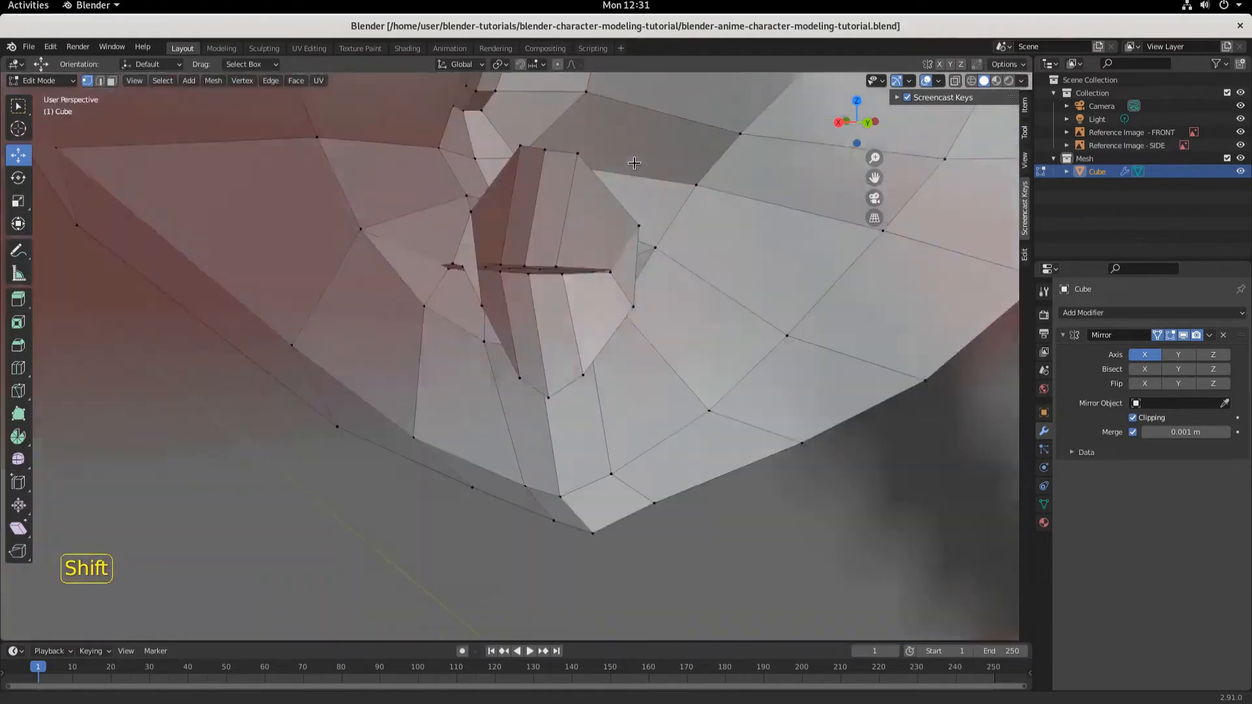
Select the back edge loop of the mouth cavity and scale it along Z by 0.780, followed by 0.784
middle_click_drag(707, 285, 662, 291)
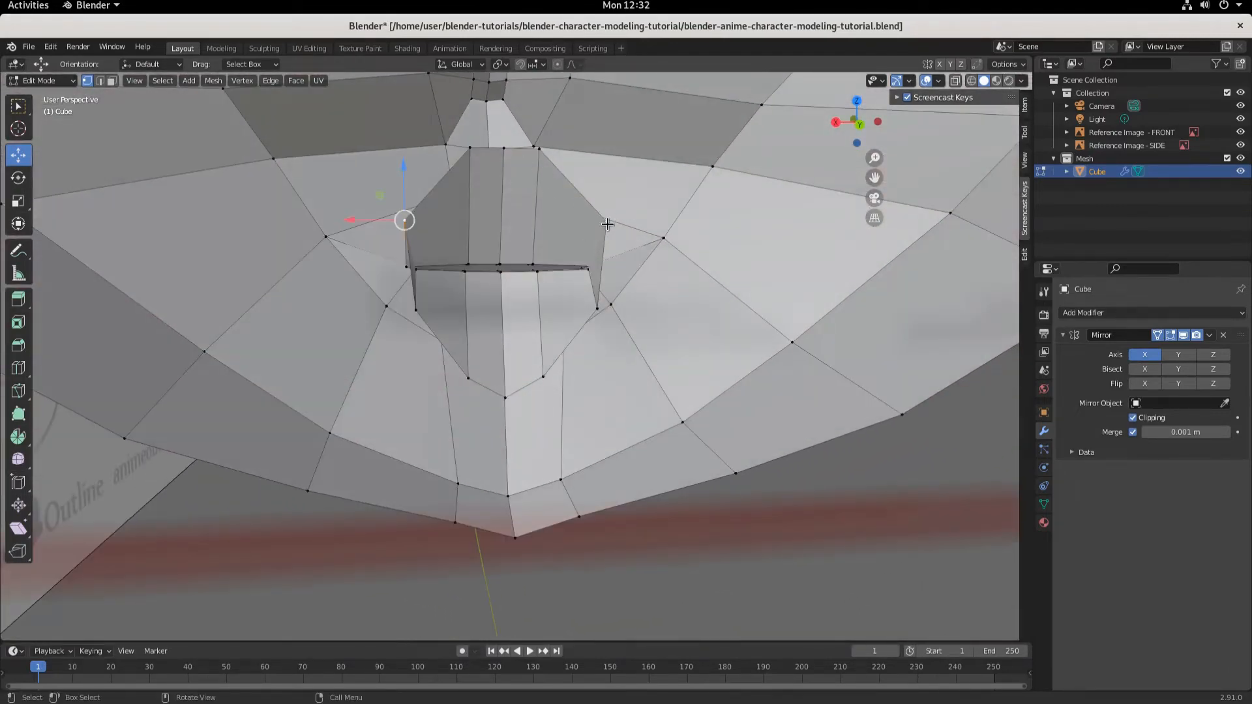
left_click(405, 220, "alt")
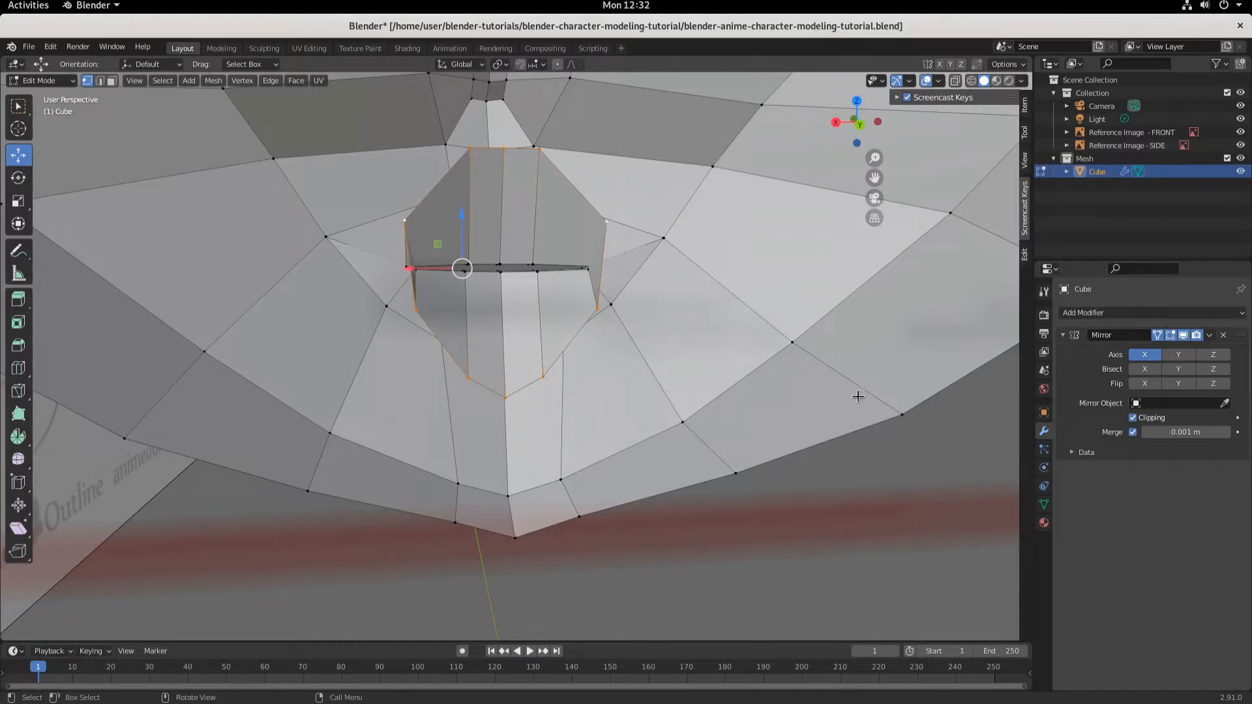
middle_click_drag(888, 369, 884, 397)
key("s")
key("z")
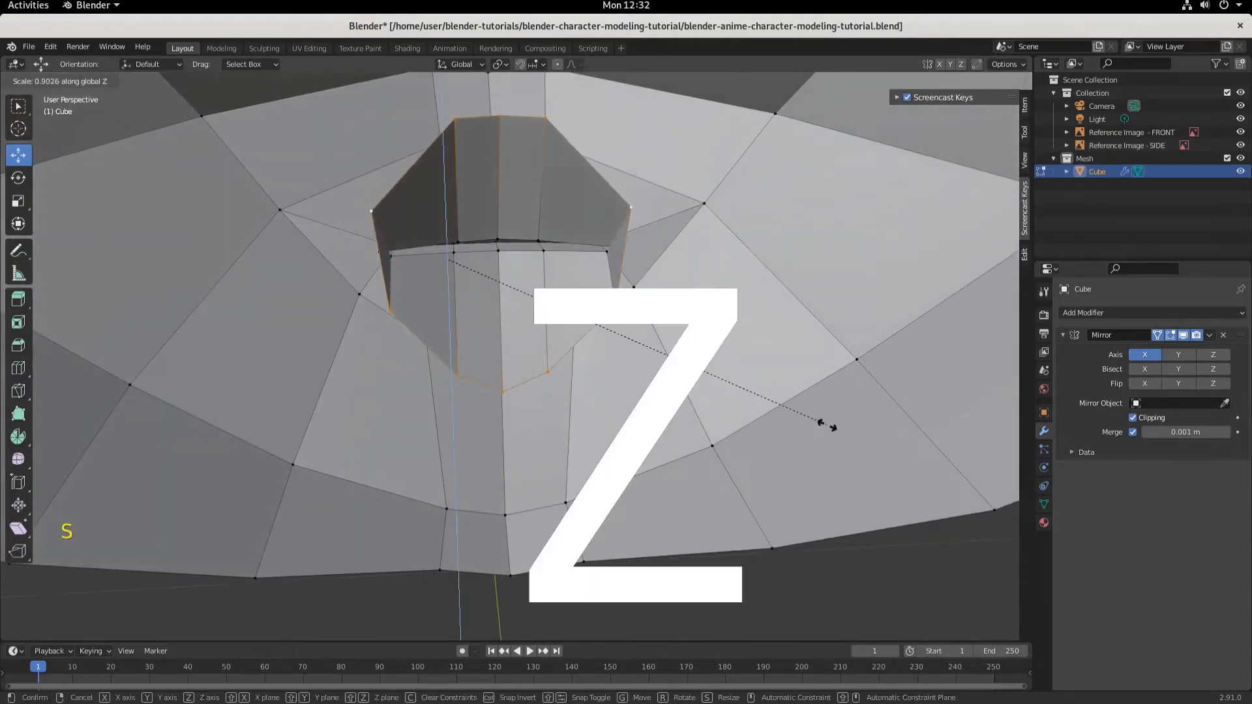
left_click(774, 412)
middle_click_drag(789, 453, 778, 434)
key("s")
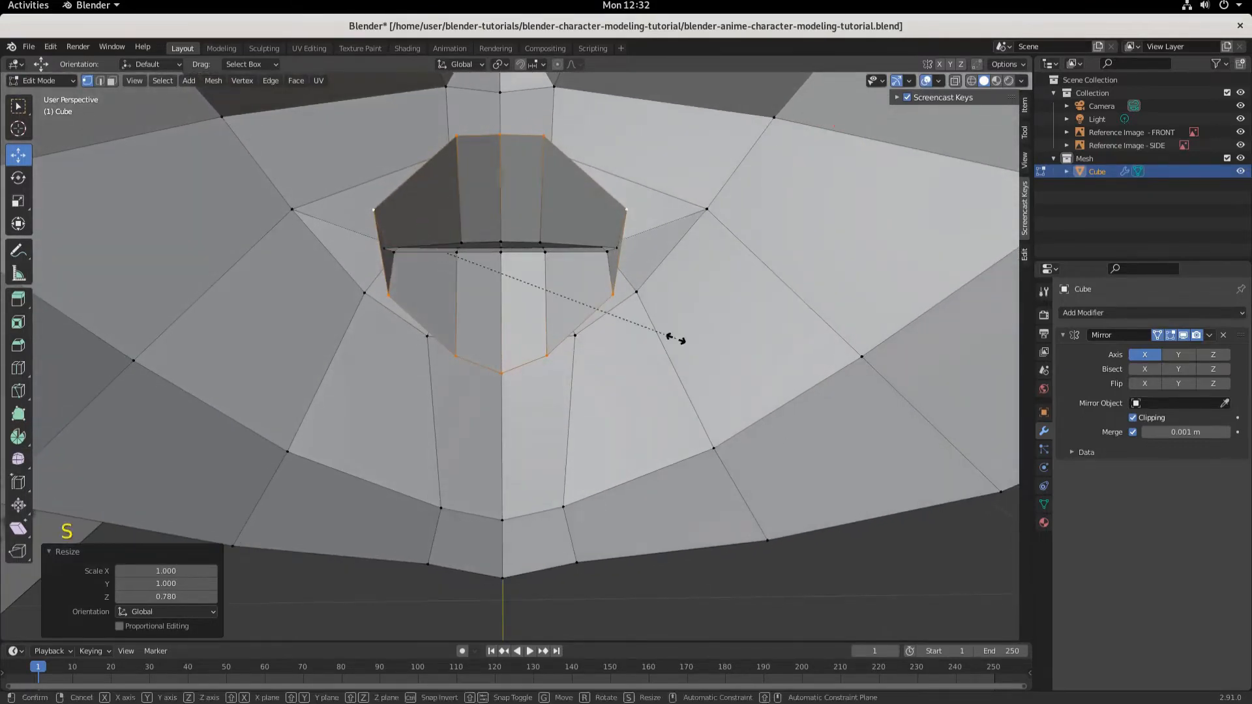
key("z")
left_click(625, 329)
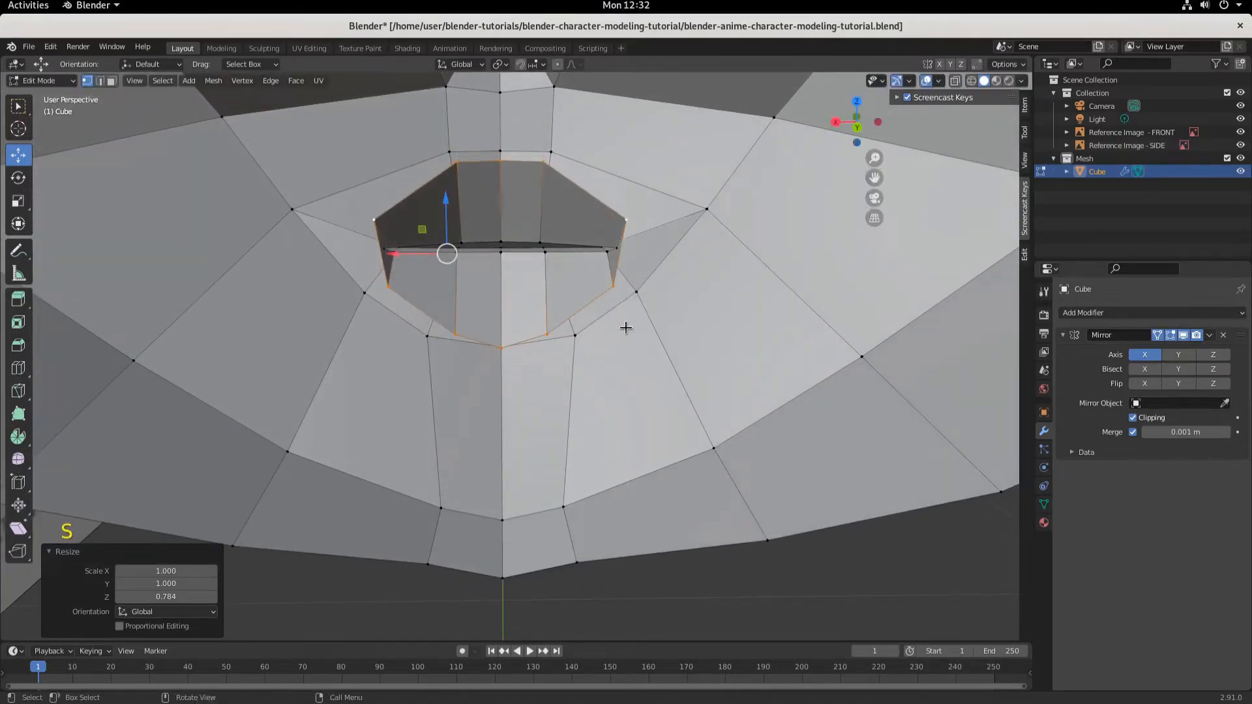
In wireframe shading, raise the mouth cavity's back loop slightly, extrude it and move the extrusion about 0.215 m along Y
middle_click_drag(622, 338, 737, 352)
left_click(973, 80)
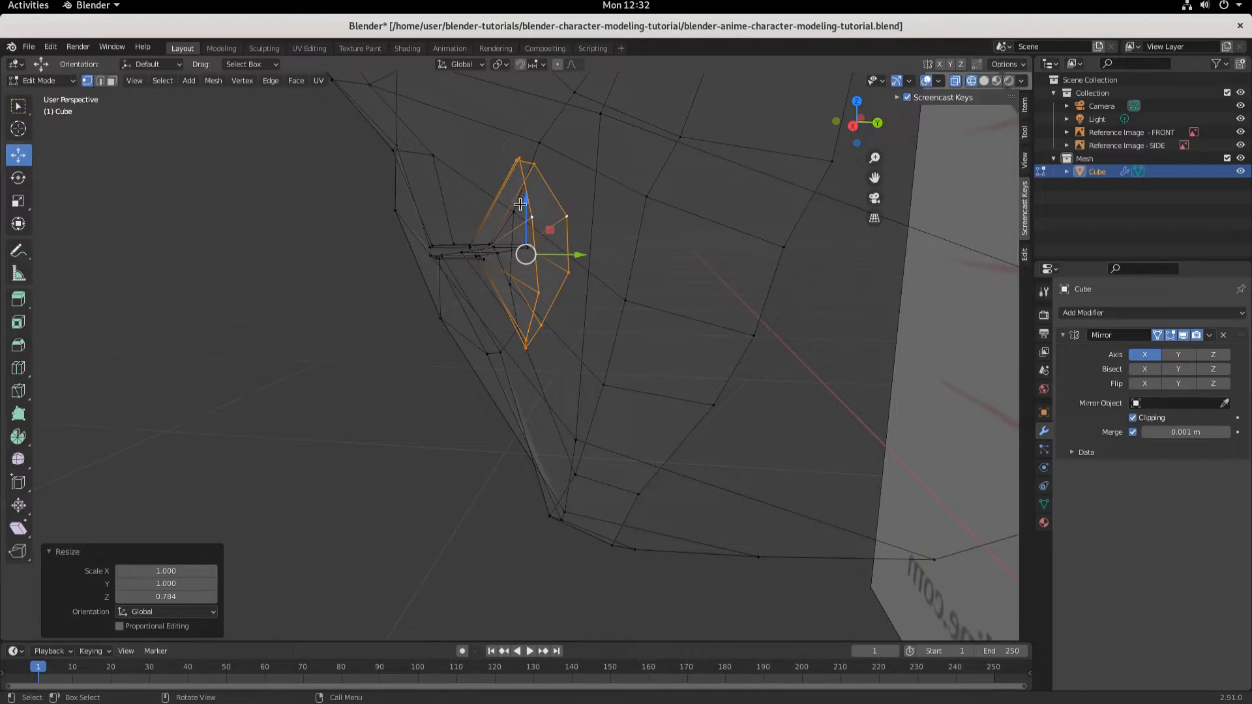
left_click_drag(525, 203, 601, 223)
key("e")
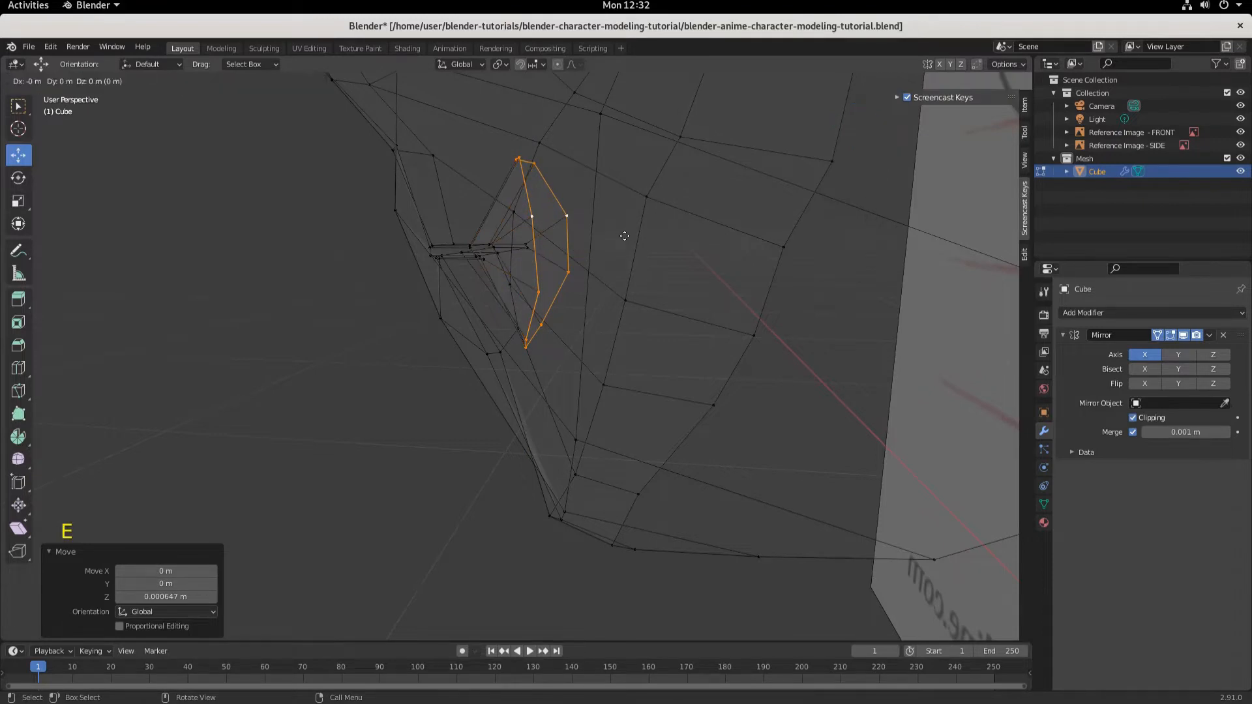
right_click(625, 237)
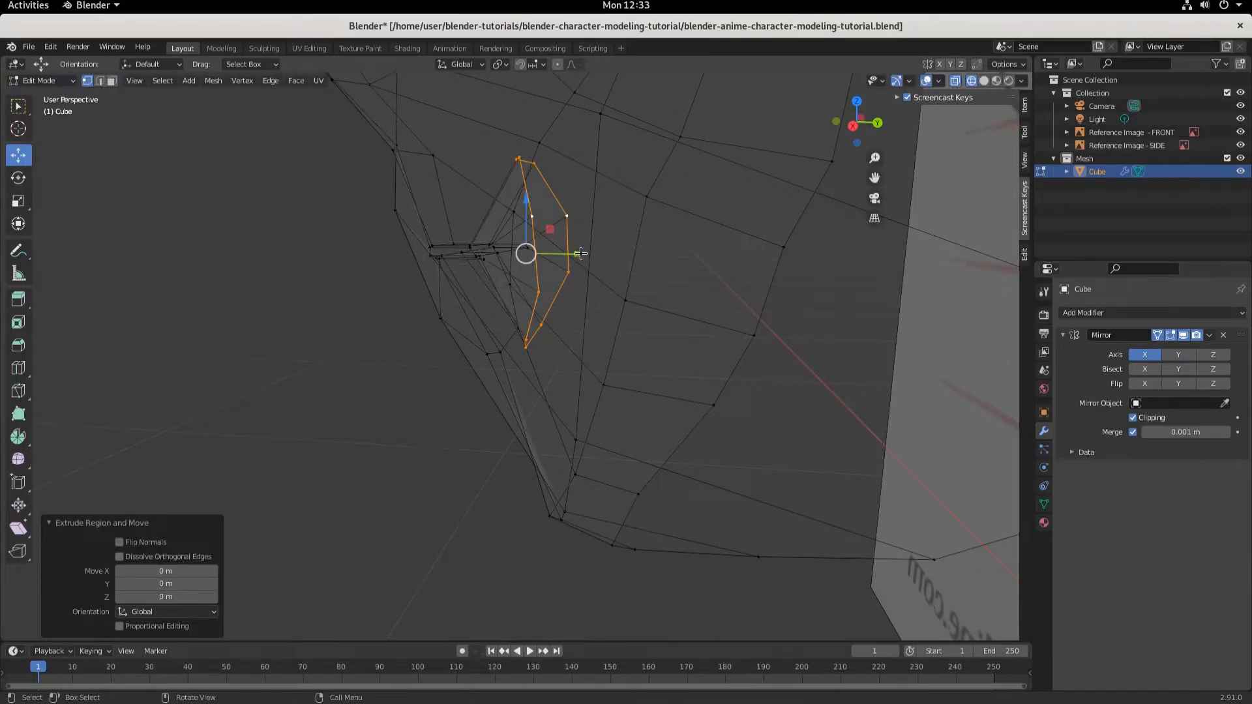
left_click_drag(577, 254, 802, 262)
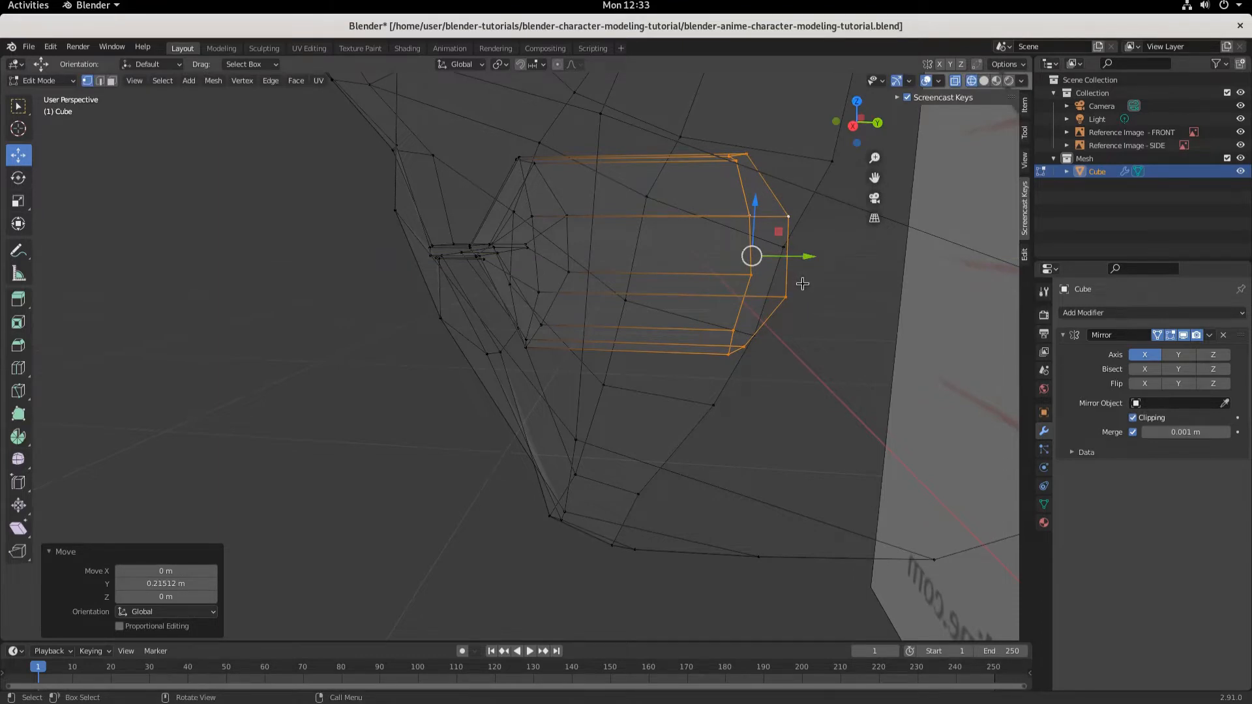
Return to solid shading and flatten the extruded mouth cavity loop by scaling it to 0 along Y
scroll(803, 283, "down", 2)
left_click(982, 82)
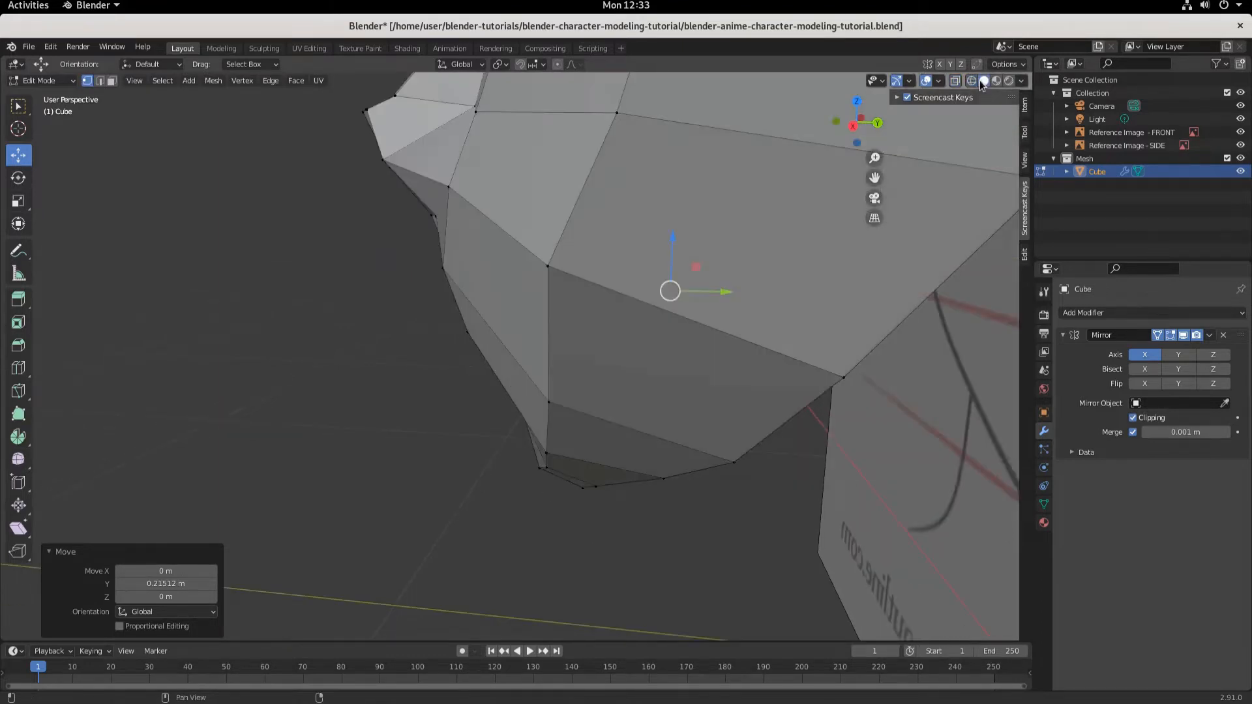
middle_click_drag(887, 260, 791, 268)
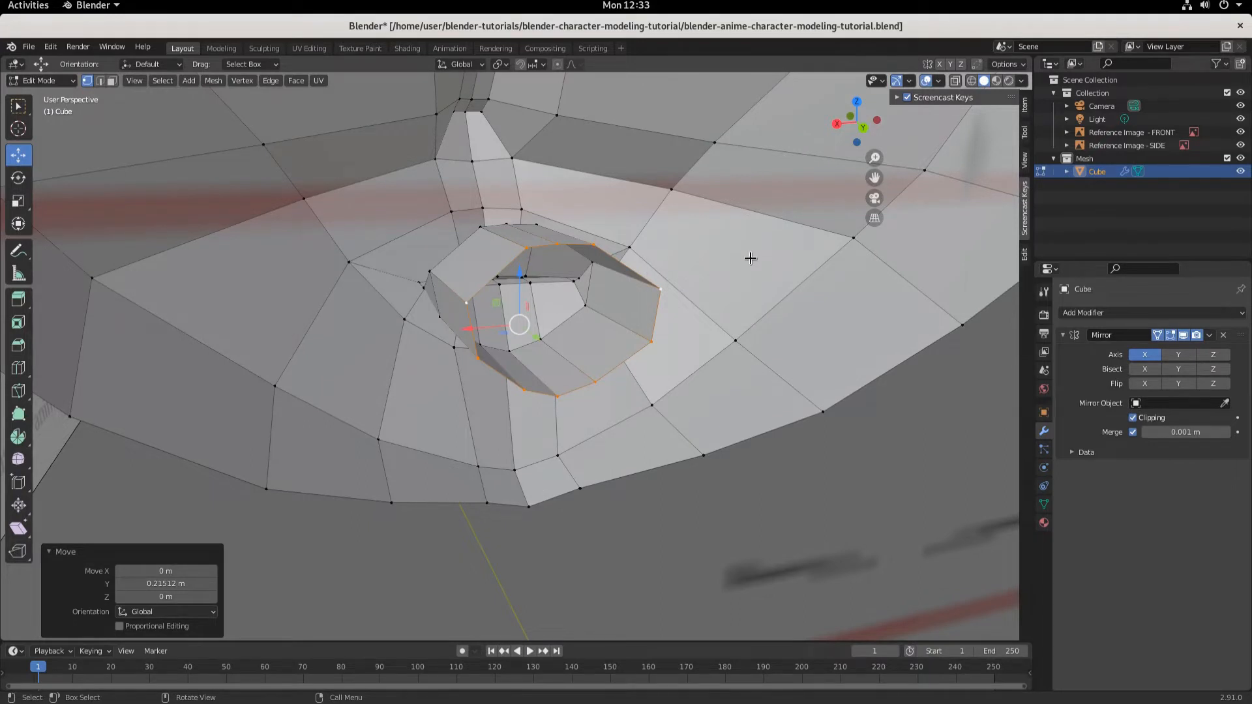
middle_click_drag(689, 327, 629, 427)
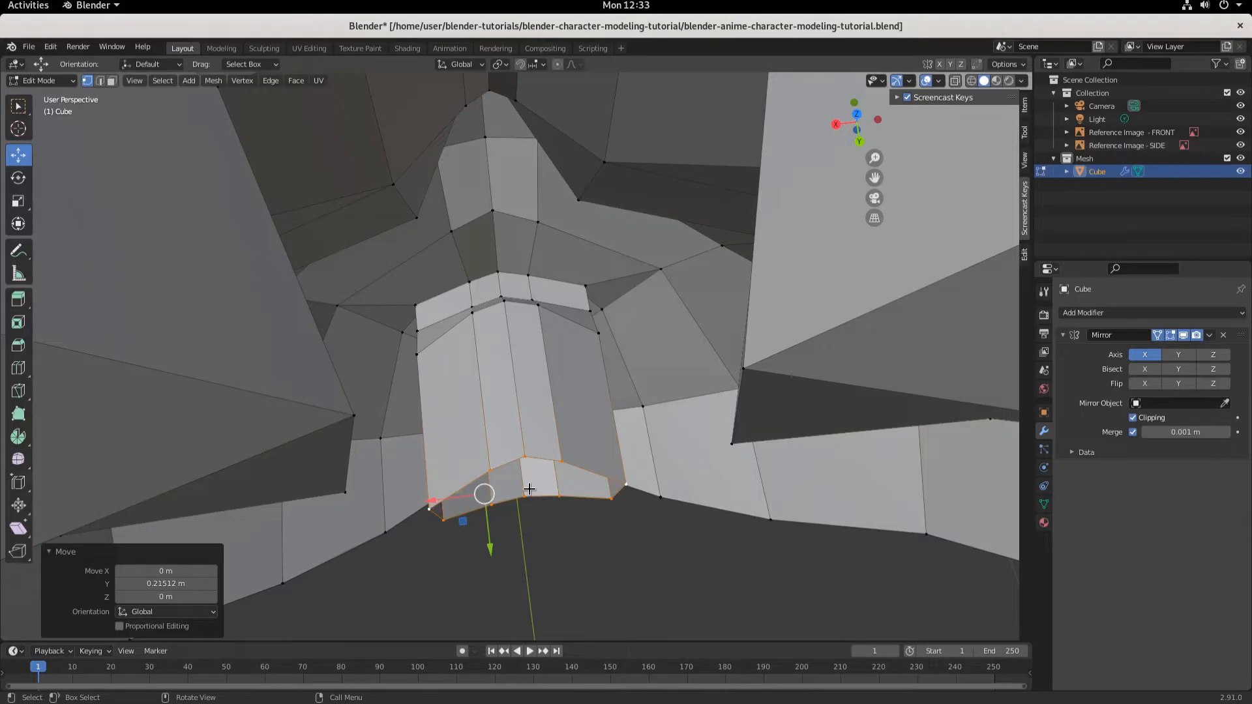
key("s")
key("y")
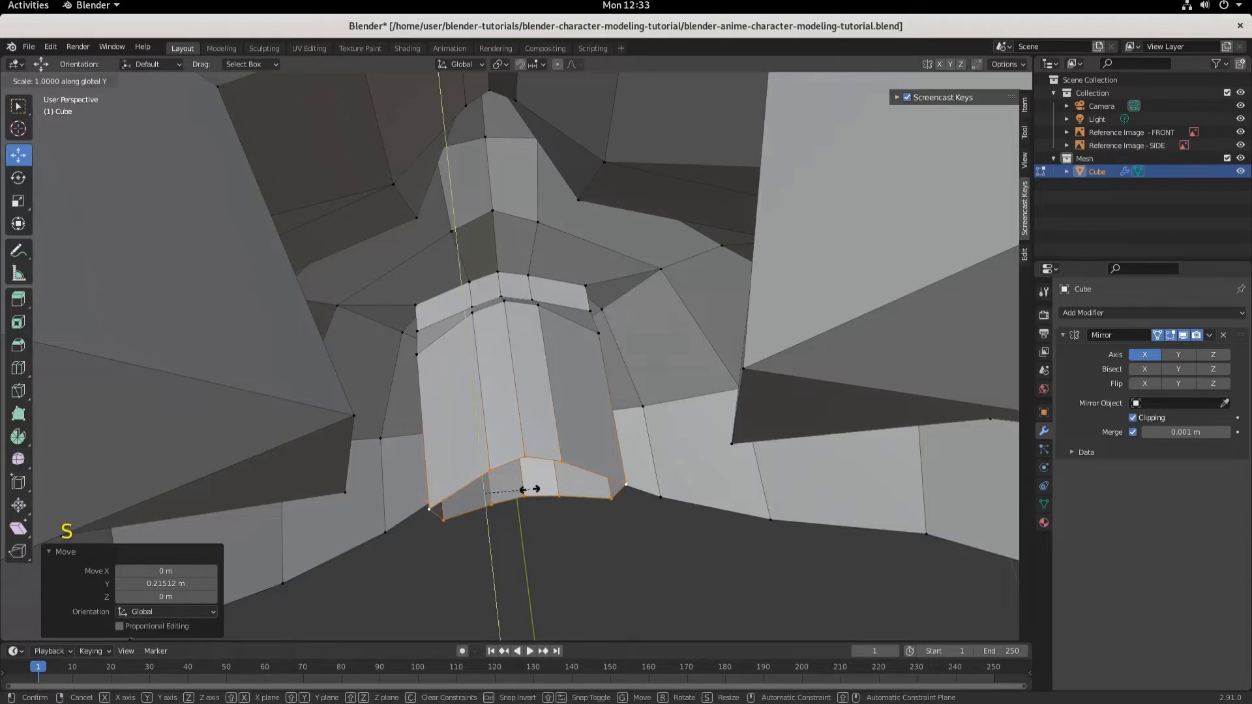
type("0")
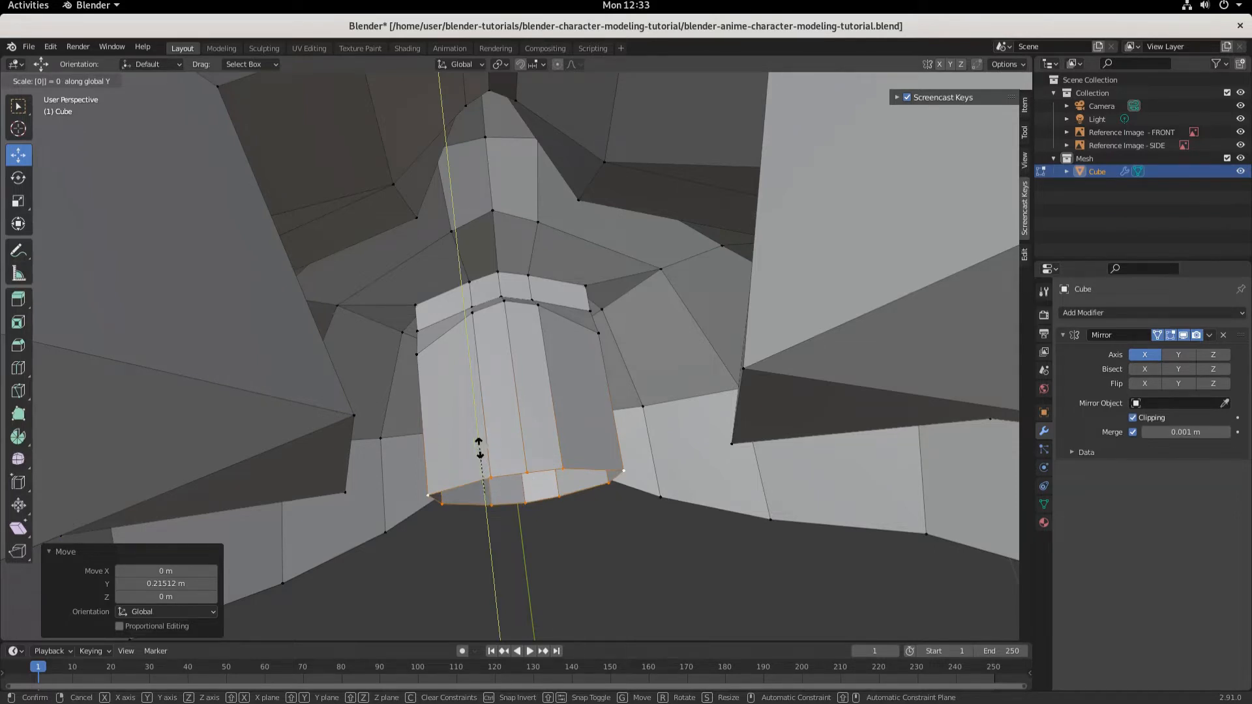
key("Return")
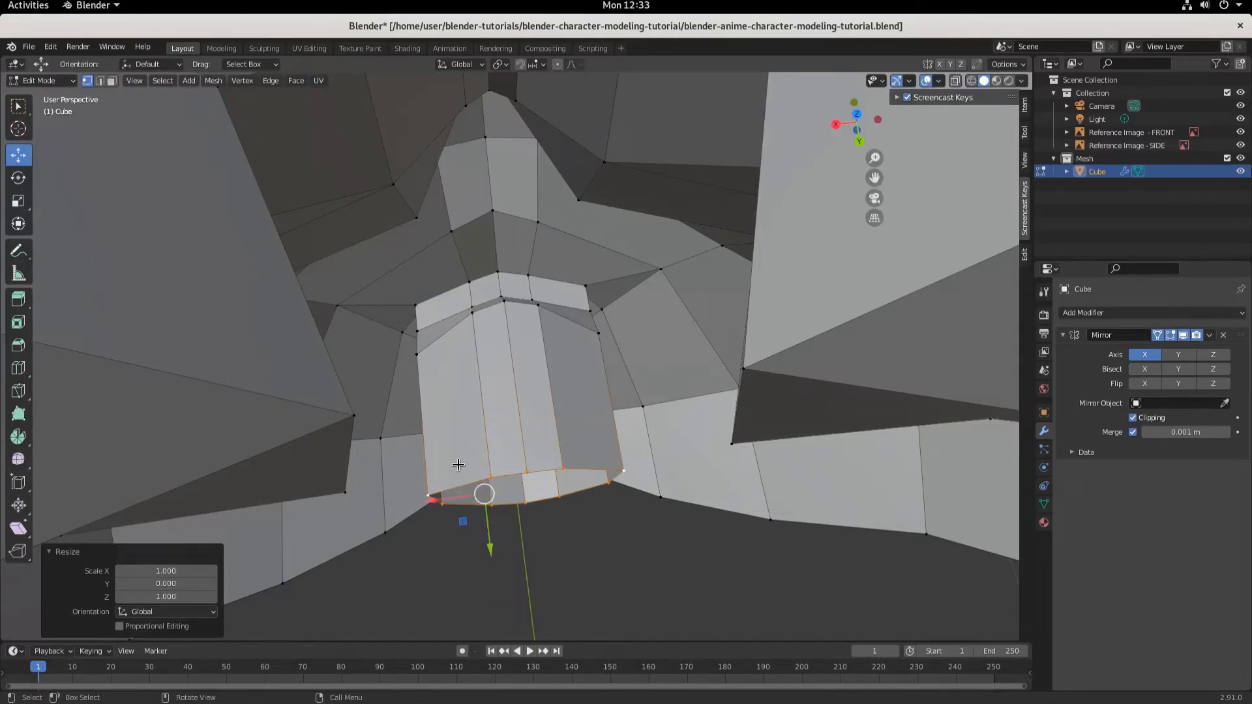
left_click(51, 552)
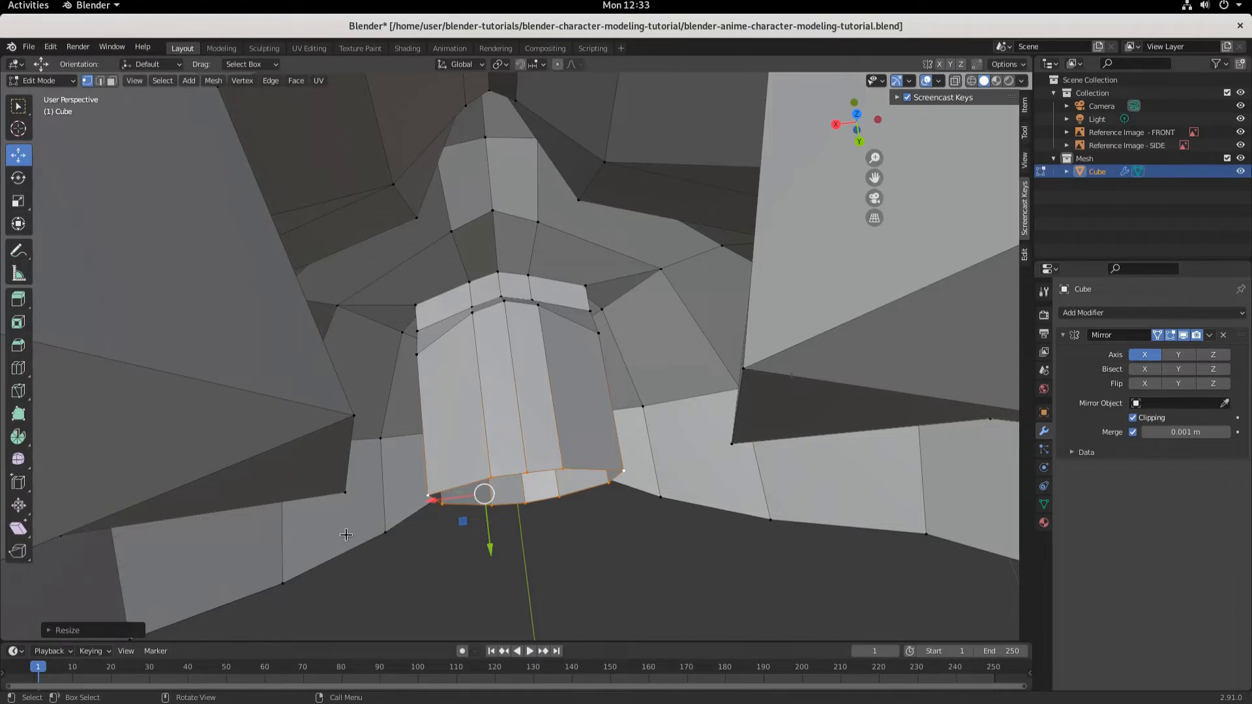
key("s")
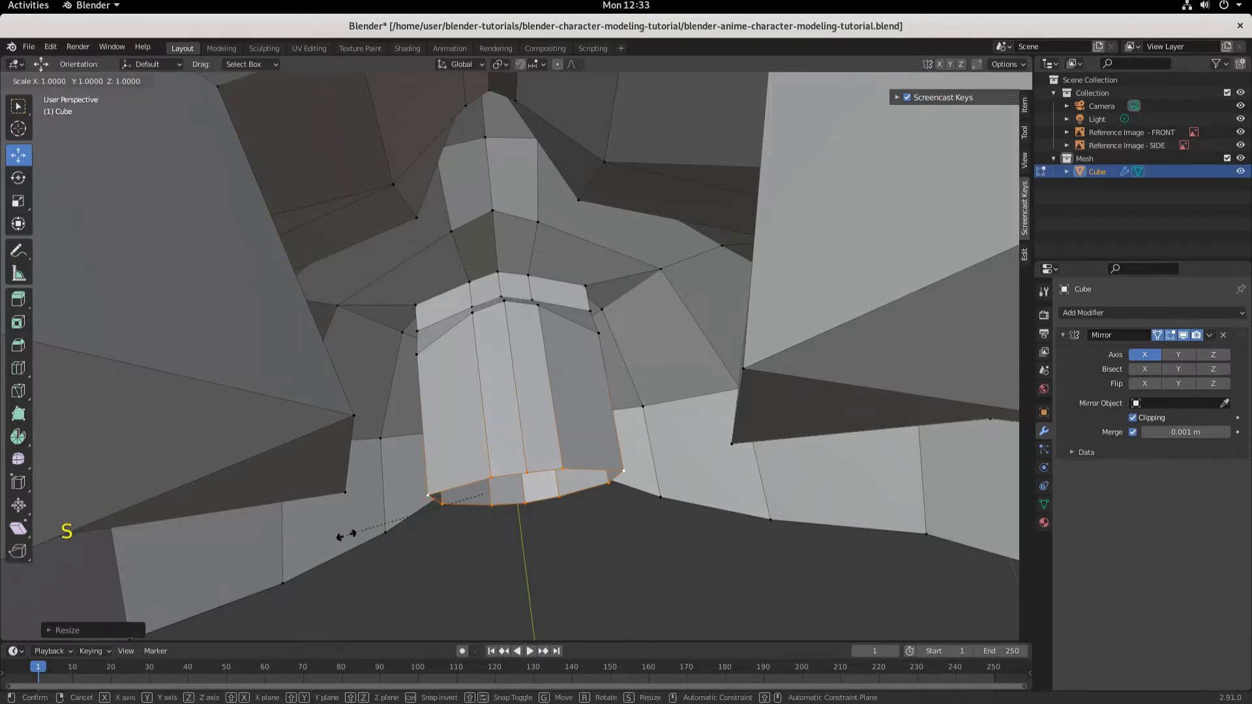
key("y")
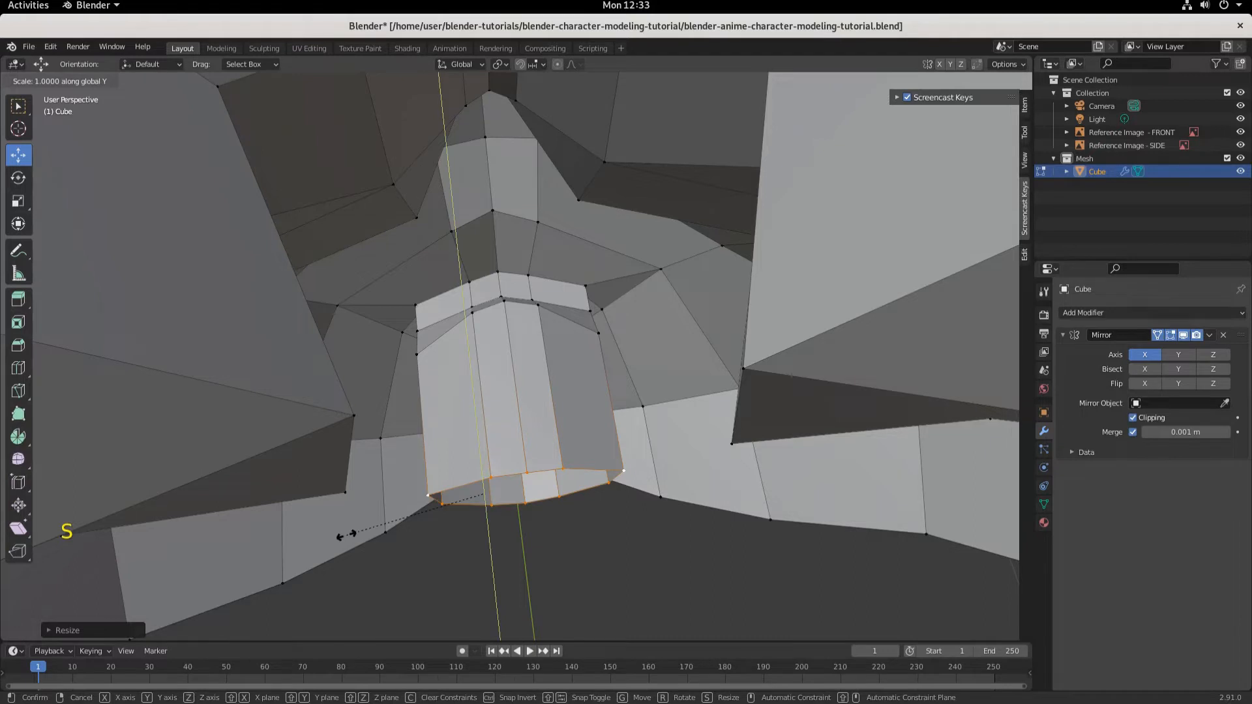
type("0")
key("Return")
Fill a face across the middle of the cavity's back opening, between its two upper and two lower centre vertices
middle_click_drag(860, 539, 704, 465)
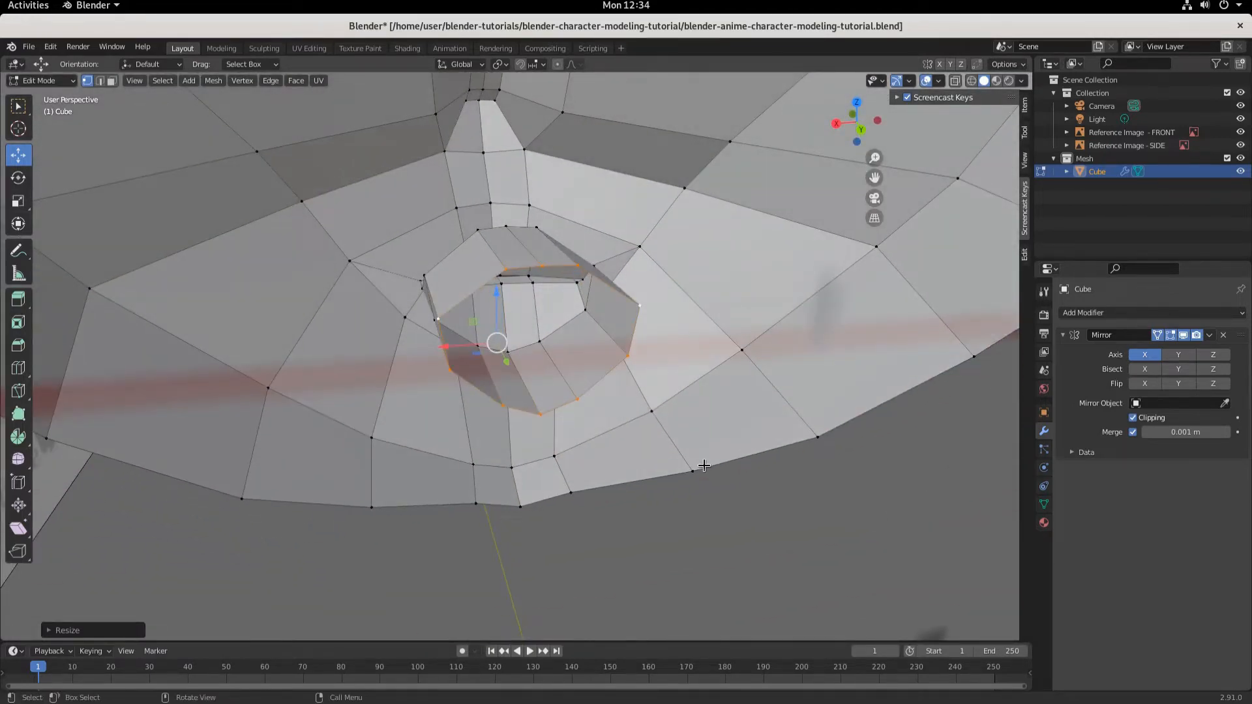
middle_click_drag(715, 475, 695, 460)
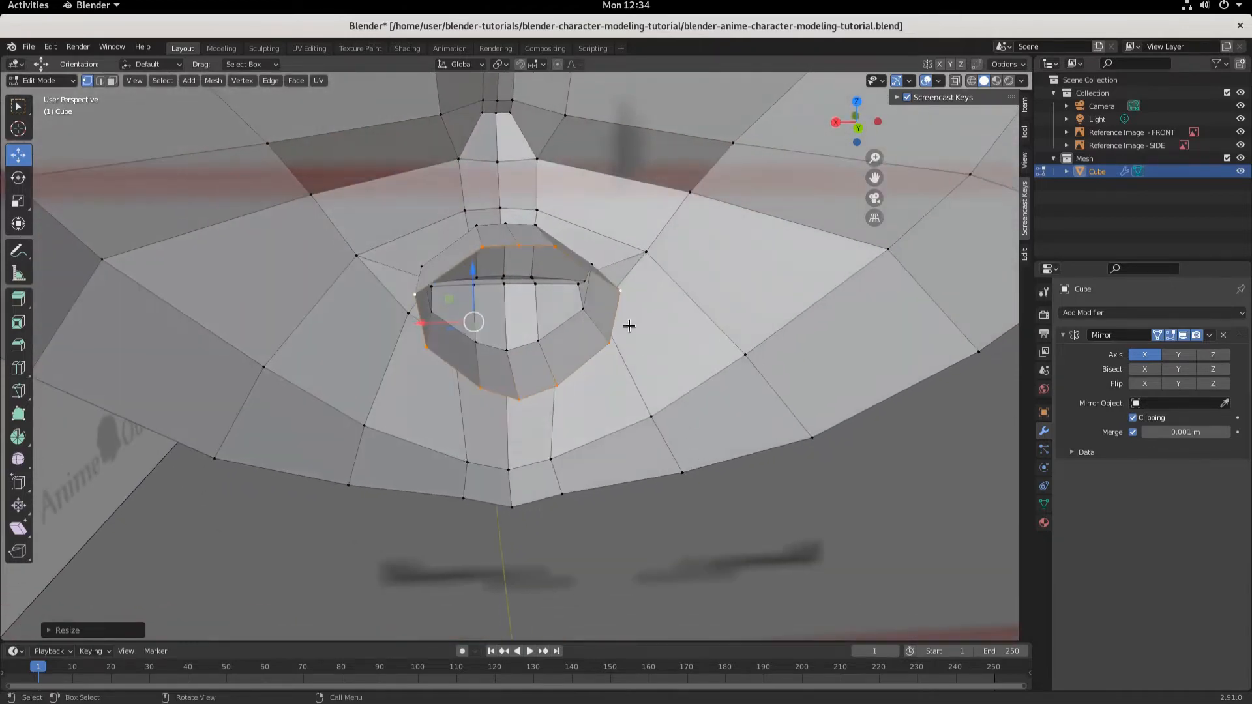
mouse_move(598, 397)
middle_mouse_down()
mouse_move(587, 465)
mouse_move(601, 488)
mouse_move(605, 372)
mouse_move(570, 400)
mouse_move(581, 391)
middle_mouse_up()
left_click(511, 191)
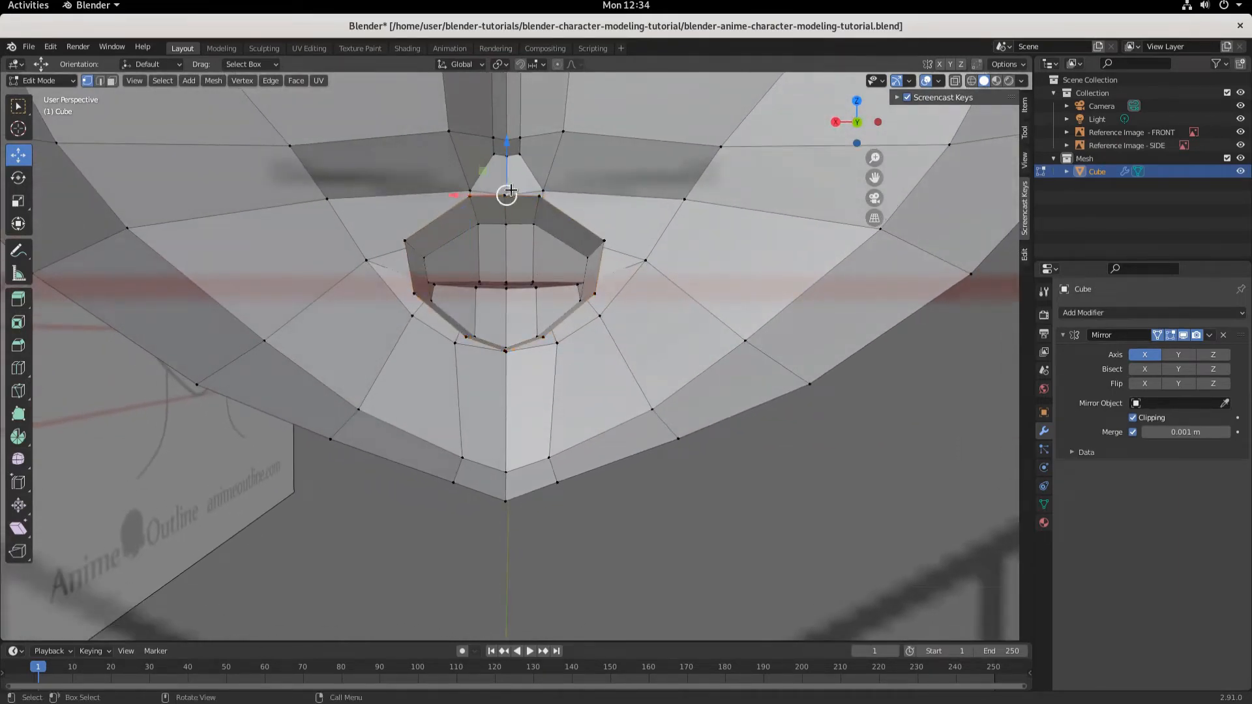
left_click(470, 194)
middle_click_drag(470, 196, 518, 231)
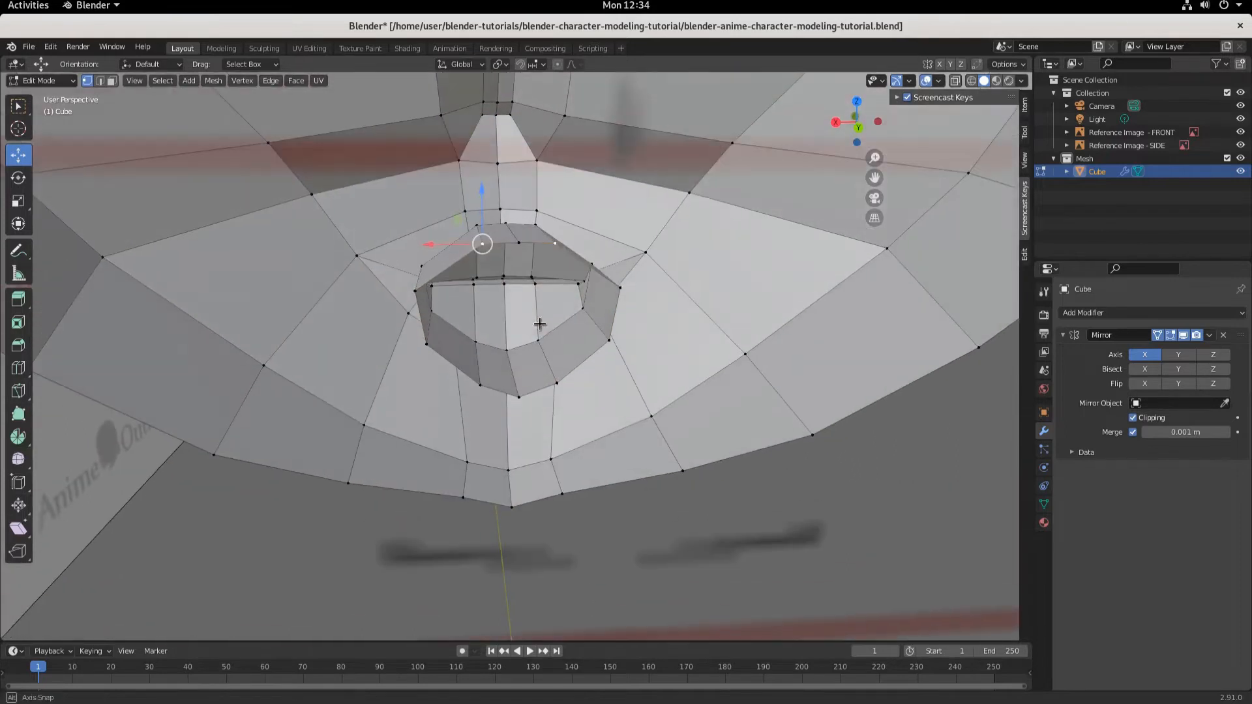
left_click(518, 240)
left_click(481, 247, "shift")
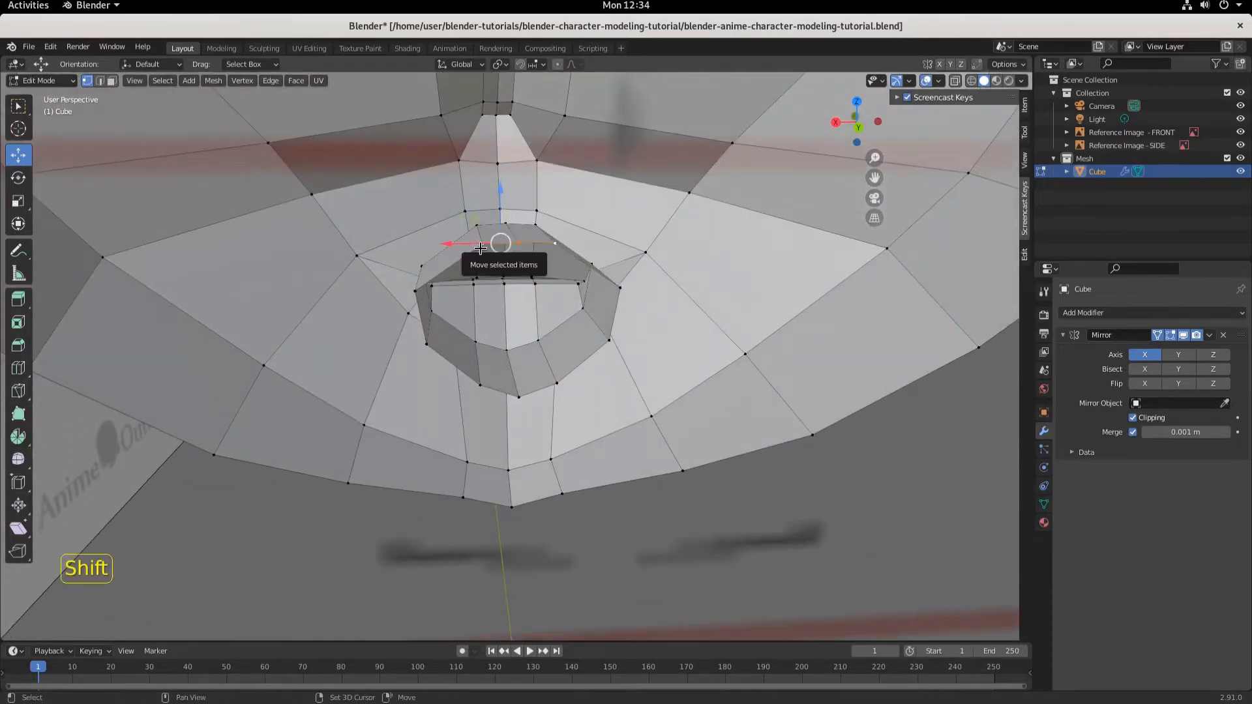
left_click(483, 384, "shift")
left_click(525, 395, "shift")
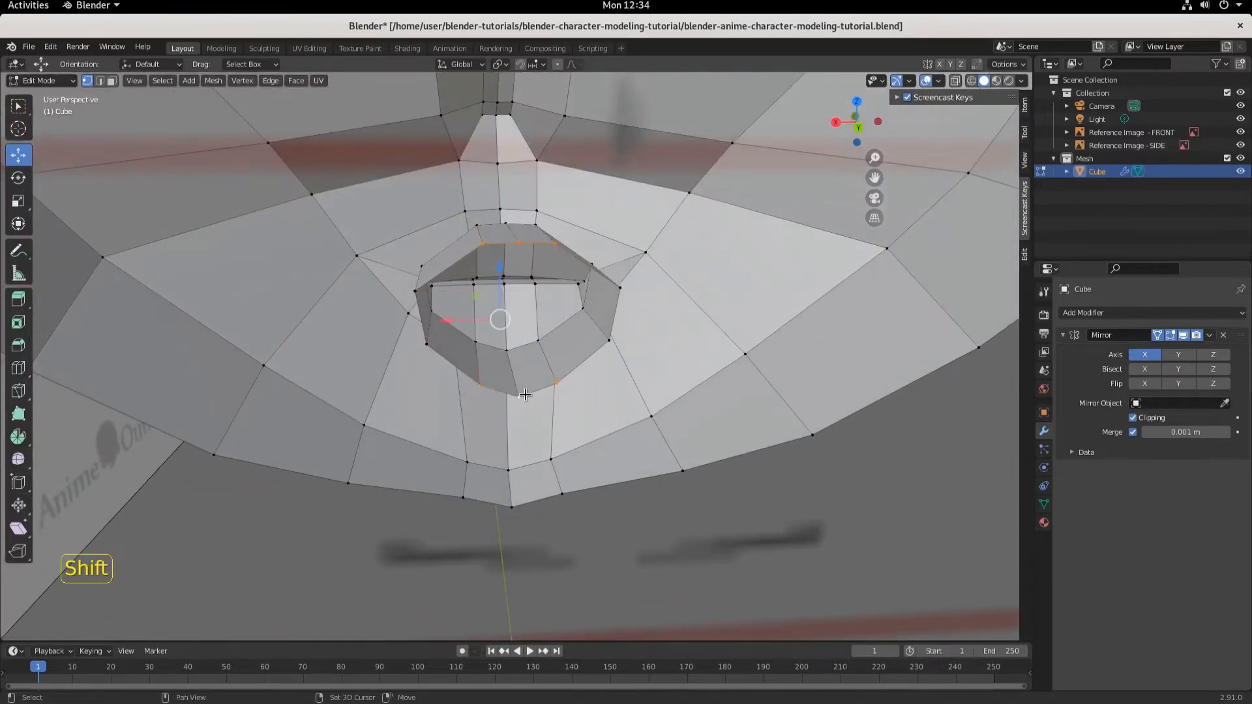
key("f")
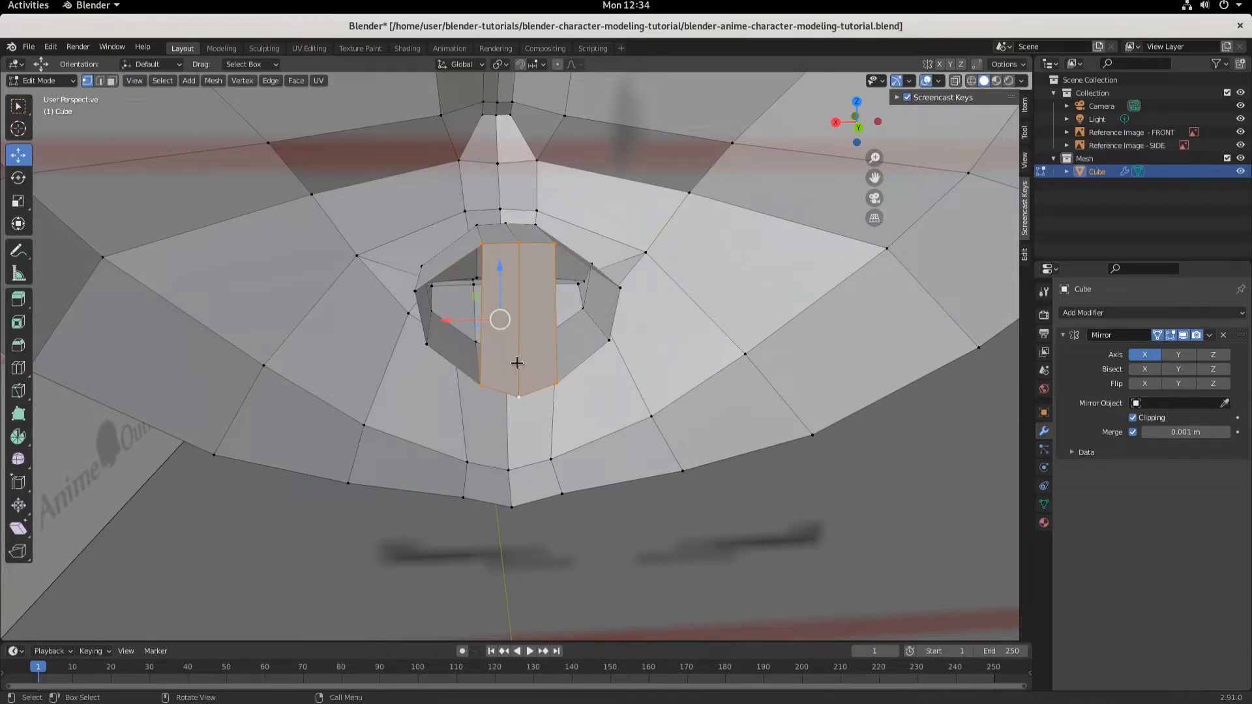
Try filling the side gap beside the middle face from that face's outer edge vertices, and undo the fill
left_click(481, 245)
left_click(480, 385, "shift")
key("f")
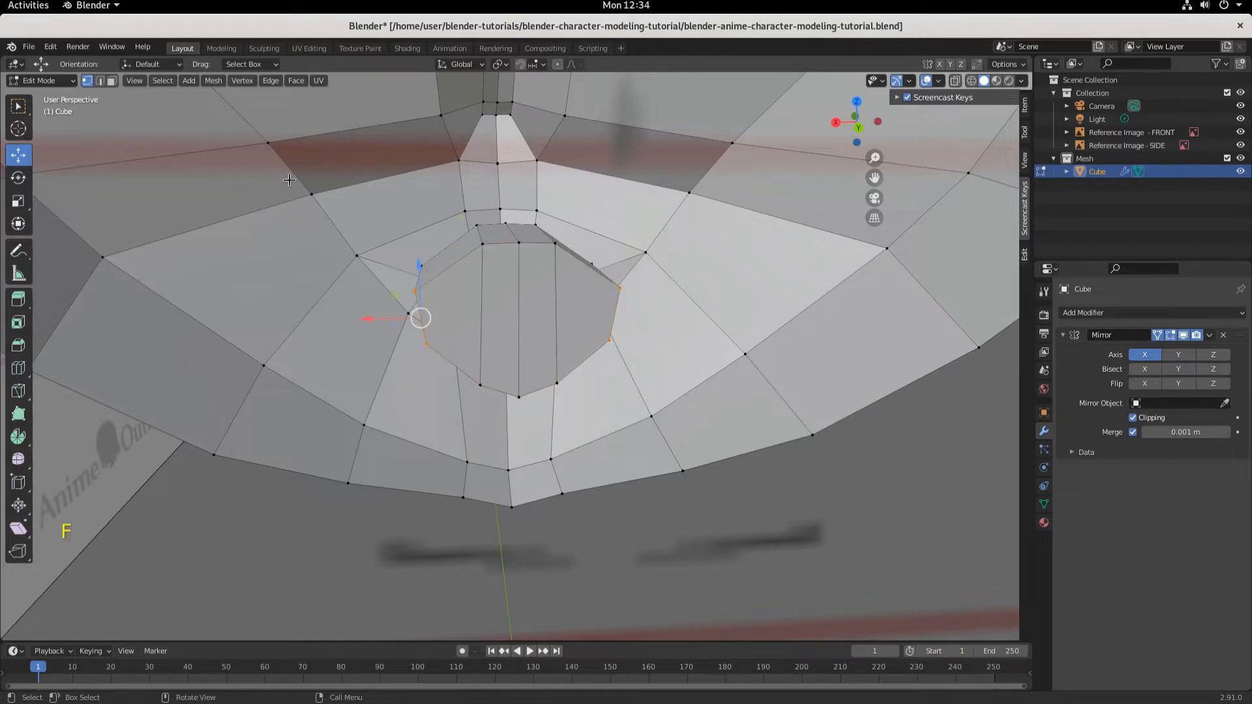
key("ctrl+z")
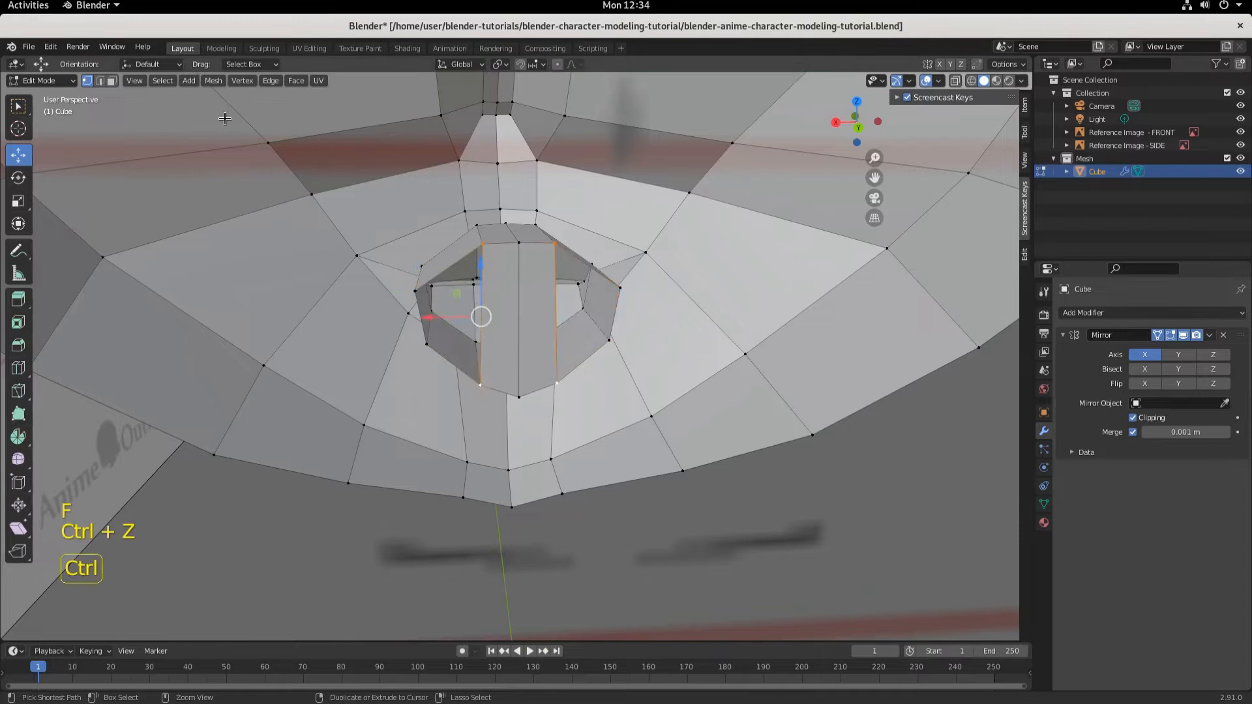
Fill the side gap of the back opening from the middle face's outer edge in edge select mode, and return to vertex selection
left_click(99, 80)
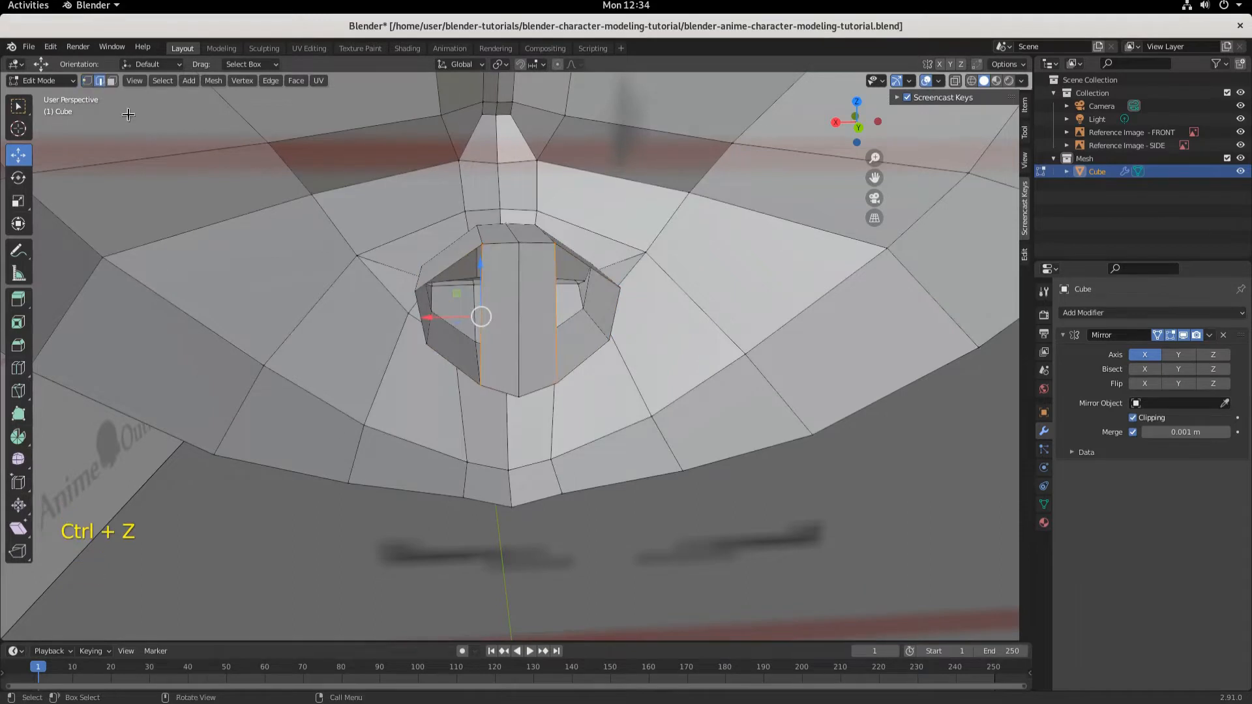
left_click(479, 285)
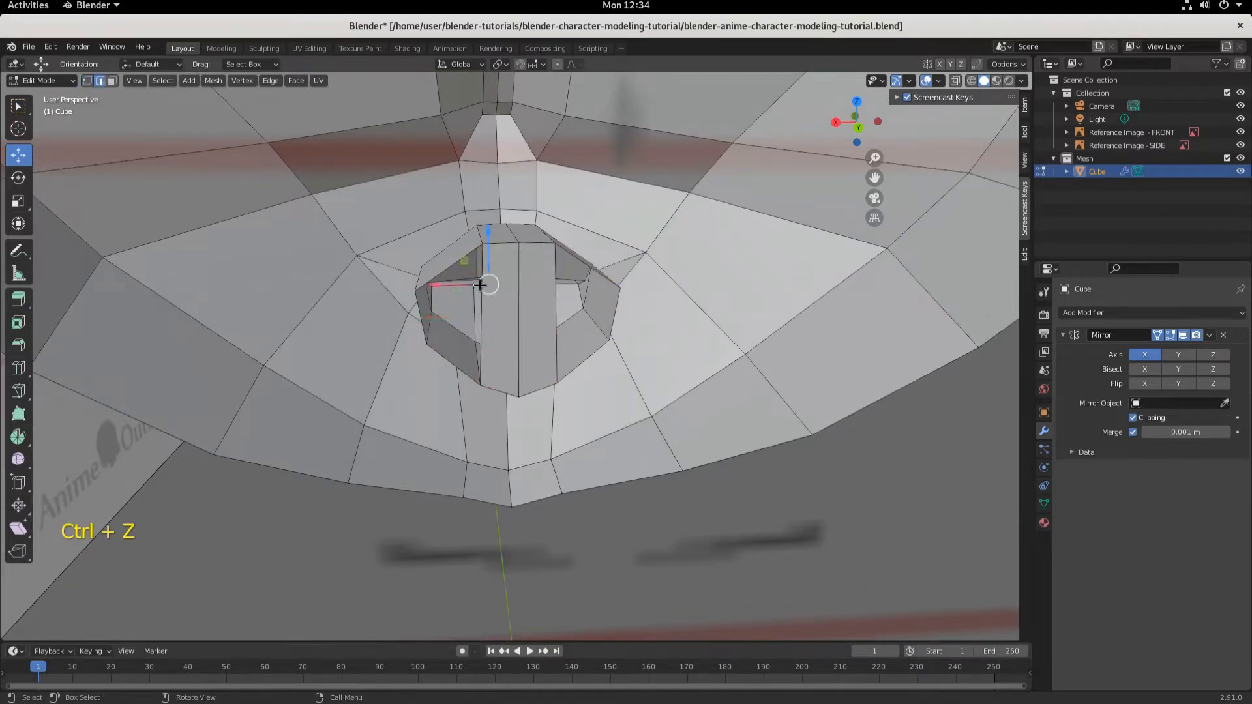
left_click(482, 324, "shift")
key("f")
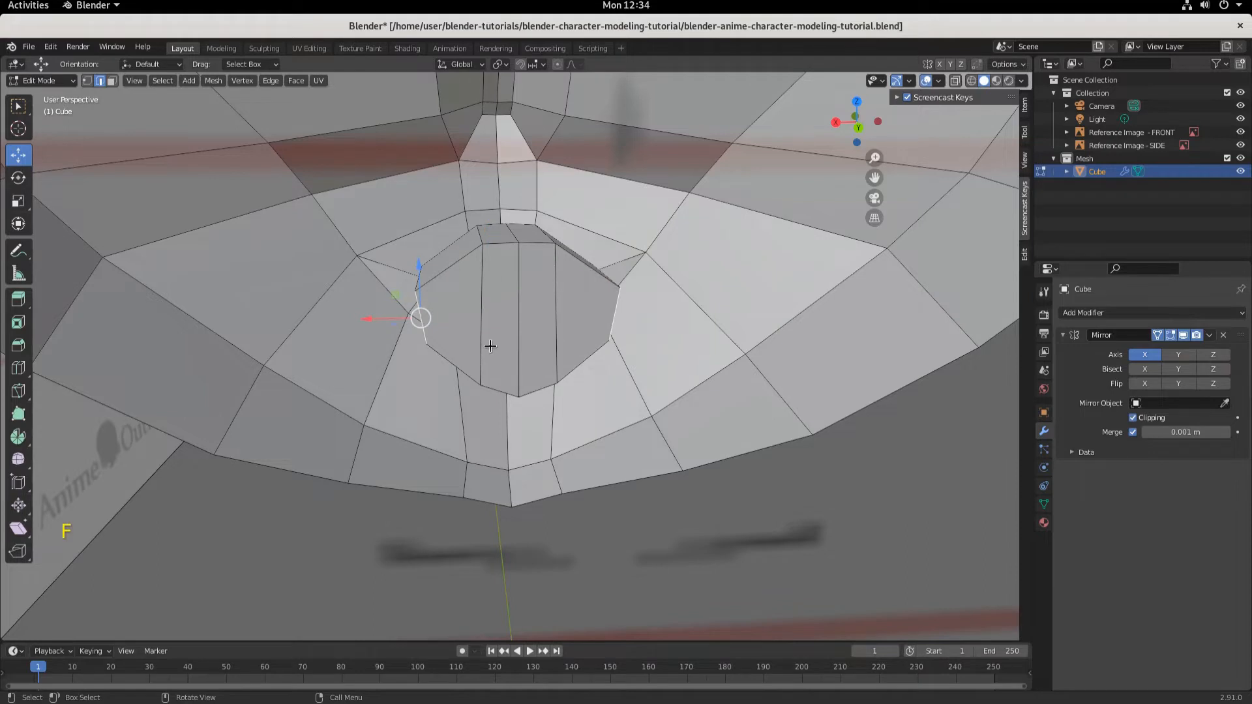
left_click(86, 80)
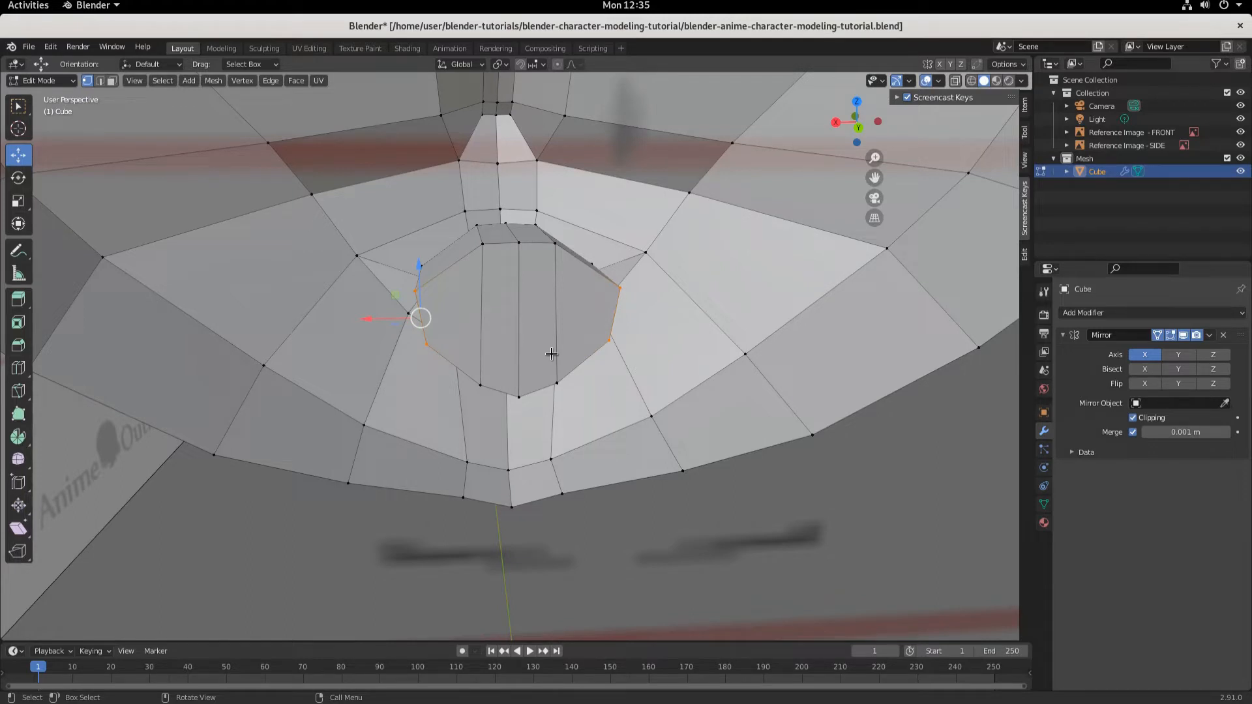
Add a loop cut around the lips, midway between the mouth opening and the surrounding edge loop, without sliding it
middle_click_drag(542, 443, 587, 418)
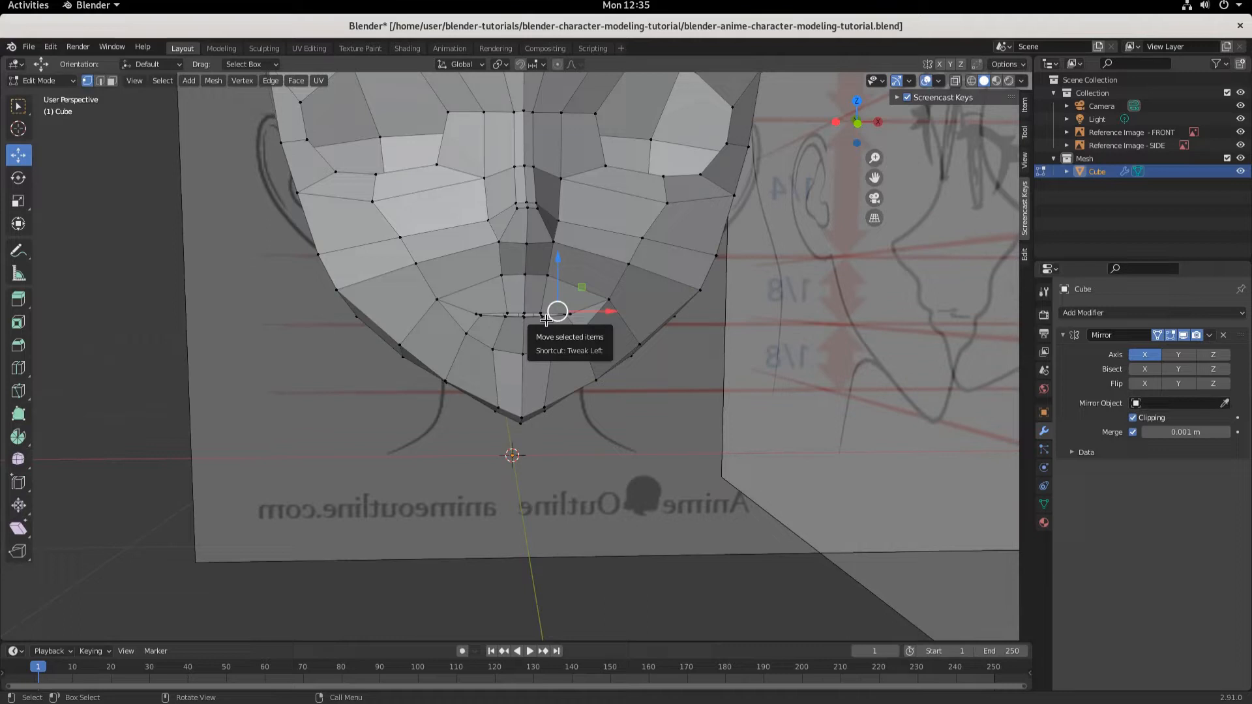
scroll(547, 319, "up", 3)
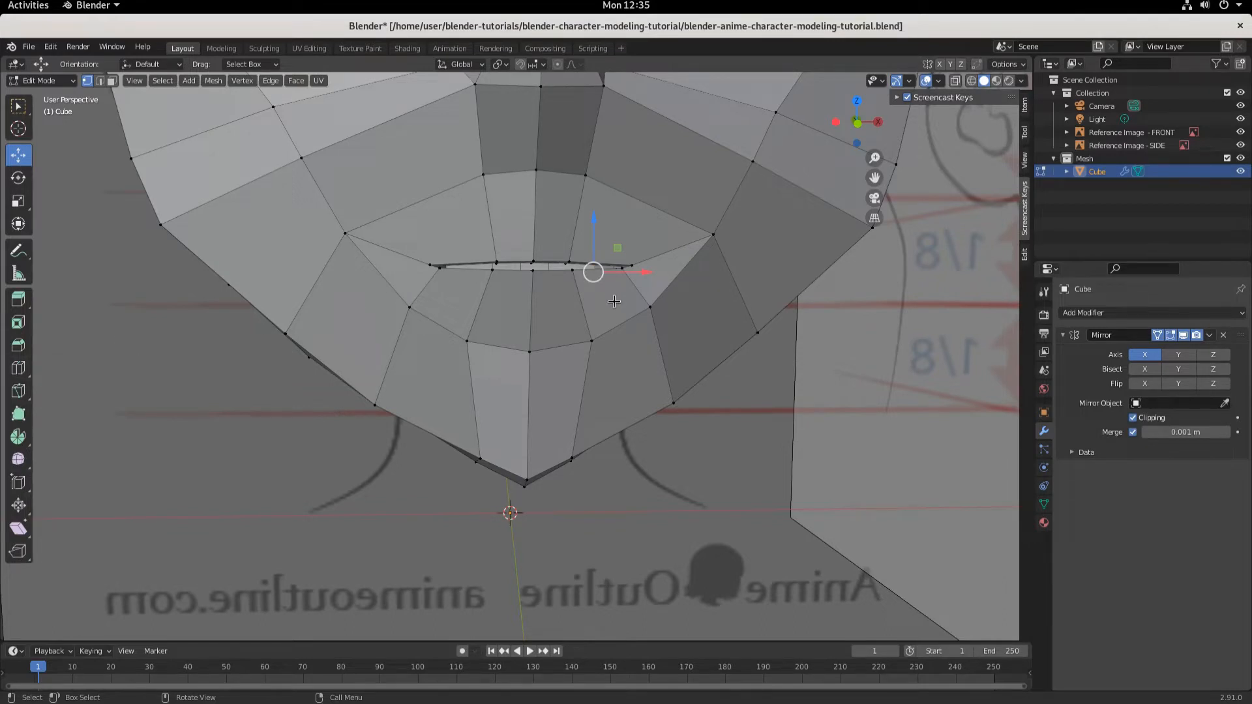
key("ctrl")
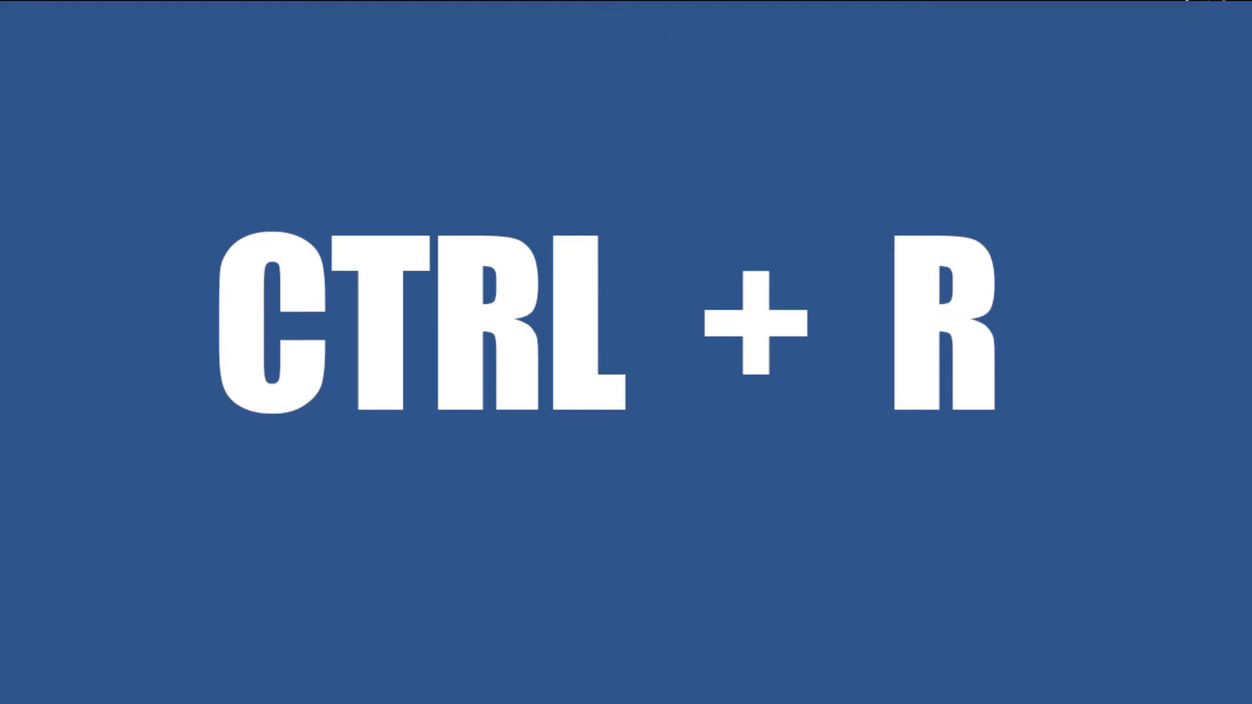
key("ctrl+r")
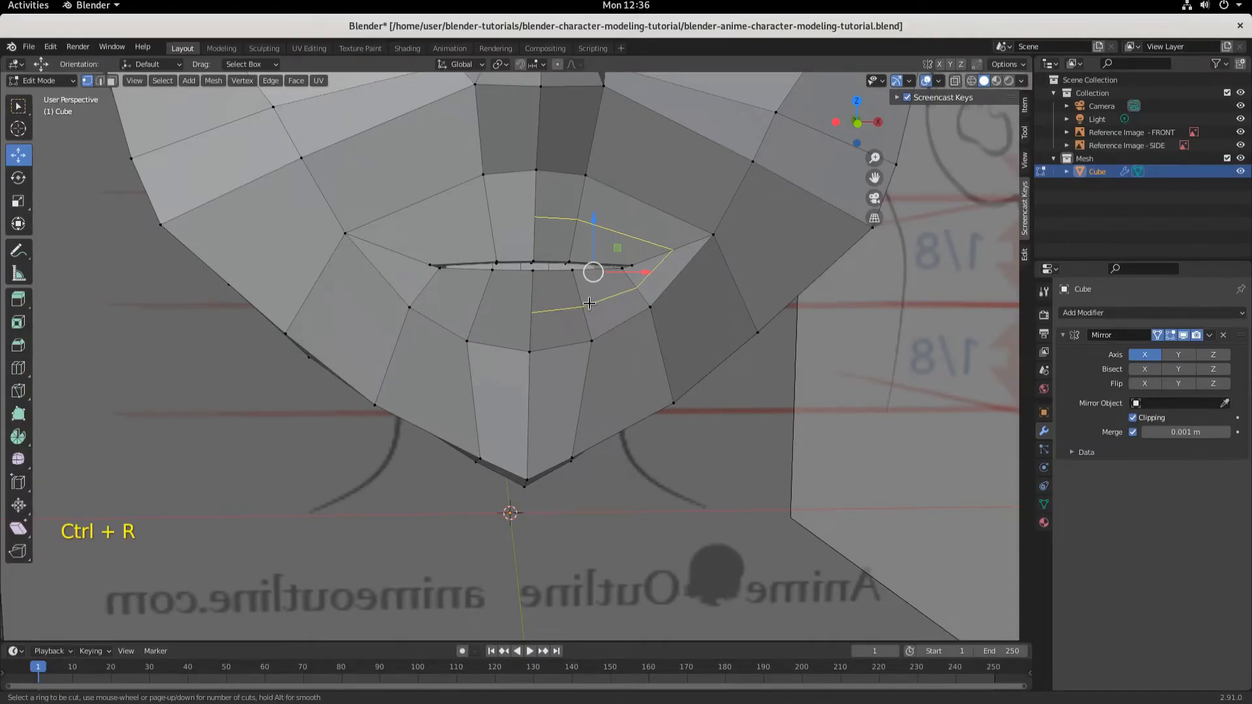
left_click(589, 304)
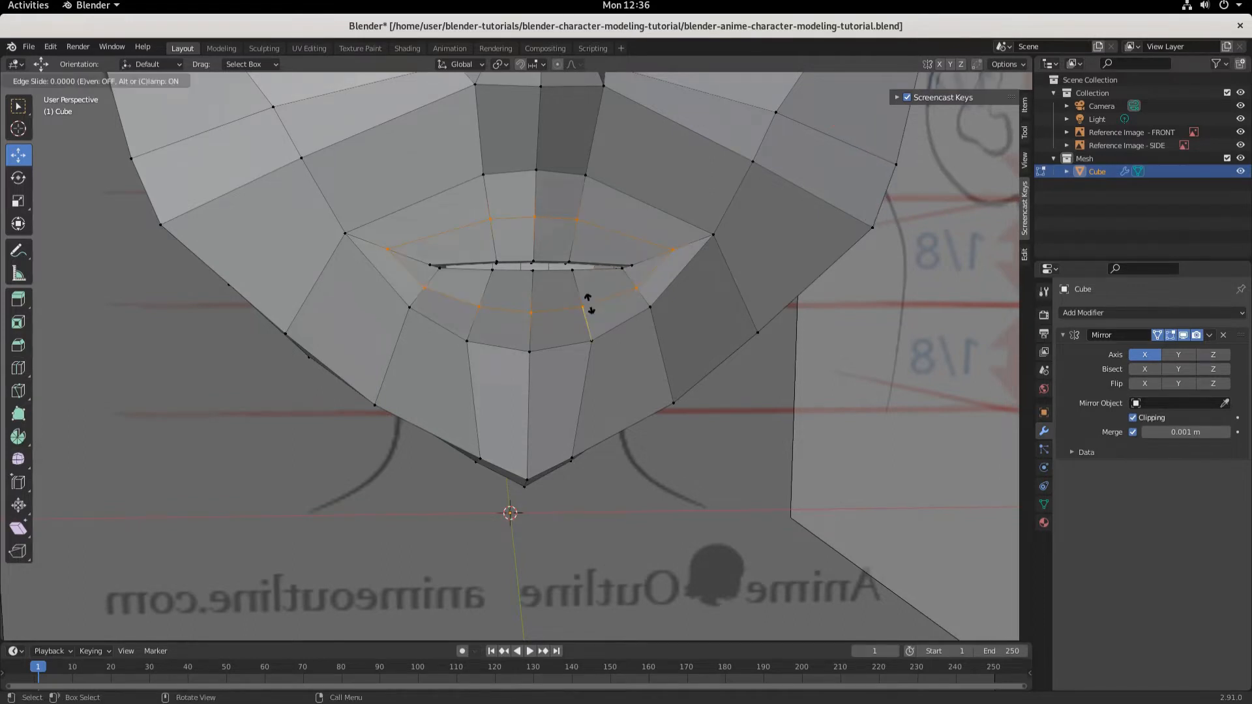
left_click(588, 303)
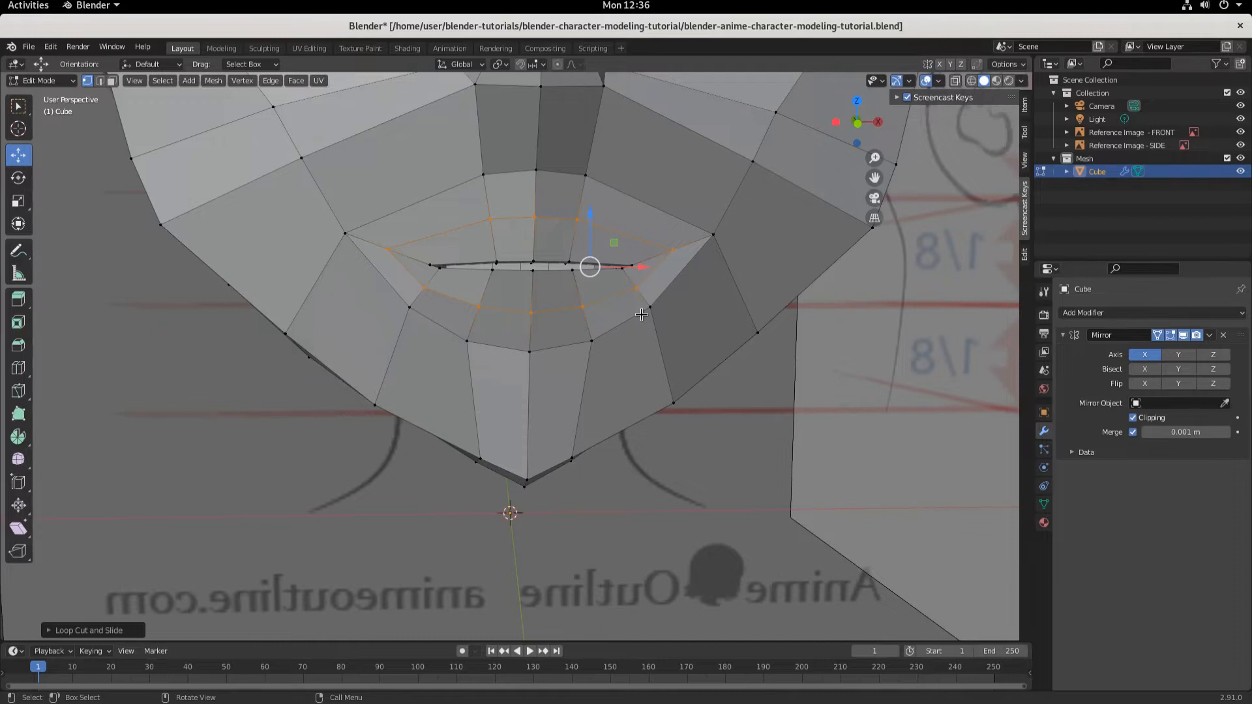
Move the new loop's upper centre vertices forward along Y to the upper lip outline of the side reference
left_click(577, 219)
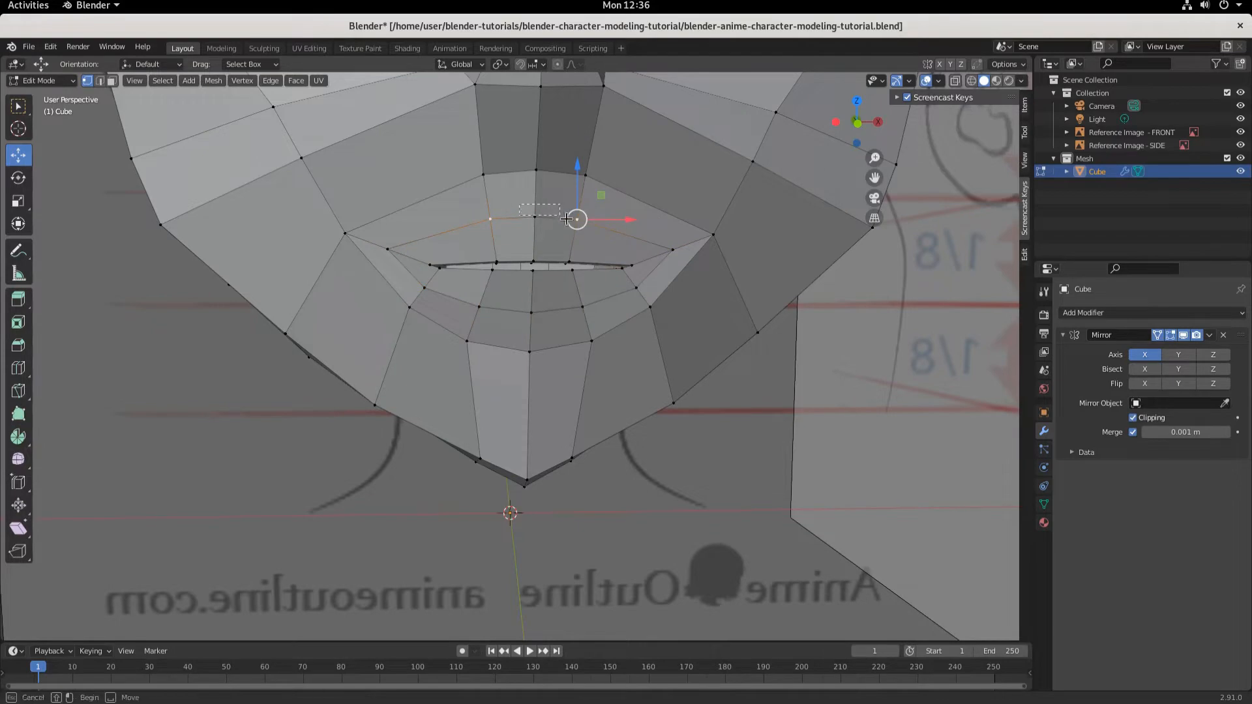
left_click(533, 216, "shift")
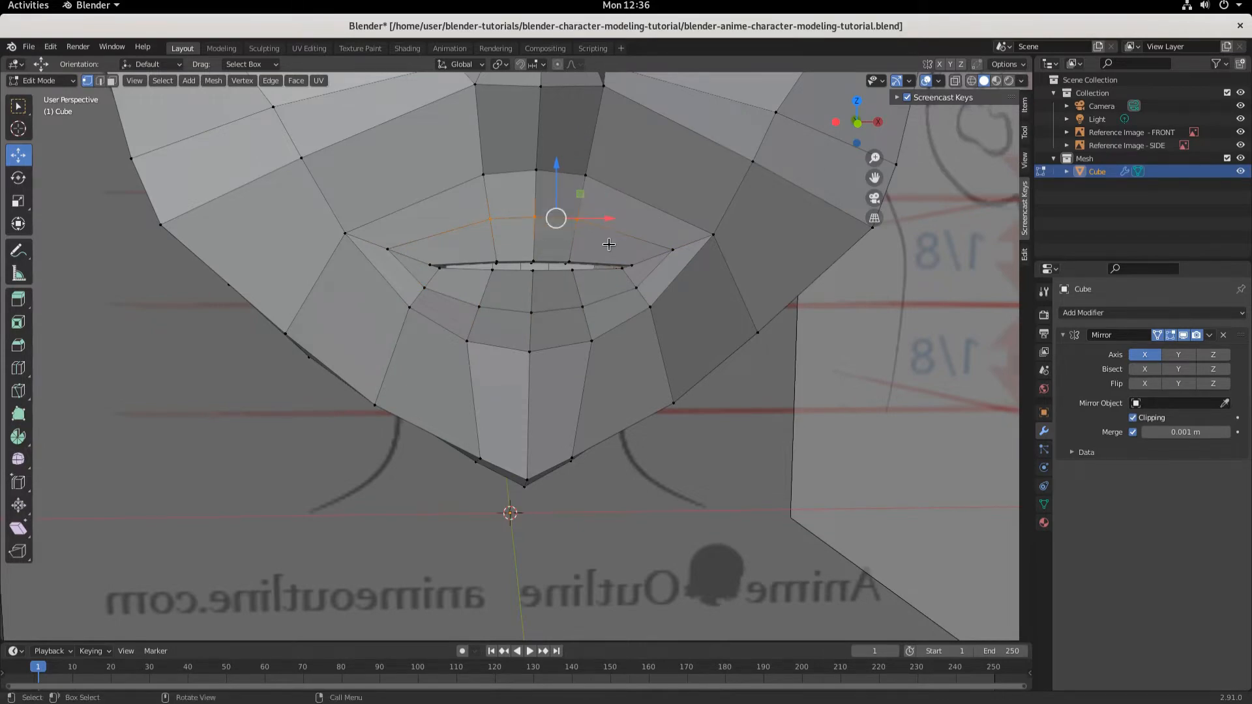
key("KP_3")
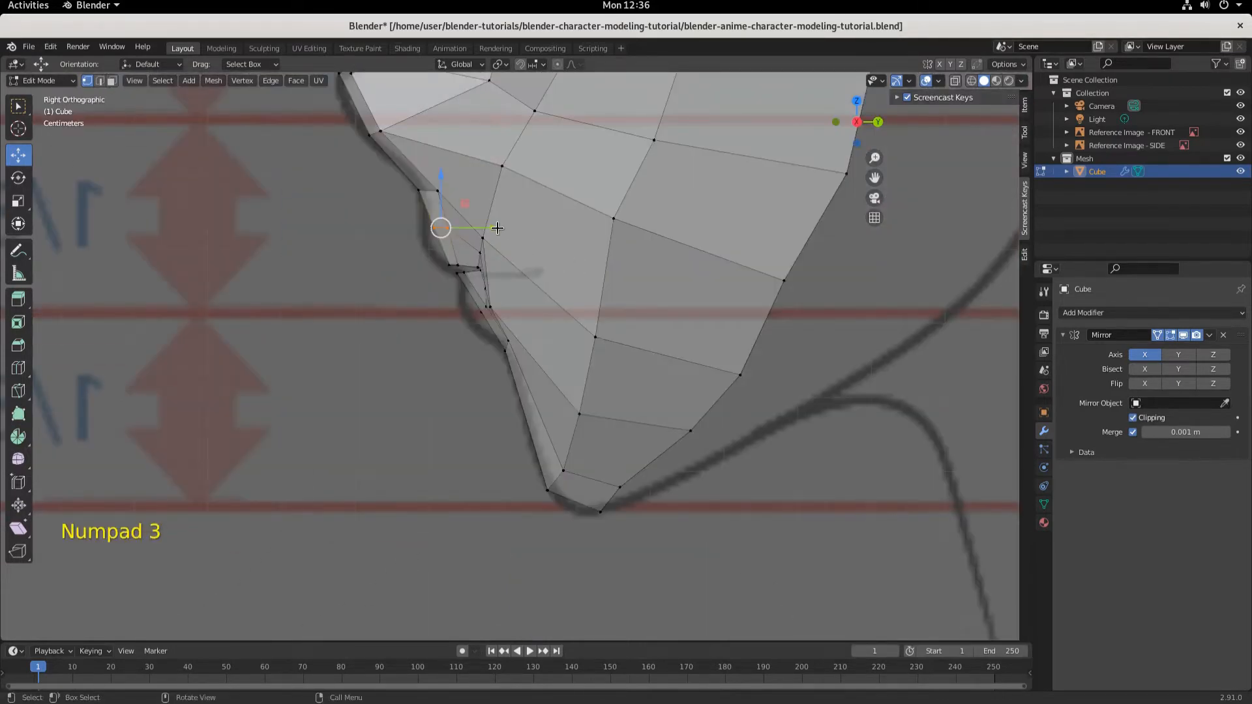
left_click_drag(496, 227, 480, 235)
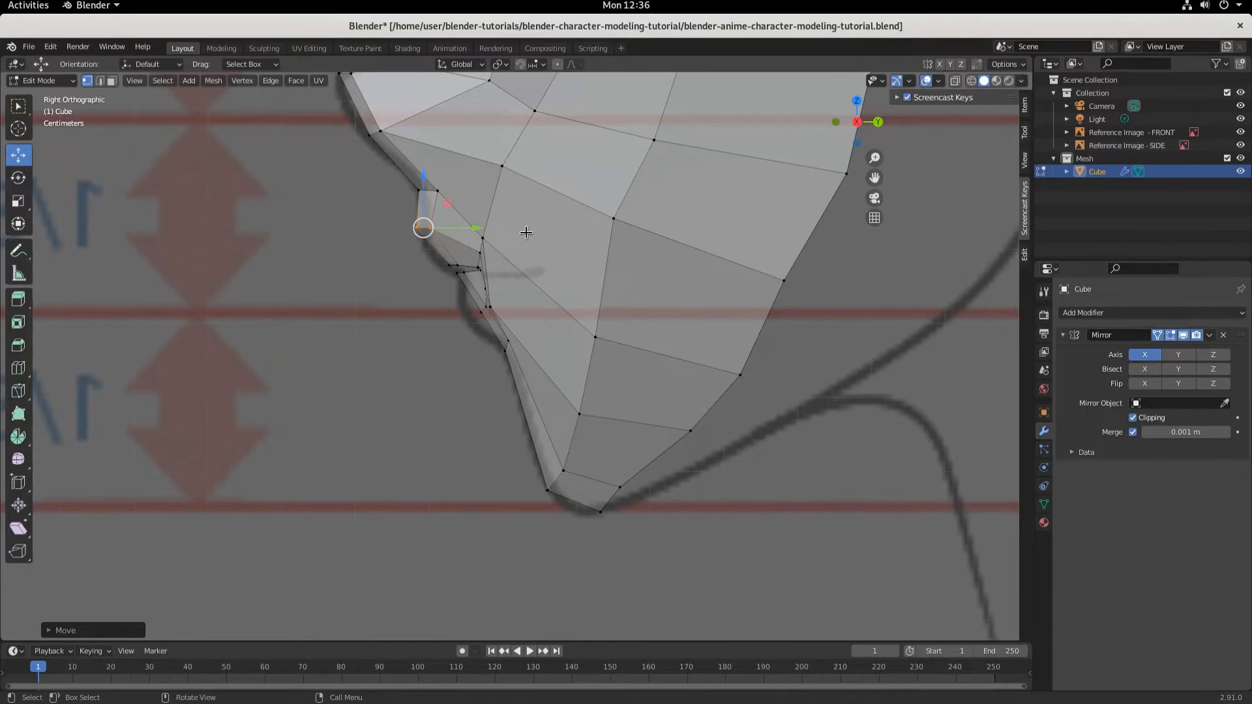
Move the loop's lower centre vertices forward along Y to the lower lip outline in the right side view
middle_click_drag(534, 326, 607, 333)
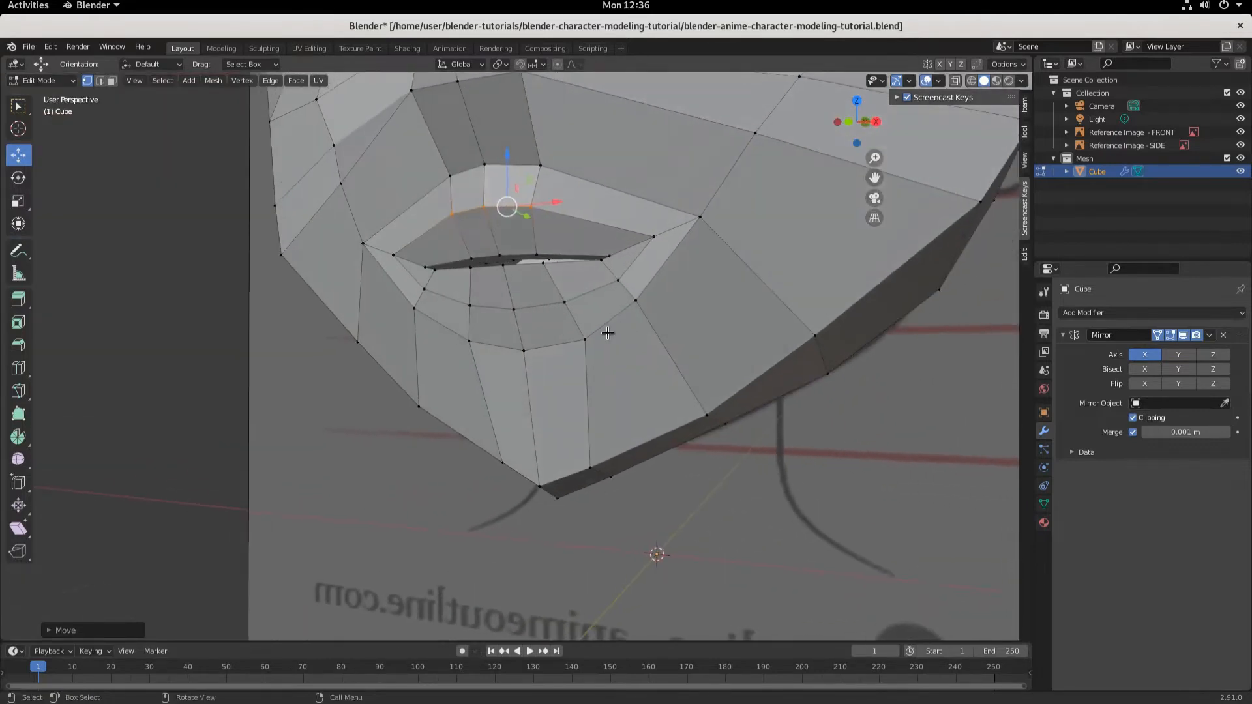
left_click_drag(500, 290, 575, 324)
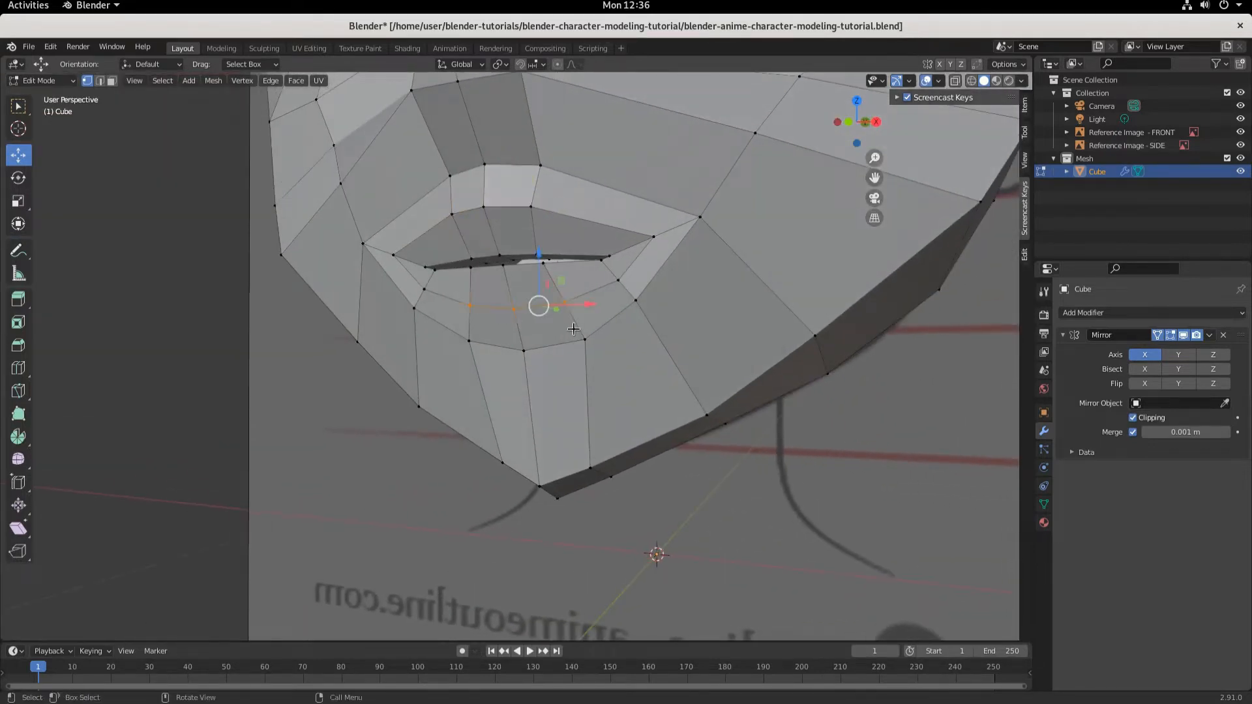
key("KP_3")
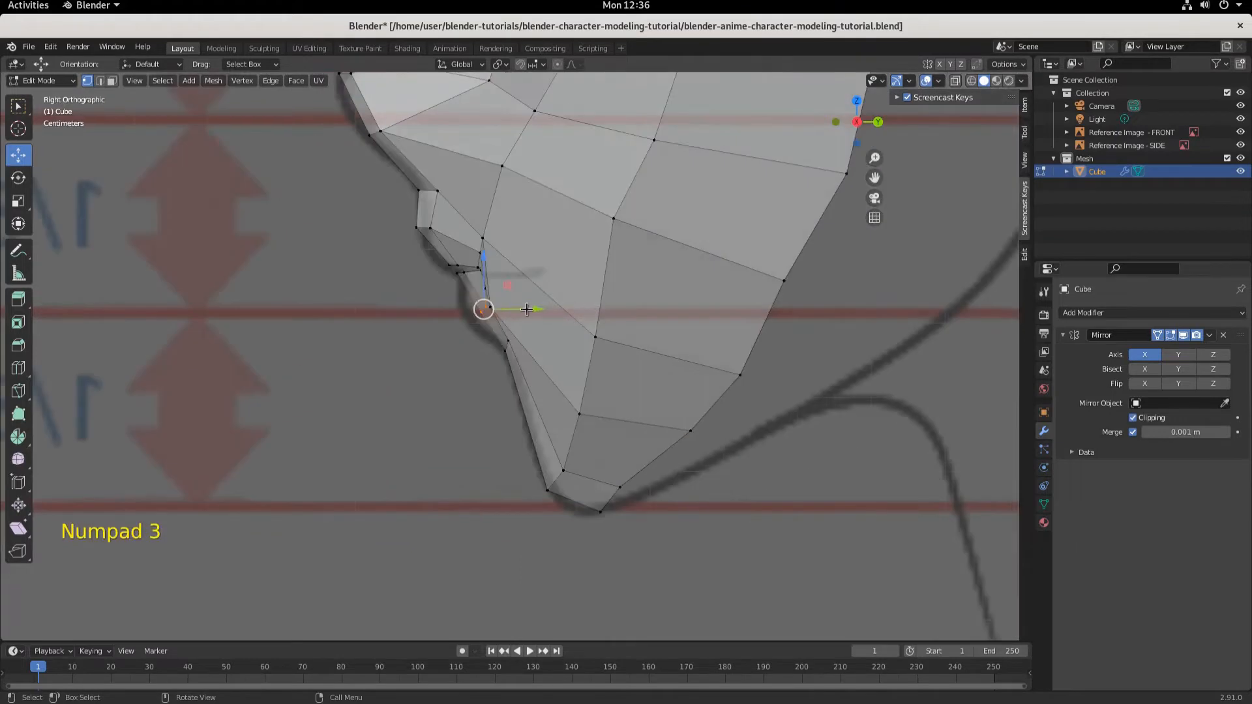
left_click_drag(534, 310, 511, 311)
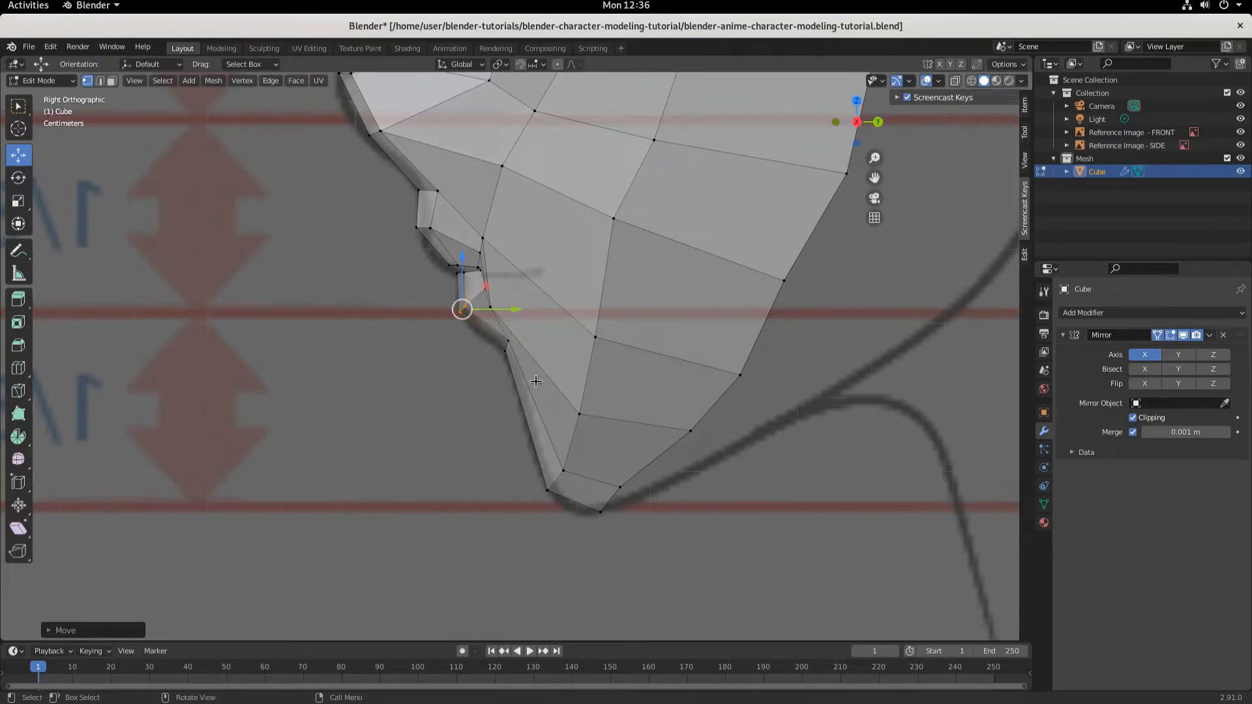
Fine-tune the lower lip's centre vertices individually, lowering the foremost one slightly and shifting its neighbour slightly along Y
left_click(466, 307)
left_click(461, 316)
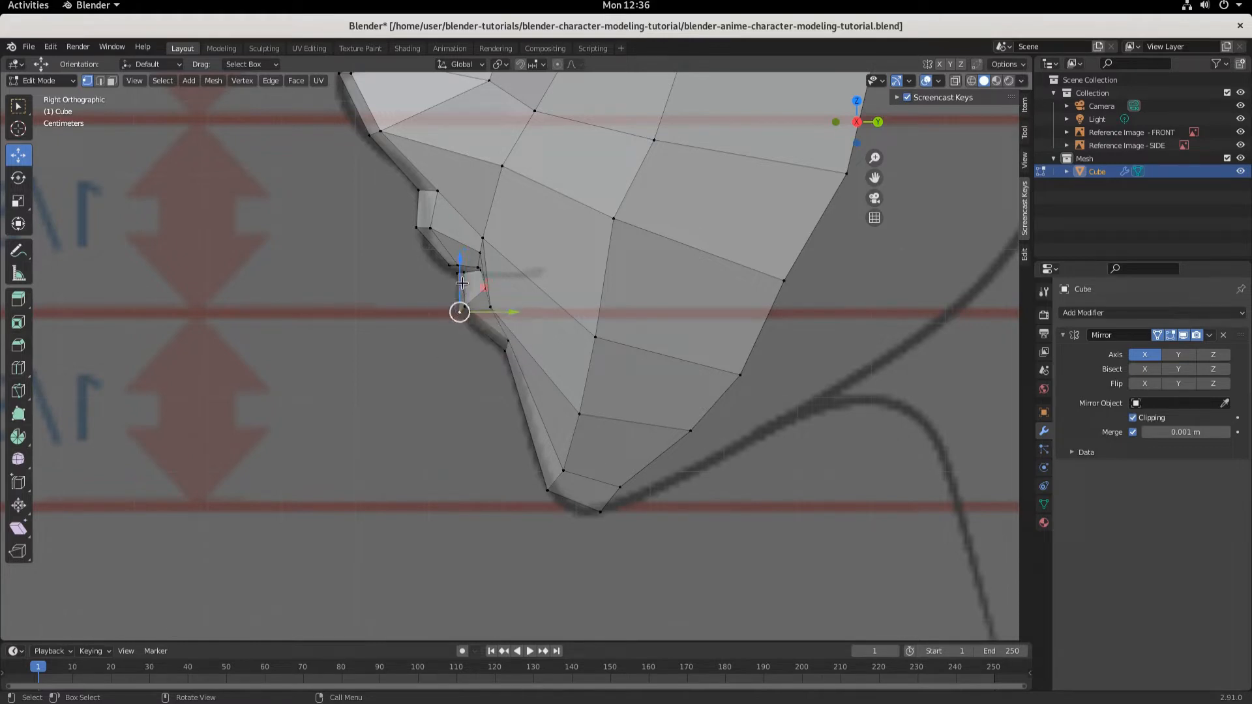
left_click_drag(461, 260, 461, 268)
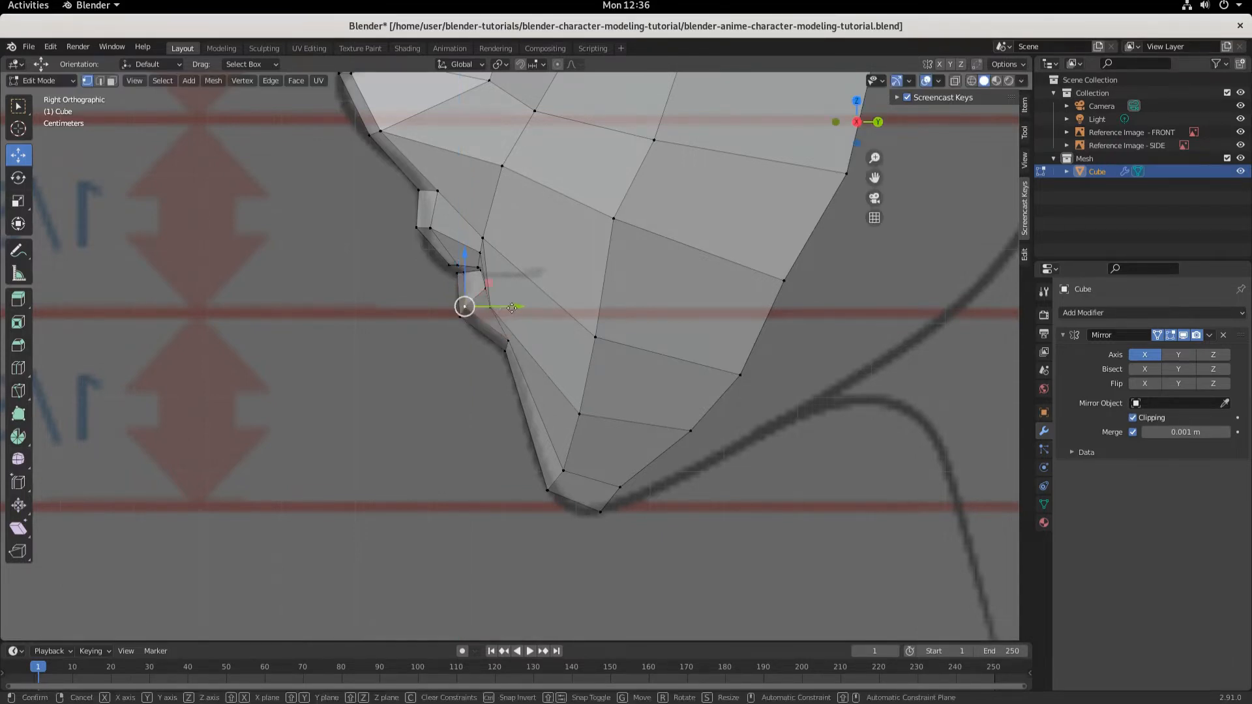
left_click_drag(502, 308, 511, 307)
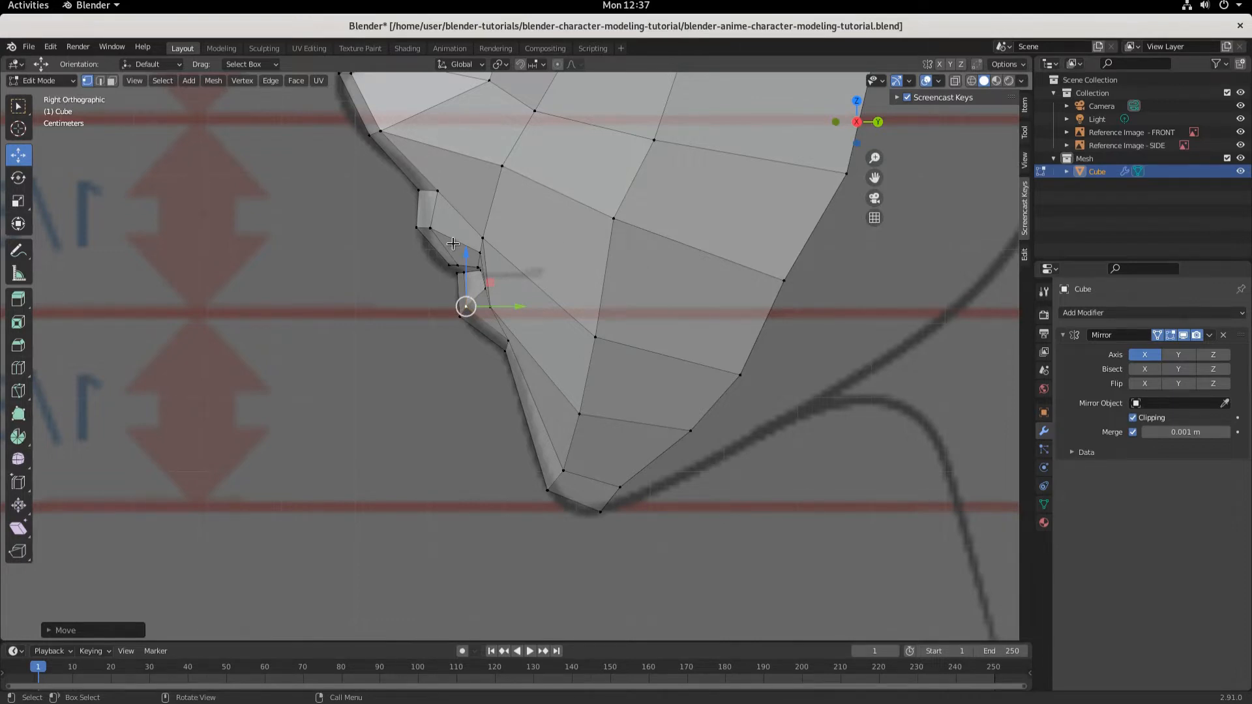
Add a second loop cut around the lips, between the first lip loop and the mouth opening
key("ctrl+r")
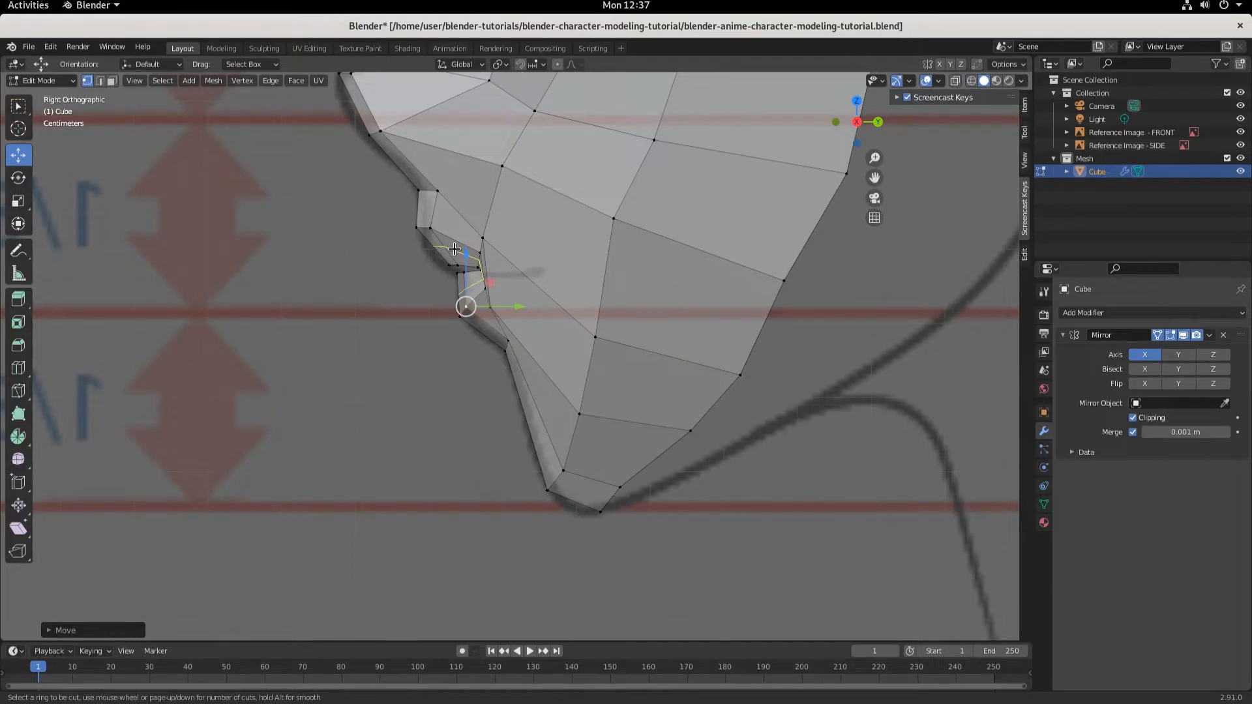
left_click(455, 249)
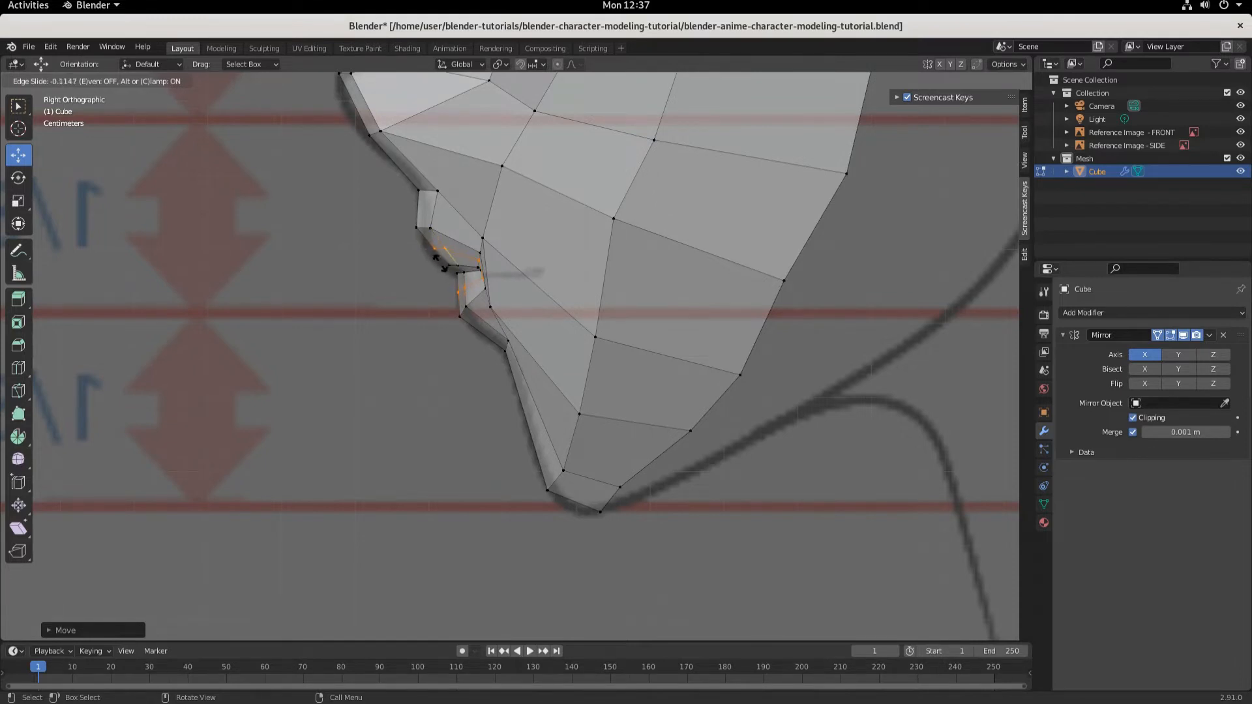
left_click(437, 258)
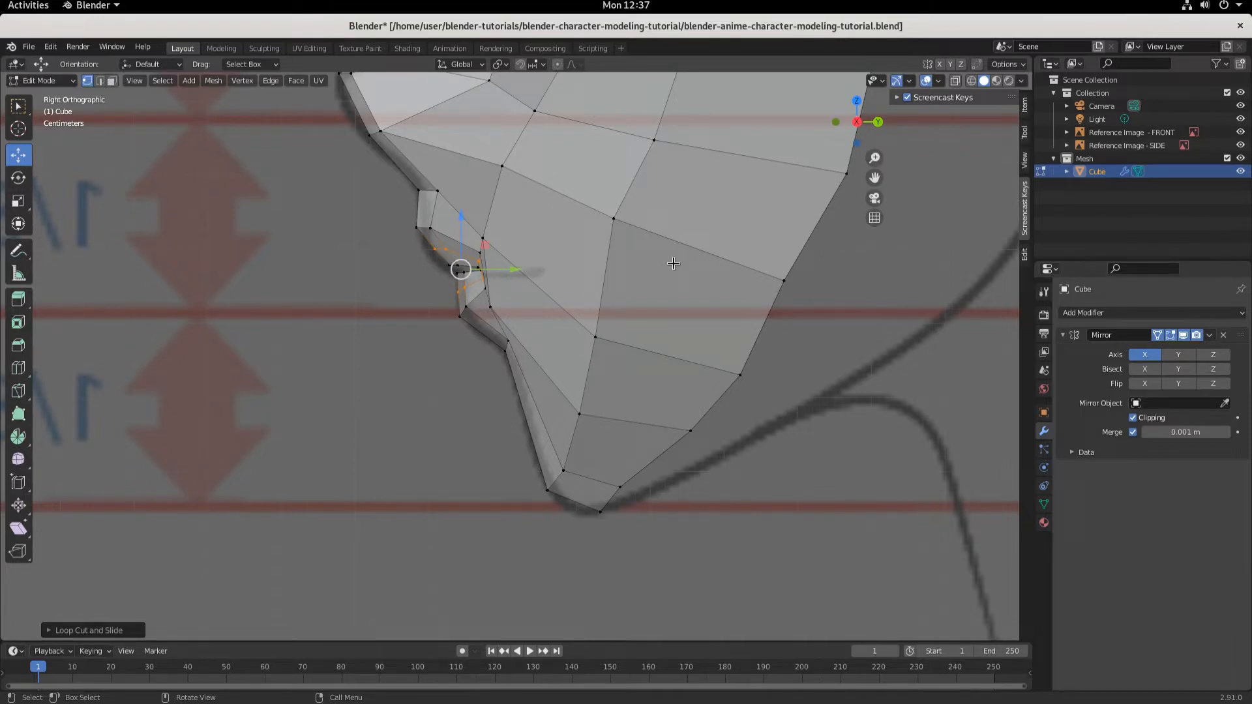
Try moving the new loop's foremost upper lip vertex down and back toward the mouth opening, and undo the move
left_click(421, 247)
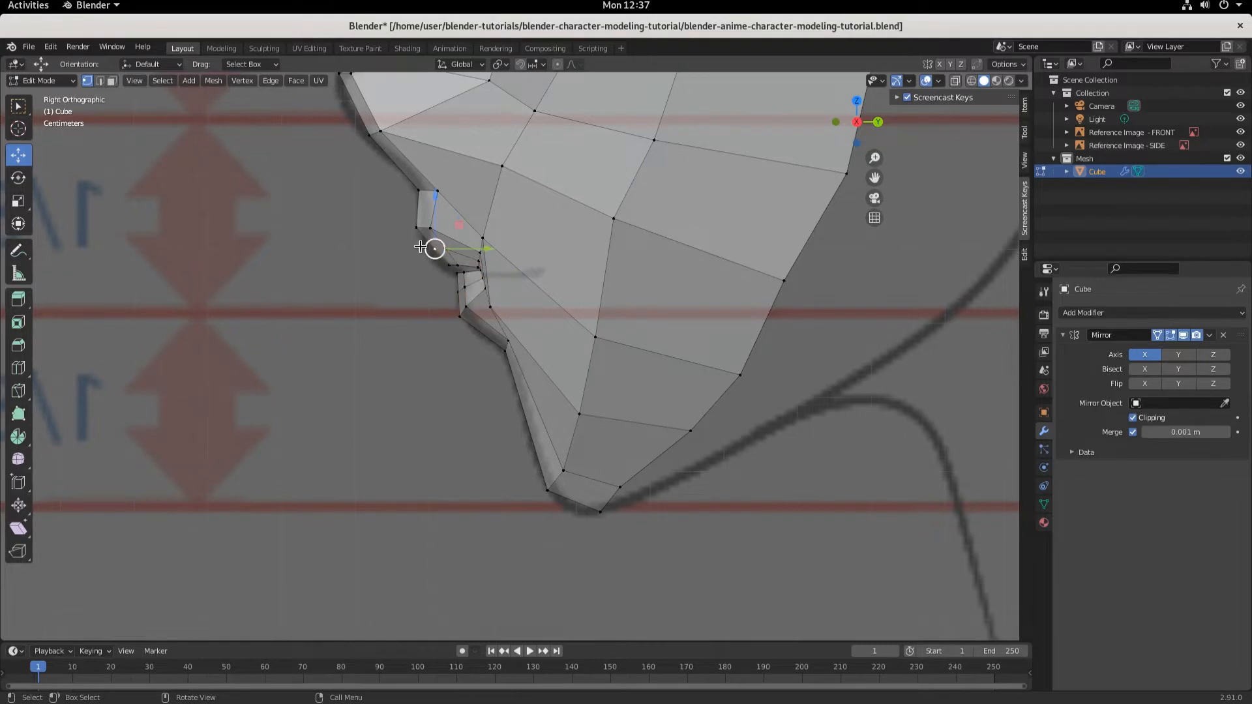
left_click_drag(433, 247, 456, 265)
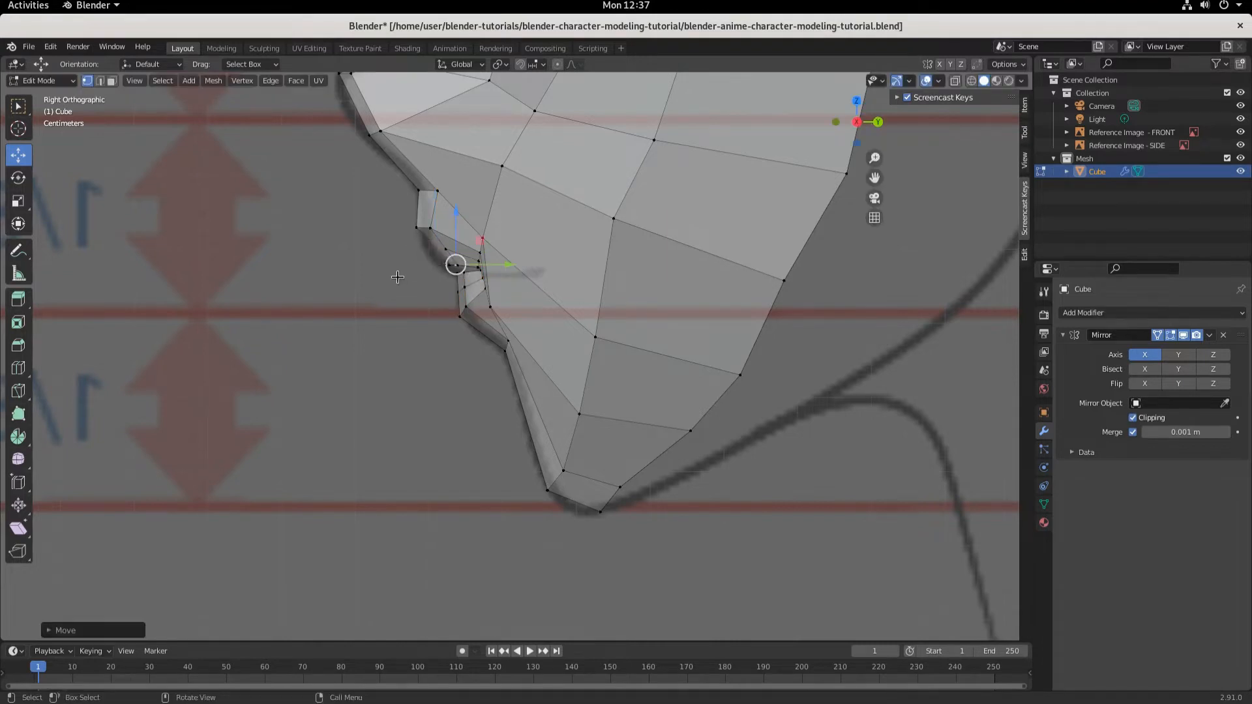
key("ctrl+z")
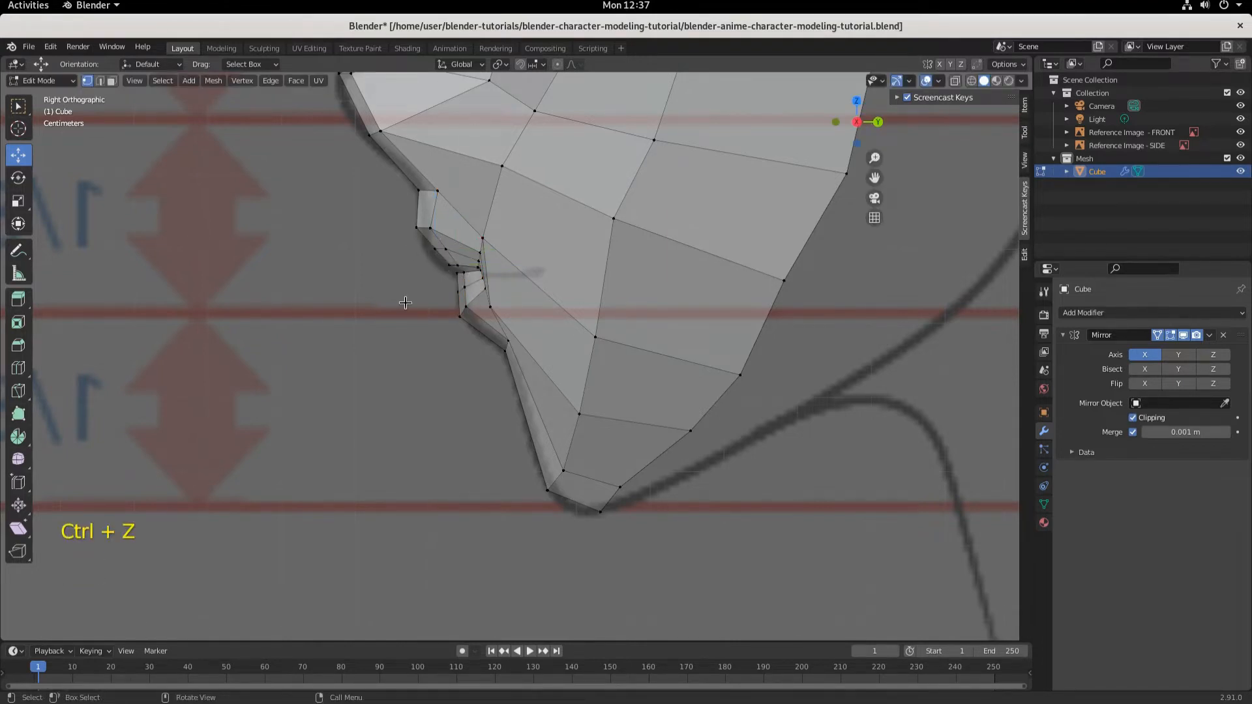
Select the second loop's upper centre vertices and lower them along Z to fill out the upper lip in side view
middle_click_drag(405, 303, 528, 305)
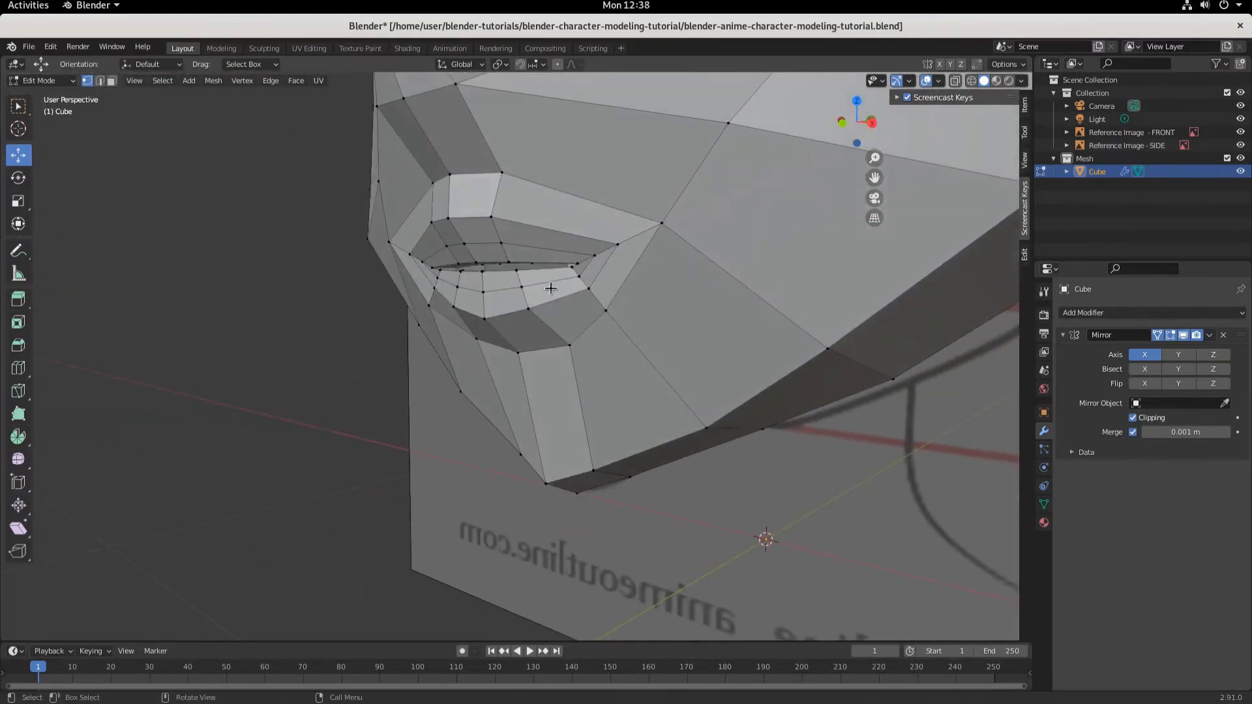
left_click(478, 238)
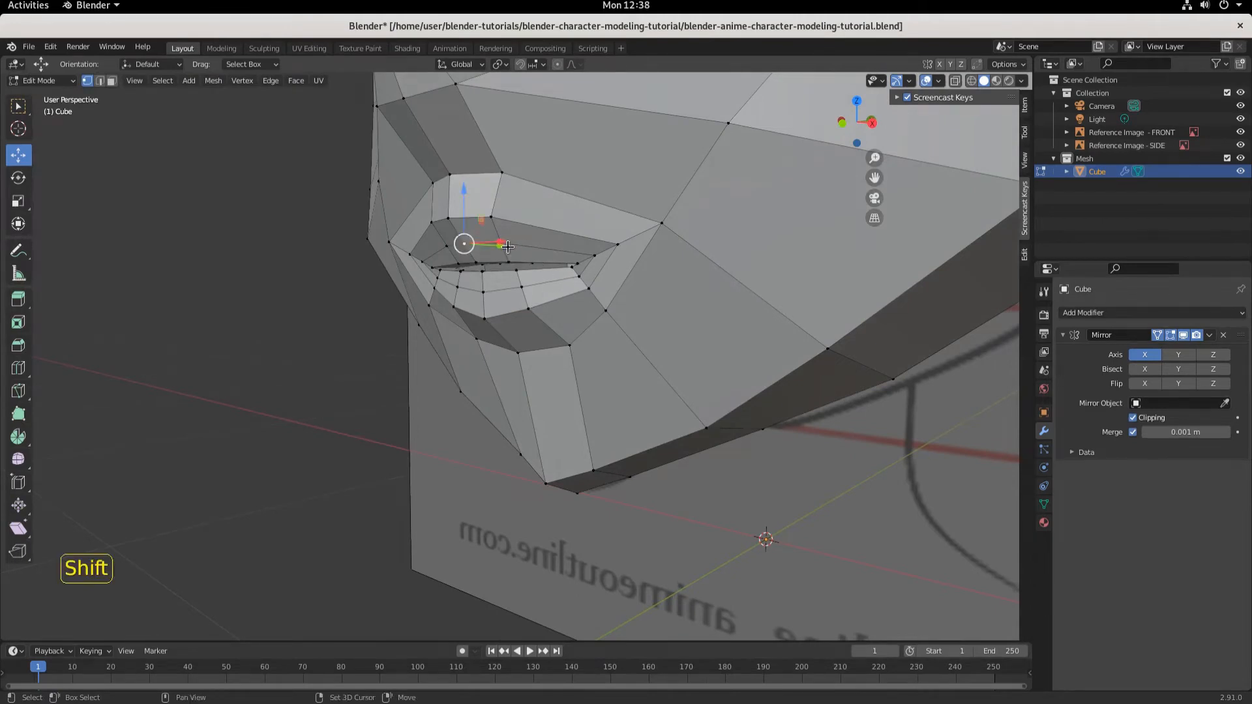
left_click(506, 245, "shift")
middle_click_drag(507, 245, 468, 287)
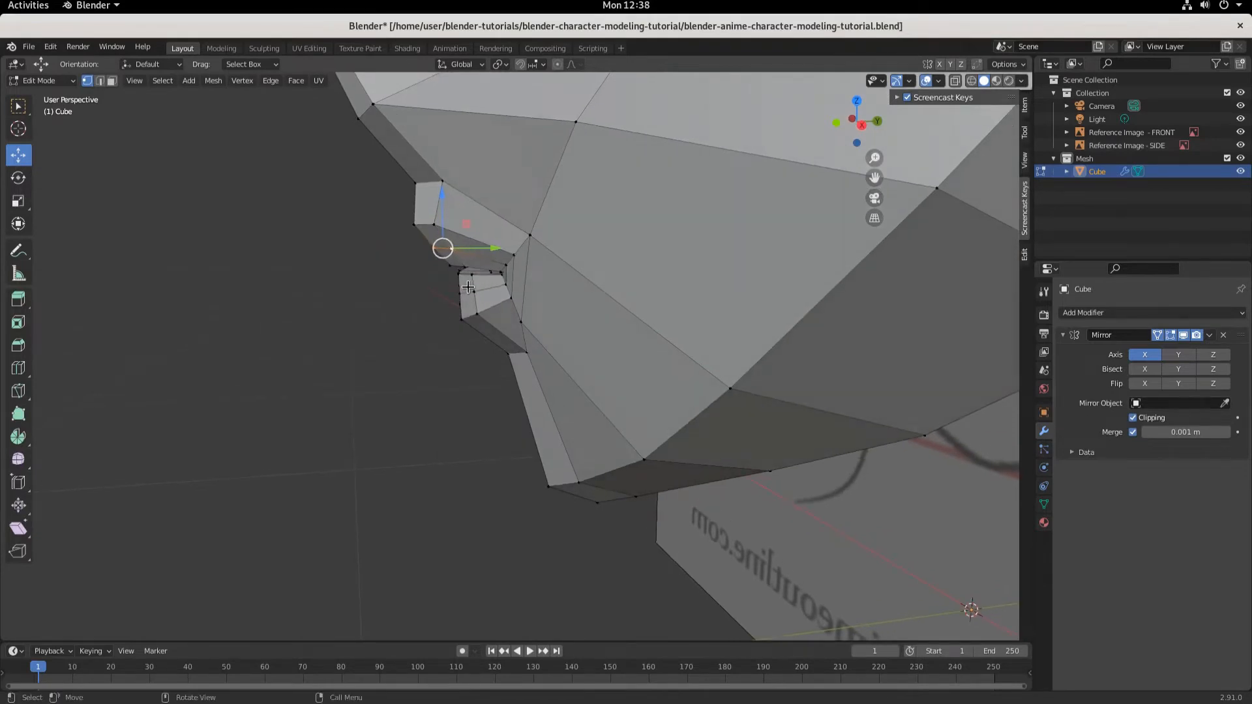
key("KP_3")
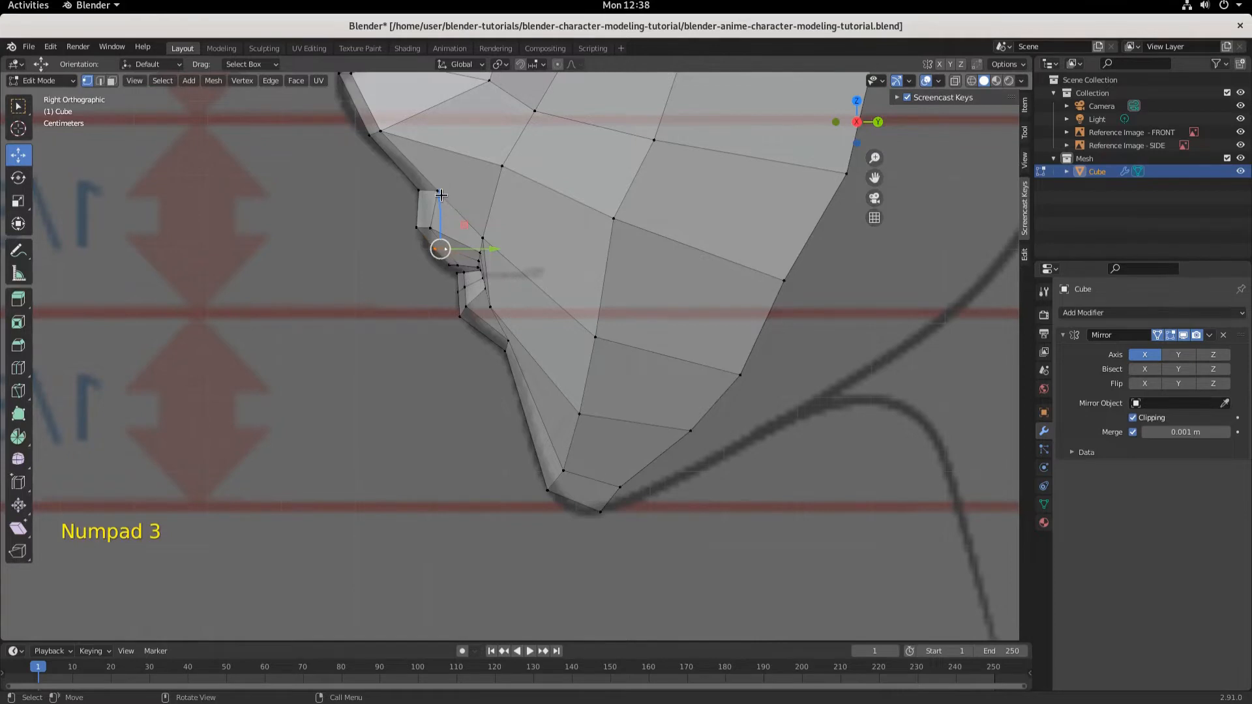
left_click_drag(441, 195, 446, 209)
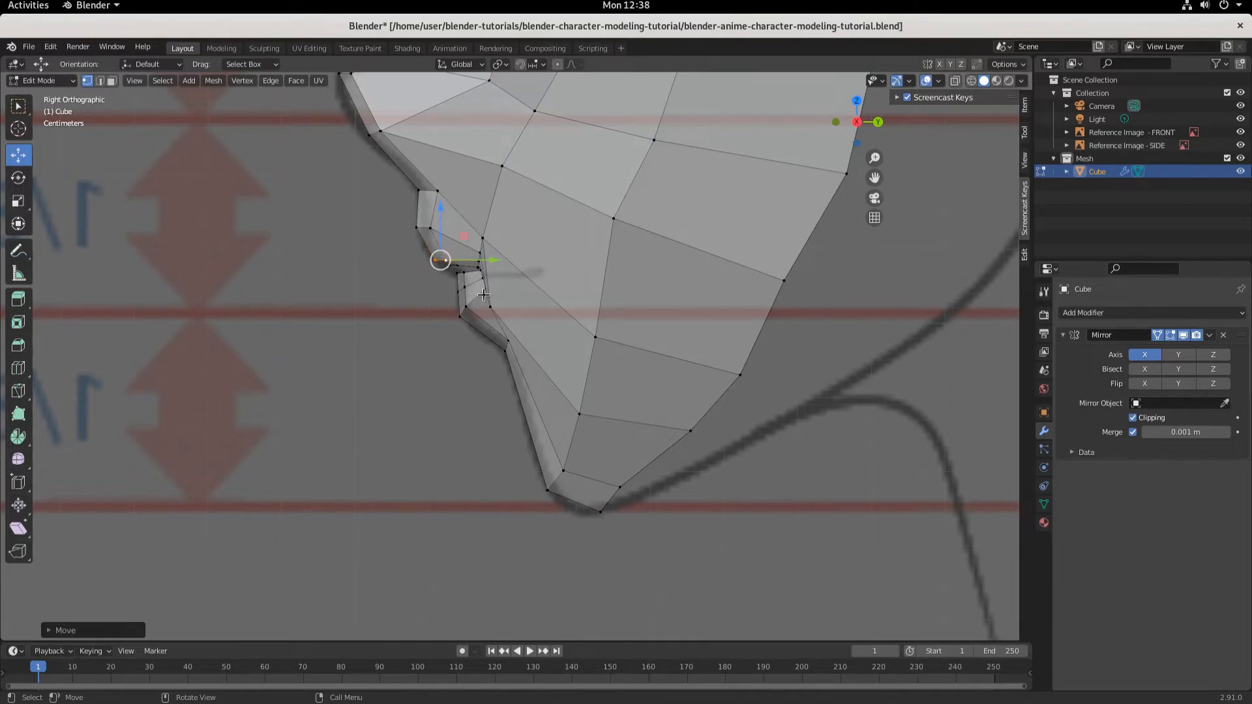
Select the second loop's lower centre vertices and move them forward along Y in side view to push out the lower lip
middle_click_drag(446, 352, 498, 321)
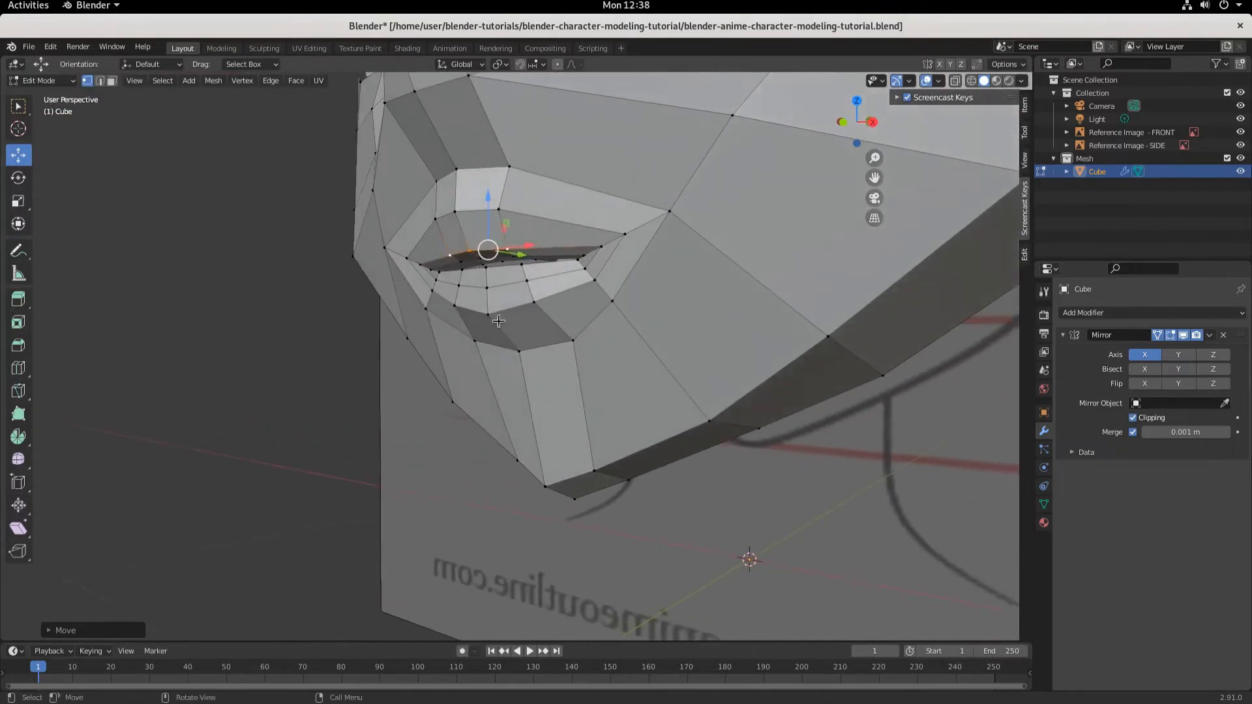
left_click(525, 280, "shift")
key("KP_3")
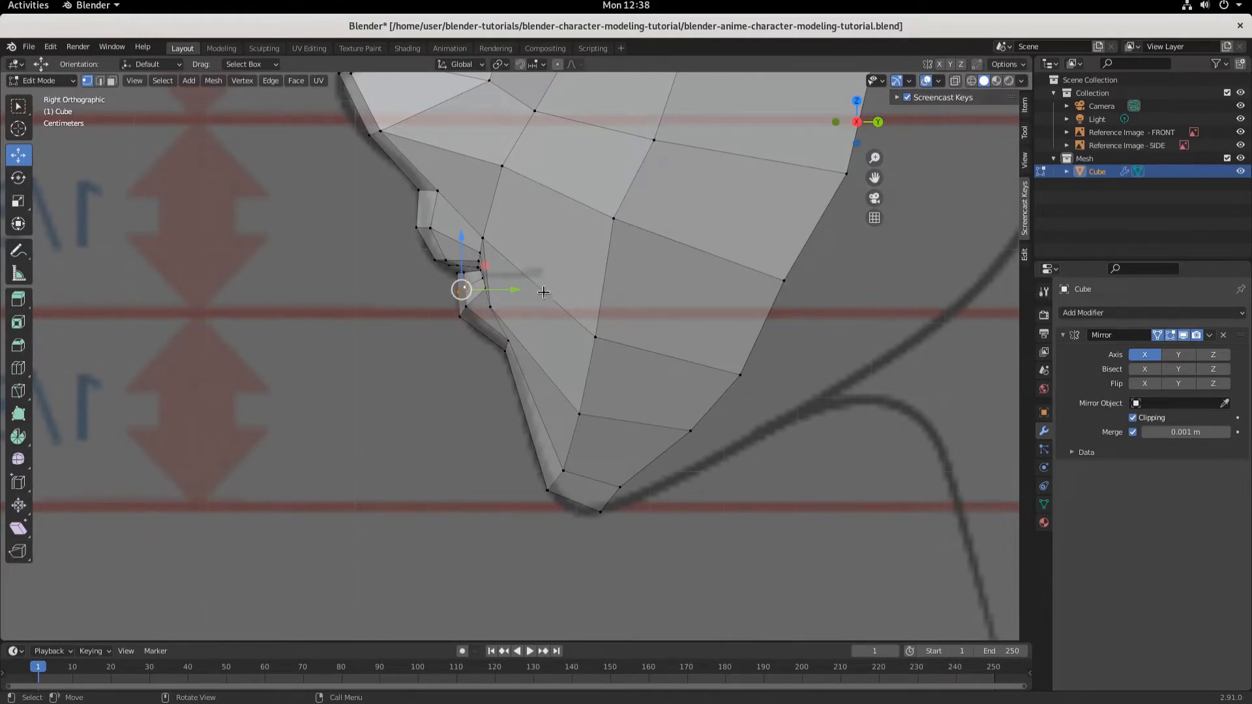
left_click_drag(512, 289, 500, 294)
left_click_drag(496, 291, 489, 291)
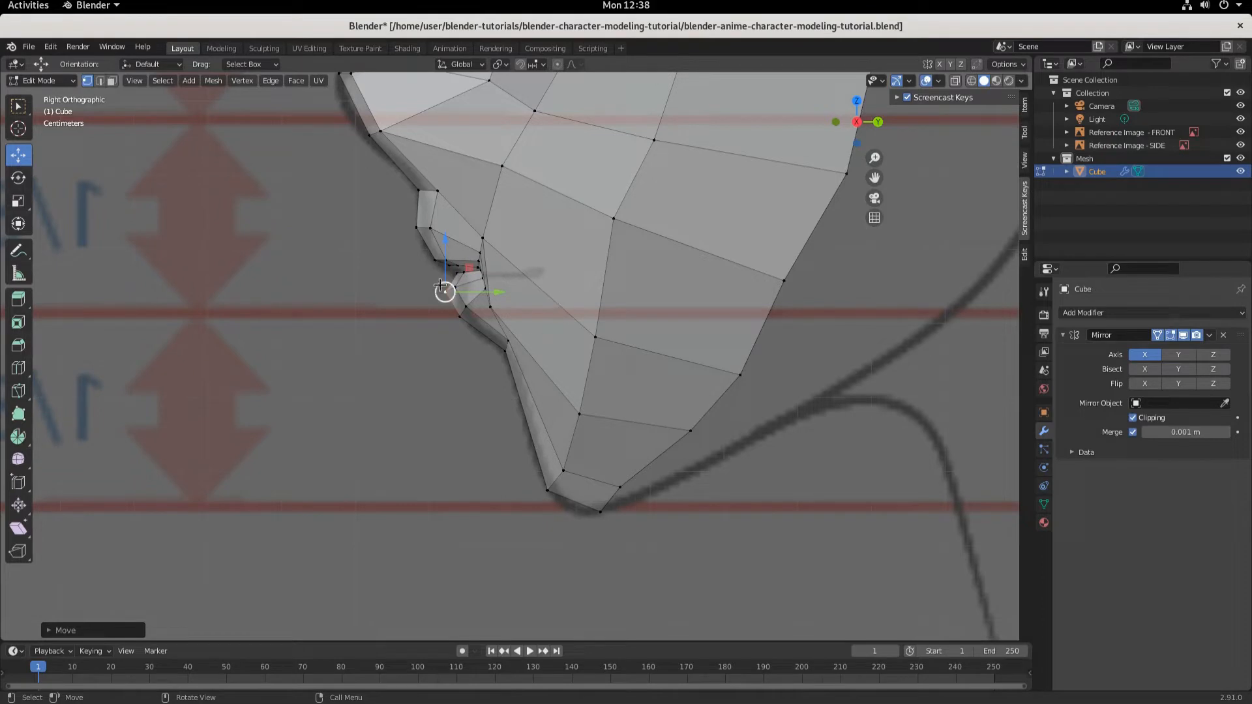
Switch to wireframe shading and move the second loop's lower centre vertices up and back onto the reference's lower lip outline
left_click(970, 78)
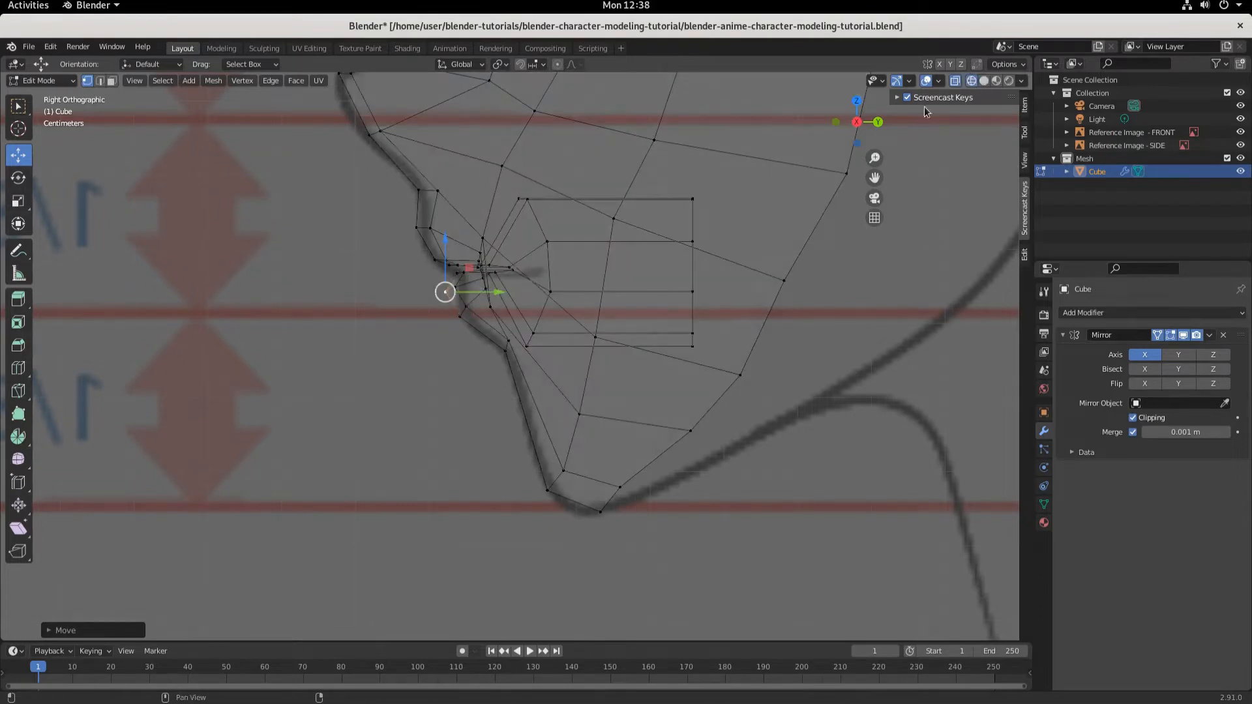
right_click(438, 191, "ctrl")
left_click_drag(437, 279, 464, 298)
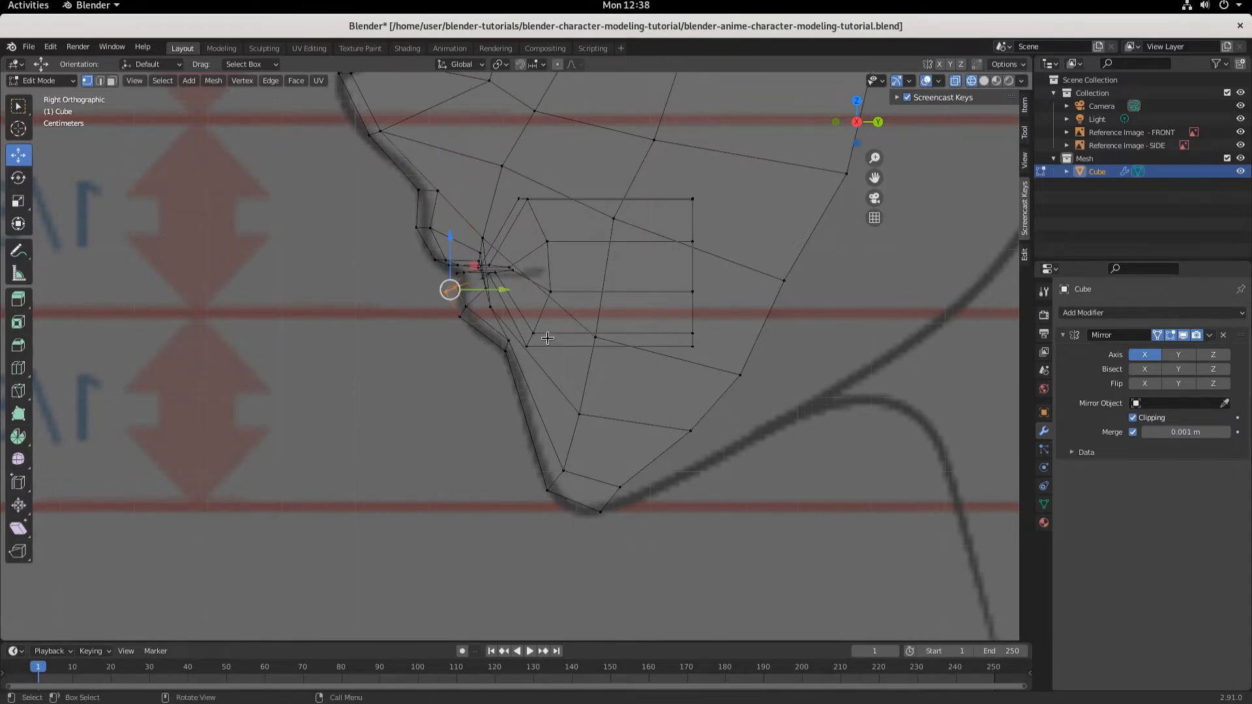
key("g")
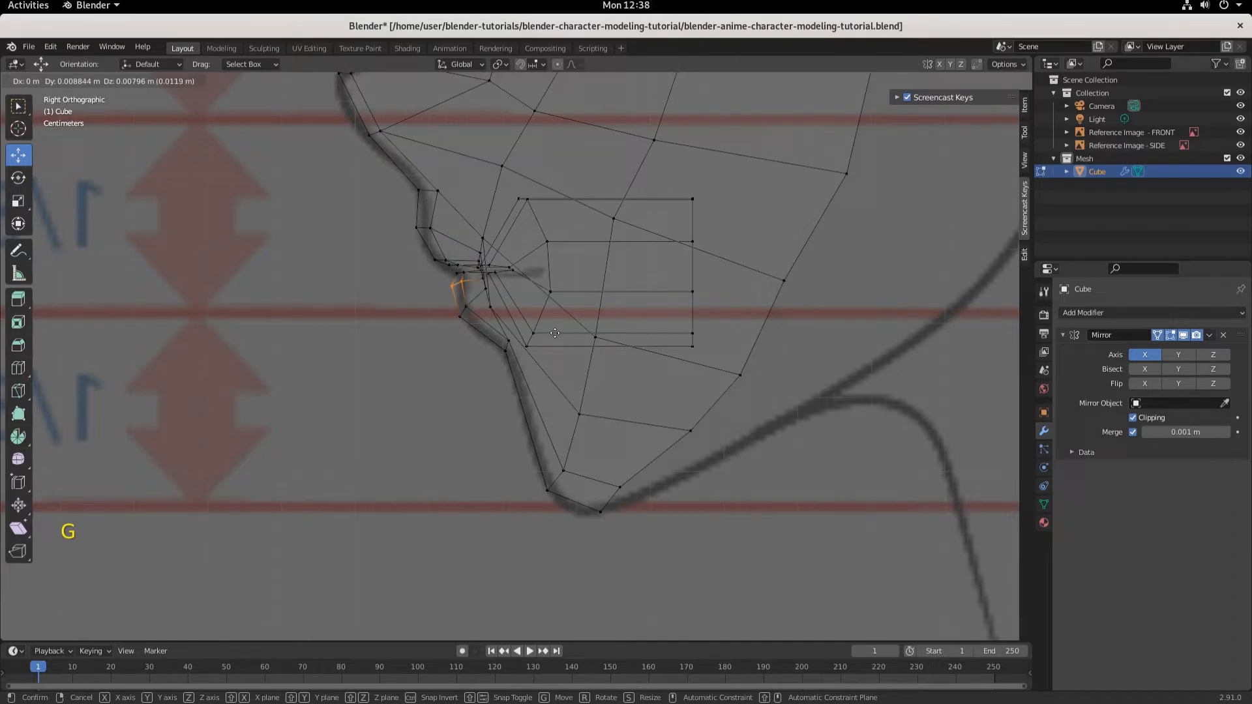
left_click(555, 333)
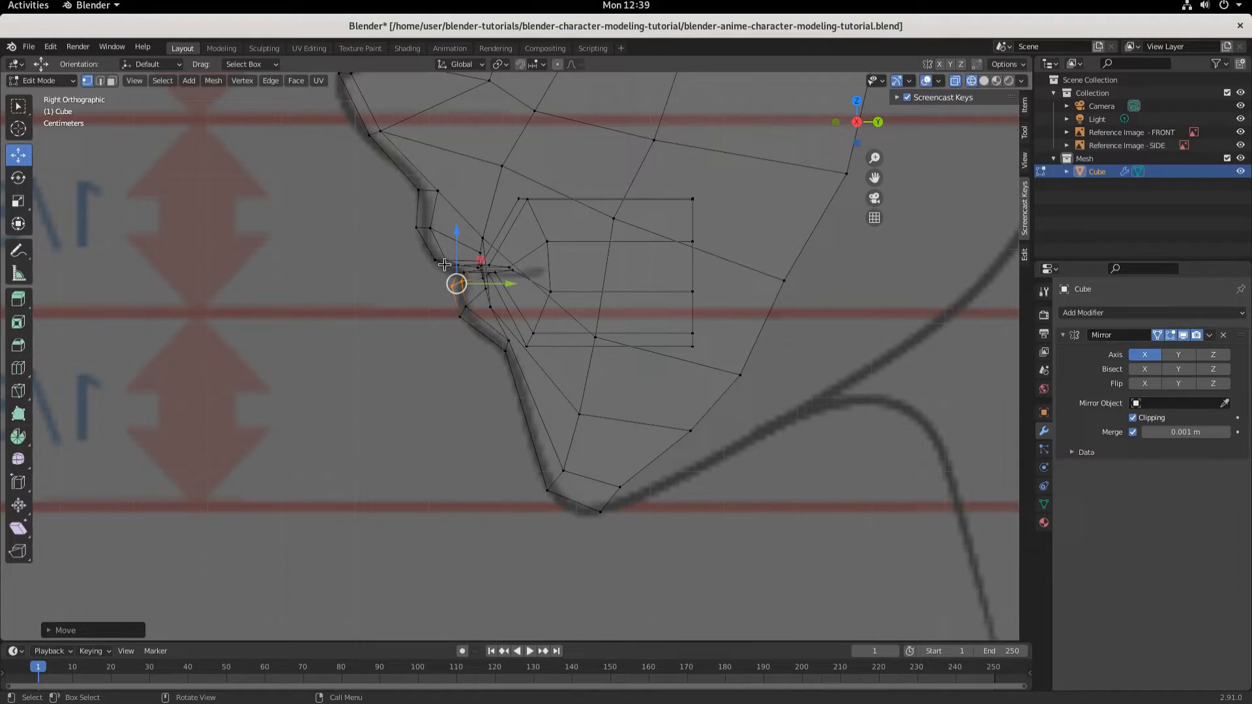
Move the two outermost profile vertices between the nose and mouth slightly back onto the reference outline in side view
left_click(418, 190)
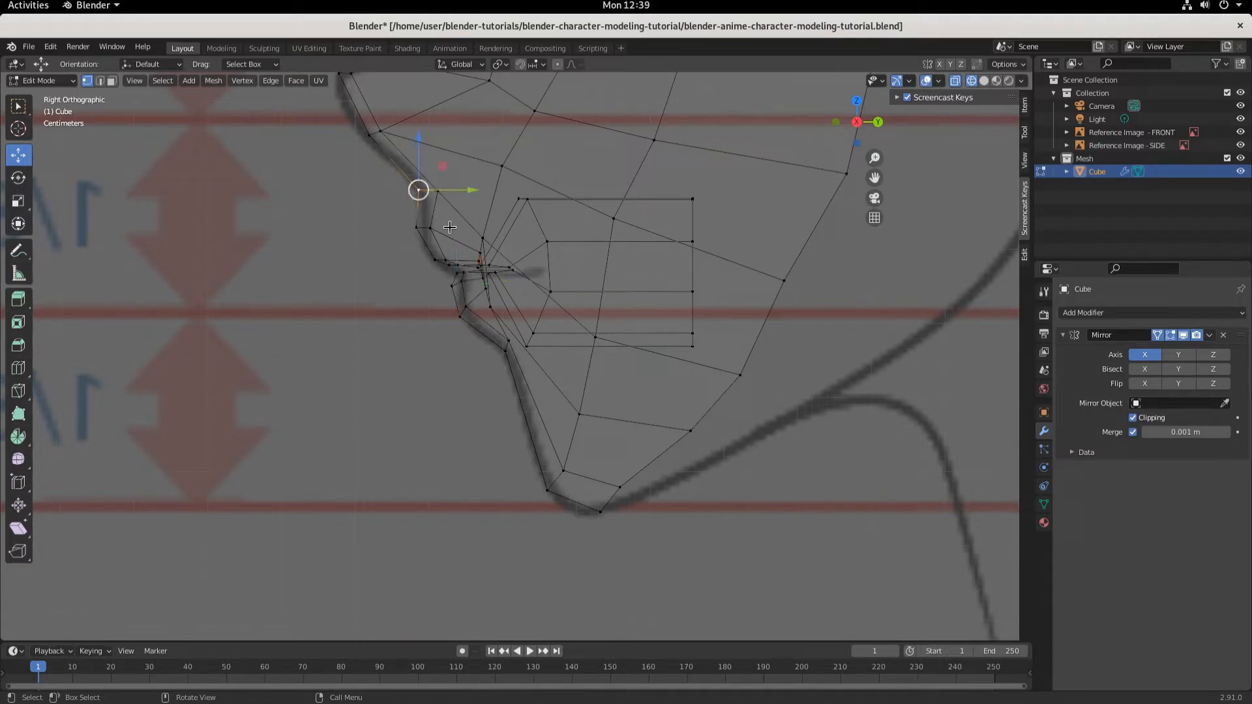
key("g")
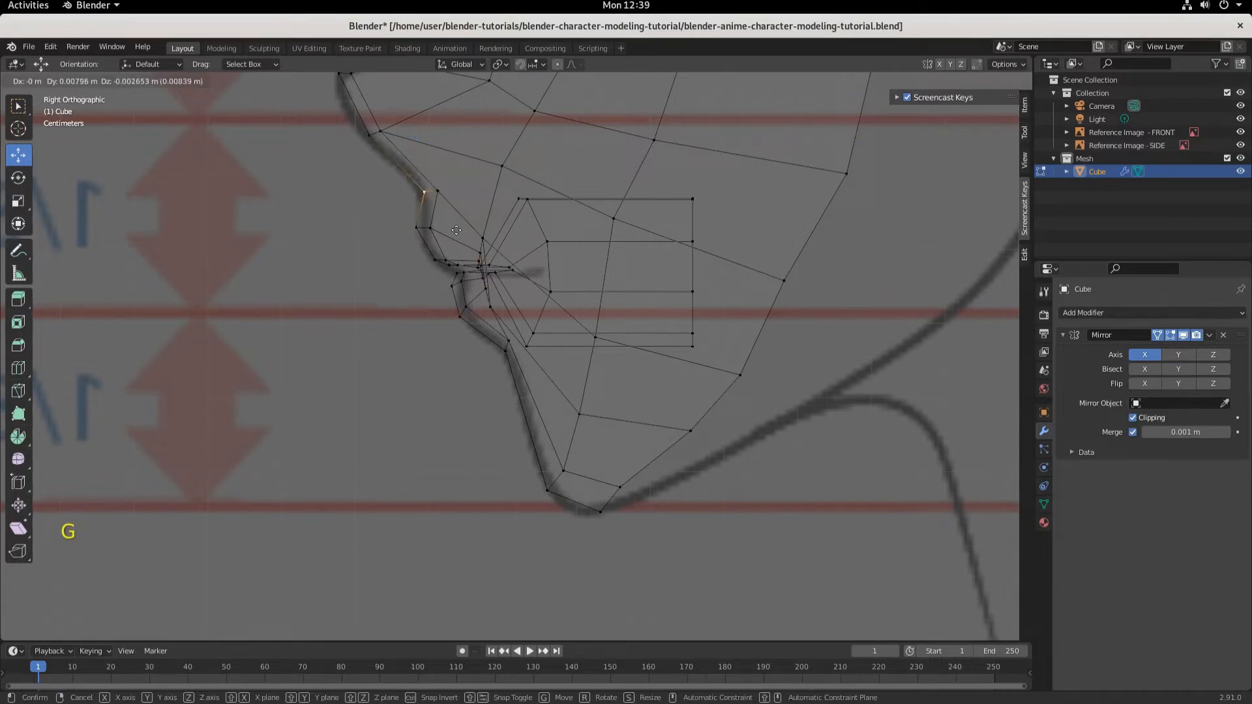
left_click(456, 230)
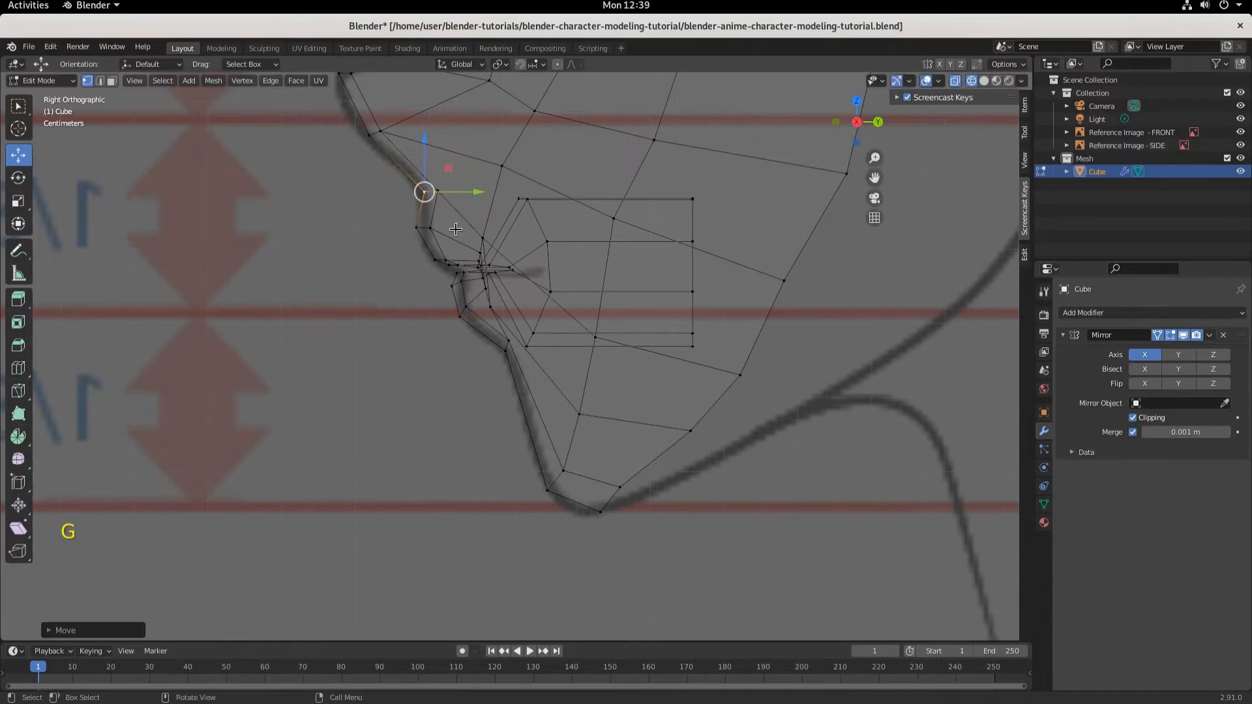
left_click(418, 226)
key("g")
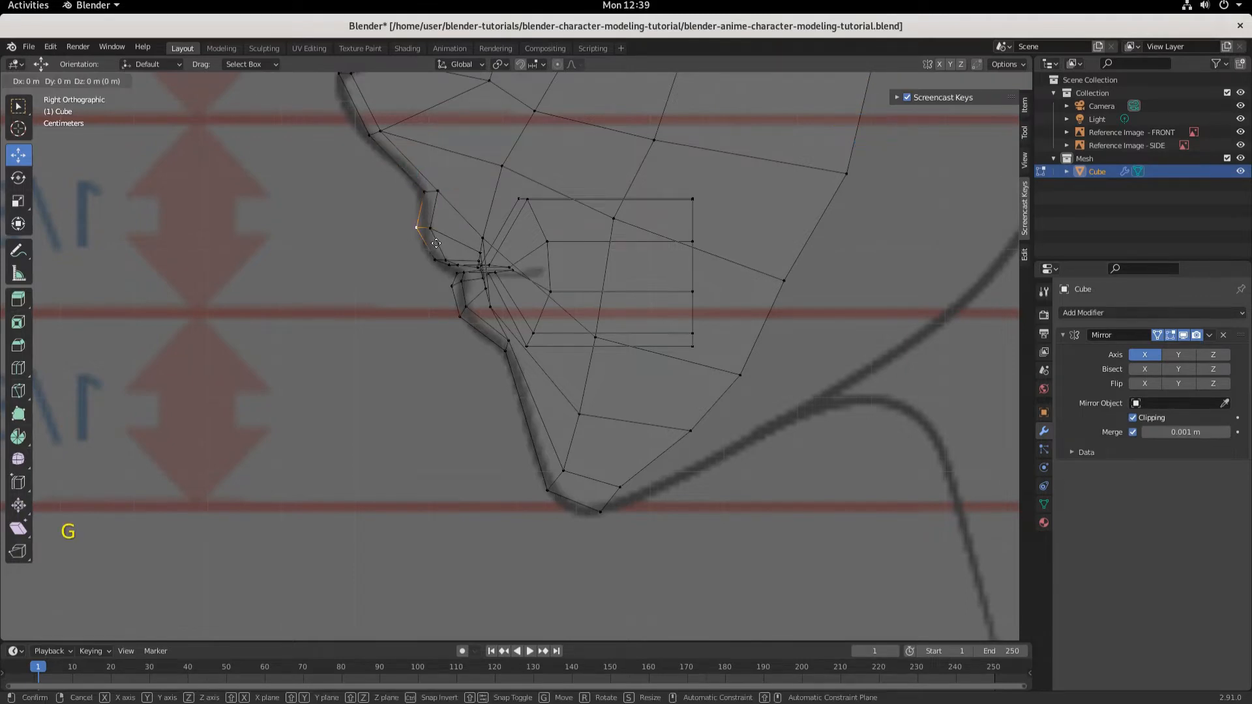
left_click(440, 242)
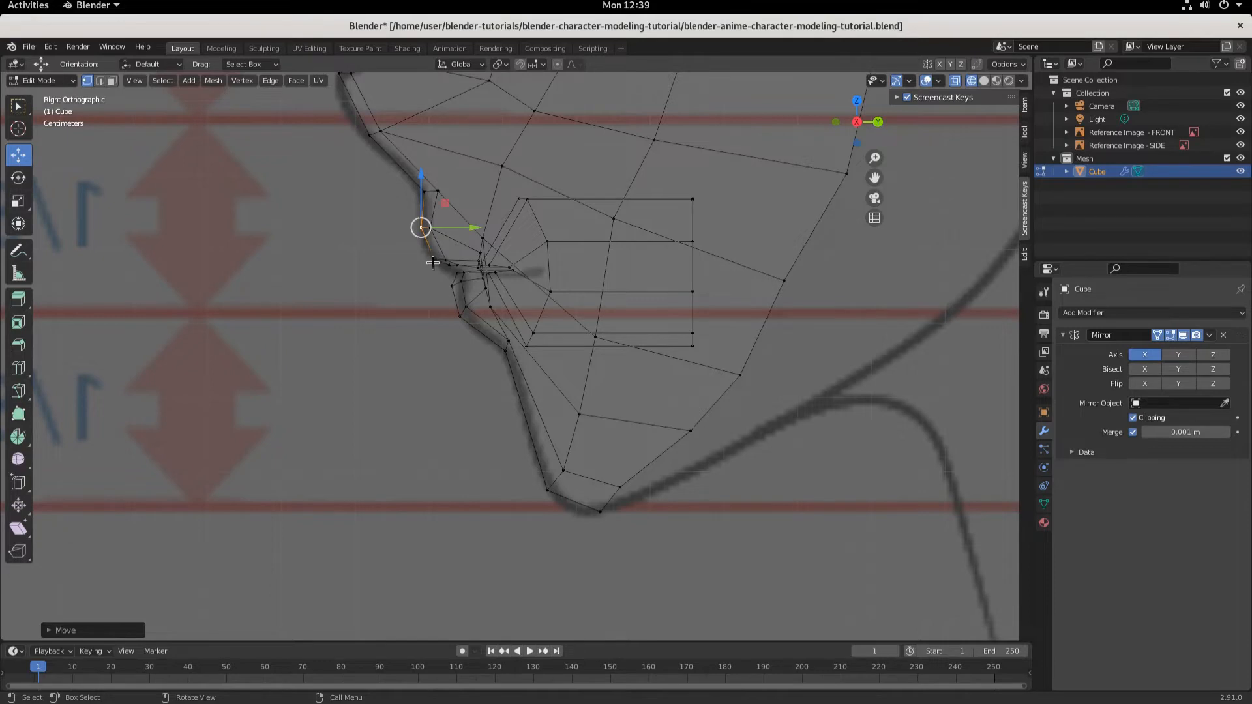
Select the upper lip's lowest front vertices at the mouth opening and move them slightly forward in side view
left_click(435, 260)
left_click(421, 228)
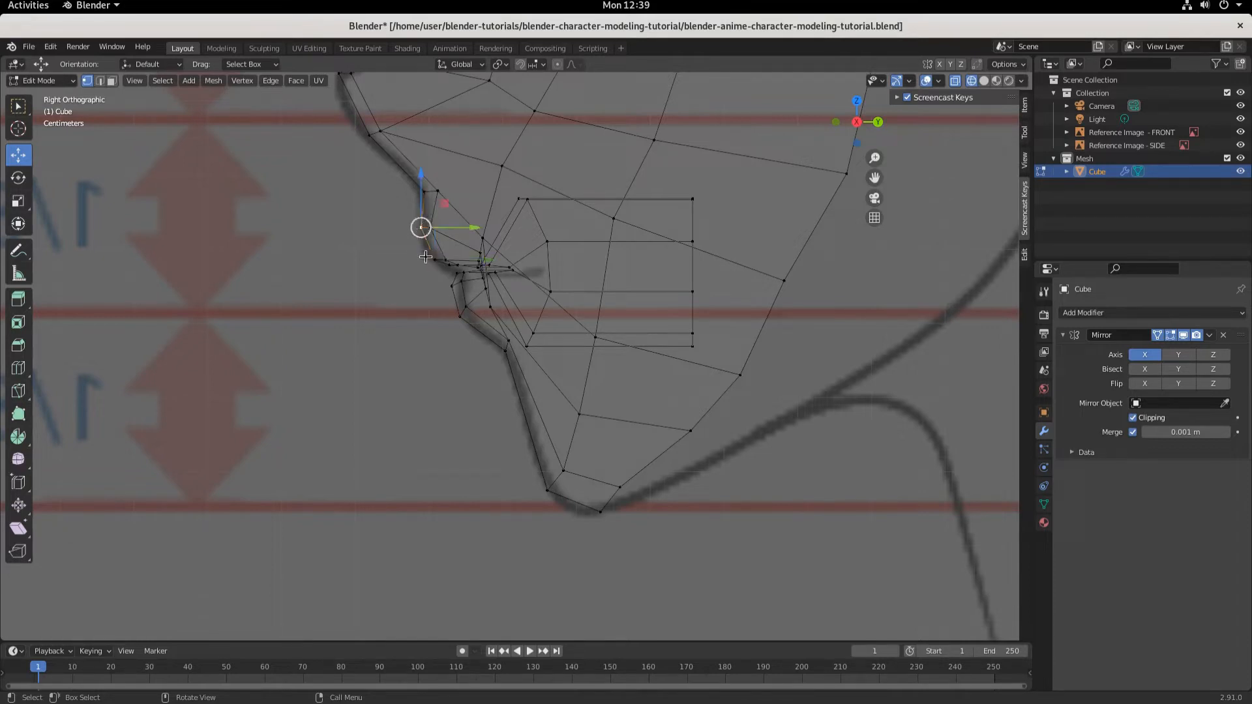
left_click_drag(427, 247, 448, 263)
key("g")
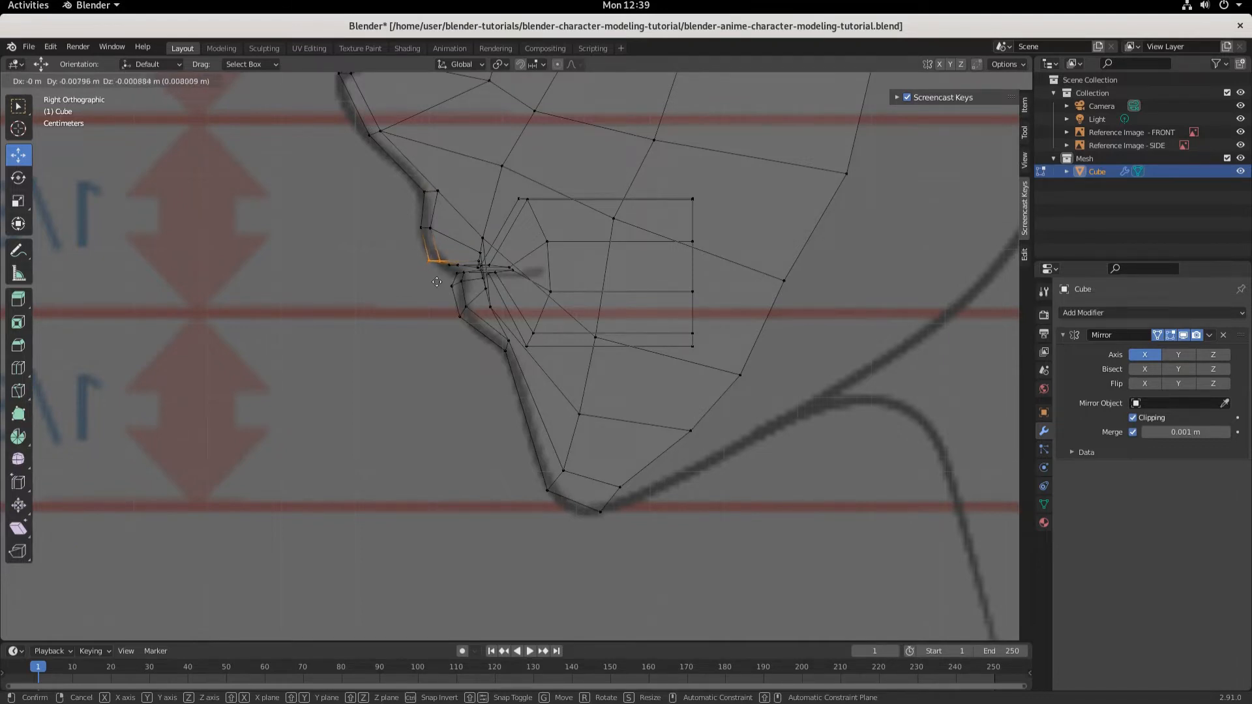
left_click(440, 282)
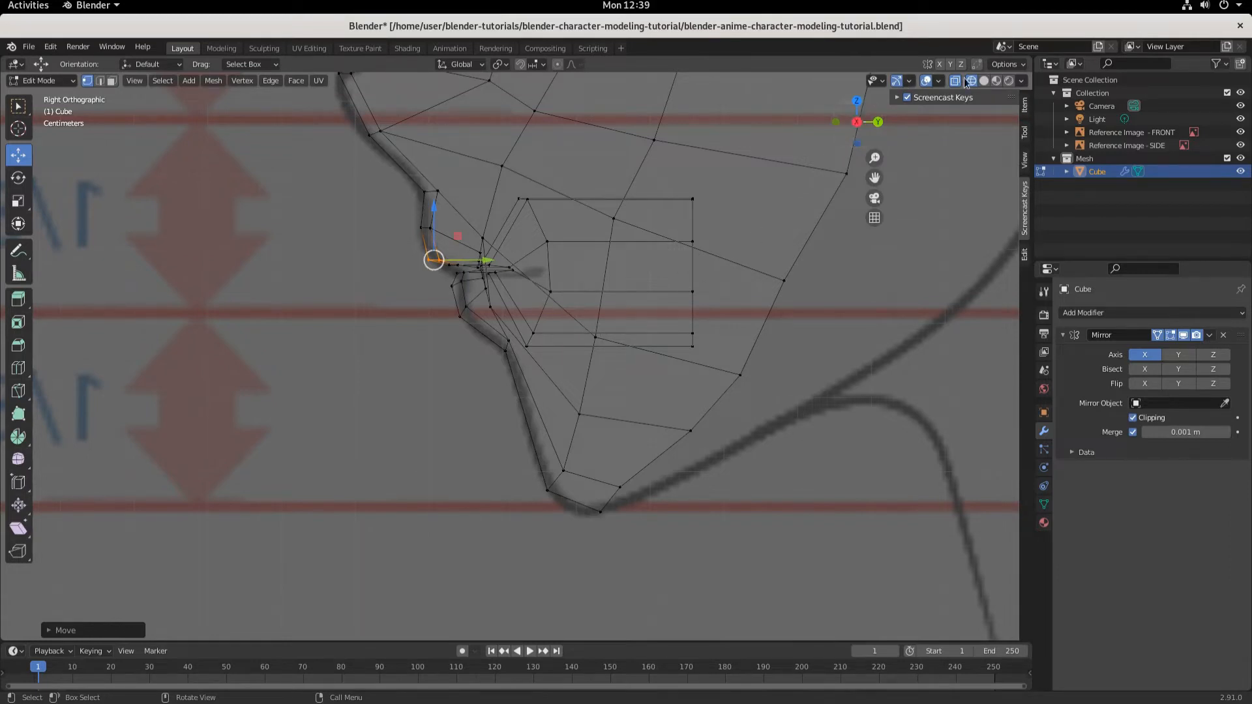
Switch back to solid shading and examine the reshaped lips from the front and at an angle
left_click(984, 80)
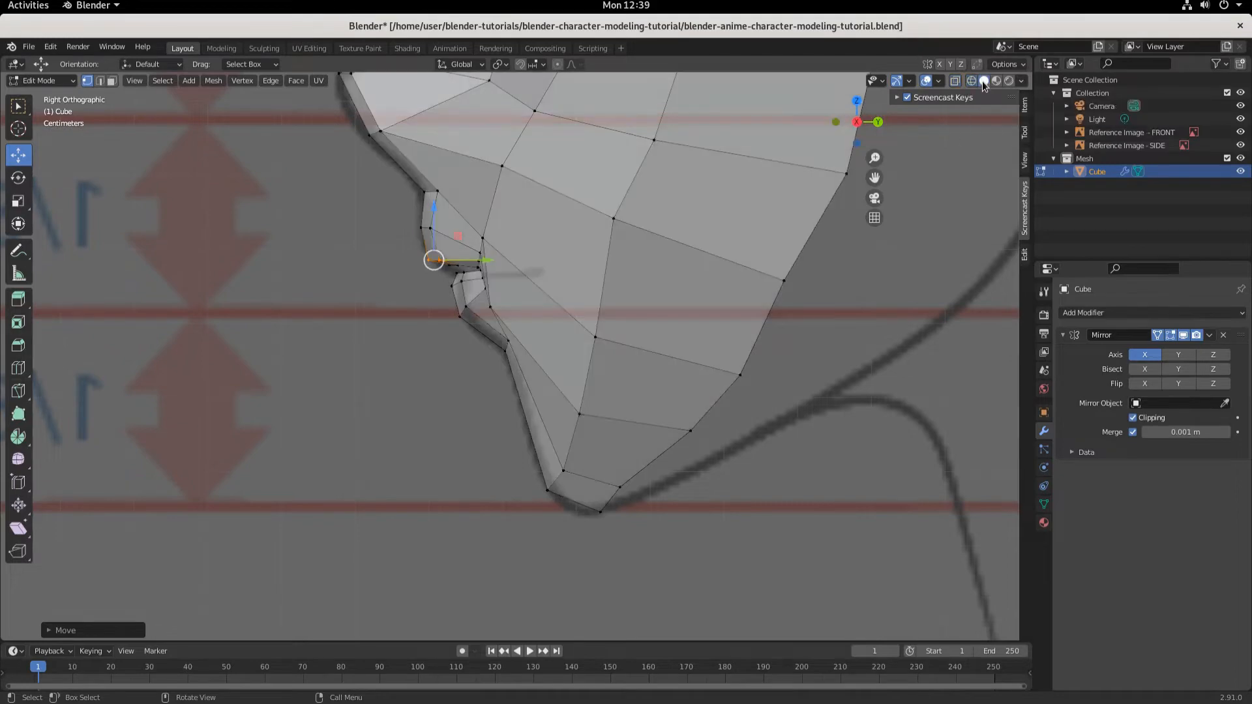
mouse_move(569, 434)
middle_mouse_down()
mouse_move(673, 447)
mouse_move(698, 419)
mouse_move(671, 372)
mouse_move(590, 400)
mouse_move(556, 442)
mouse_move(674, 432)
middle_mouse_up()
key("KP_1")
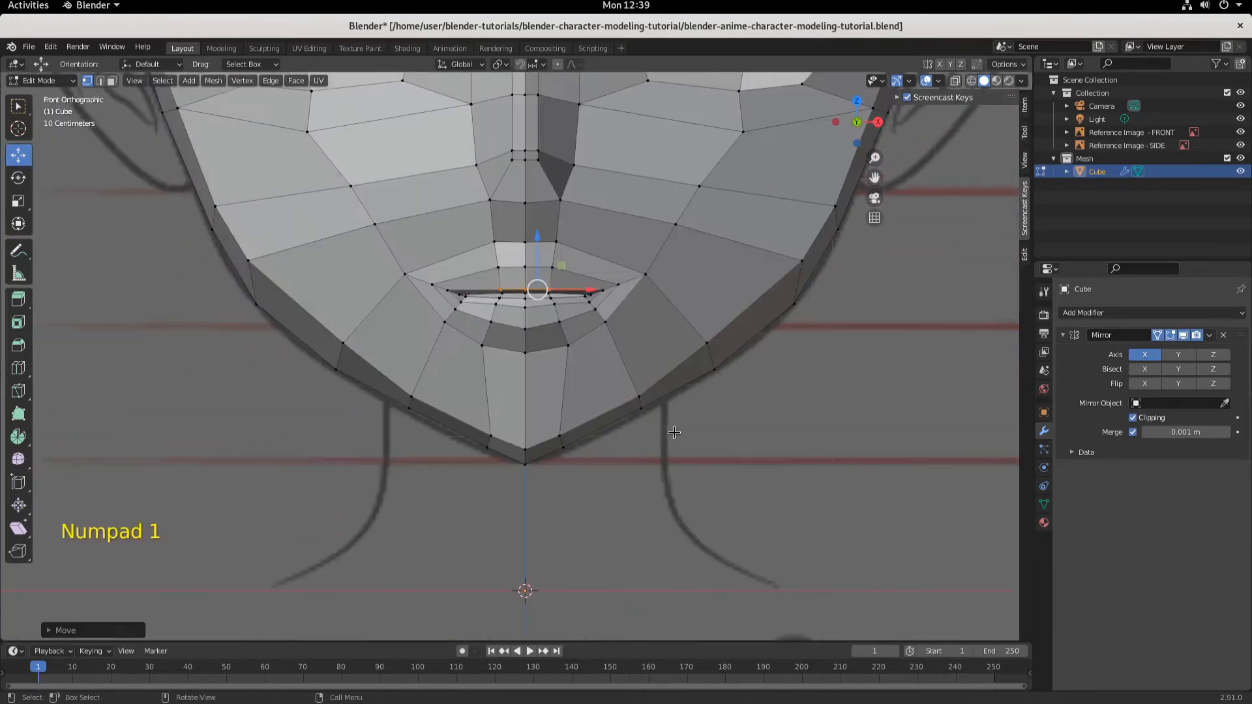
scroll(673, 432, "down", 5)
scroll(737, 360, "up", 5)
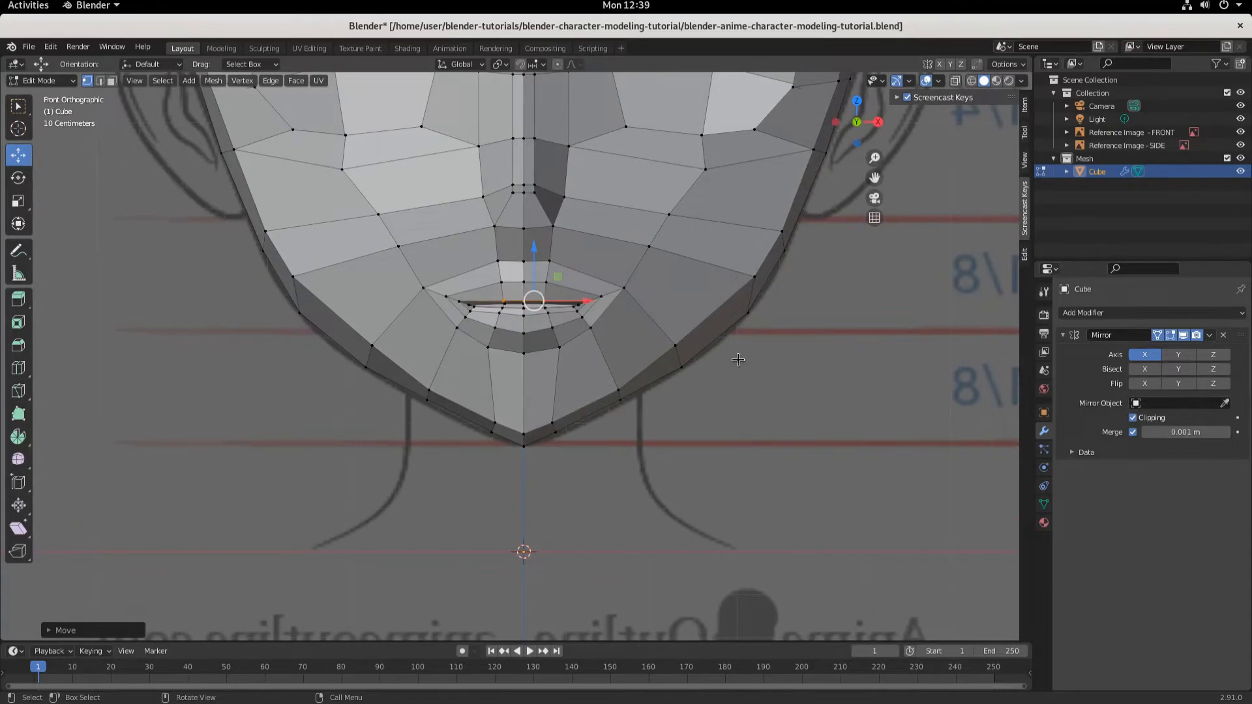
middle_click_drag(737, 360, 632, 440)
middle_click_drag(695, 407, 619, 491)
scroll(564, 433, "up", 4)
key("KP_1")
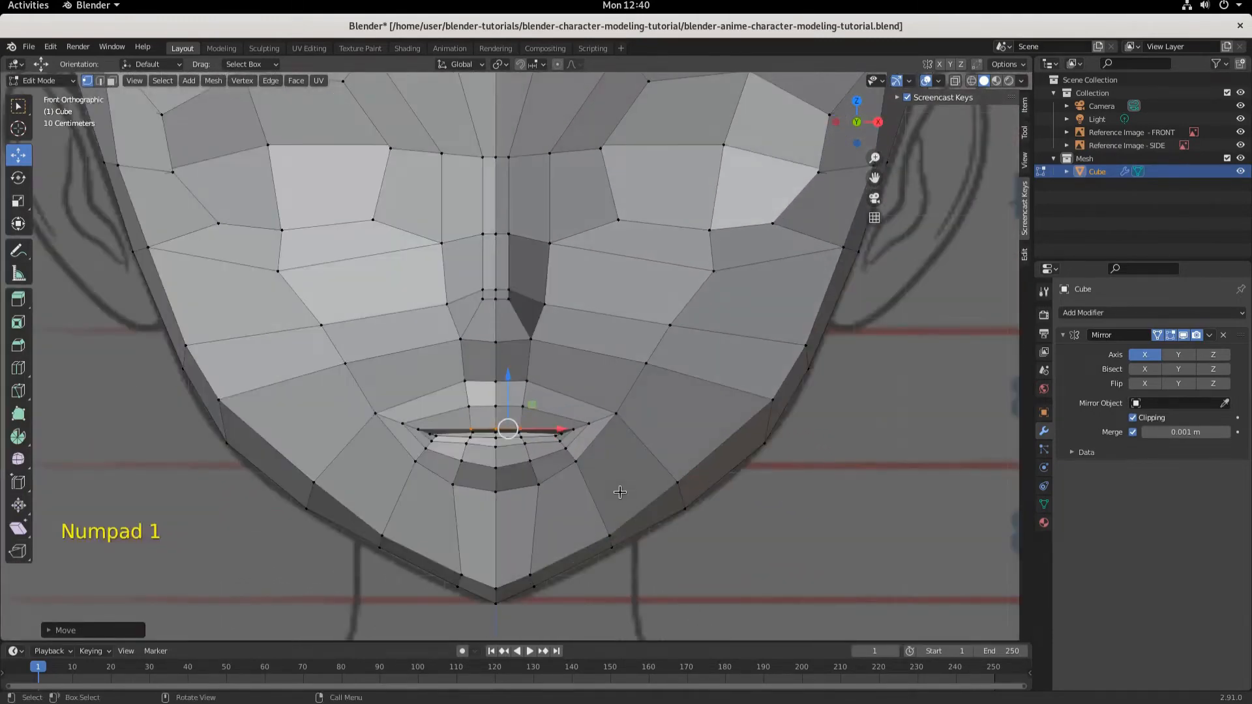
Examine the whole face mesh from the front and from below against the front reference
middle_click_drag(693, 410, 695, 424, "shift")
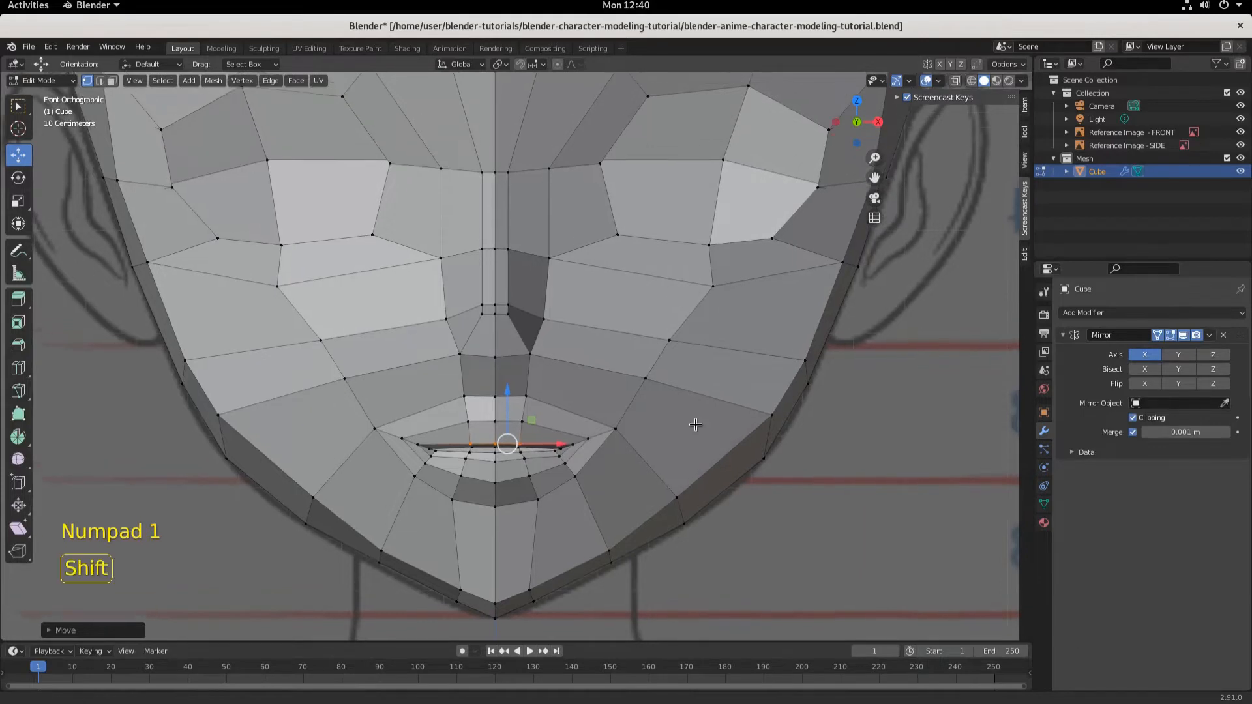
scroll(696, 425, "down", 3)
middle_click_drag(655, 370, 669, 413, "shift")
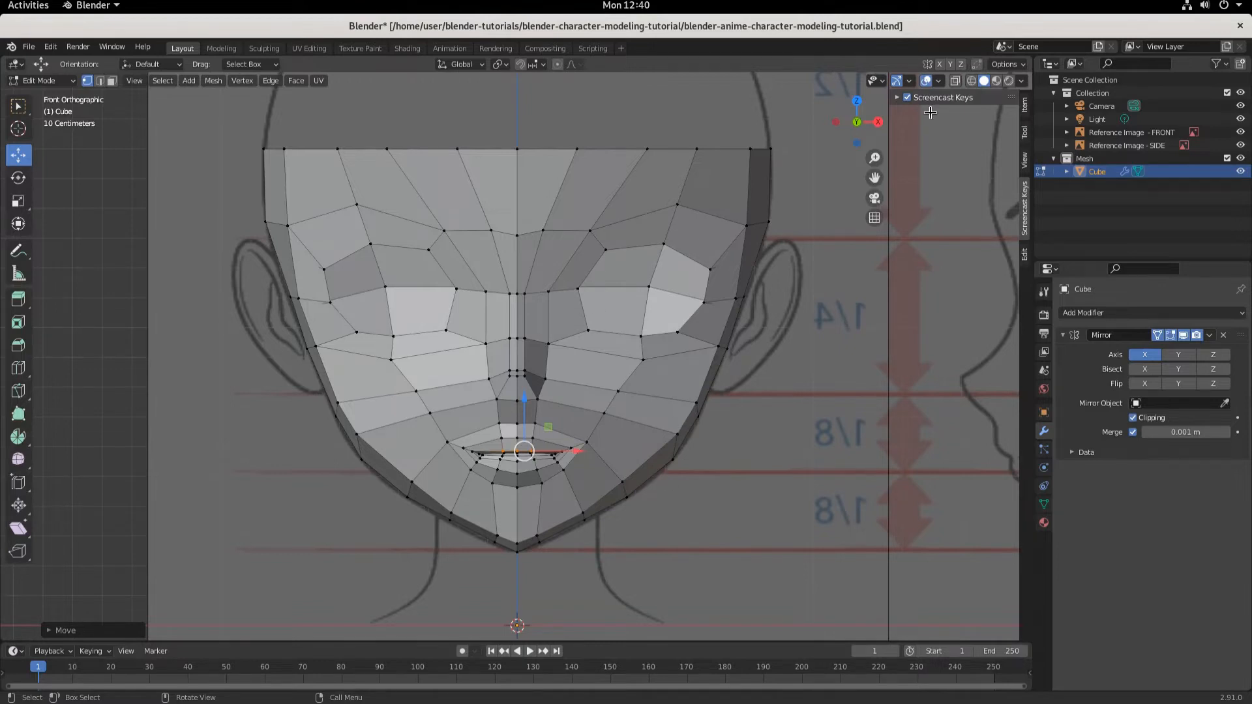
scroll(530, 346, "down", 1)
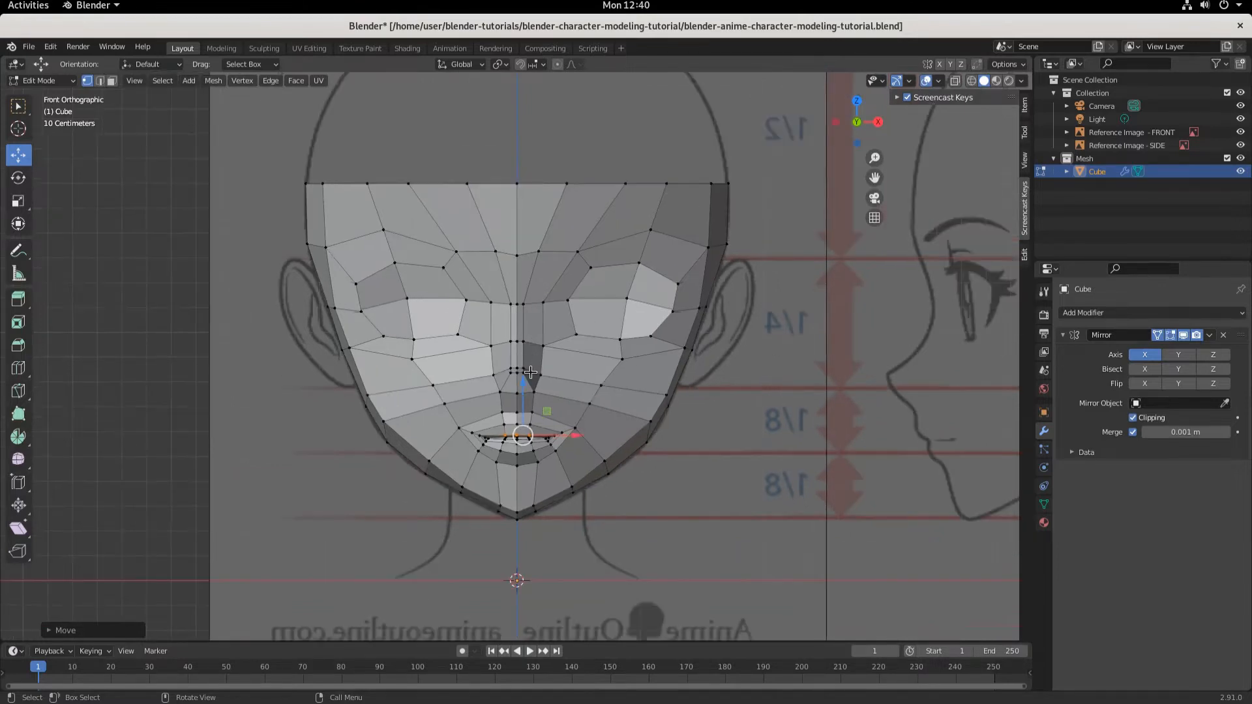
middle_click_drag(530, 372, 497, 331)
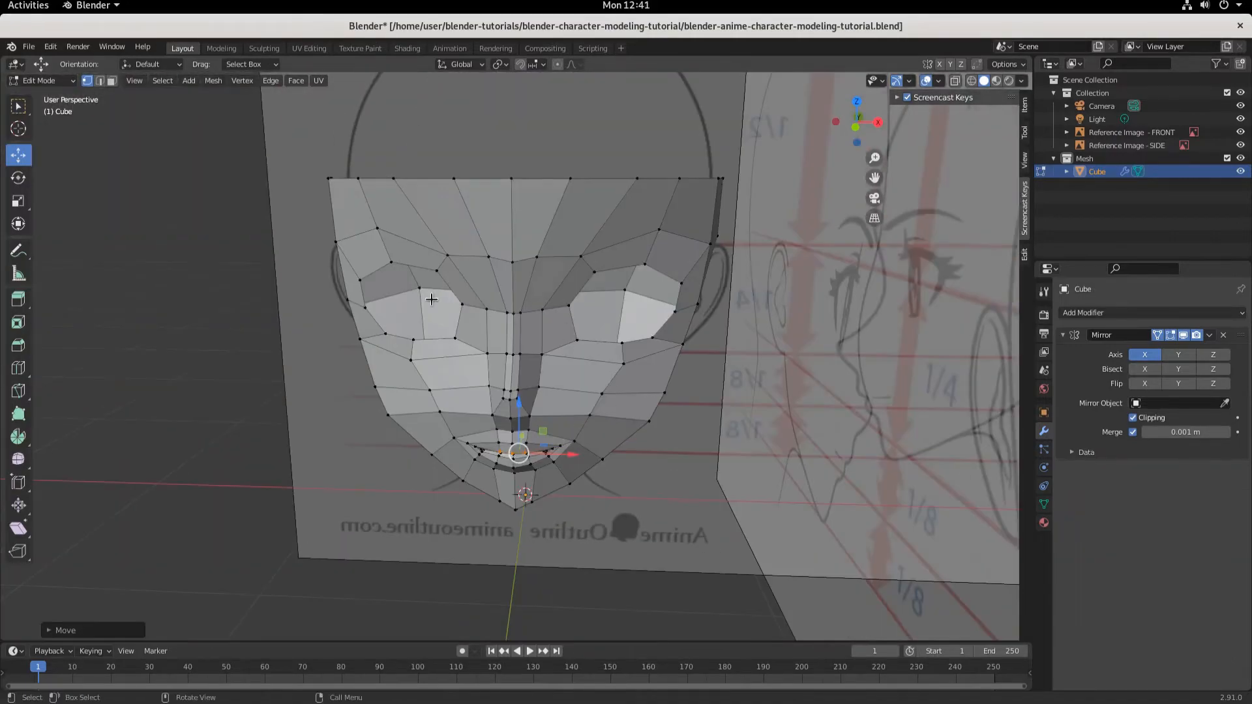
key("KP_1")
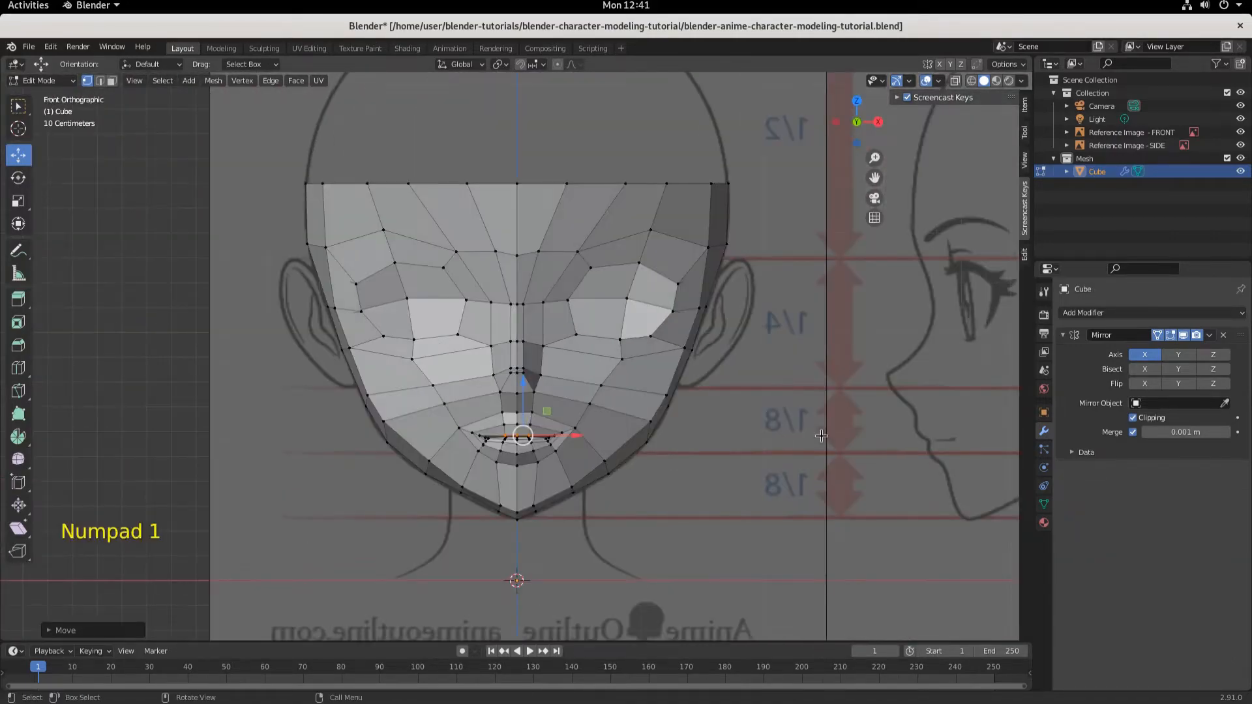
middle_click_drag(533, 365, 511, 317)
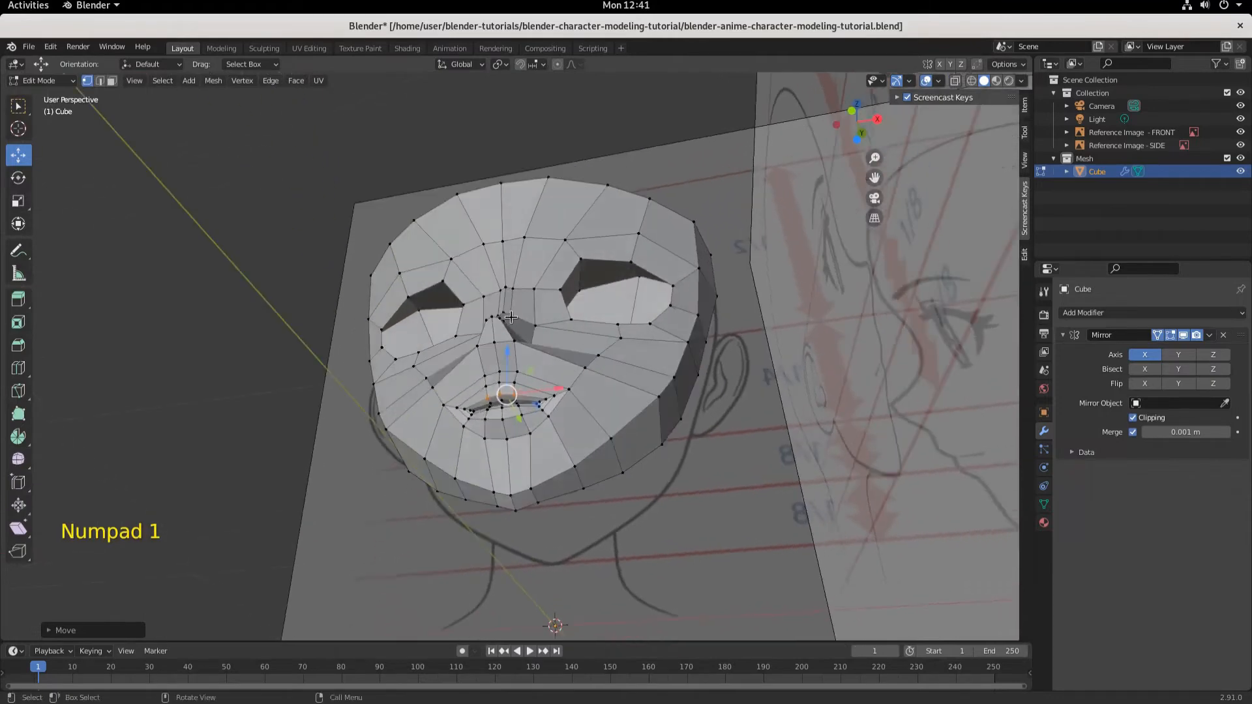
key("KP_1")
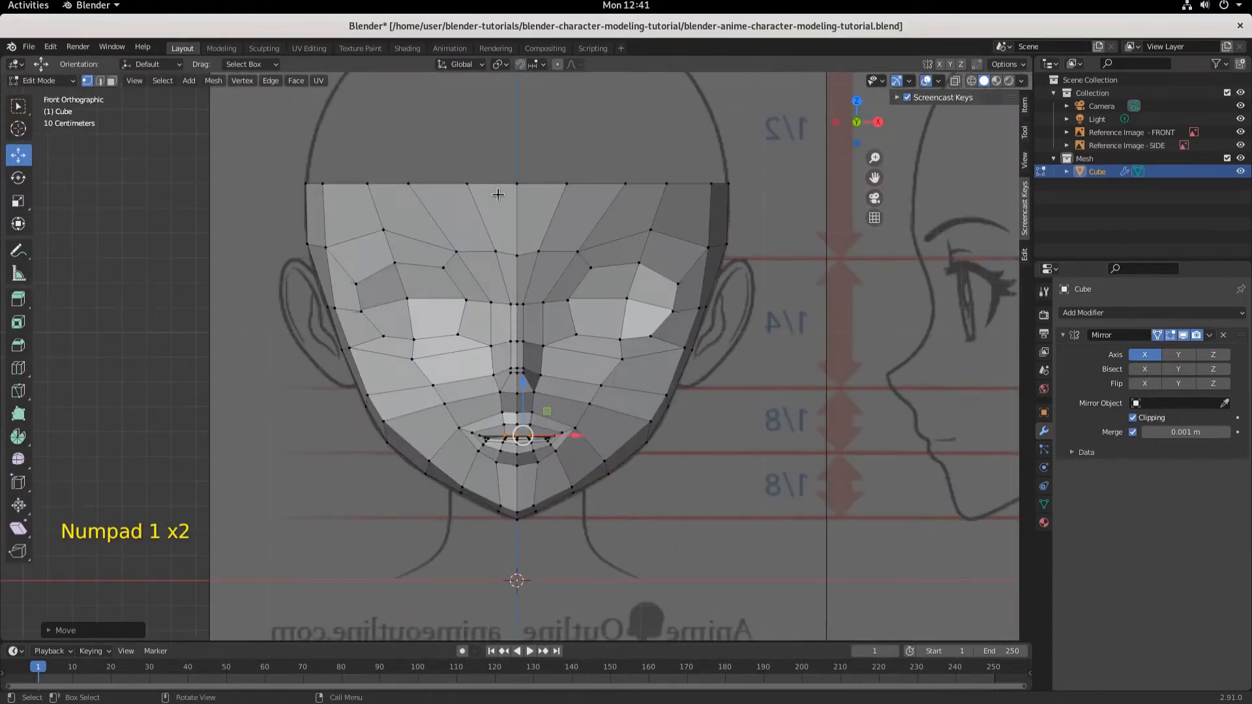
Select the forehead's open top edge loop and extrude it about 0.3 m up and 0.08 m back along the side reference
middle_click_drag(521, 225, 546, 333, "shift")
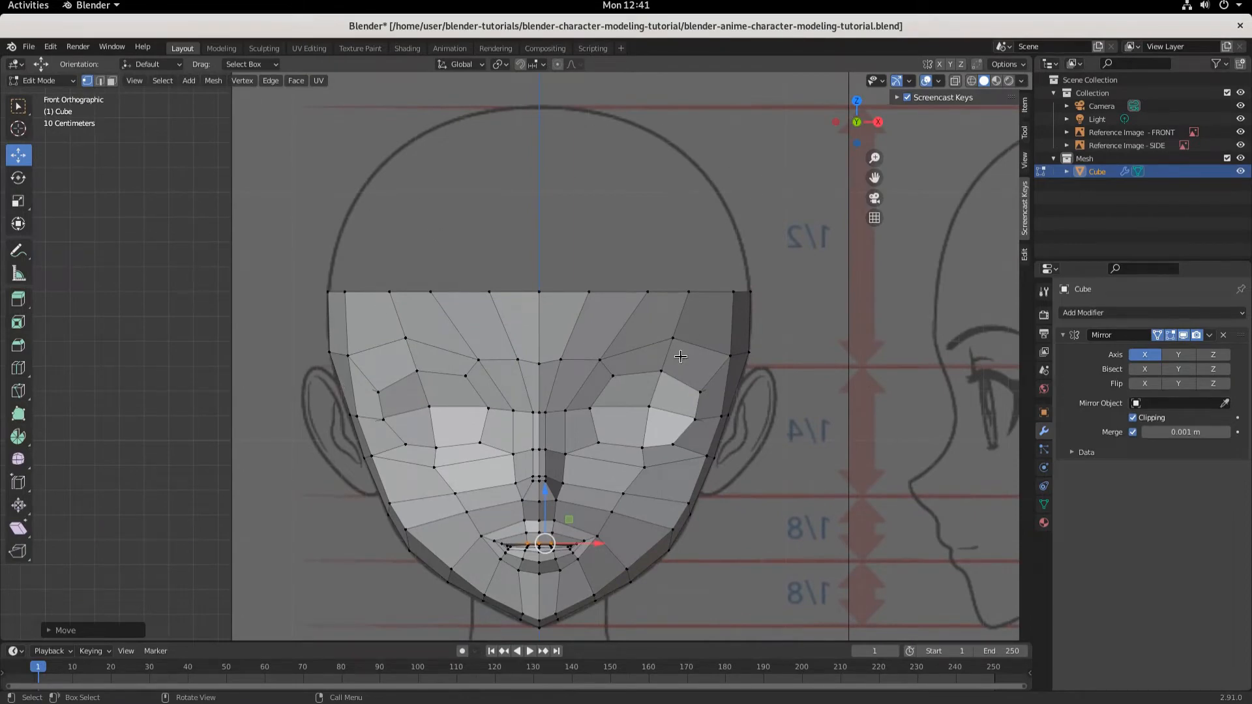
left_click(648, 292, "alt")
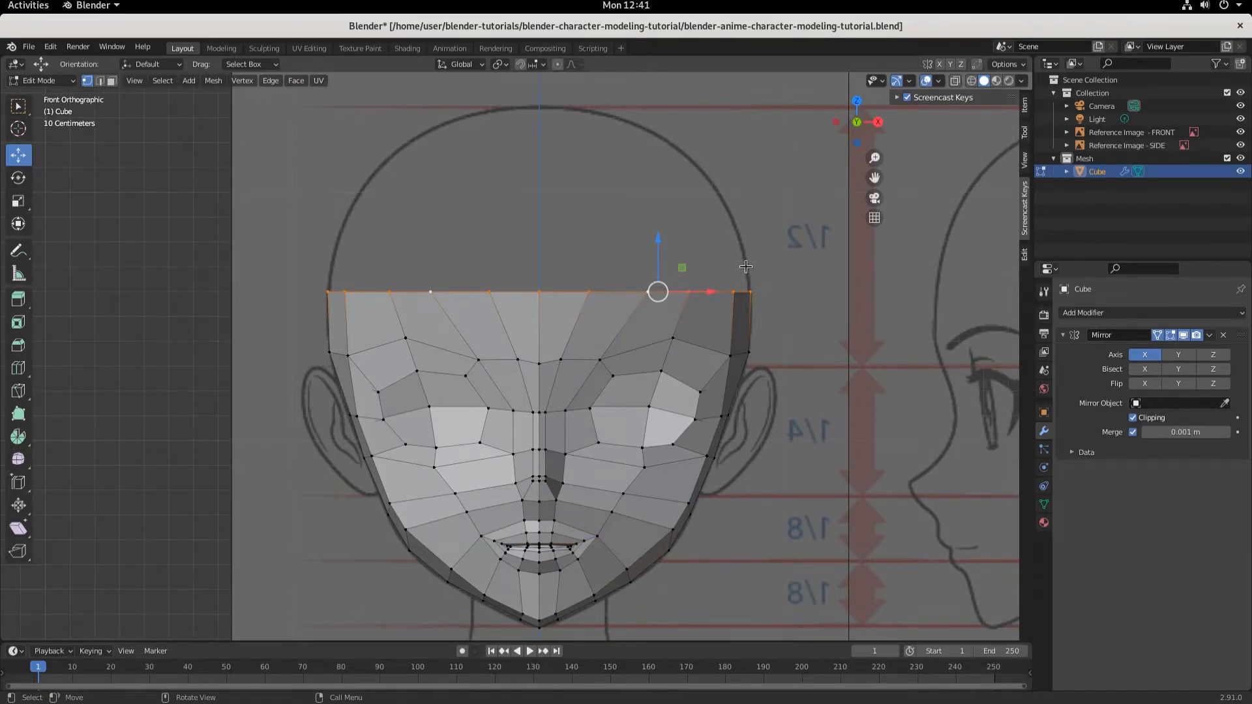
key("KP_3")
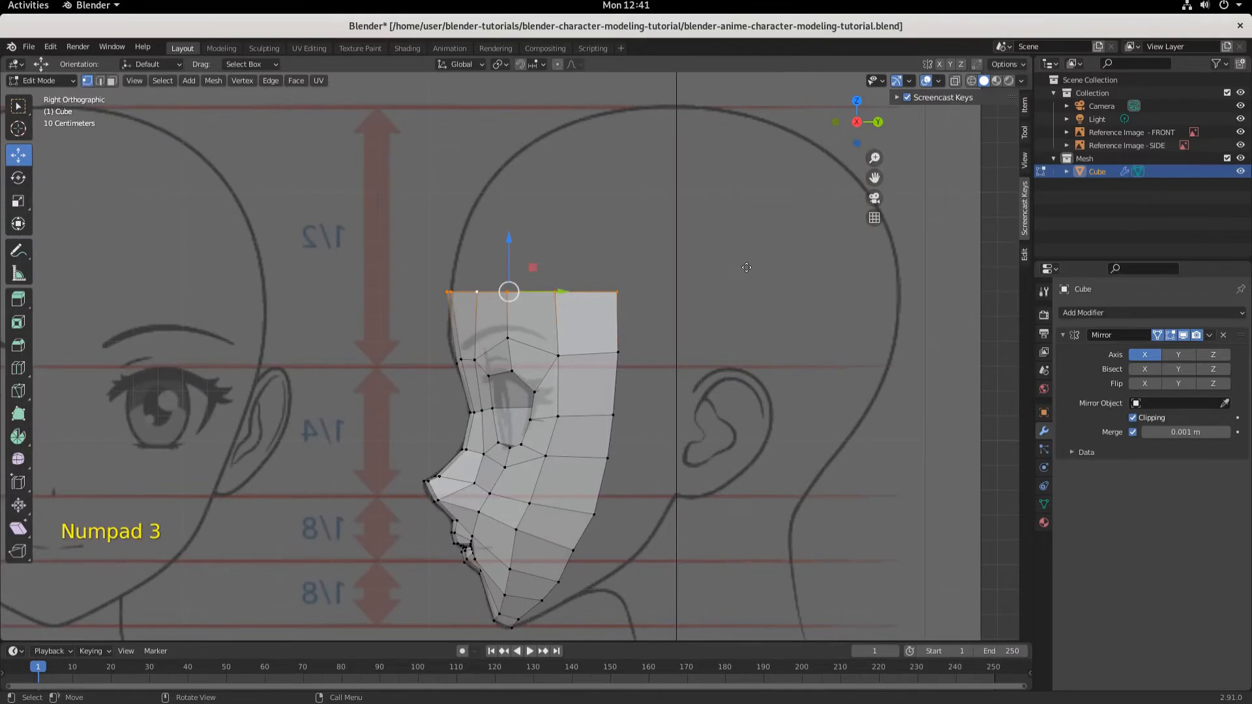
key("e")
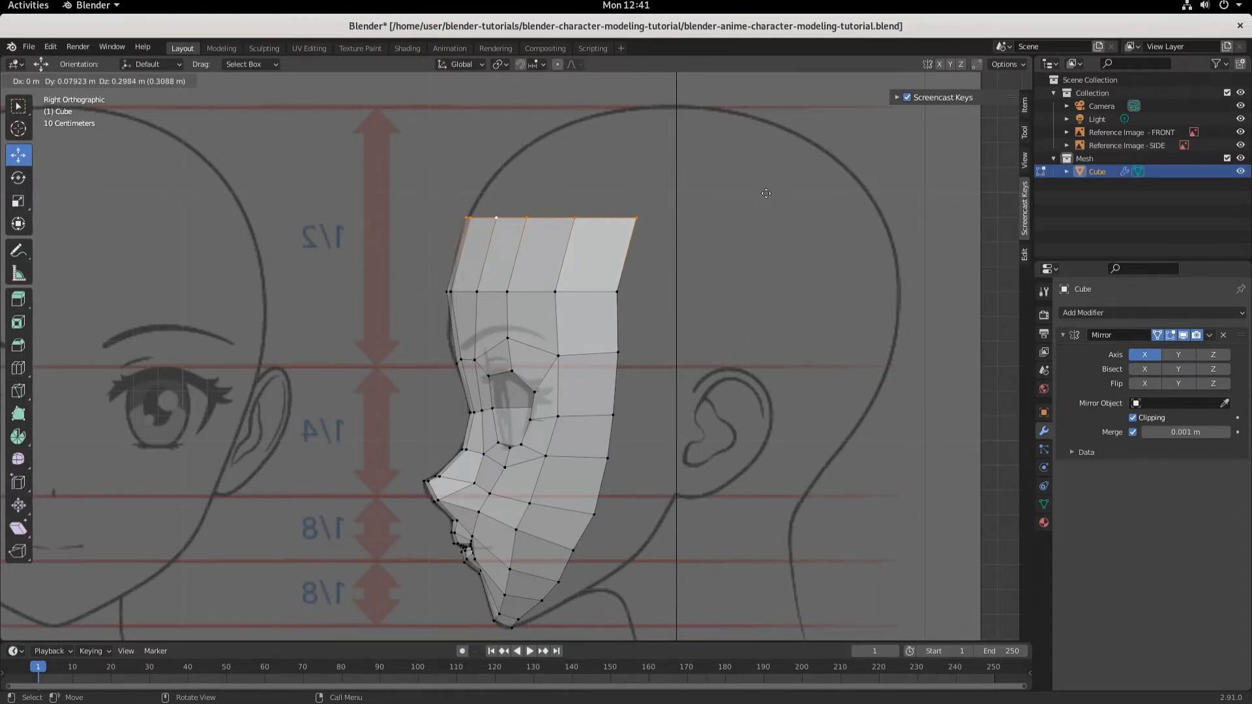
left_click(766, 193)
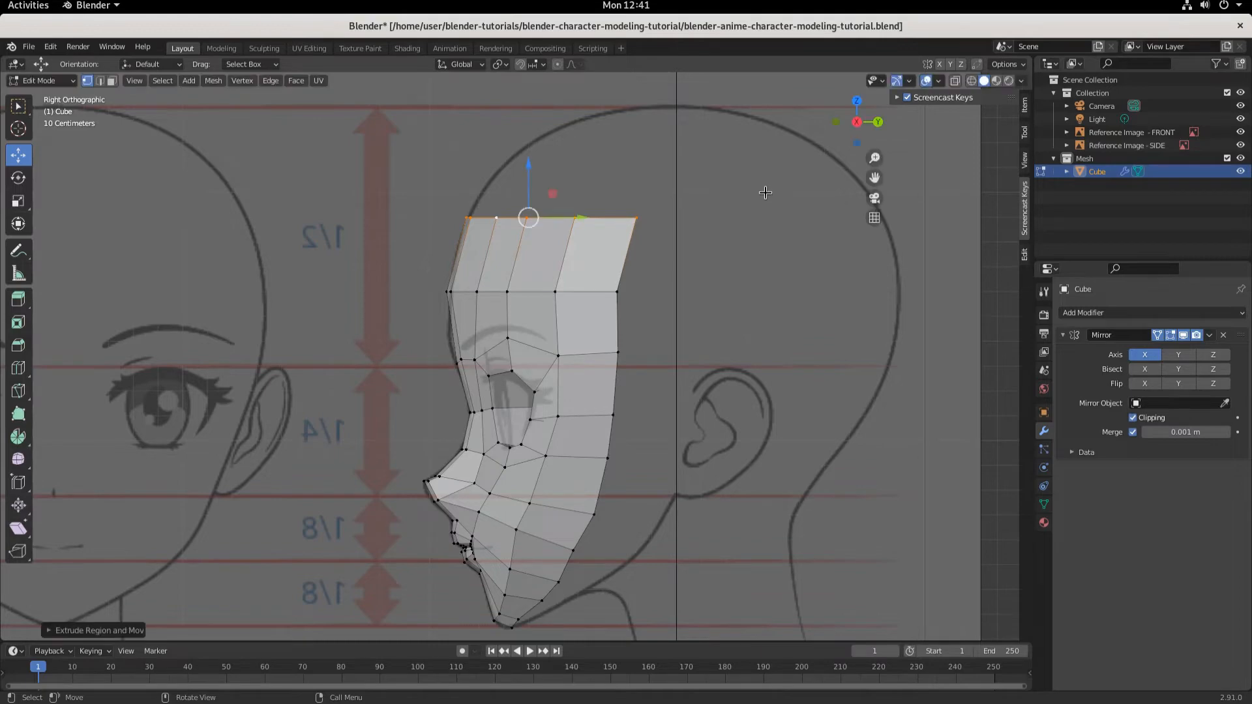
Scale the extruded forehead edge along X to about 0.82 to match the head outline in front view
key("KP_1")
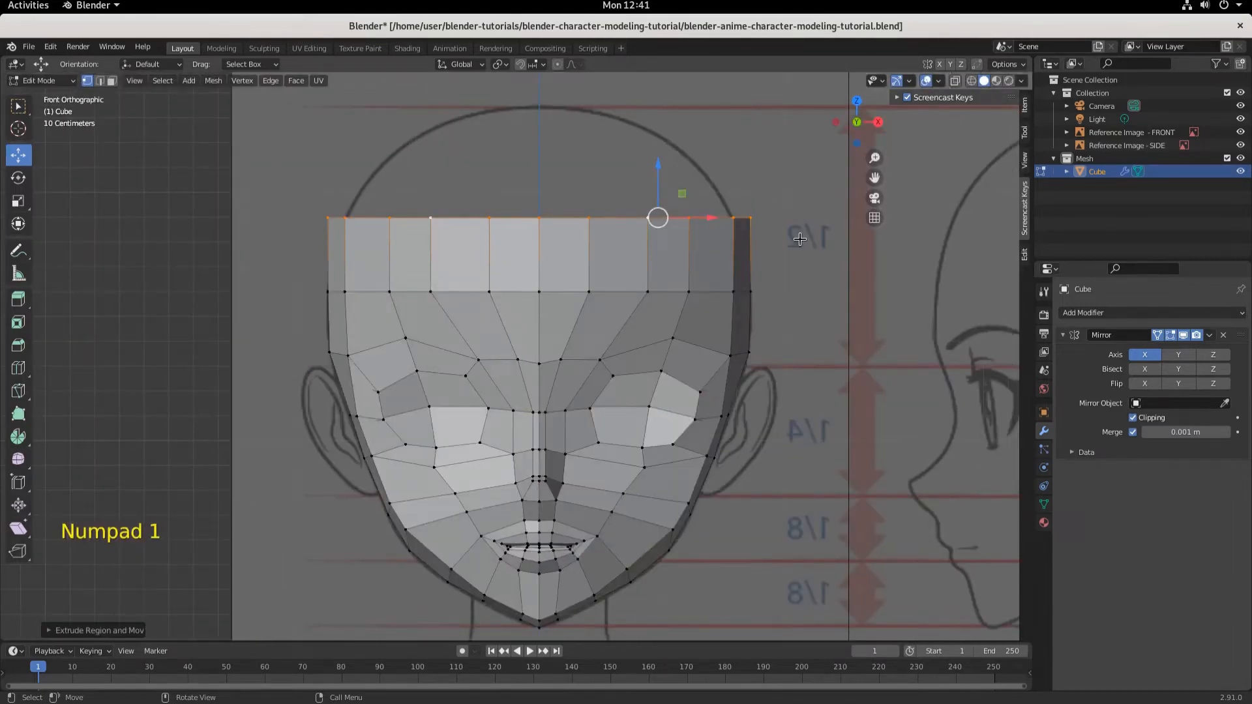
key("s")
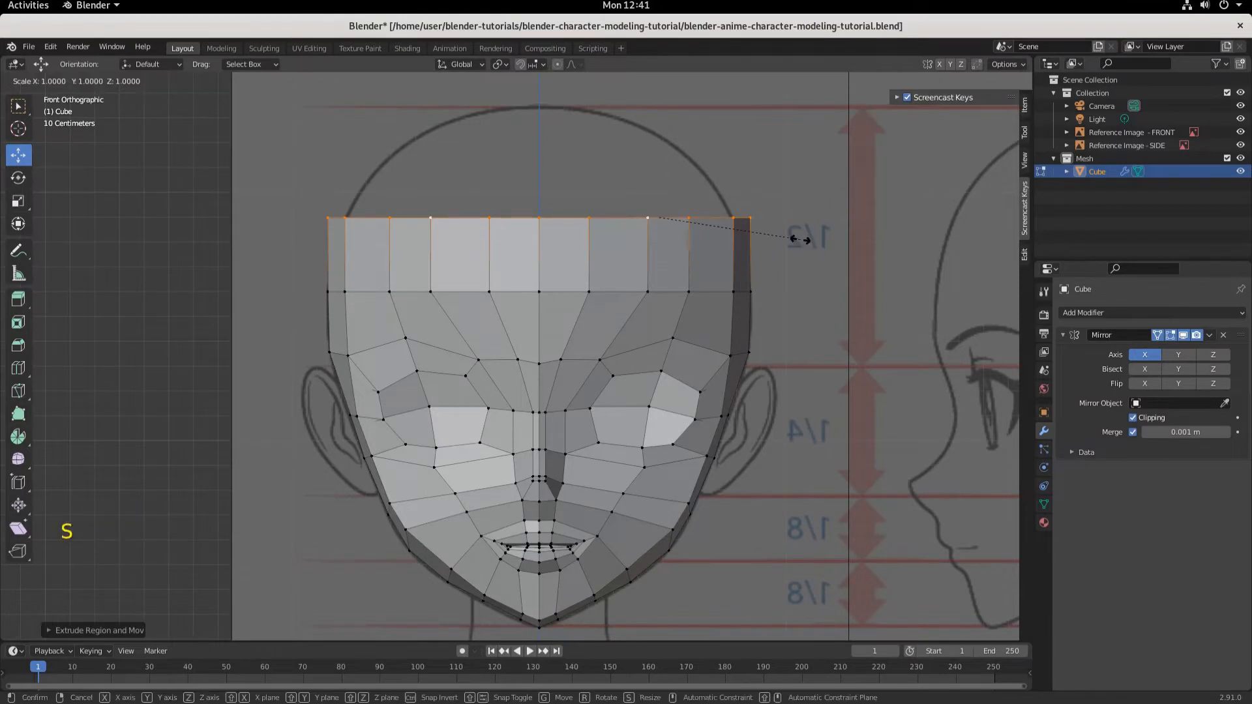
key("x")
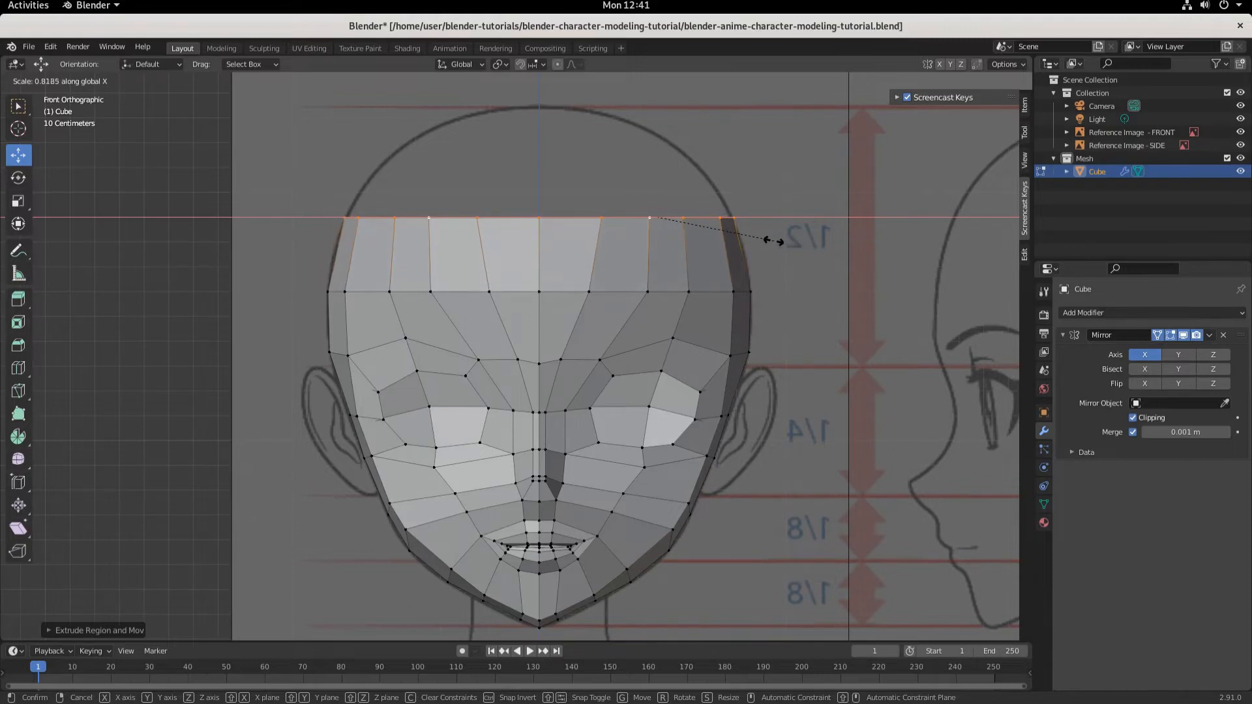
left_click(773, 240)
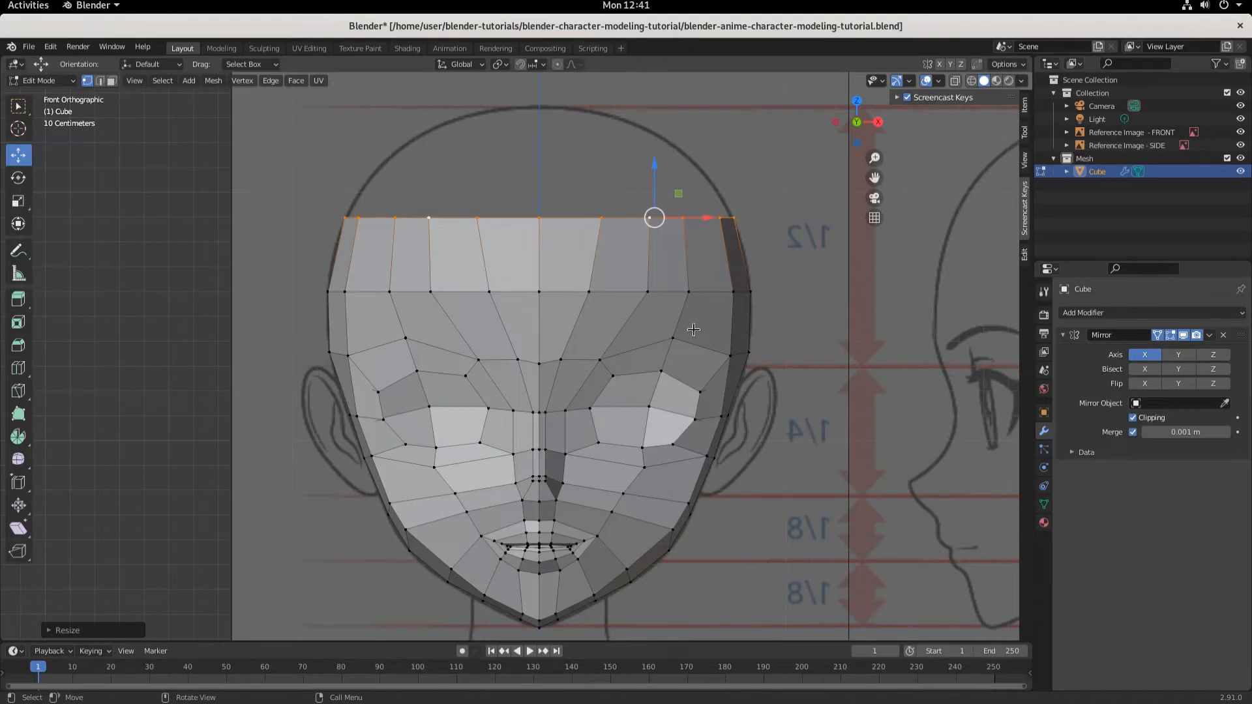
middle_click_drag(689, 352, 651, 522)
key("KP_1")
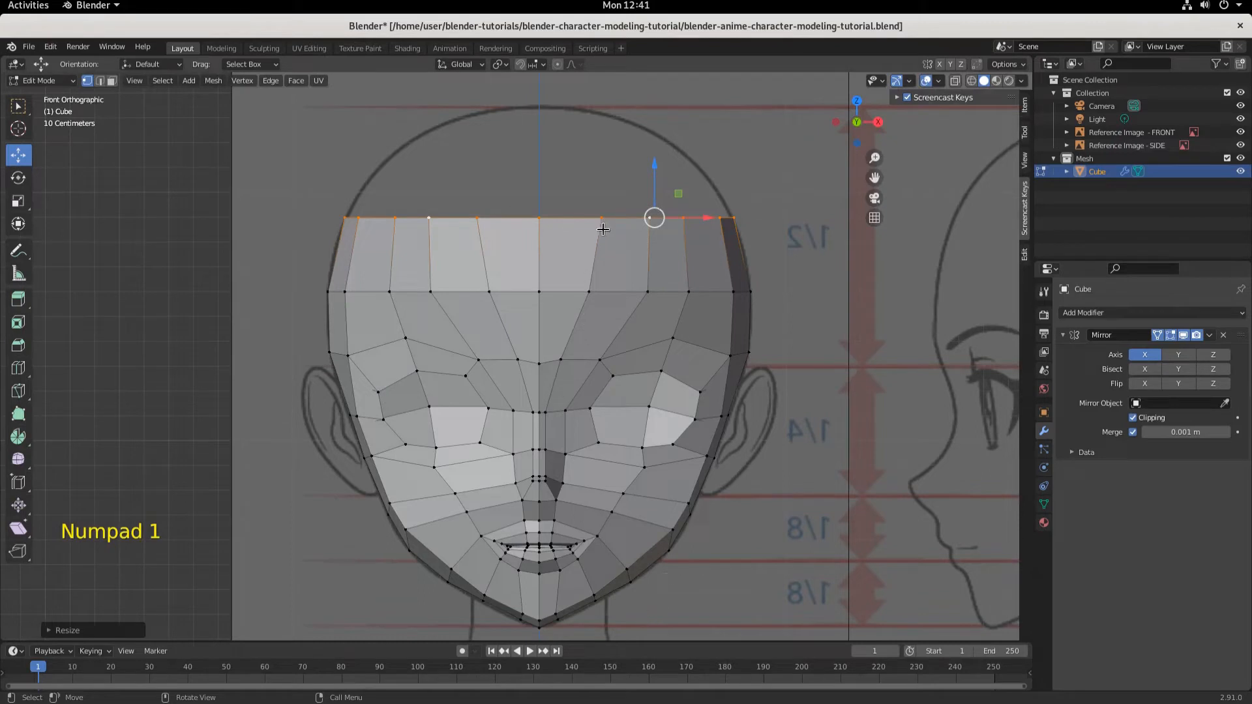
Move the two top-edge vertices nearest the forehead's centre inward along X to even out their spacing, checking the curve from other angles
left_click(604, 223)
left_click_drag(650, 217, 637, 218)
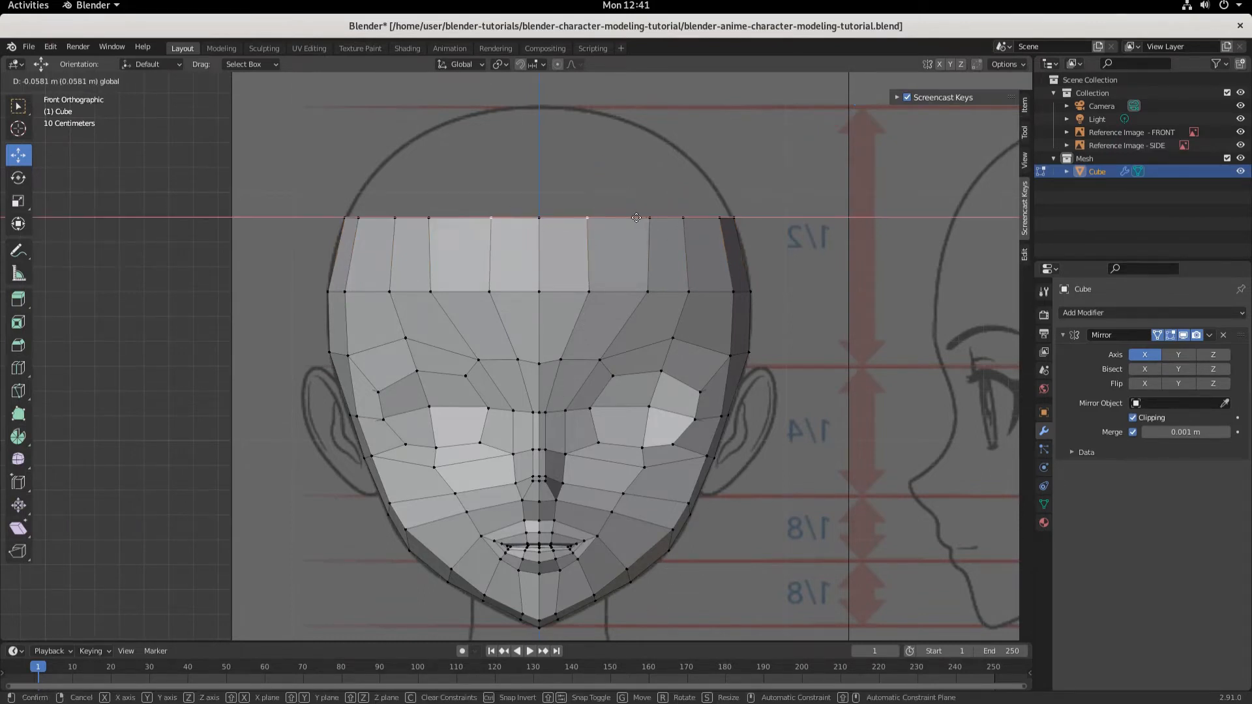
right_click(636, 218)
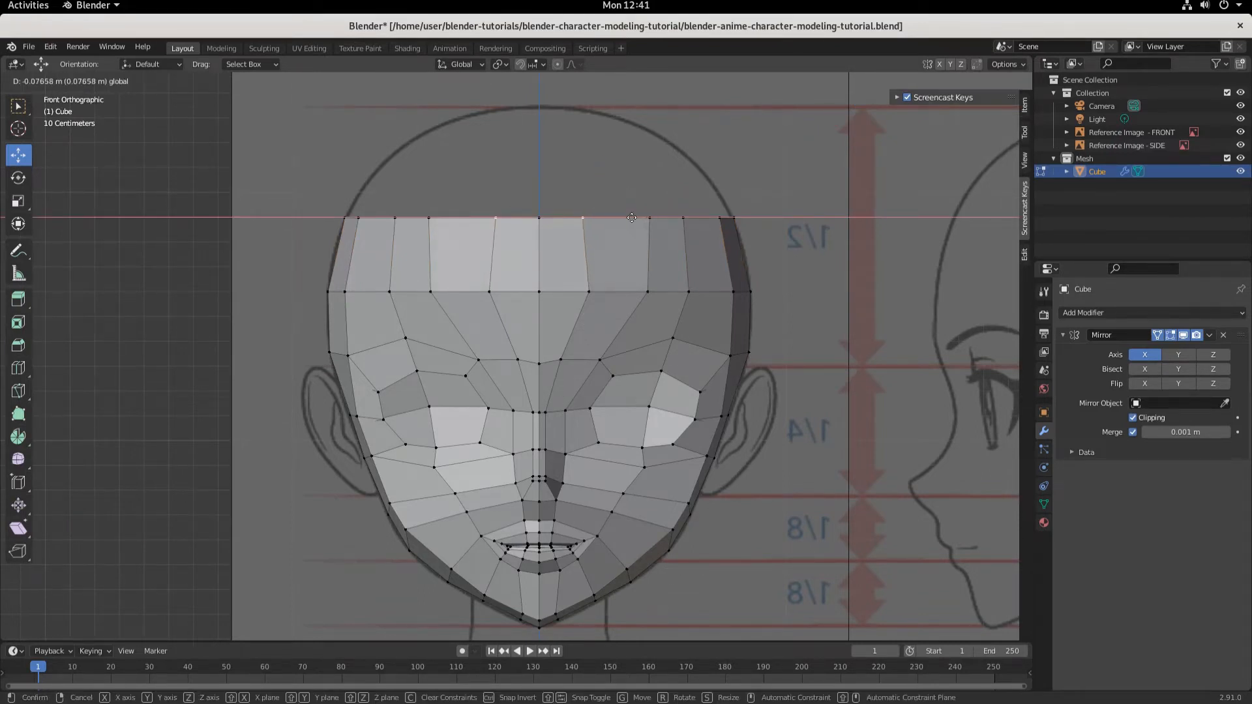
left_click_drag(686, 223, 677, 224)
middle_click_drag(678, 225, 670, 450)
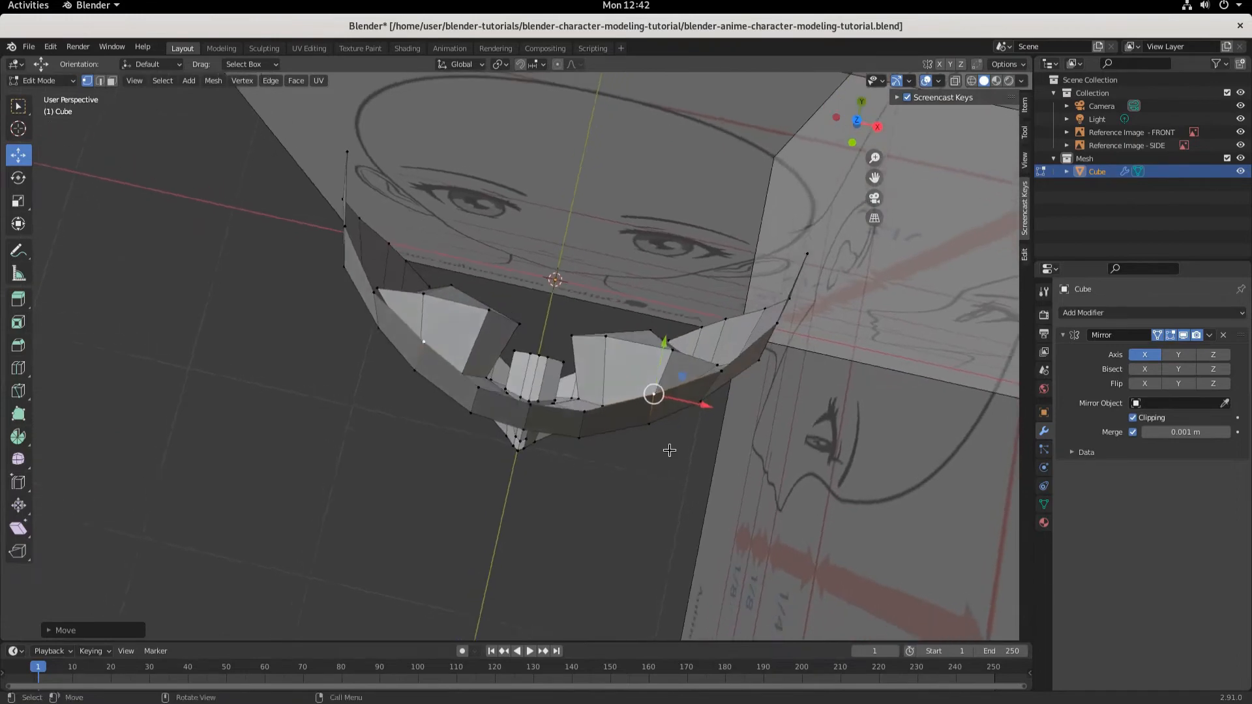
key("KP_1")
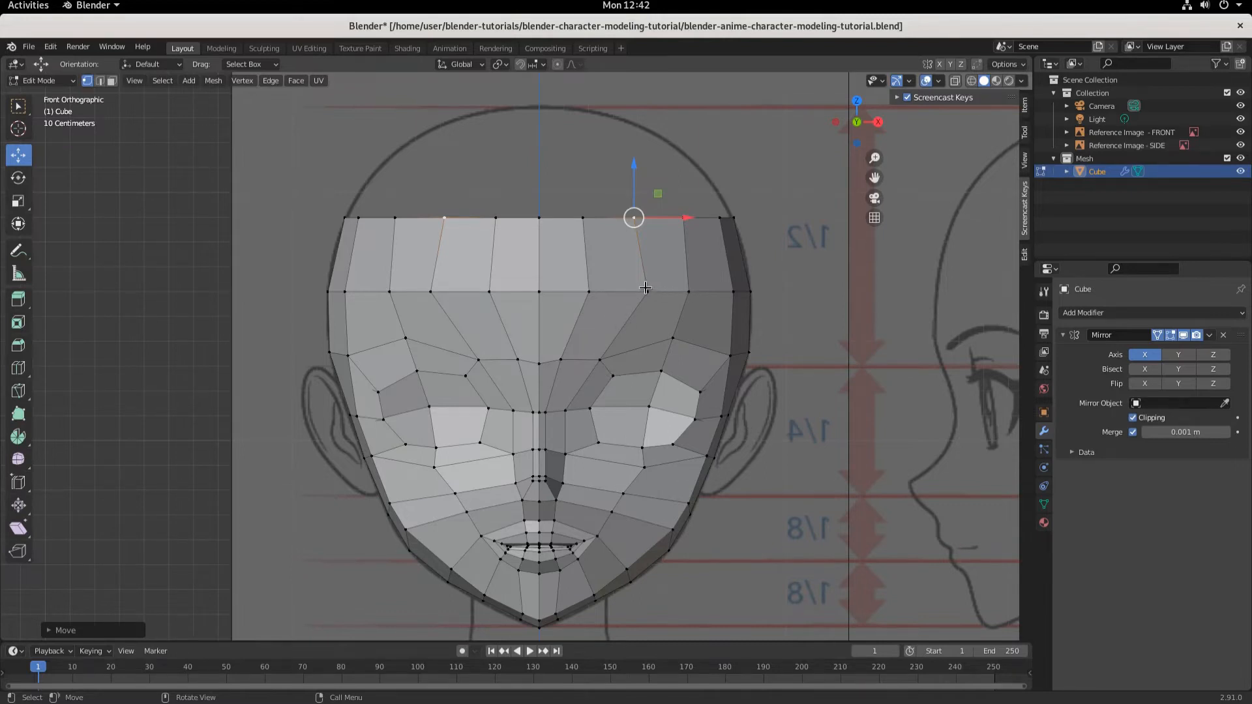
mouse_move(645, 287)
middle_mouse_down()
mouse_move(678, 282)
mouse_move(671, 313)
mouse_move(665, 287)
middle_mouse_up()
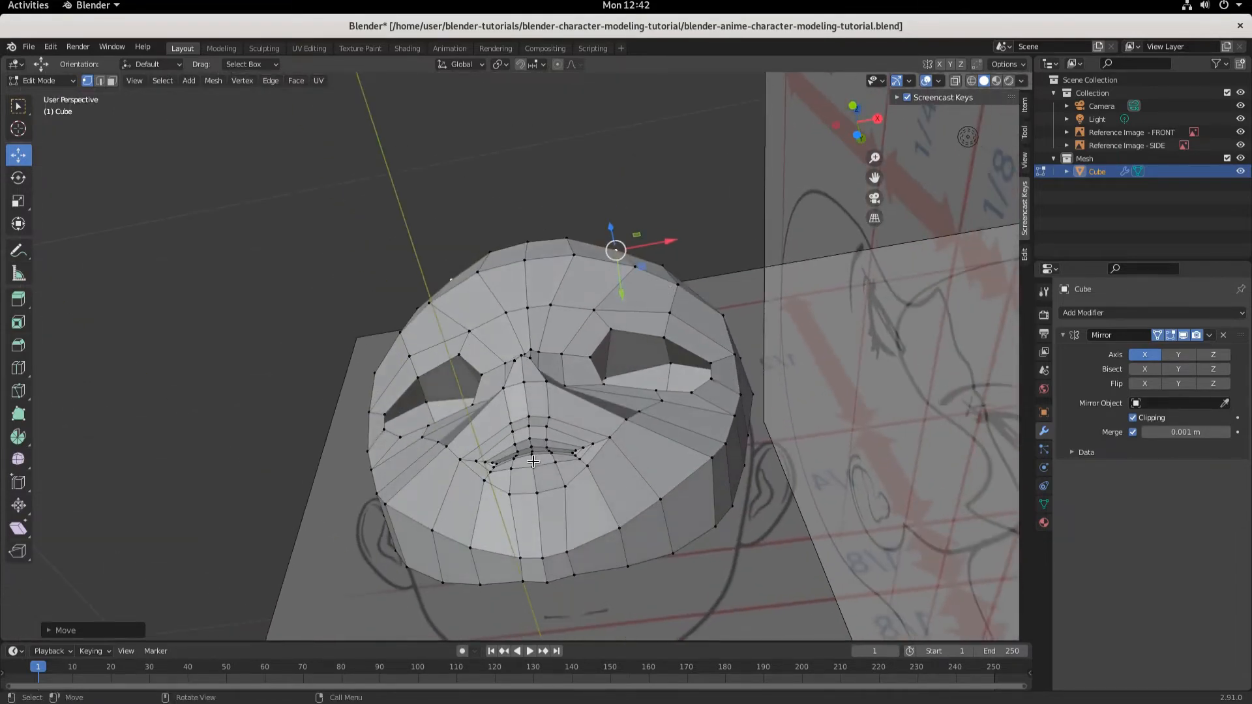
middle_click_drag(536, 466, 497, 452)
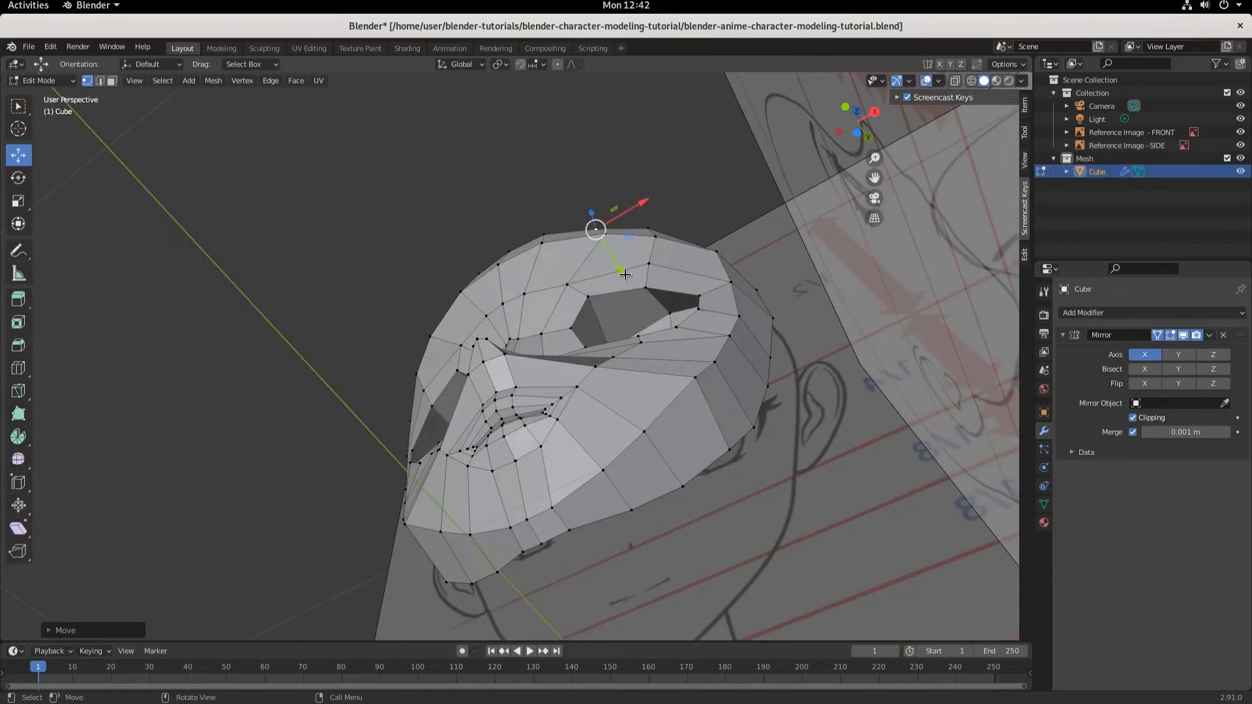
Nudge the selected forehead top-edge vertex along Y, and shift the rear side-edge vertex one row below the top slightly back
left_click_drag(619, 269, 621, 263)
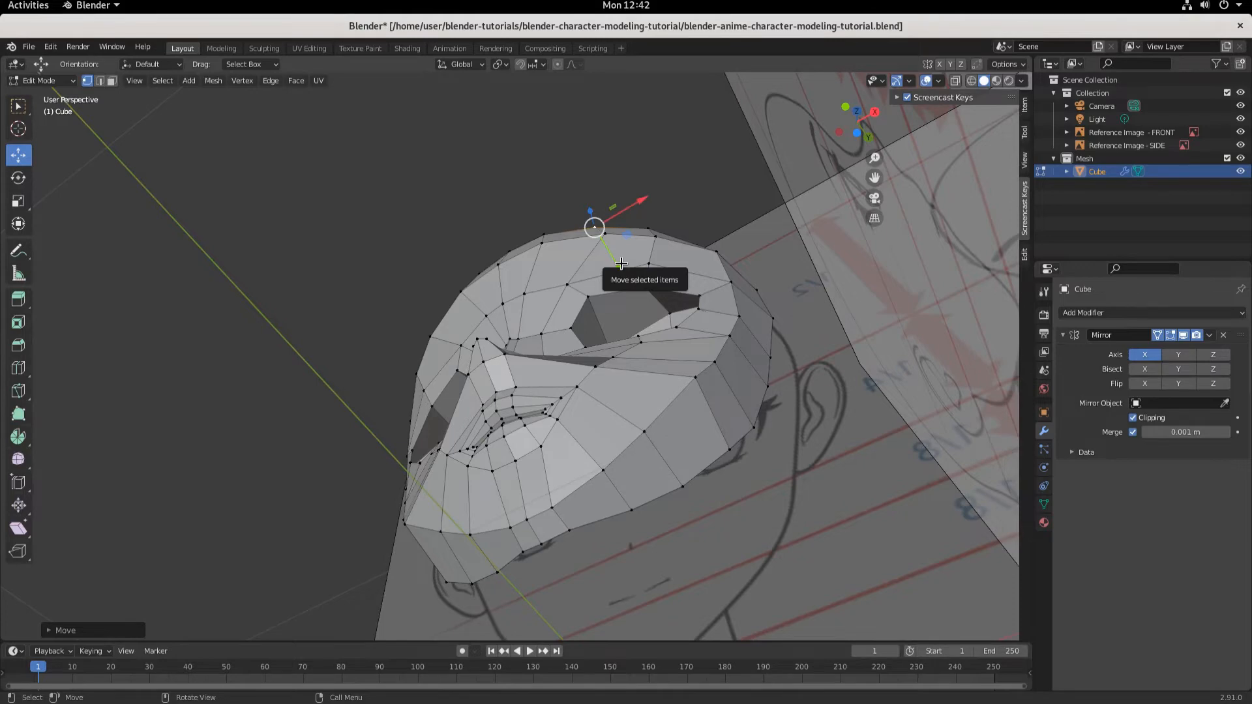
middle_click_drag(621, 263, 675, 417)
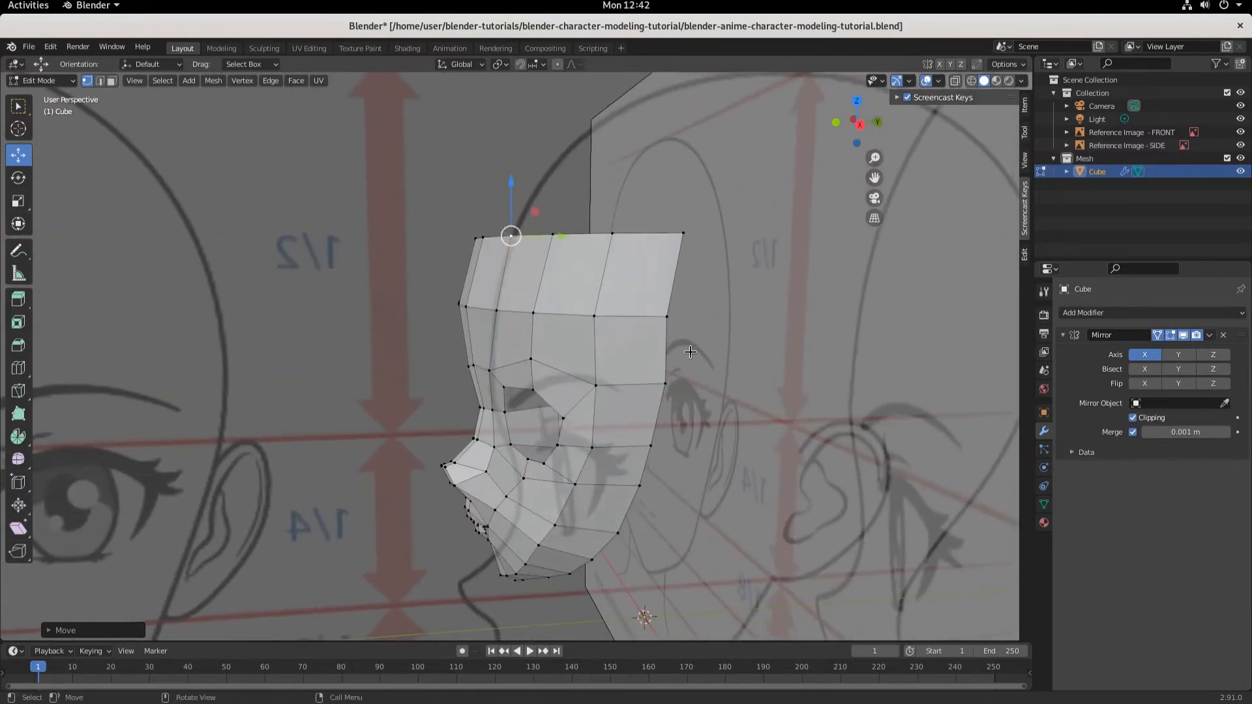
key("KP_3")
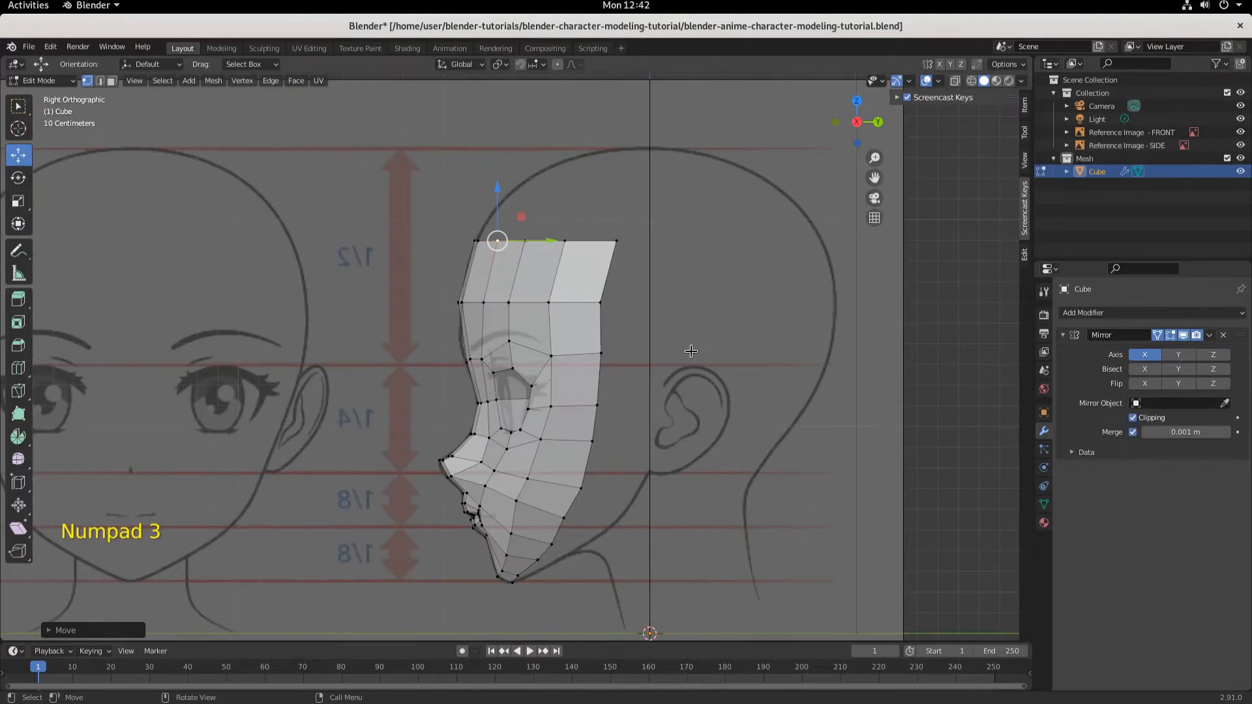
left_click(600, 302)
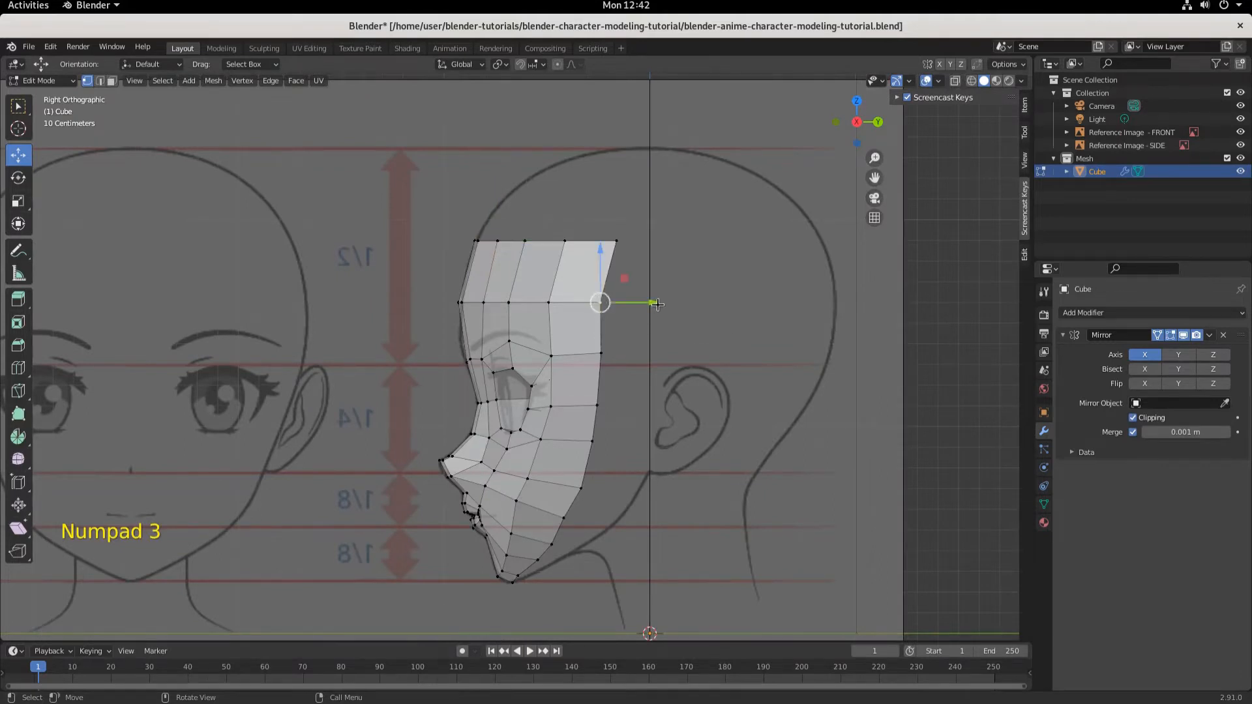
left_click_drag(664, 303, 662, 303)
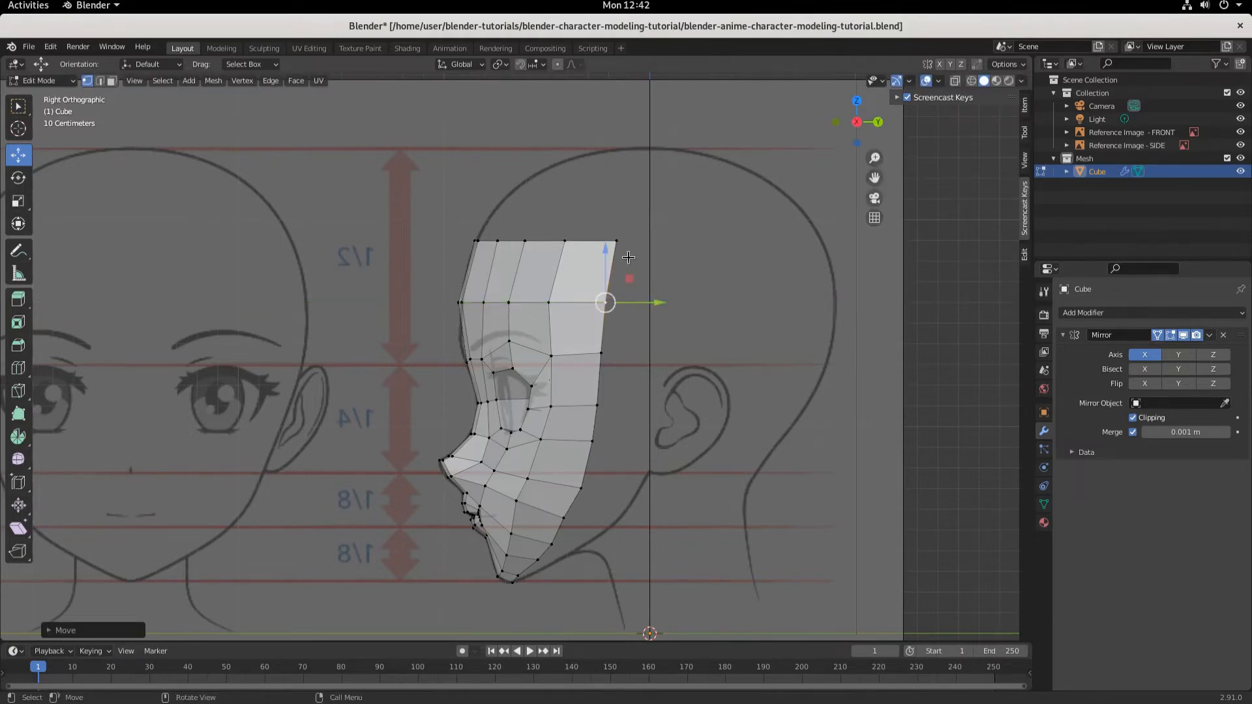
Select the five upper vertices of the face's rear side edge and extrude them about 0.44 m straight back in top view
left_click(616, 241)
left_click(604, 302, "shift")
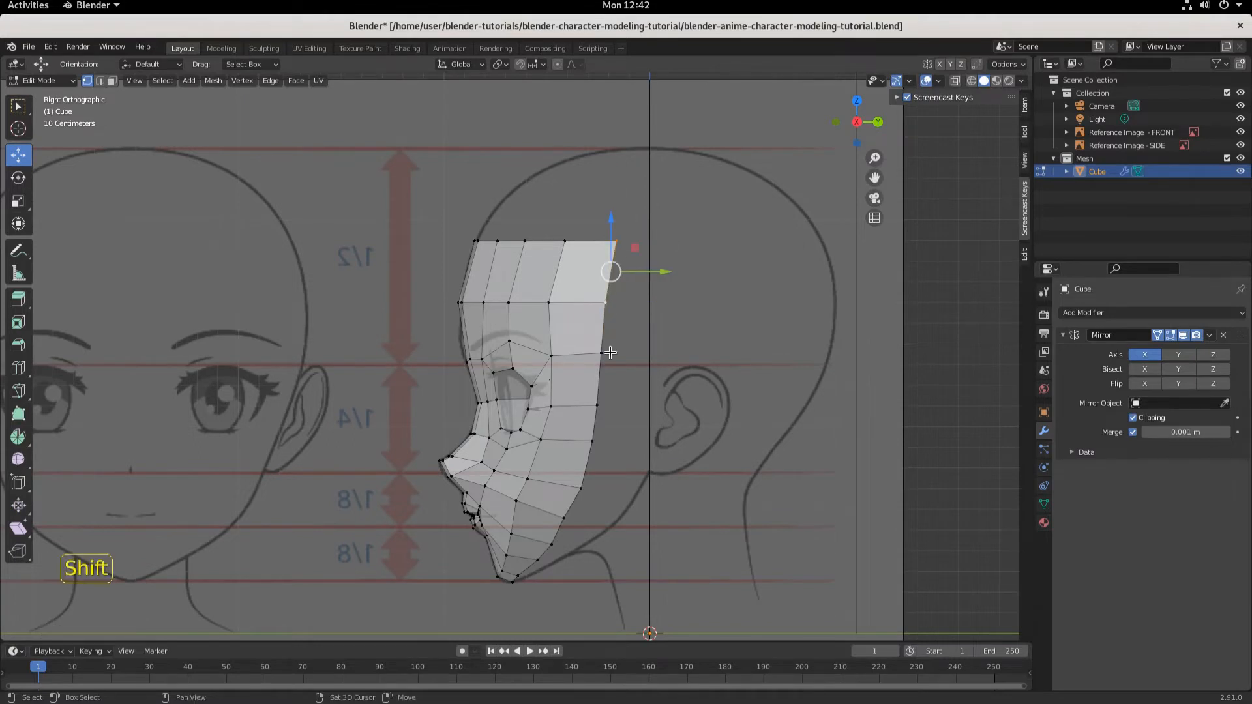
left_click(600, 353, "shift")
left_click(596, 405, "shift")
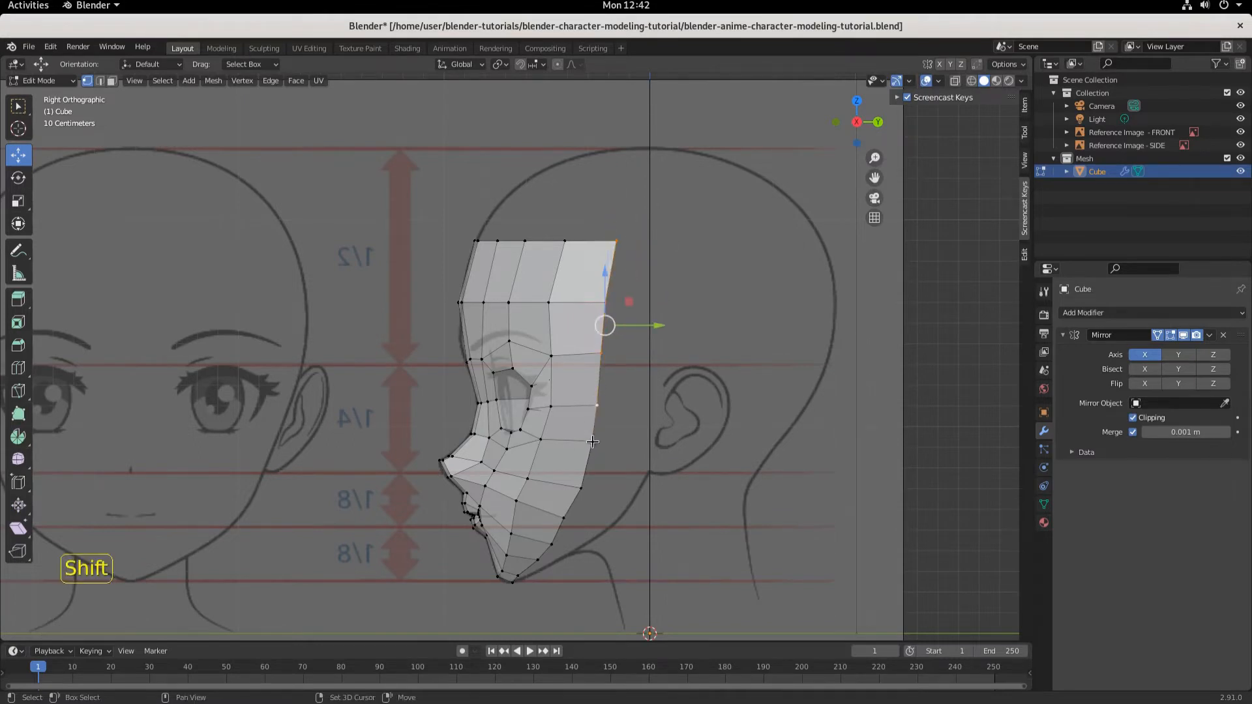
left_click(591, 443, "shift")
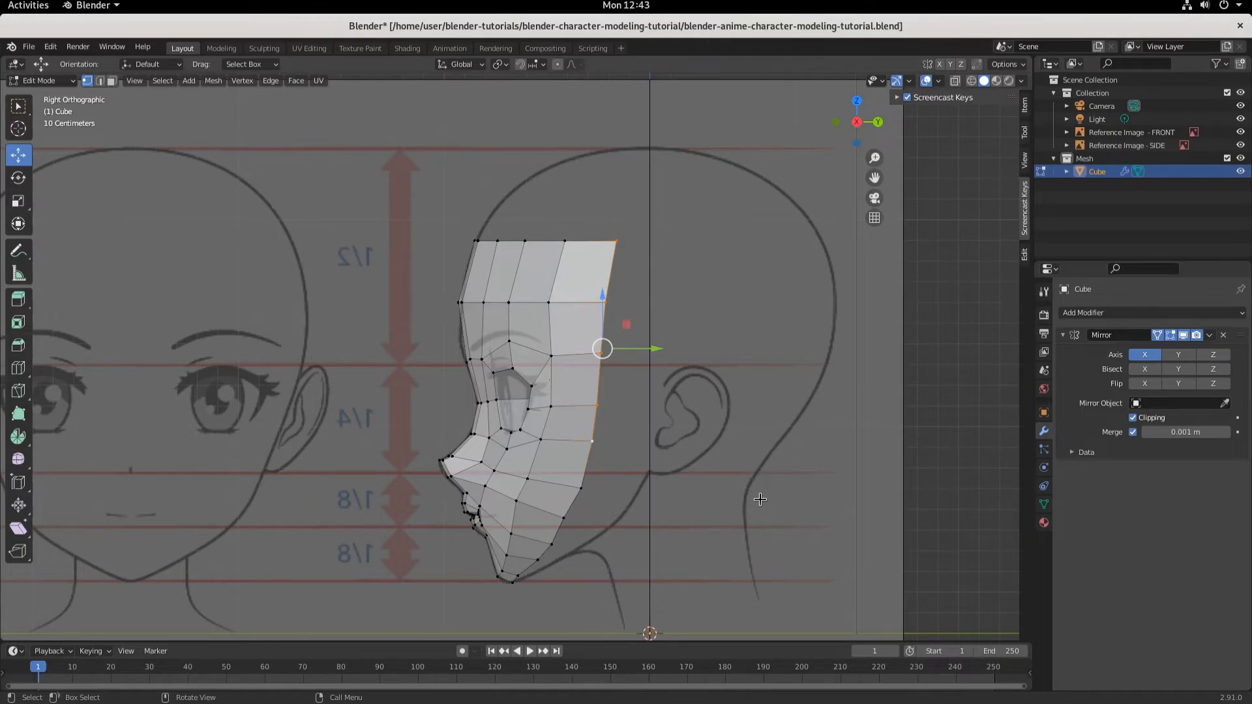
key("KP_7")
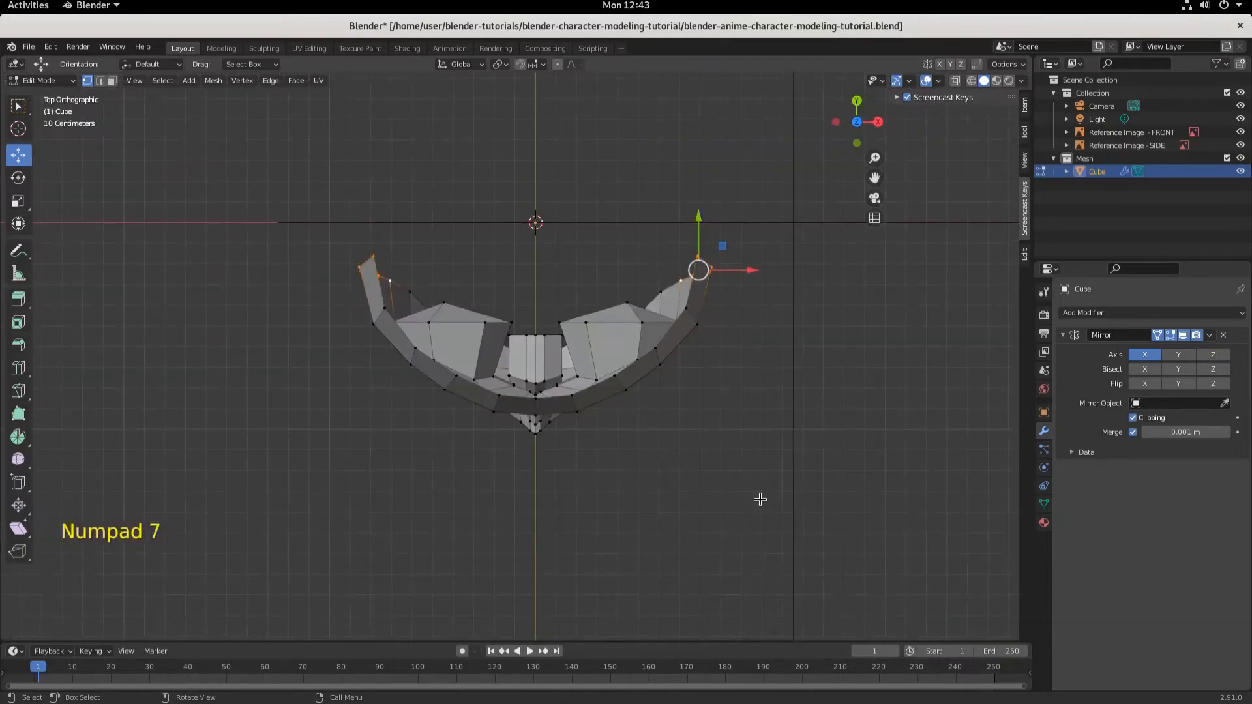
middle_click_drag(793, 410, 764, 577, "shift")
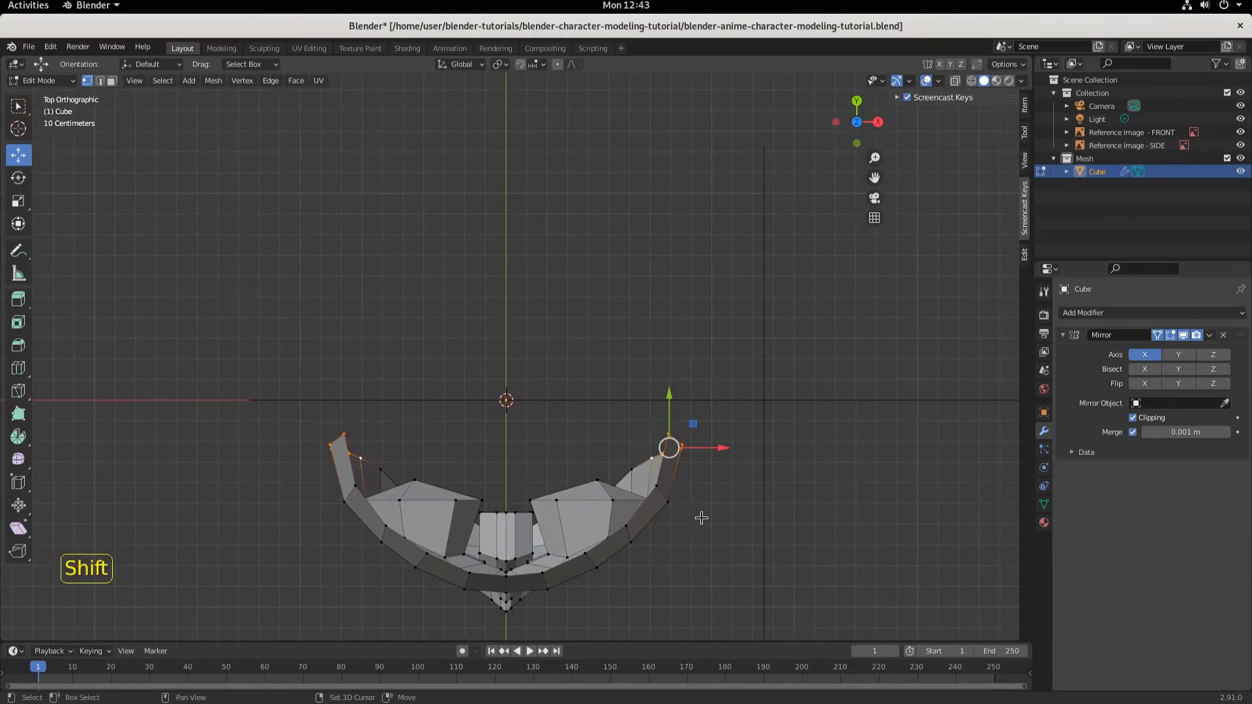
mouse_move(702, 518)
middle_mouse_down("shift")
mouse_move(723, 508)
mouse_move(721, 529)
middle_mouse_up("shift")
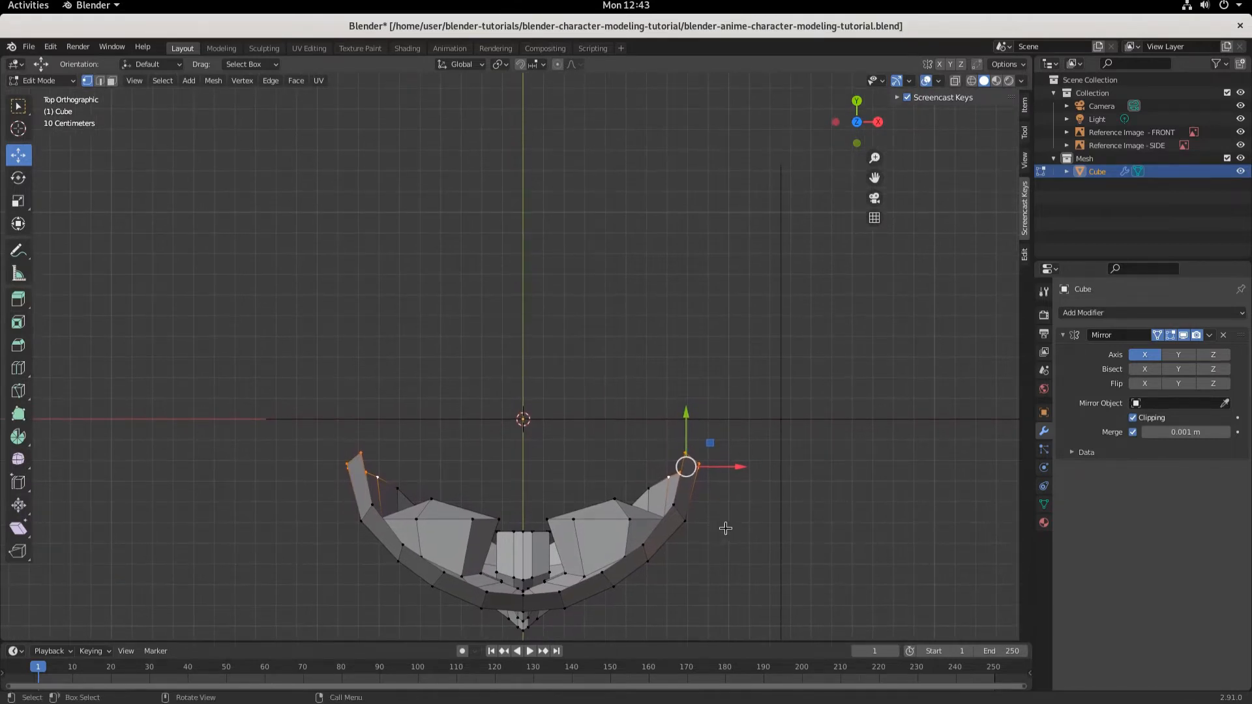
key("e")
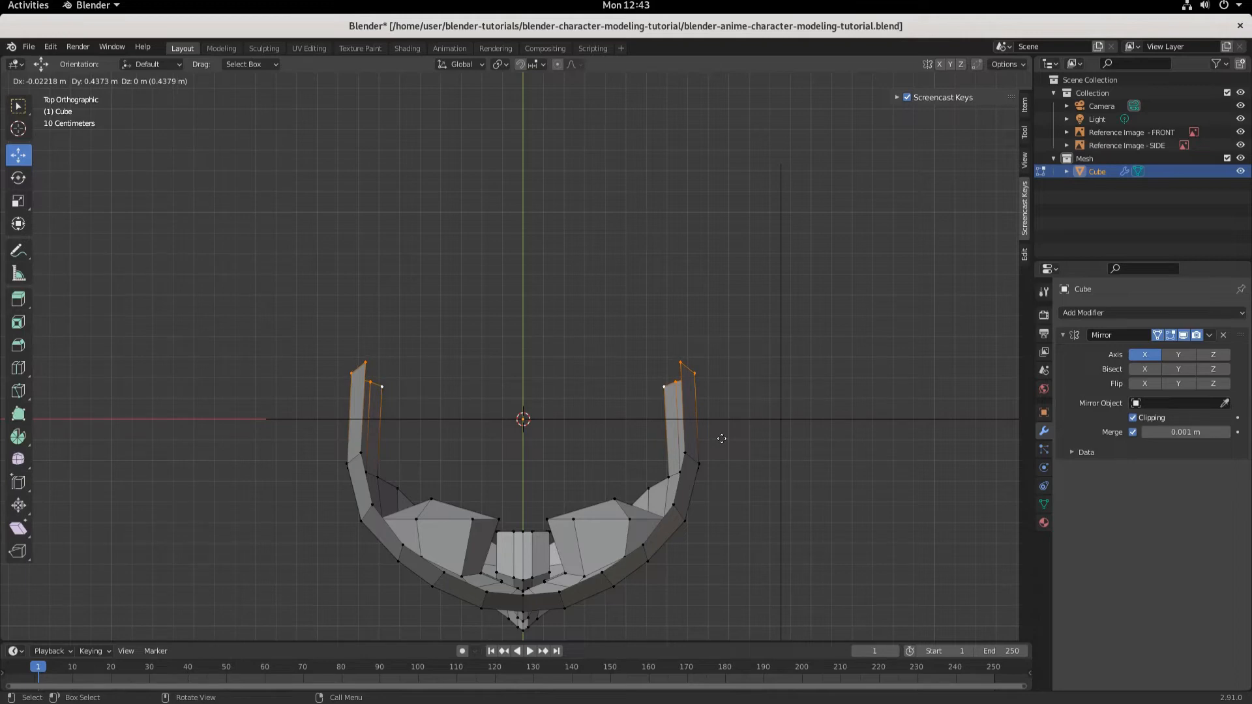
left_click_drag(716, 521, 724, 439)
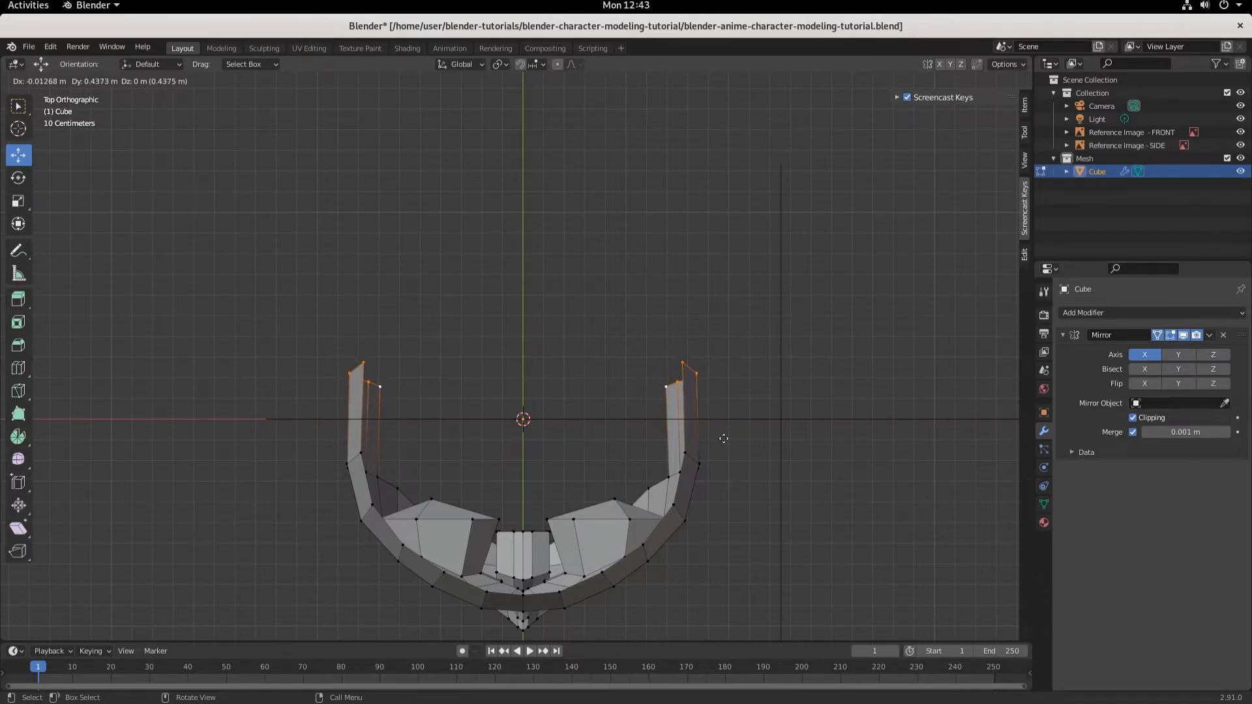
left_click(724, 438)
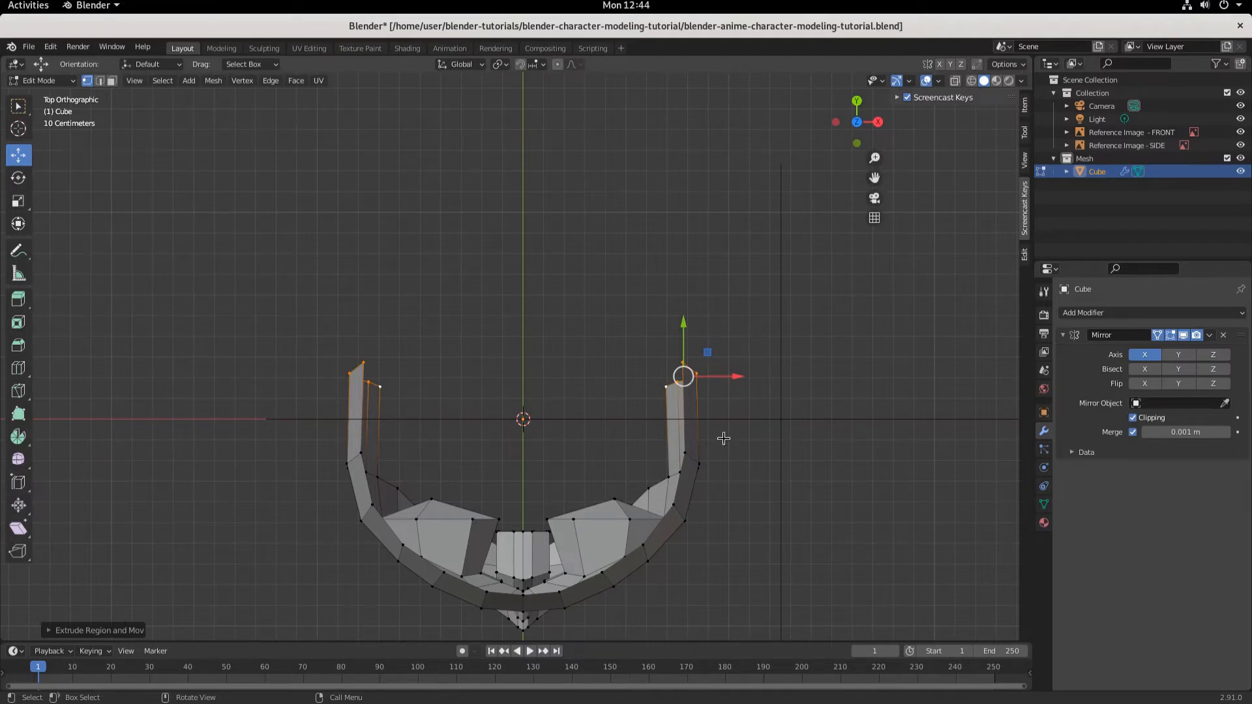
Extrude the edge three more times around the back of the head, about 0.5, 0.43 and 0.47 m, closing at the mirror line
key("e")
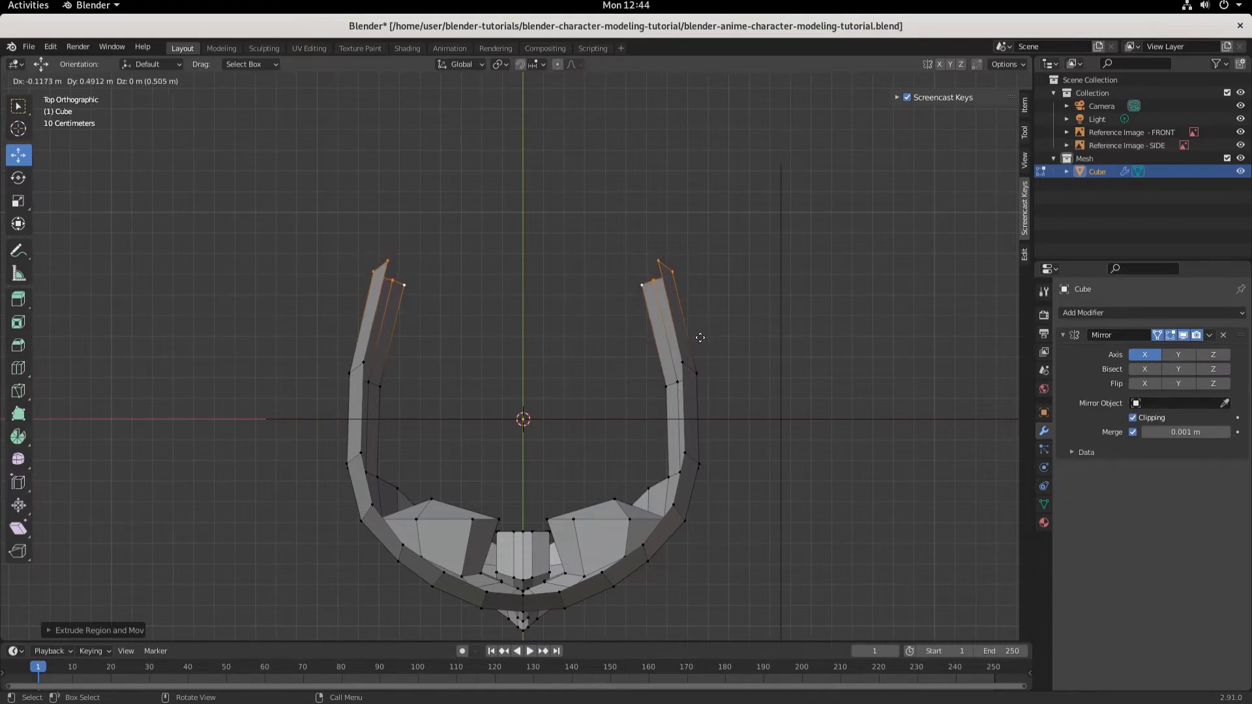
left_click(702, 337)
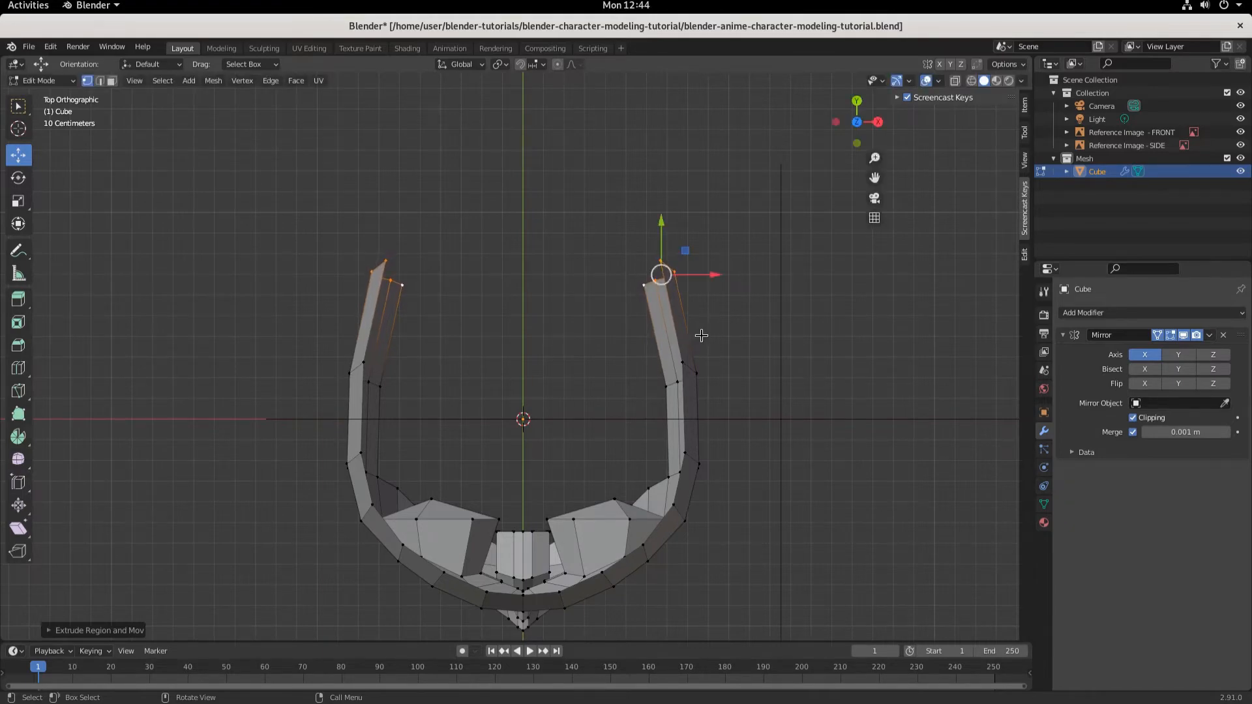
key("e")
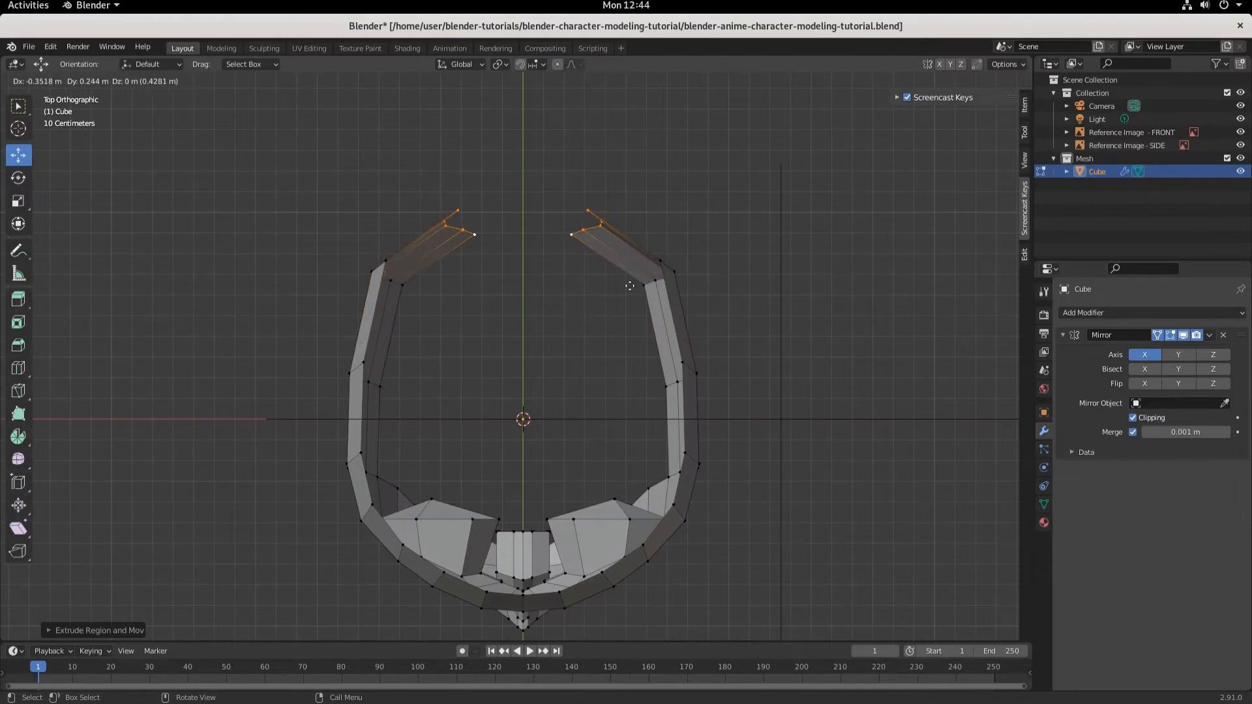
left_click(629, 286)
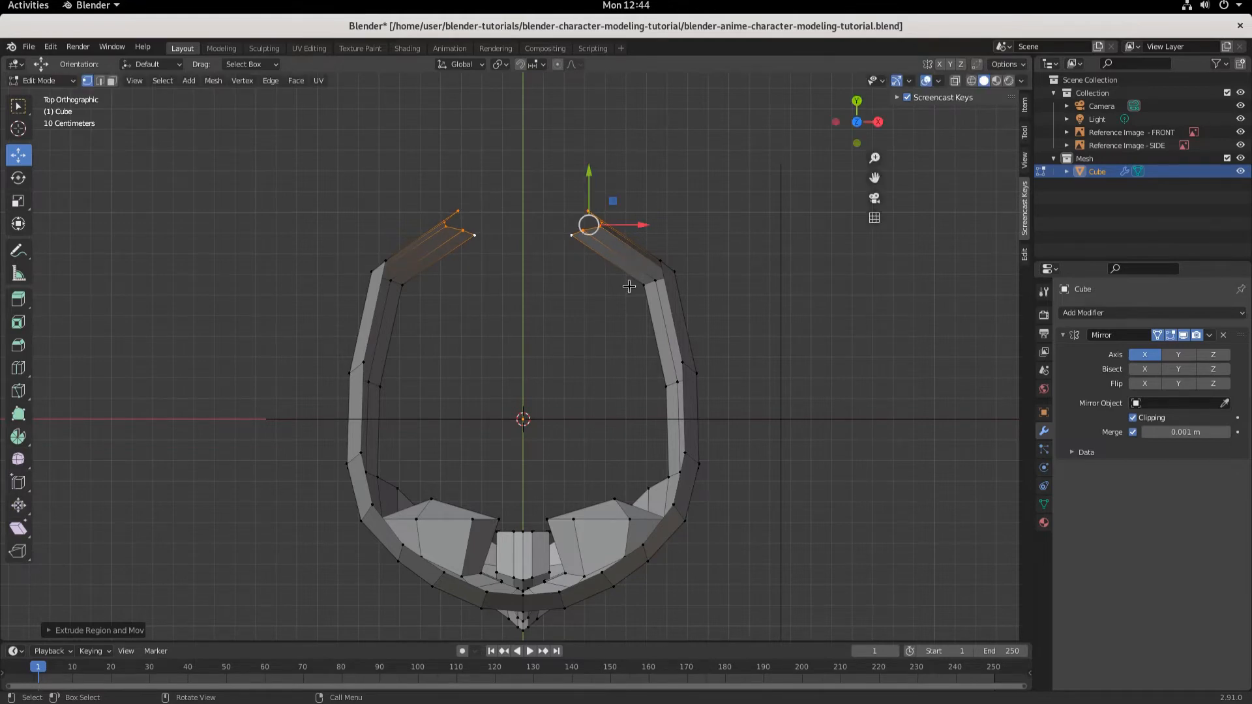
key("e")
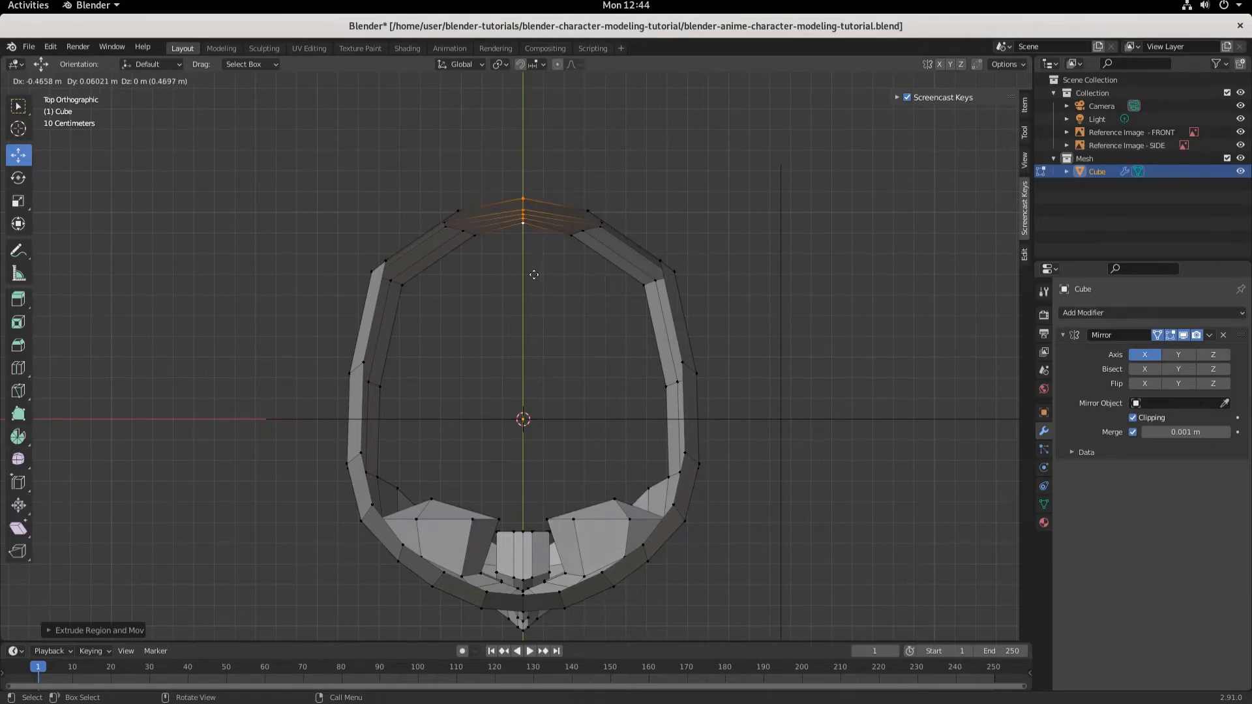
left_click(522, 266)
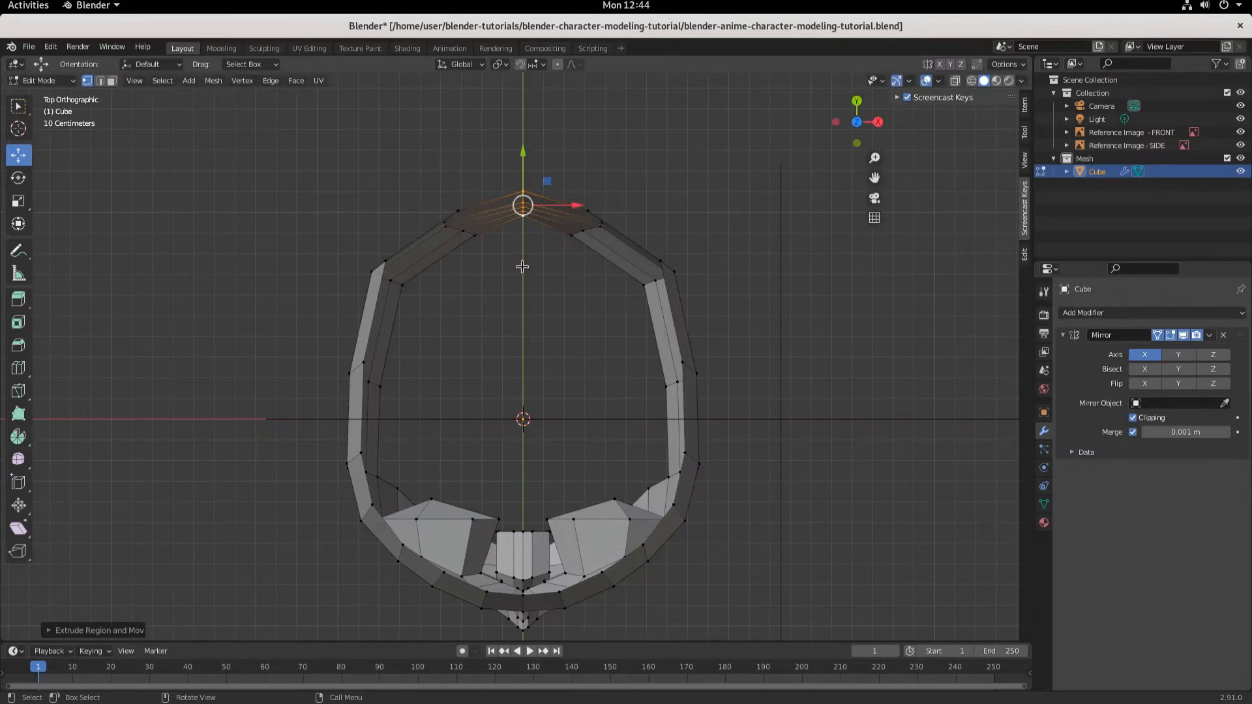
middle_click_drag(698, 468, 693, 497)
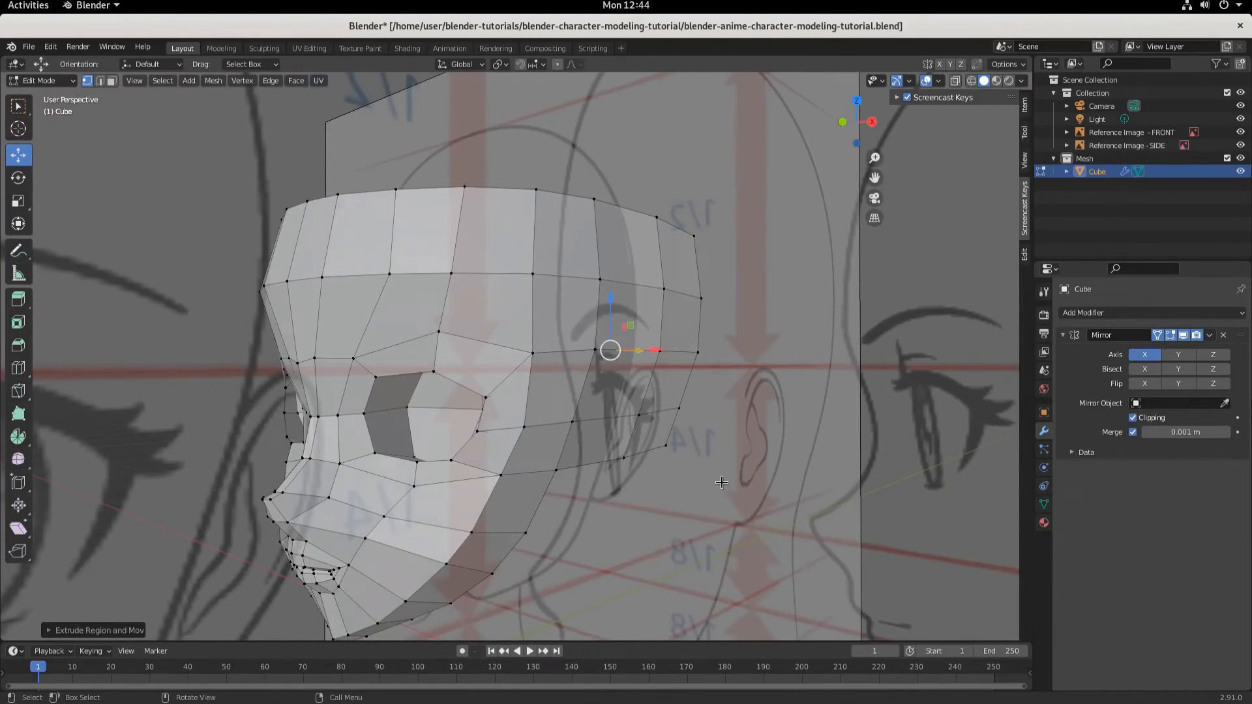
In wireframe side view, move the top row's three rear vertex columns forward along Y to match the head outline
key("KP_3")
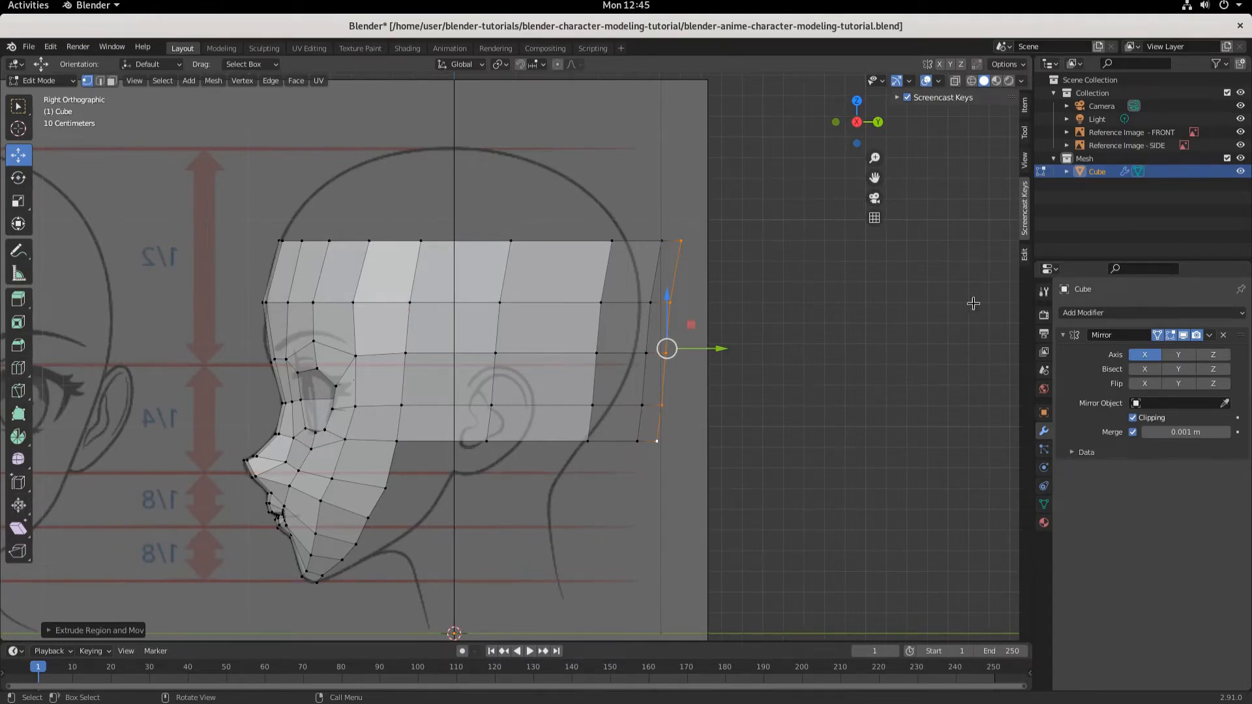
left_click(972, 80)
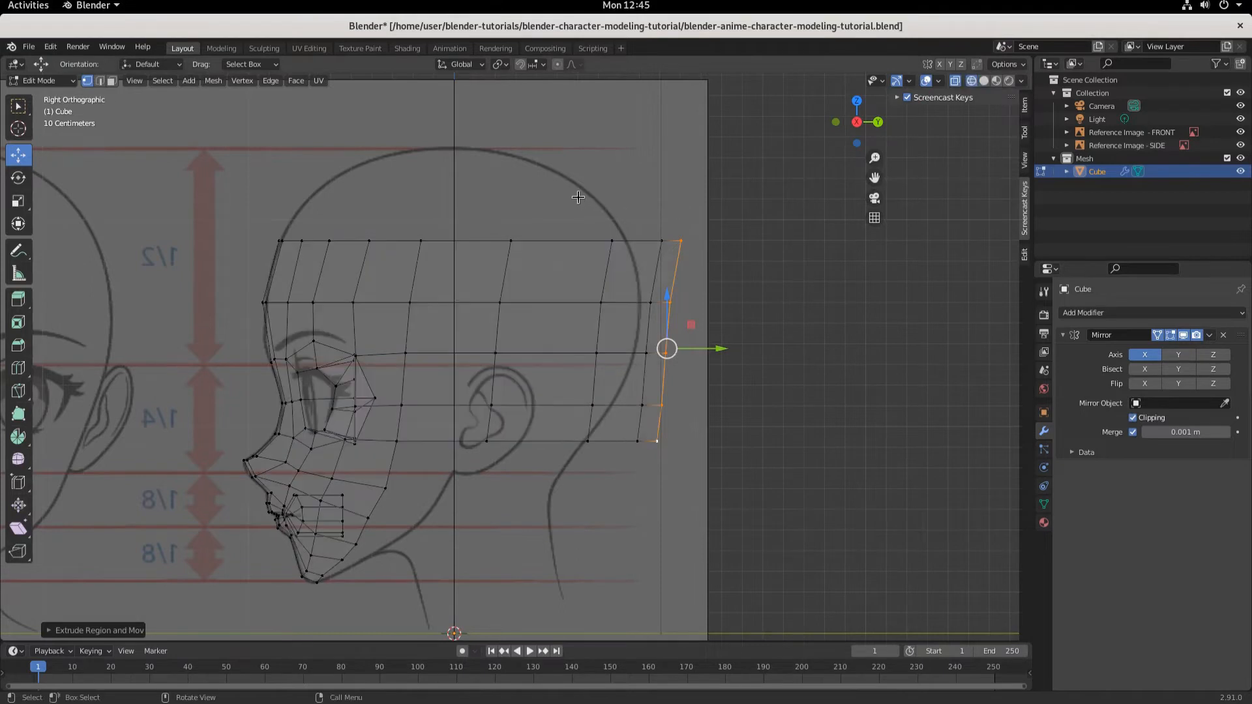
left_click(704, 241, "alt")
left_click_drag(706, 241, 650, 242)
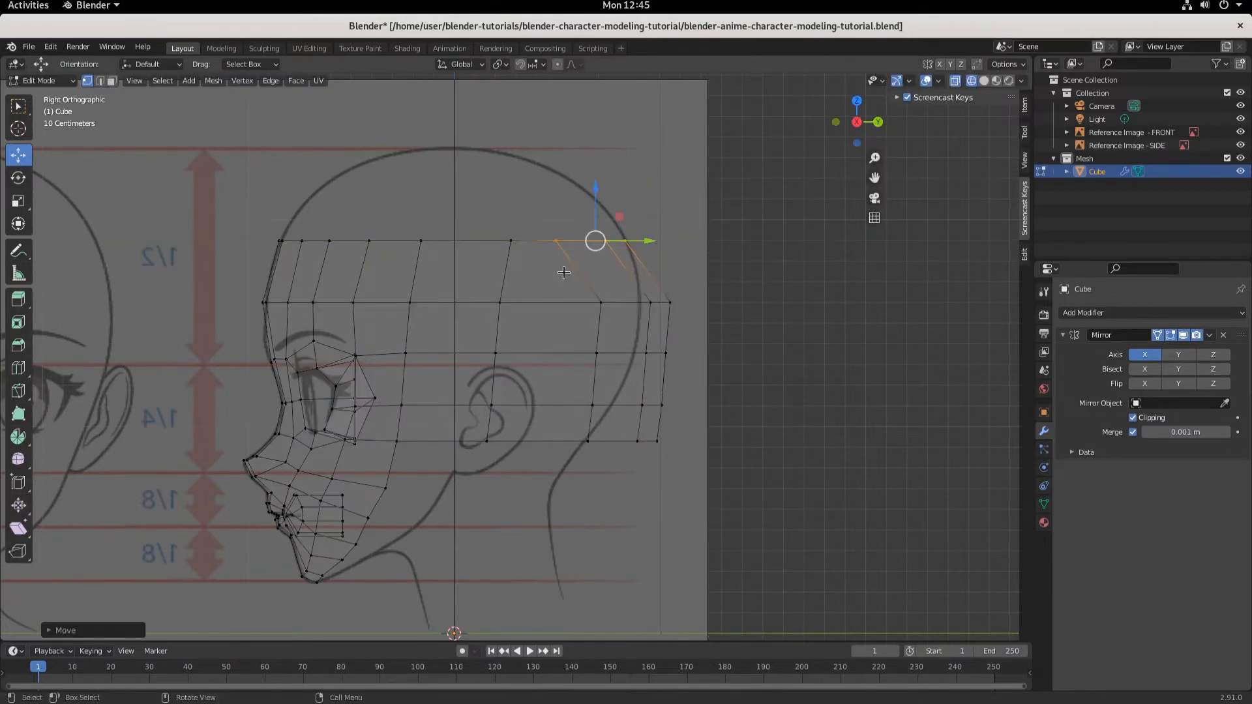
Try moving only the second row's rear vertices about 0.15 m forward along Y, and undo the move
left_click(692, 302, "alt")
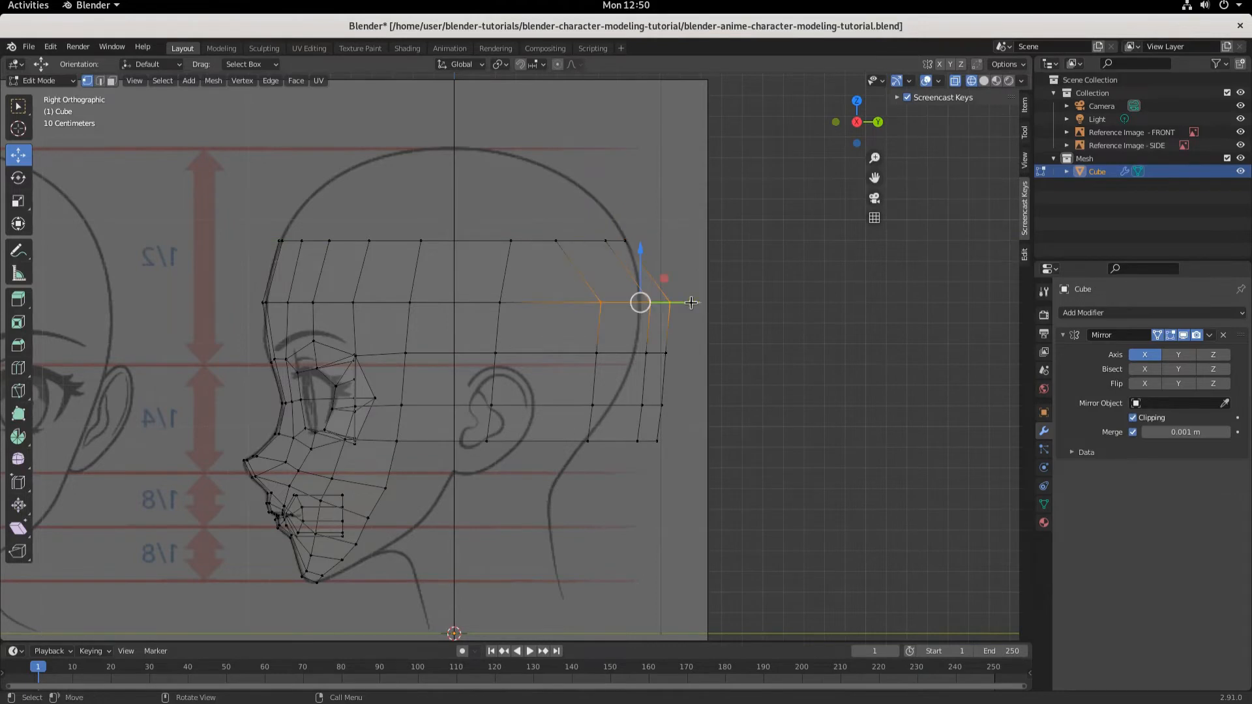
left_click_drag(691, 302, 657, 314)
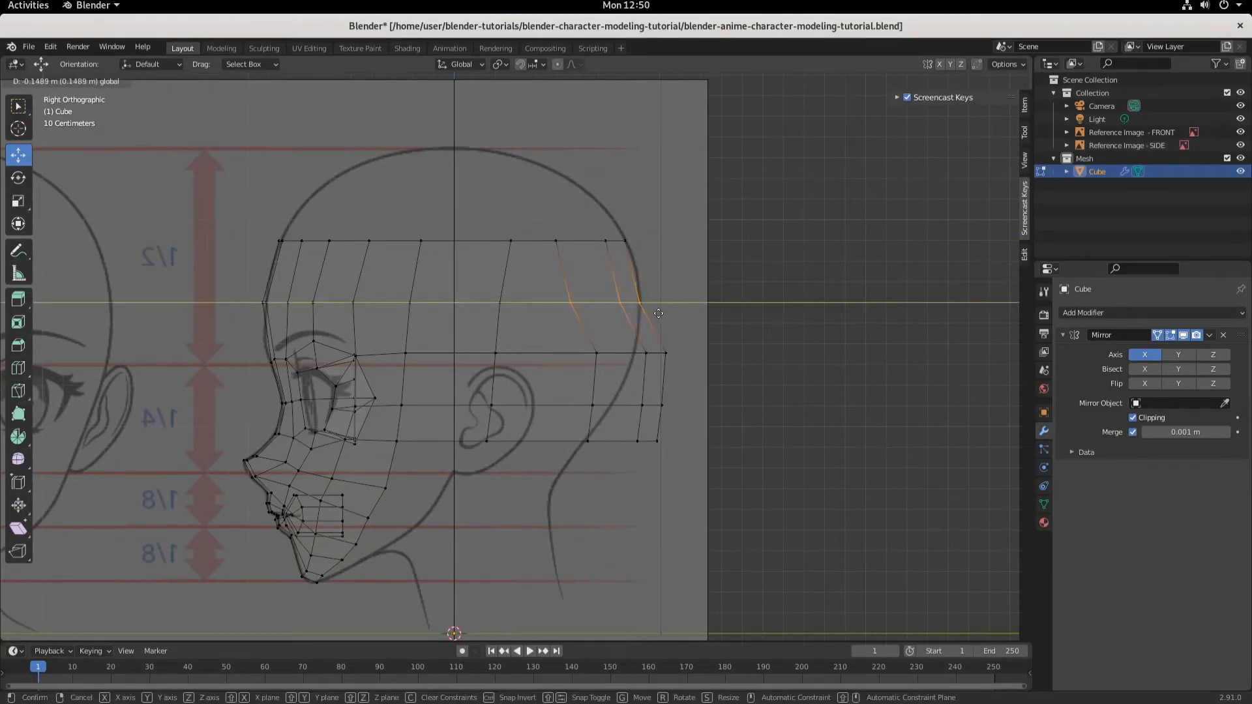
left_click_drag(658, 314, 657, 313)
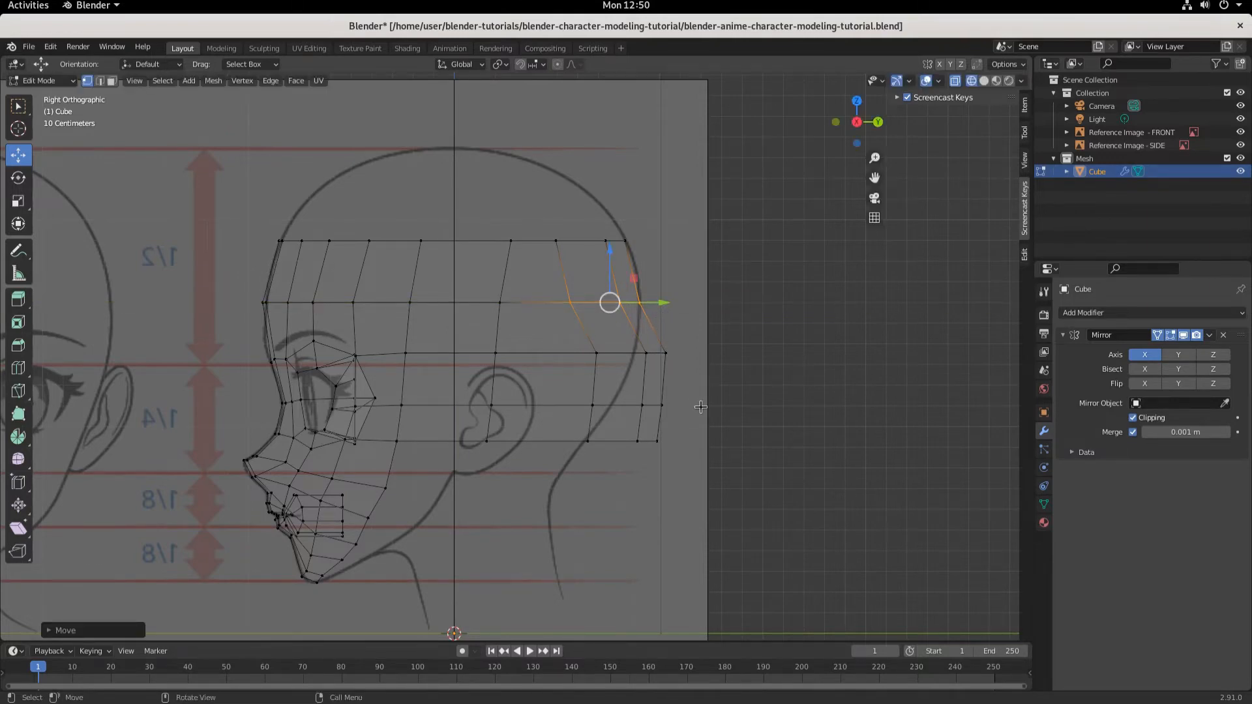
key("ctrl+z")
Select the rear vertices of all rows below the top one and move them forward along Y to the back-of-head outline
left_click_drag(561, 286, 686, 488)
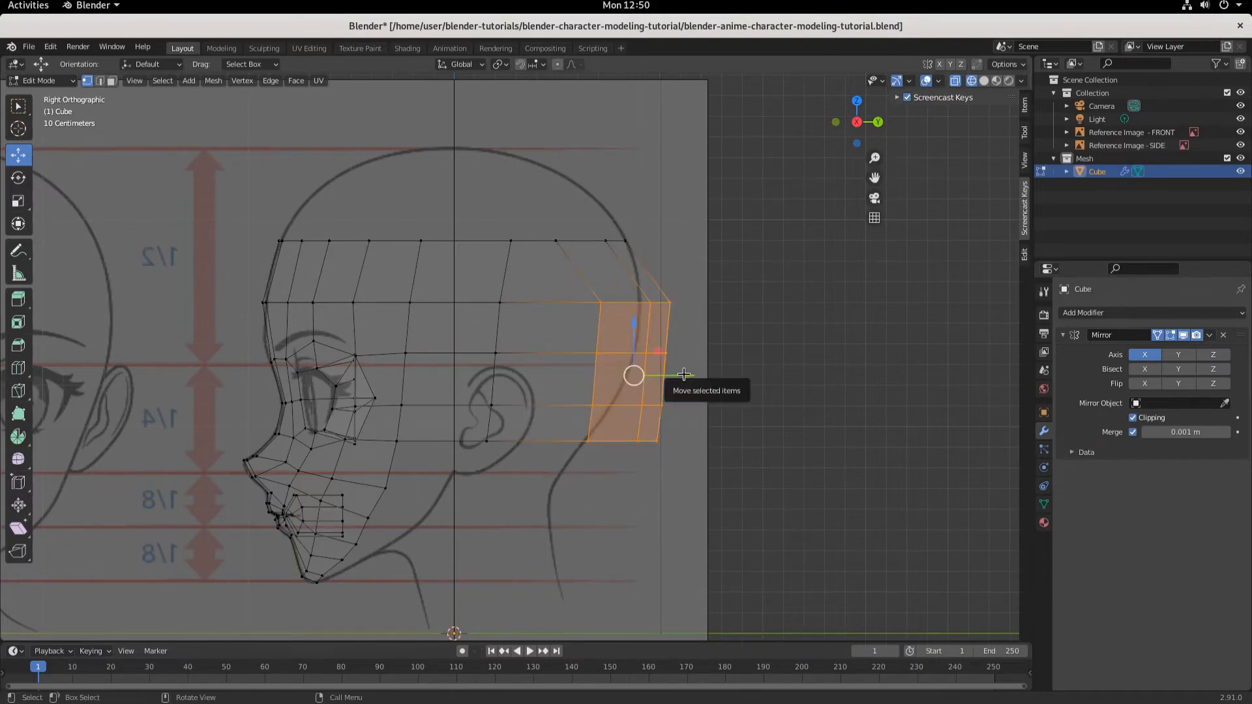
left_click_drag(683, 373, 650, 383)
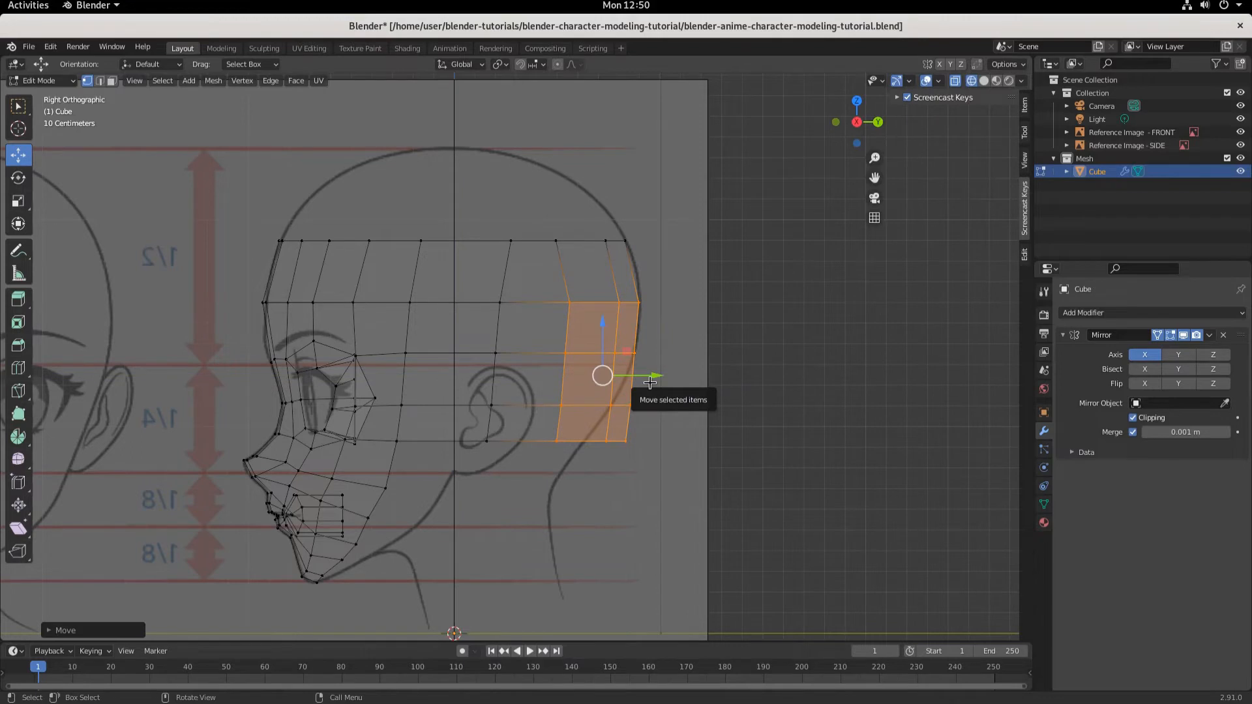
left_click(650, 384)
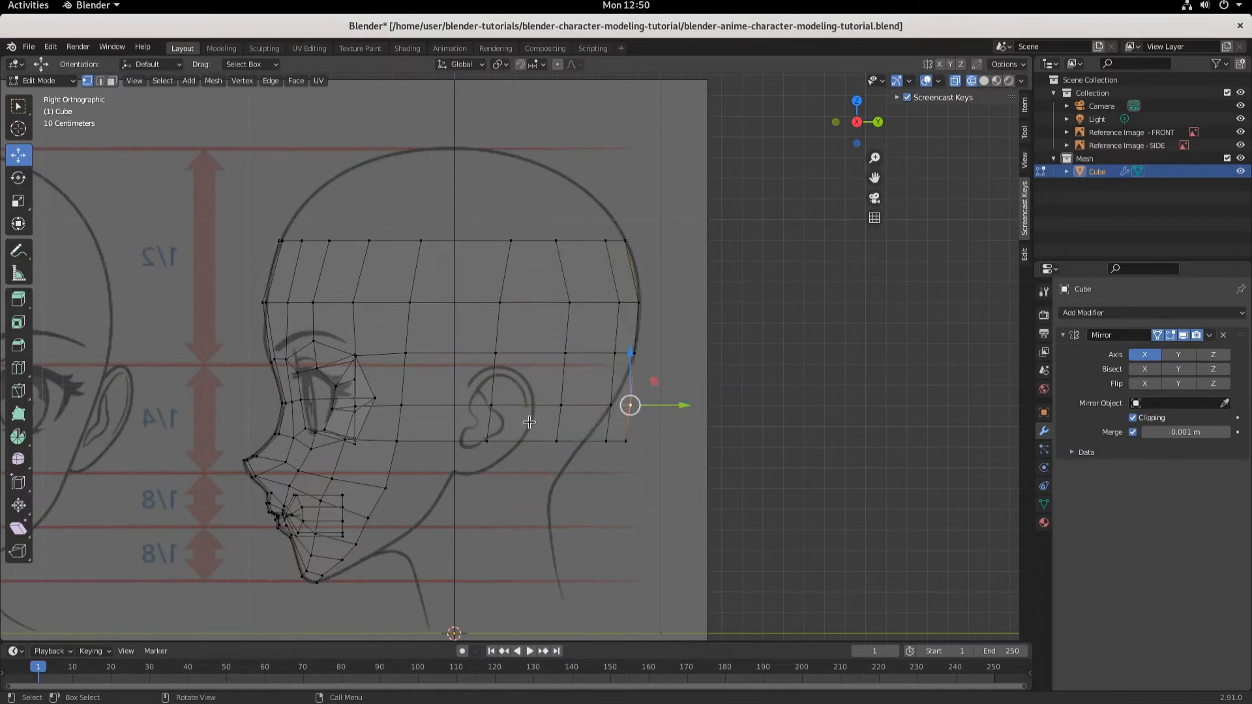
Move the bottom row's rear vertices about 0.26 m forward and 0.06 m down with proportional editing, using an influence size of about 0.3
left_click_drag(530, 419, 644, 465)
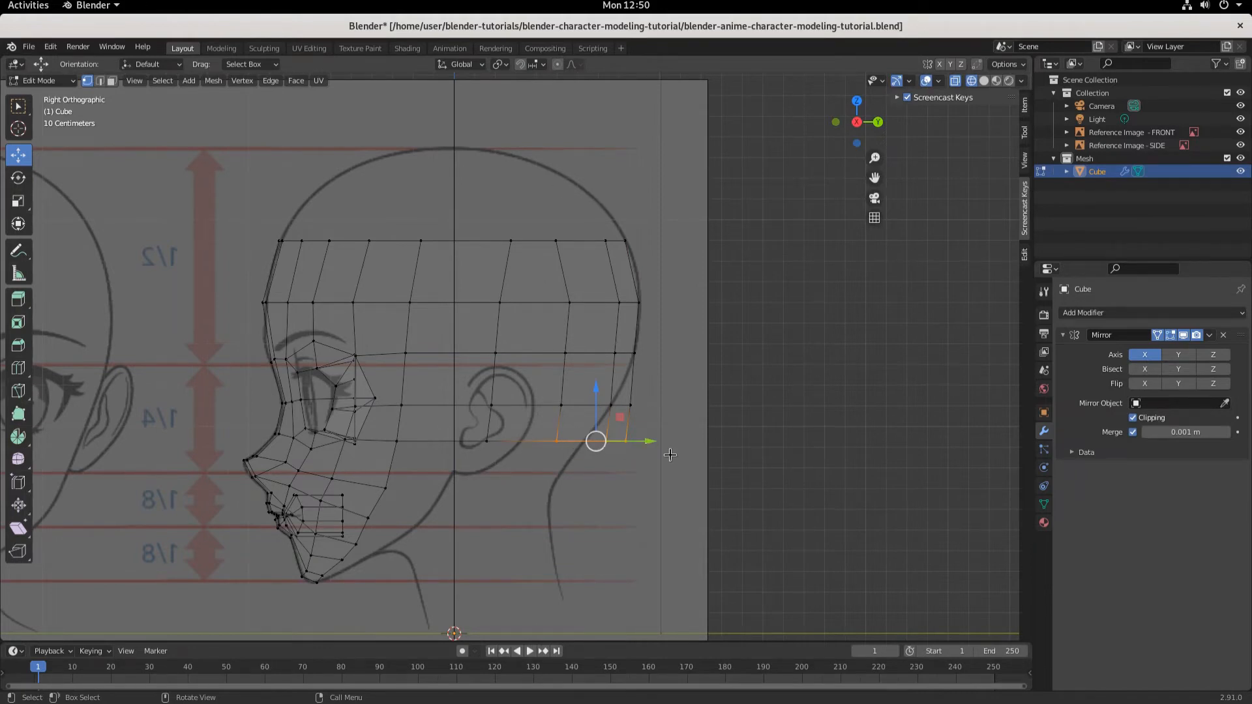
left_click(556, 65)
key("g")
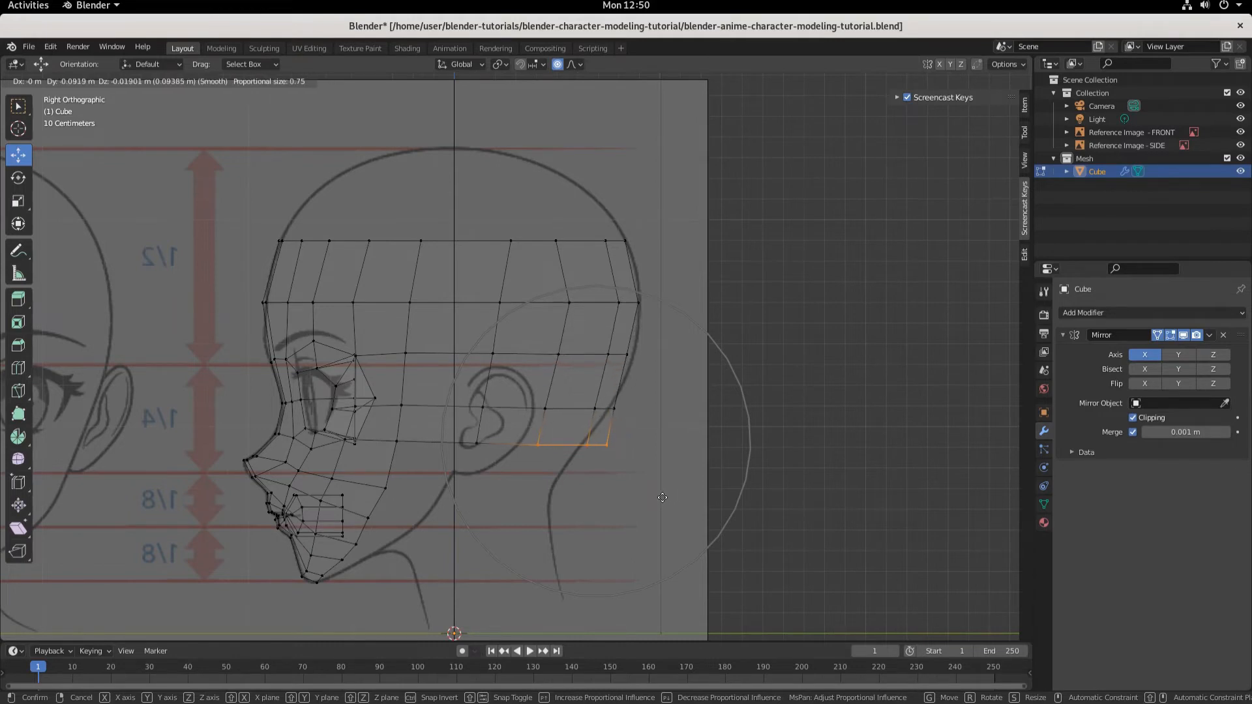
scroll(662, 498, "up", 1)
scroll(662, 497, "up", 3)
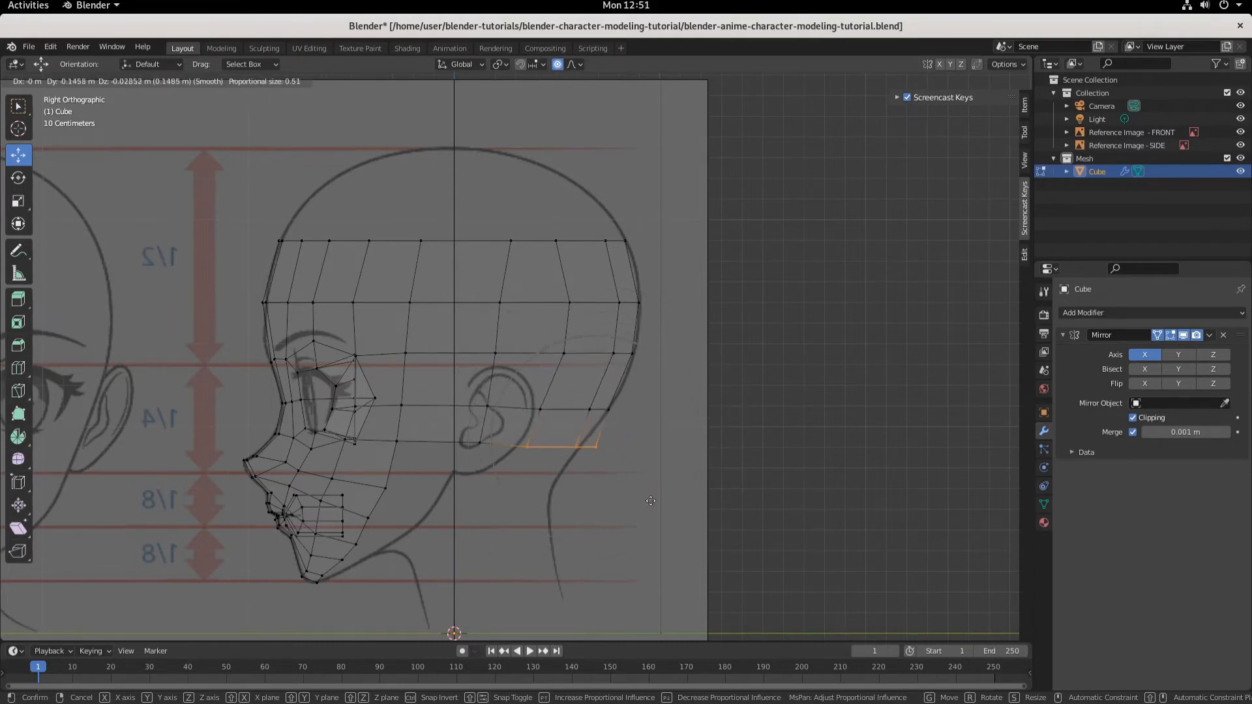
scroll(635, 505, "up", 5)
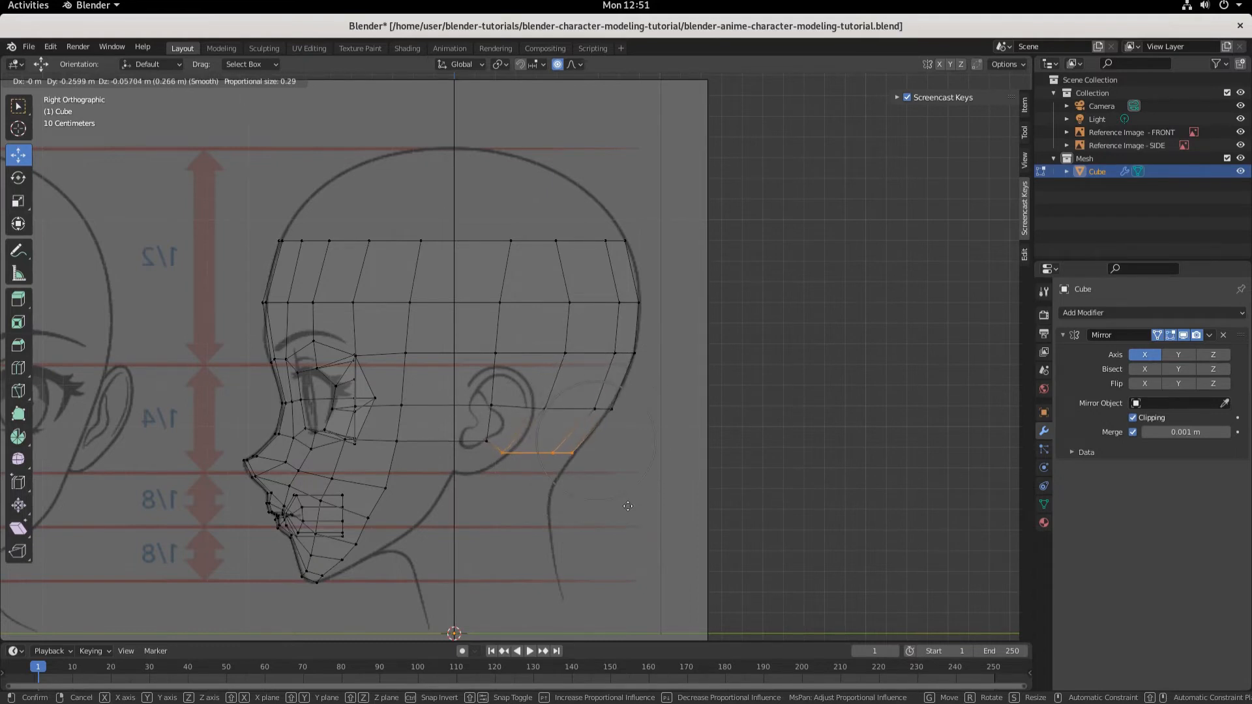
scroll(628, 506, "up", 1)
left_click(628, 507)
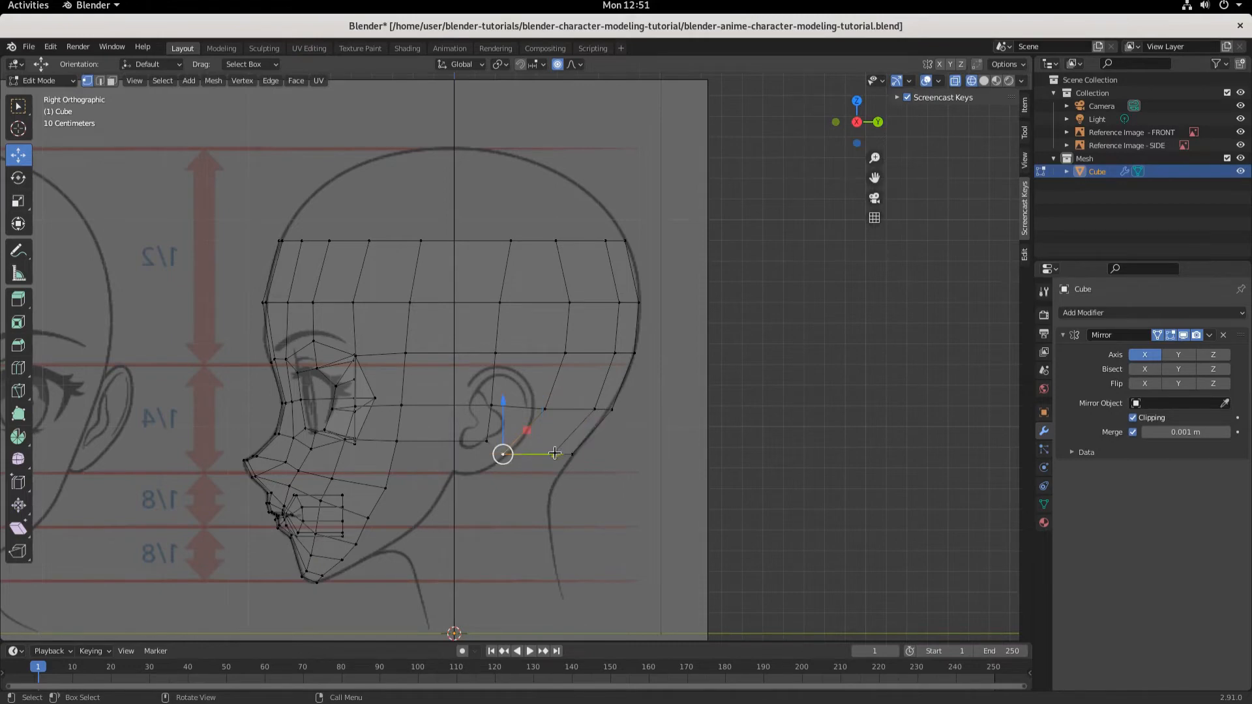
Turn off proportional editing and move the bottom row's vertex behind the earlobe about 0.06 m backward along Y
left_click_drag(560, 454, 577, 449)
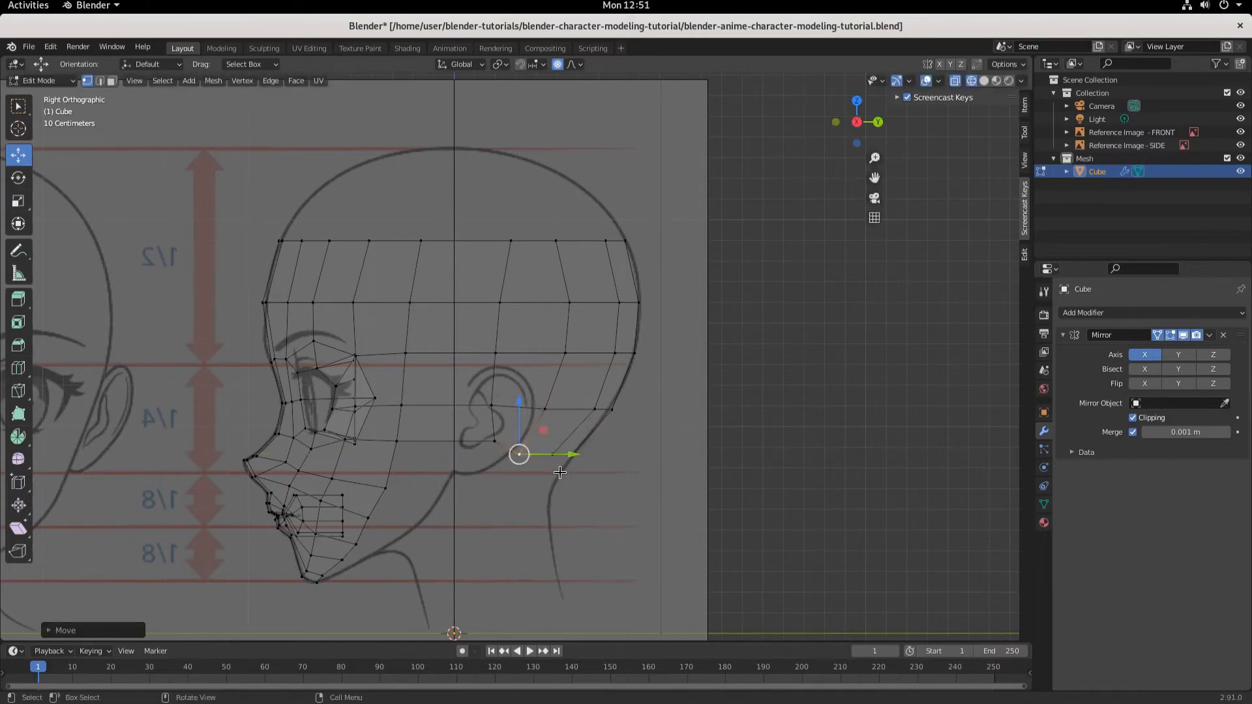
key("ctrl+z")
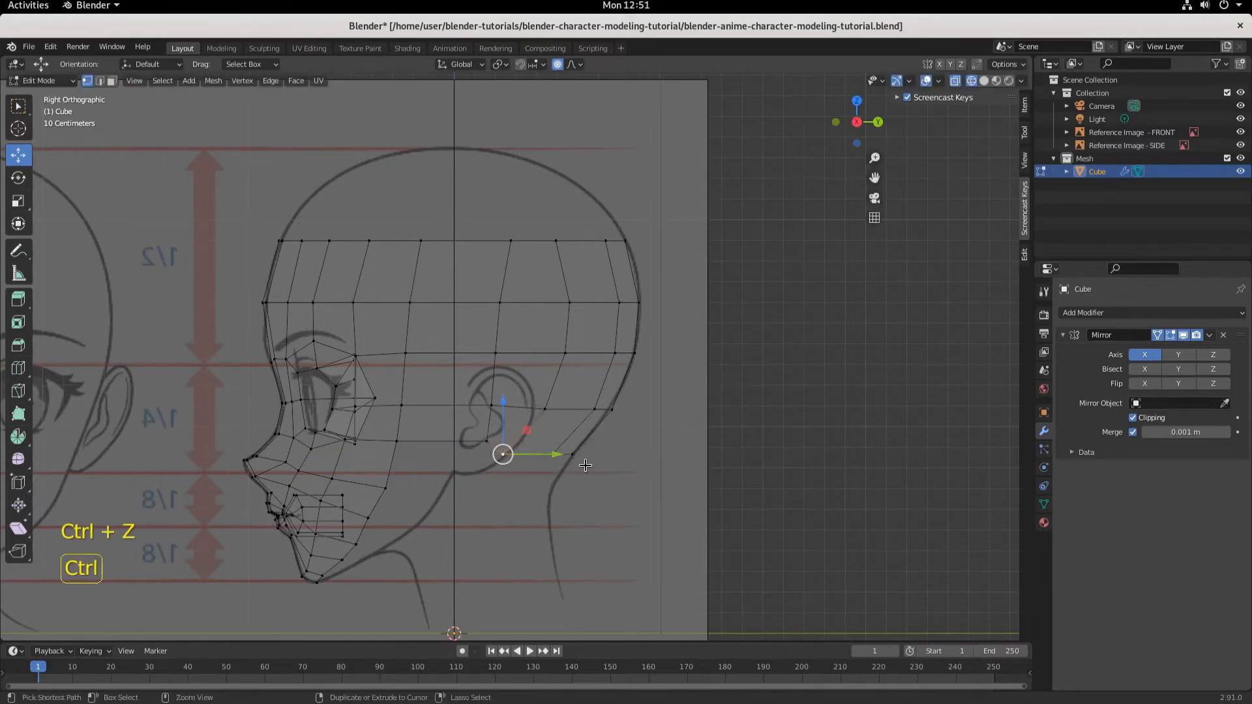
left_click(557, 66)
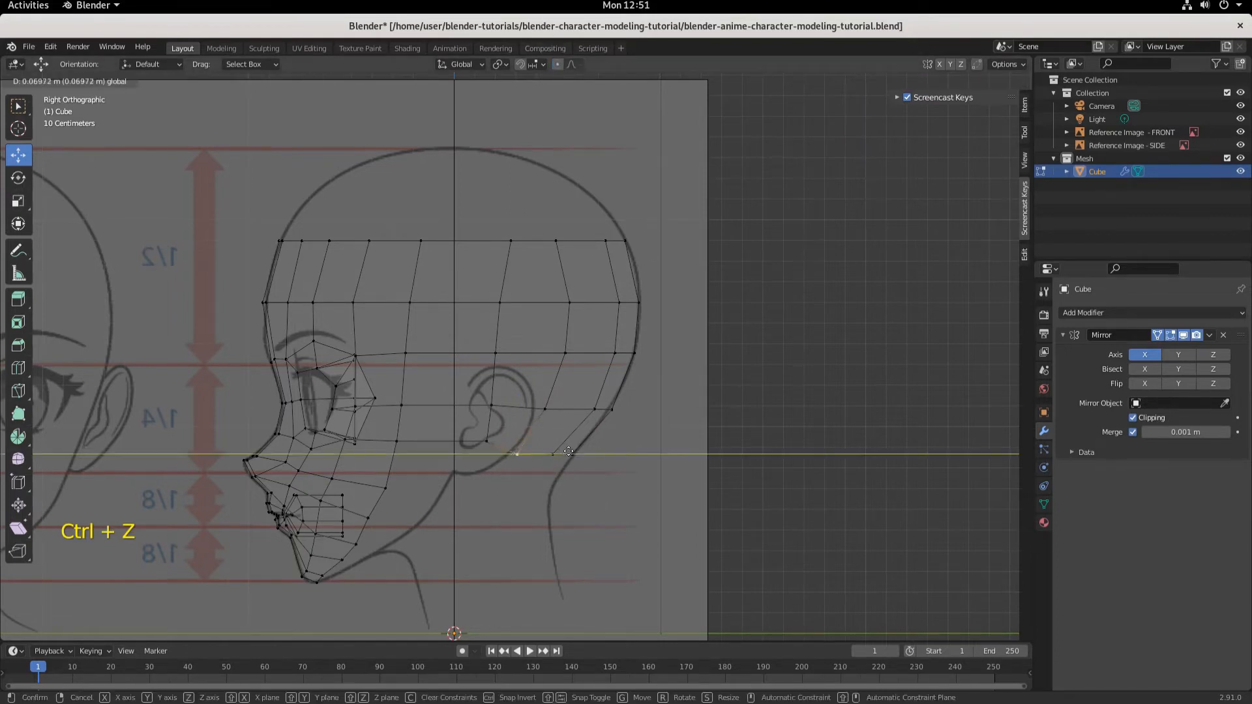
left_click_drag(553, 452, 565, 453)
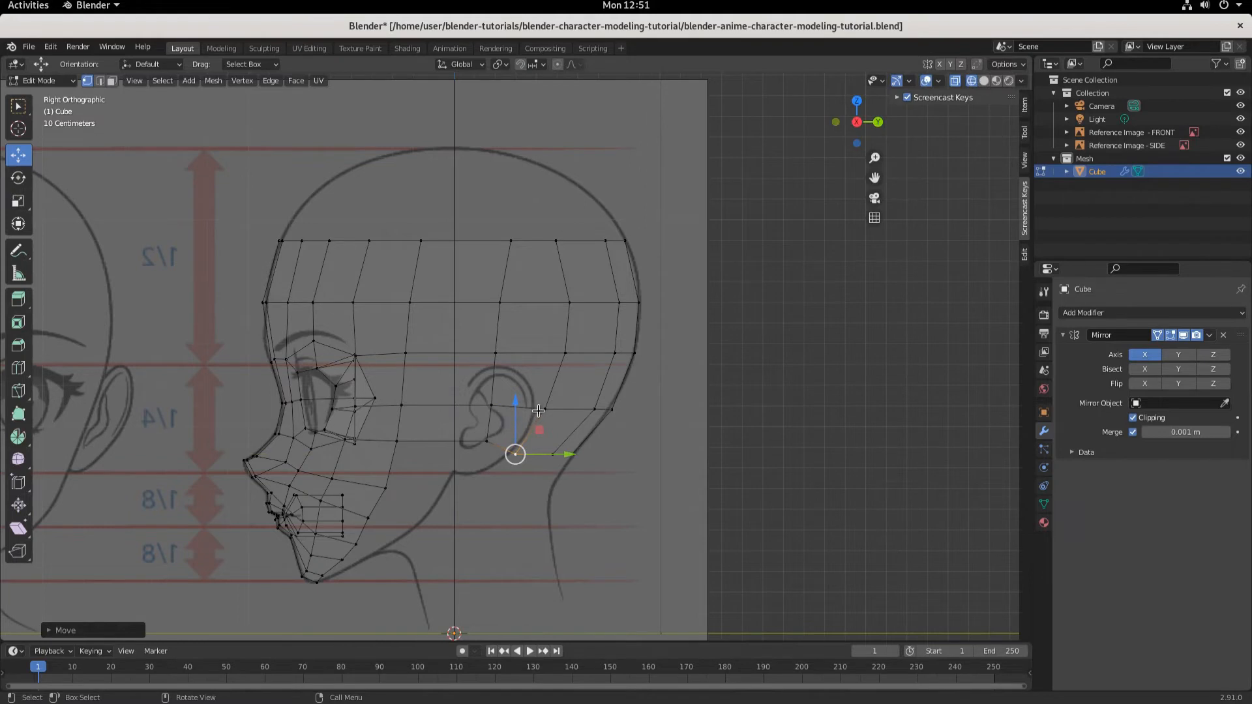
Select the bottom row's rear vertices behind the ear and move them about 0.06 m up along Z and slightly backward along Y
left_click(500, 483)
left_click(498, 429)
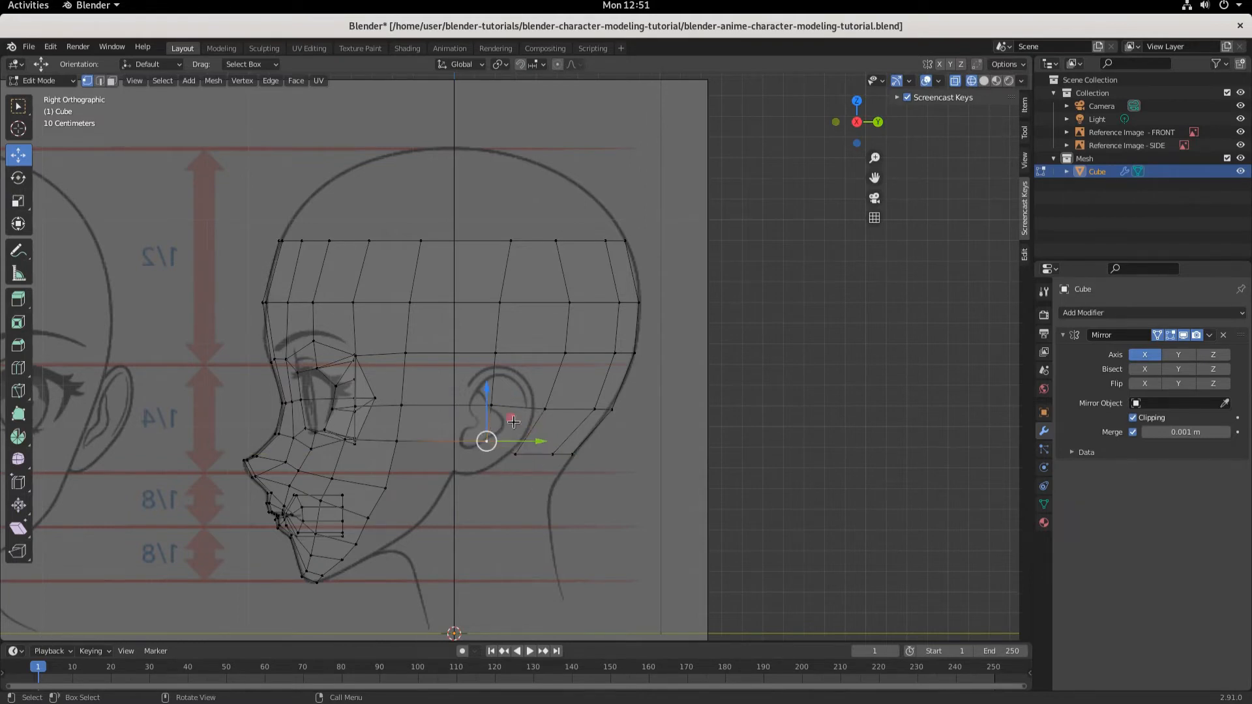
left_click(507, 431)
left_click_drag(507, 433, 603, 463)
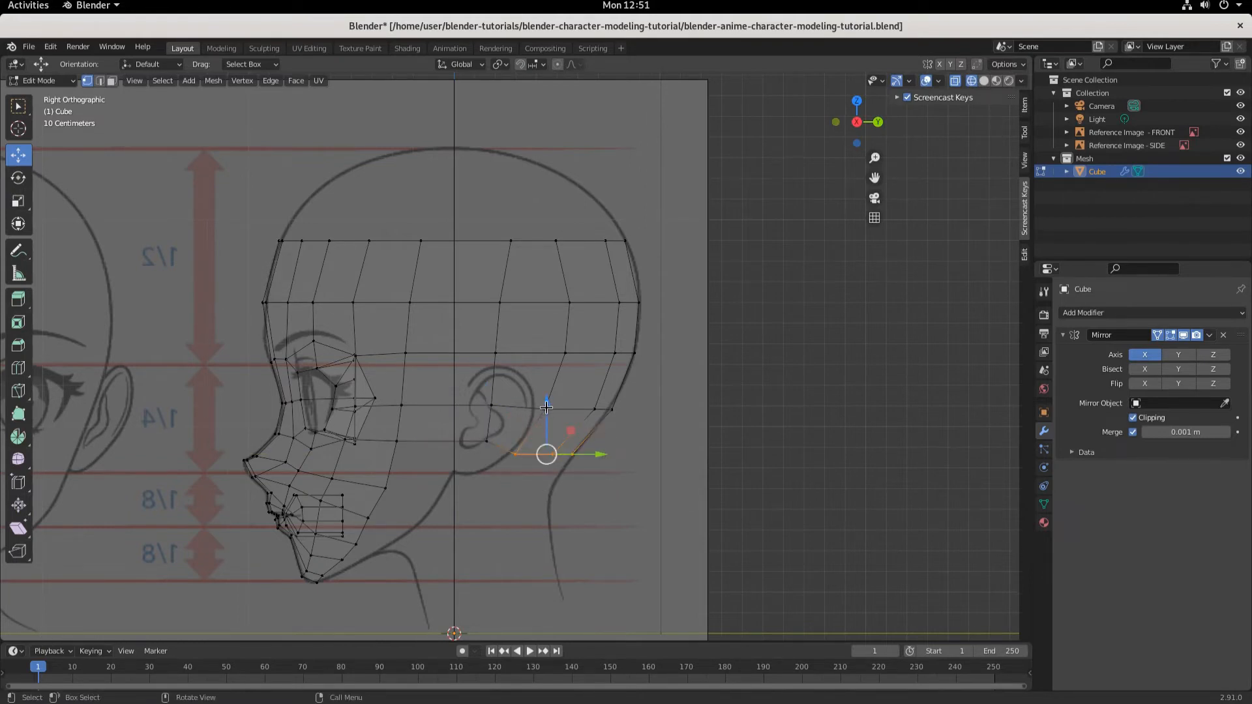
key("g")
key("z")
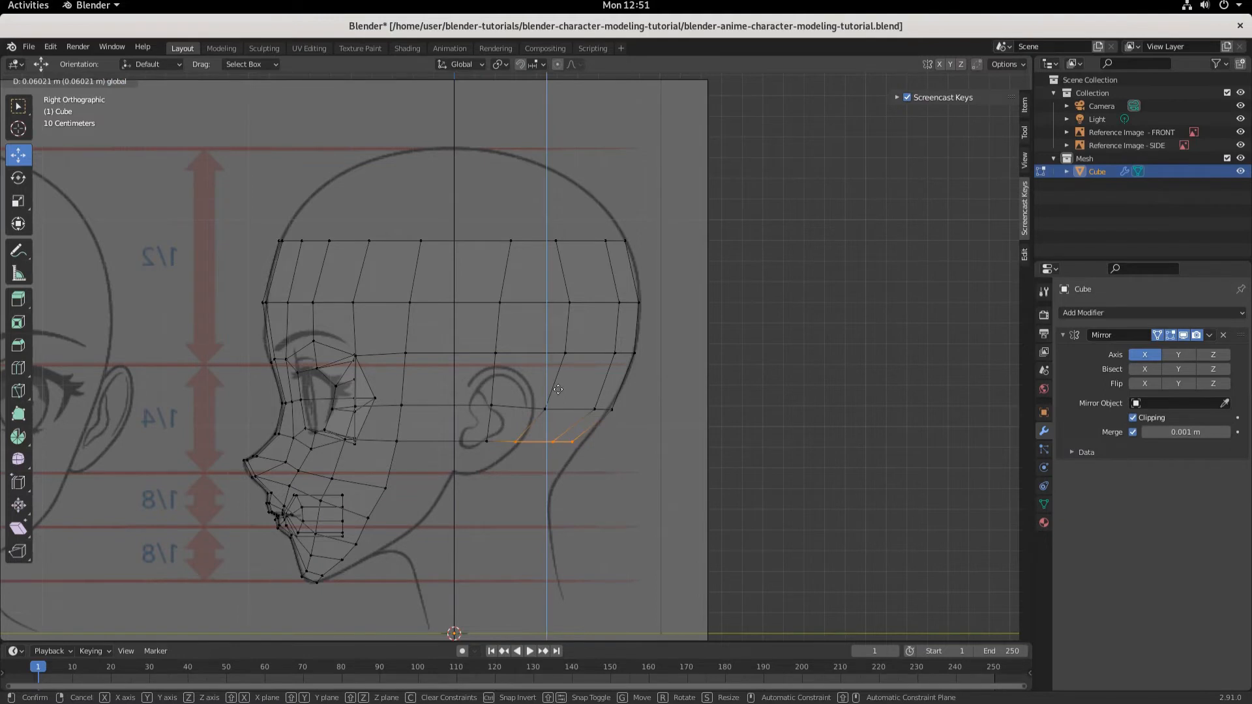
left_click(558, 389)
key("g")
key("y")
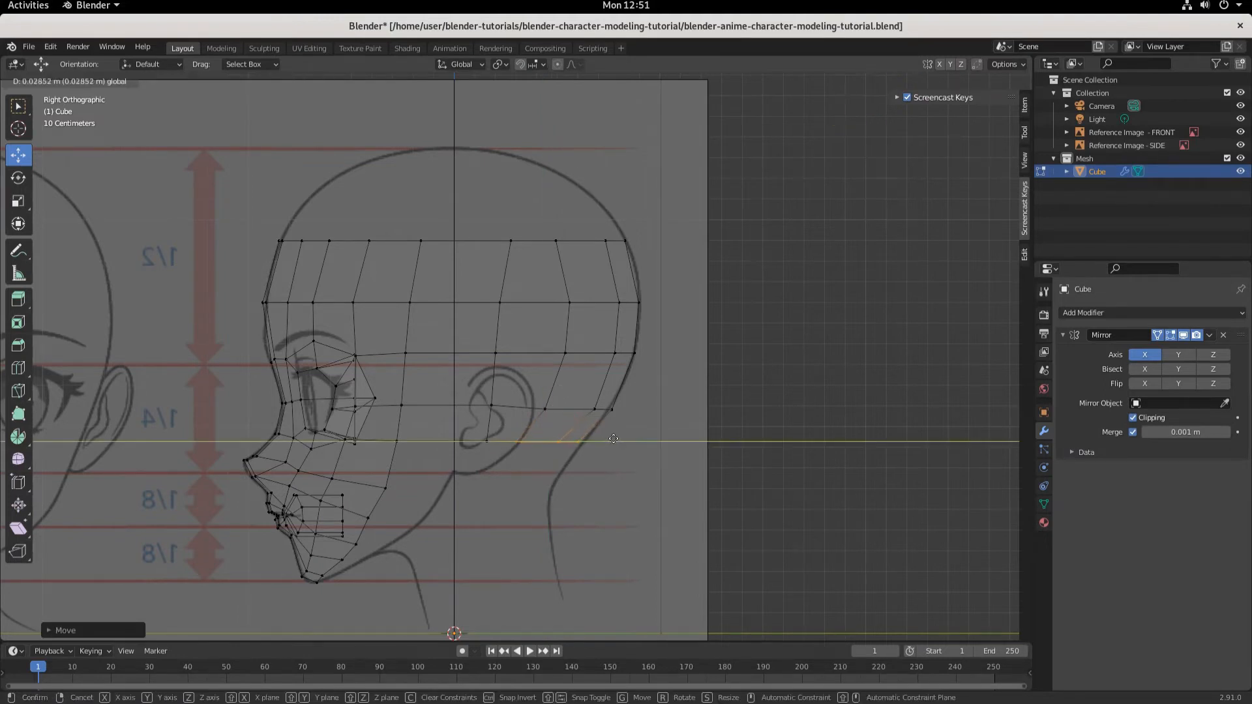
left_click(614, 435)
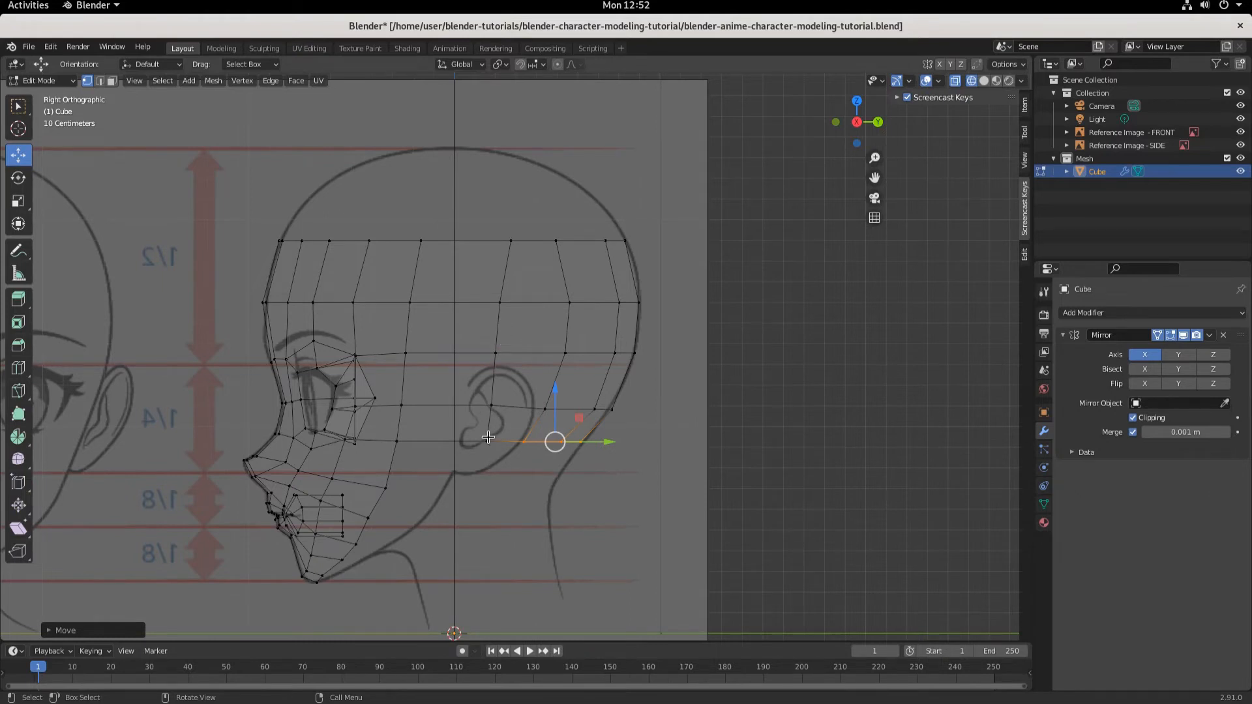
Move the vertical edge loop through the ear forward along Y to the ear's front edge, and shift its top vertex slightly further forward
left_click(509, 407, "alt")
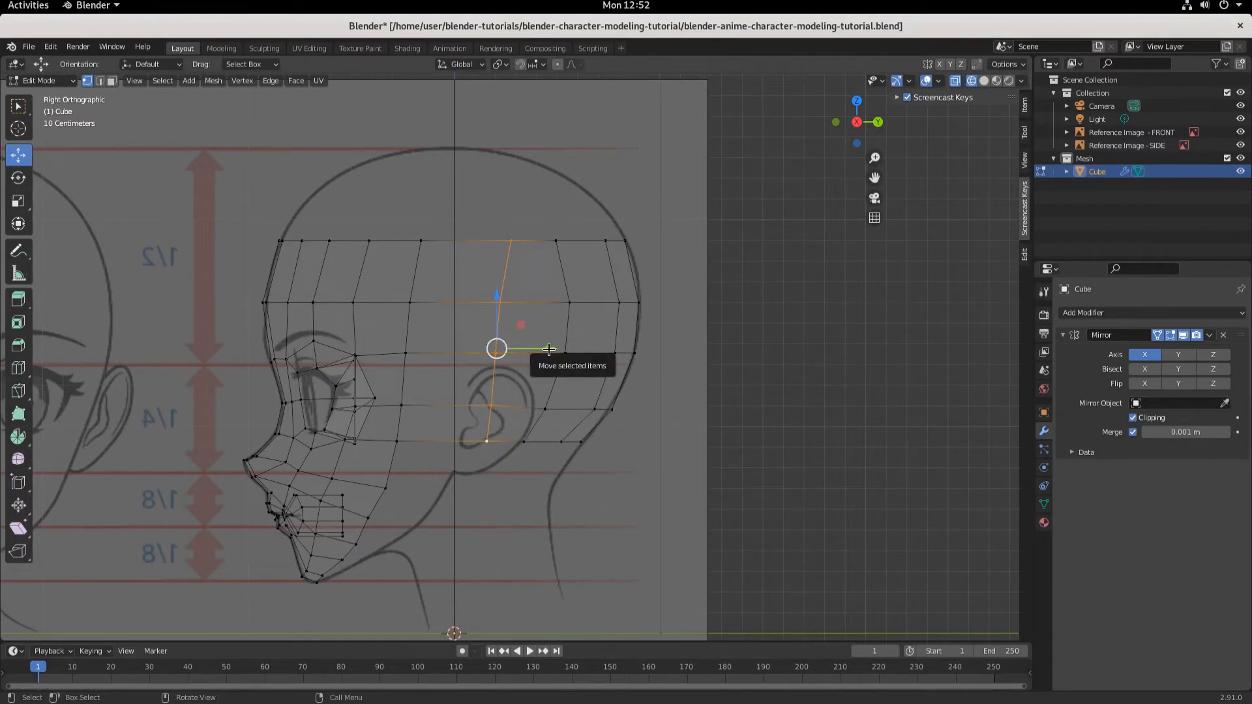
left_click_drag(548, 349, 518, 353)
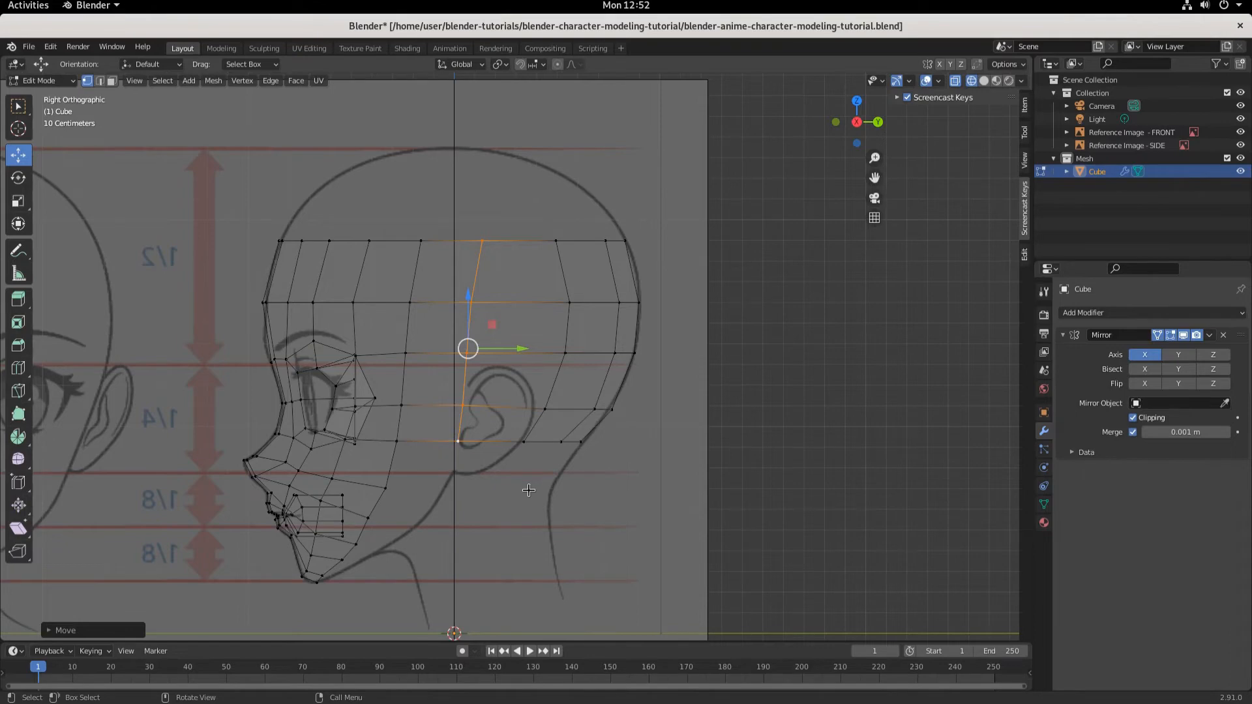
left_click(482, 240)
left_click_drag(533, 242, 516, 240)
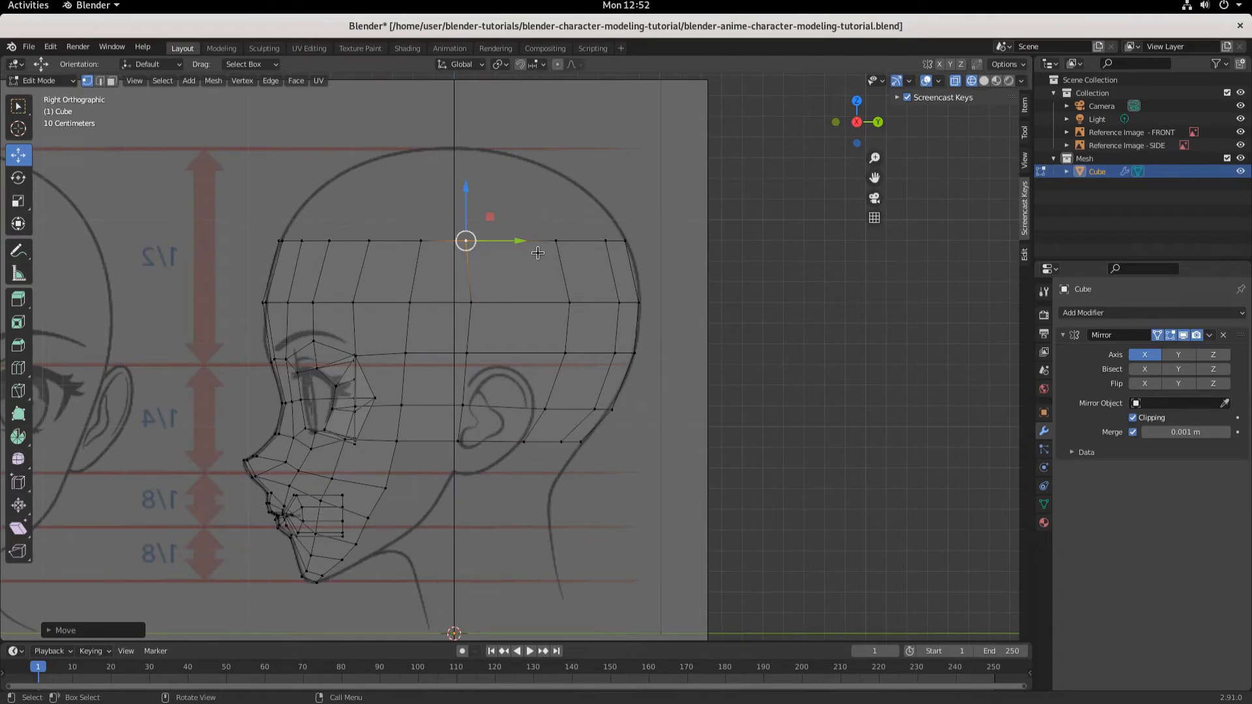
In top view, select the vertex column at the rear side corner of the head and rotate it slightly clockwise
key("KP_7")
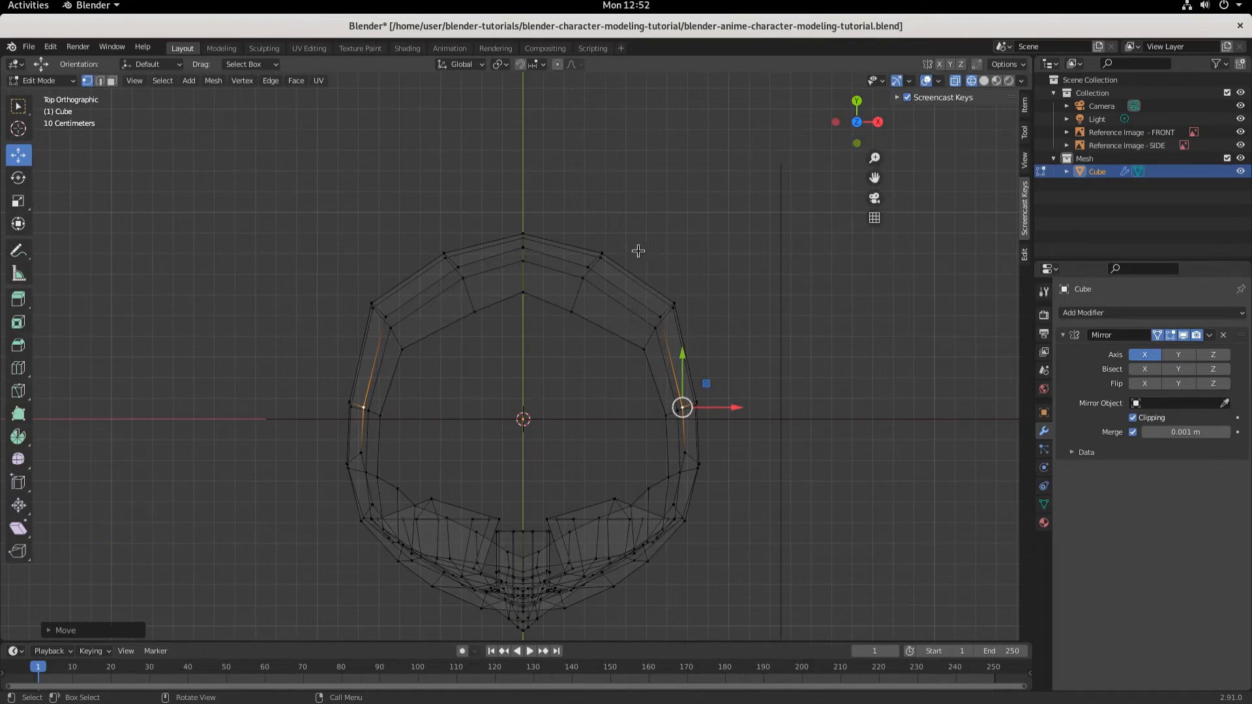
left_click_drag(639, 248, 698, 363)
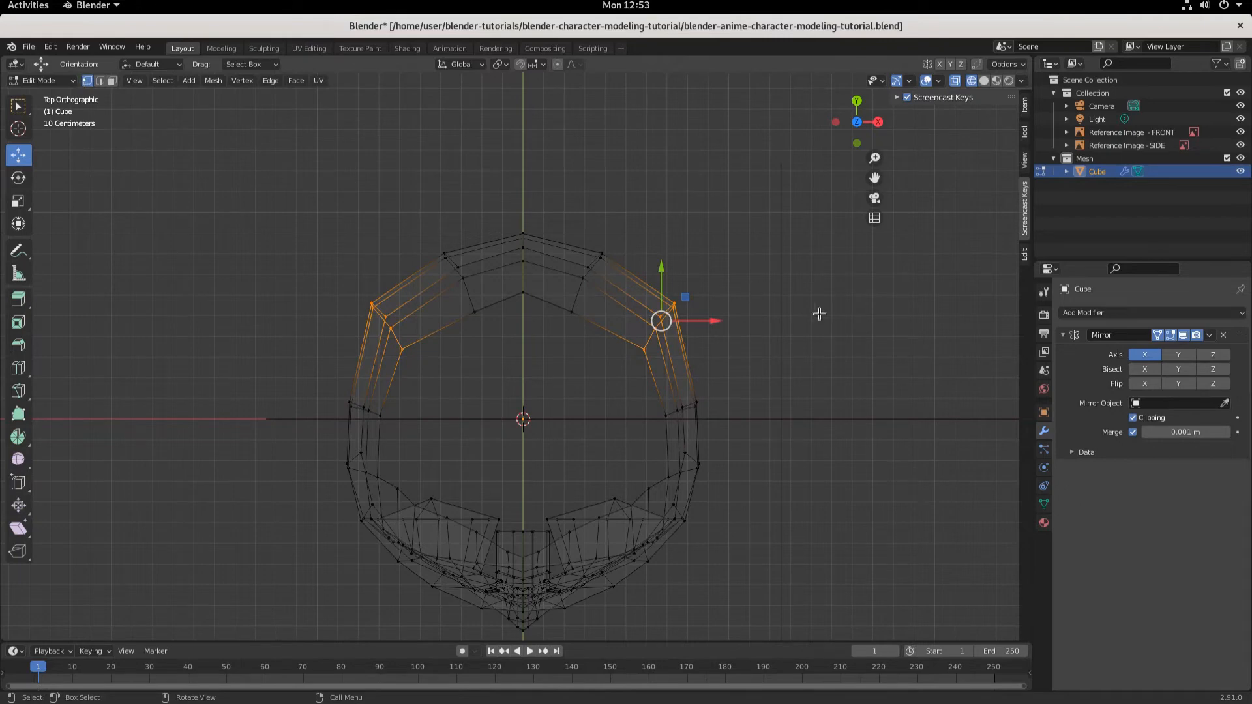
key("r")
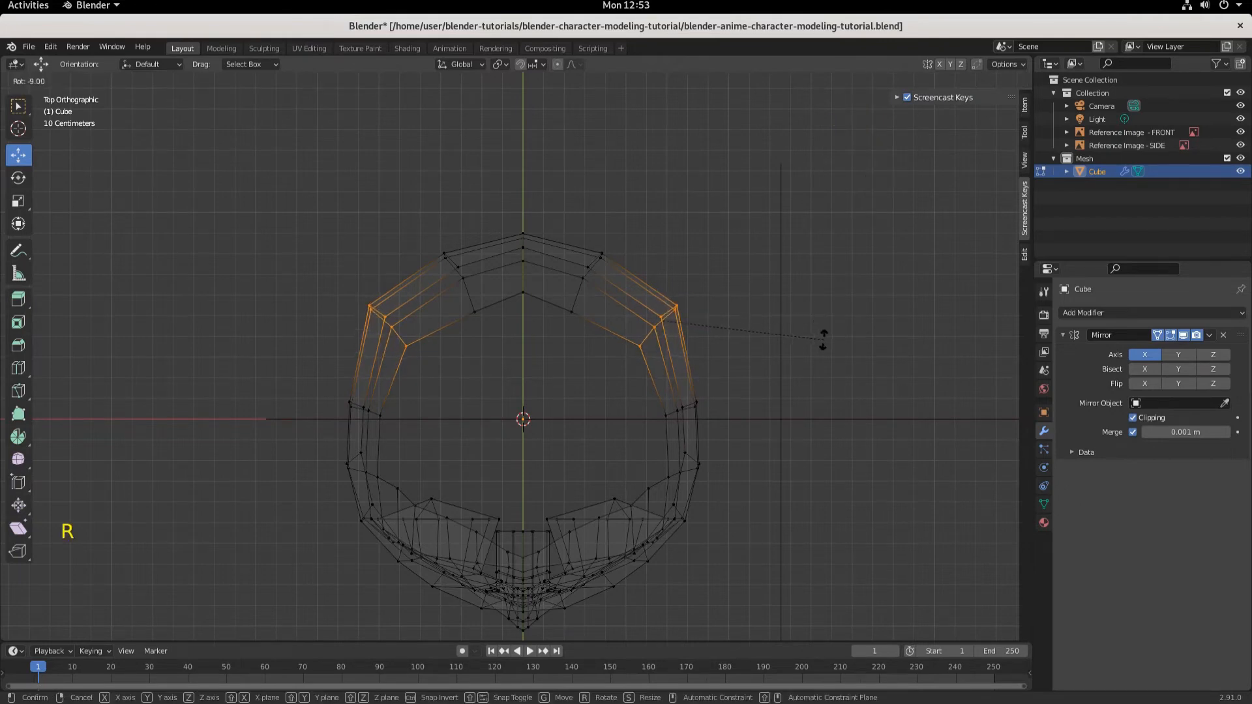
left_click(825, 352)
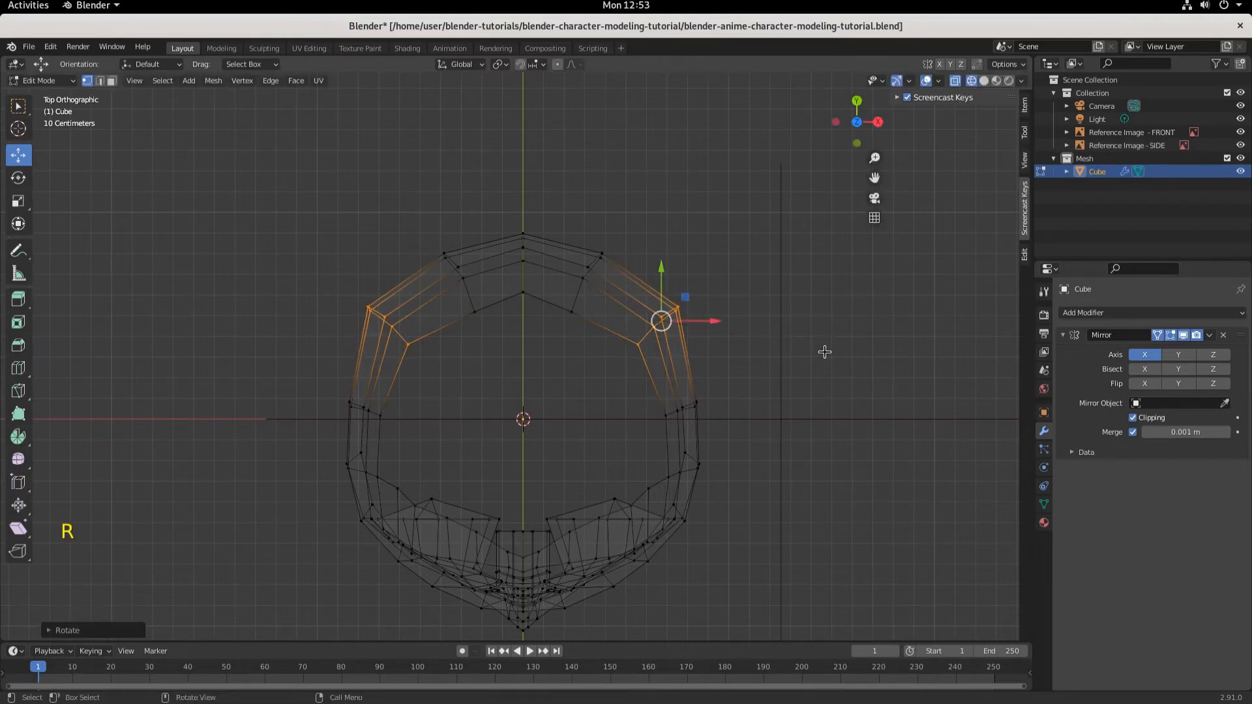
Move the rear vertex column beside the centreline slightly outward along X and backward along Y, and select the rear centreline vertices
left_click_drag(559, 204, 619, 348)
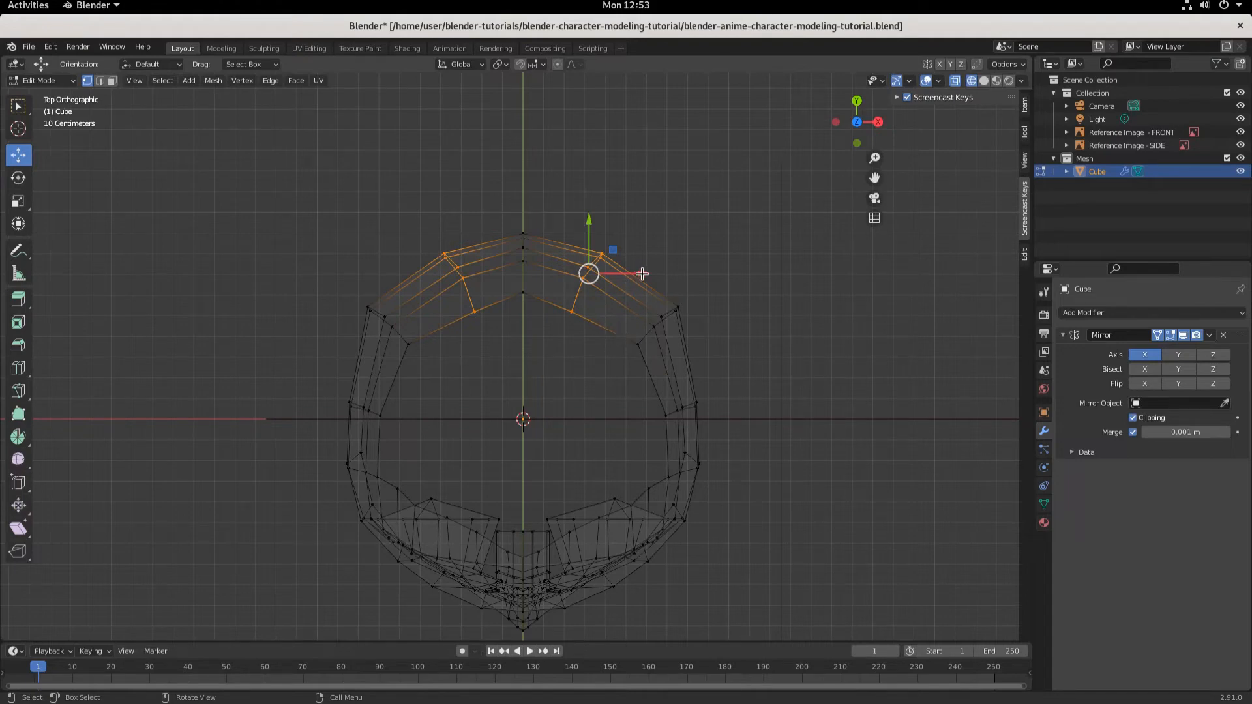
left_click_drag(637, 275, 643, 274)
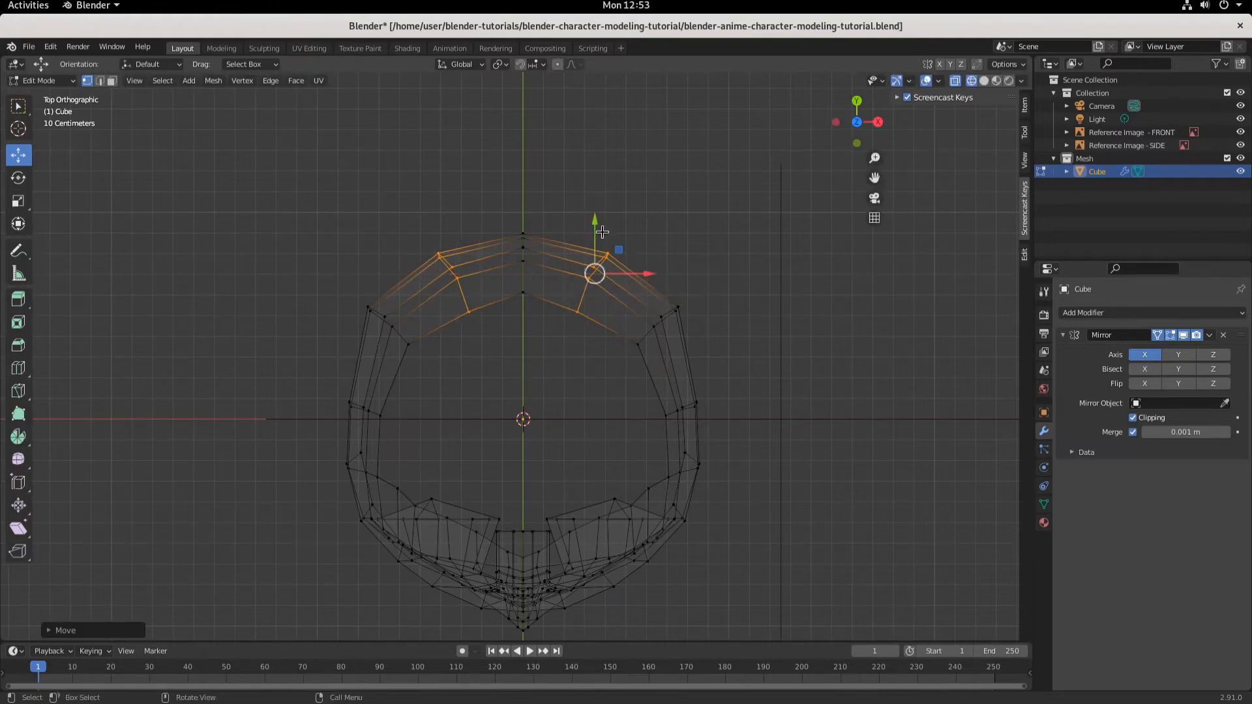
left_click_drag(595, 223, 588, 213)
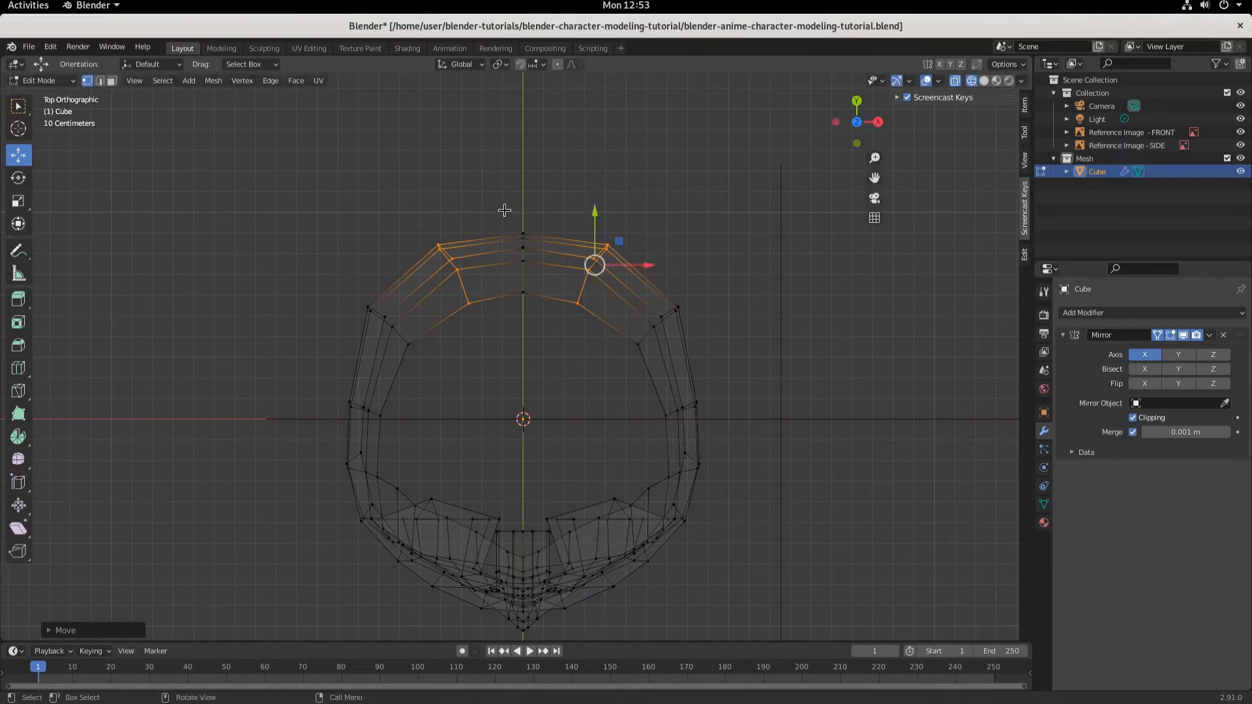
left_click_drag(506, 209, 540, 303)
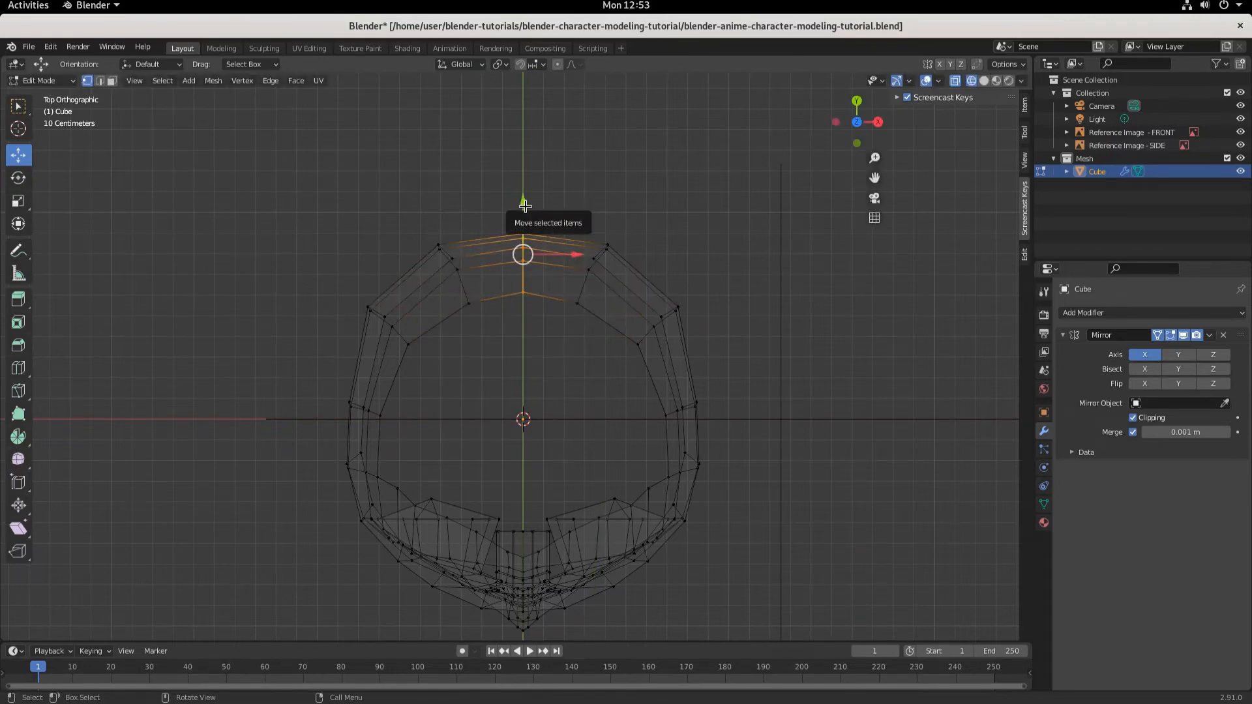
In side view, move the jaw-edge vertex level with the mouth slightly backward along Y and save the file
key("KP_3")
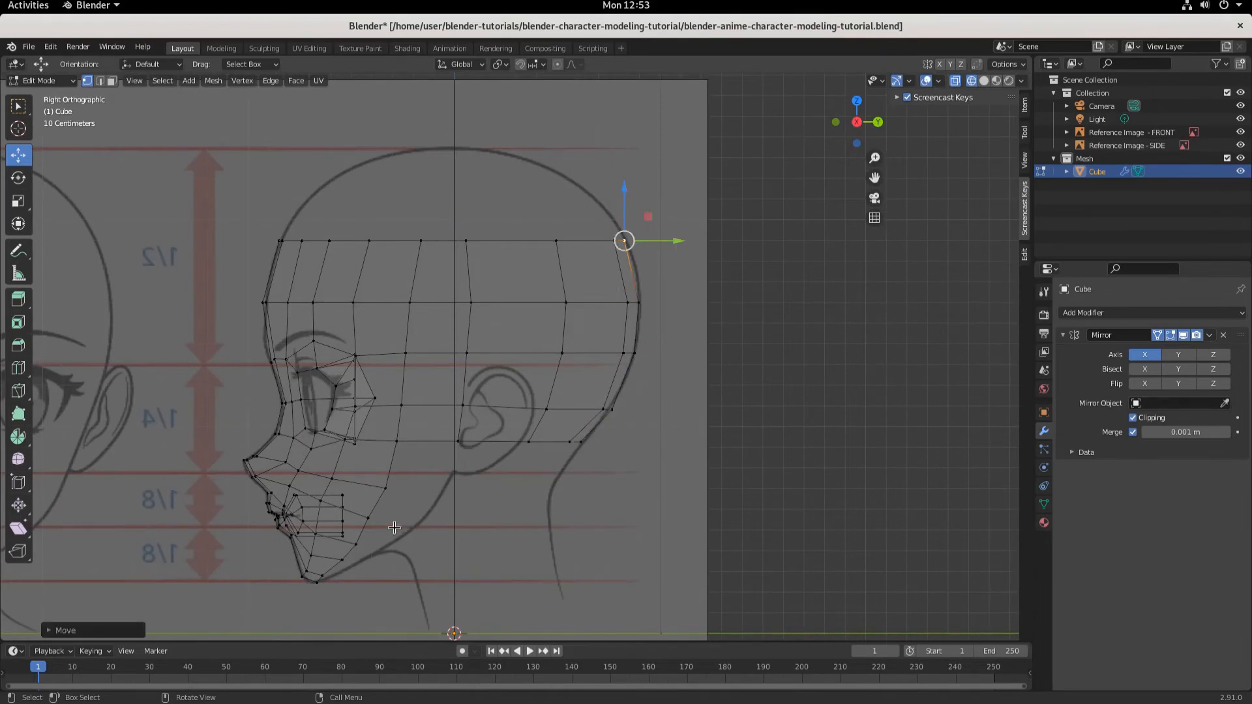
left_click(367, 518)
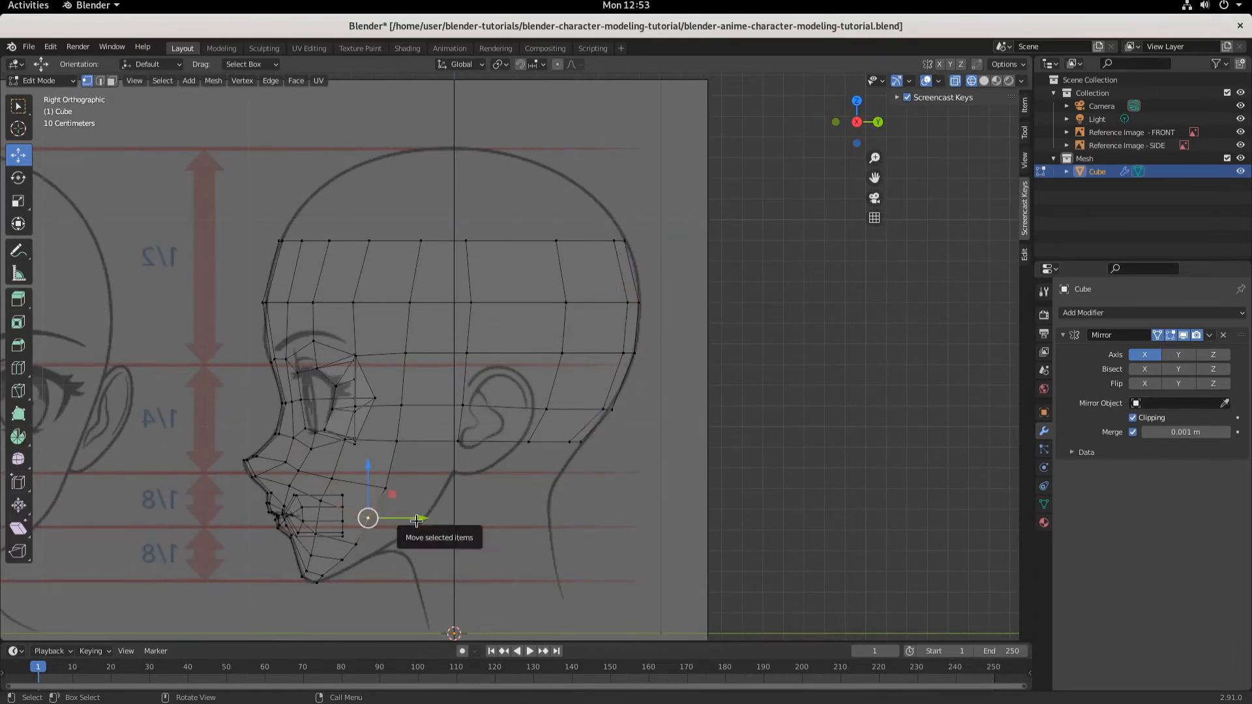
left_click_drag(412, 525, 424, 524)
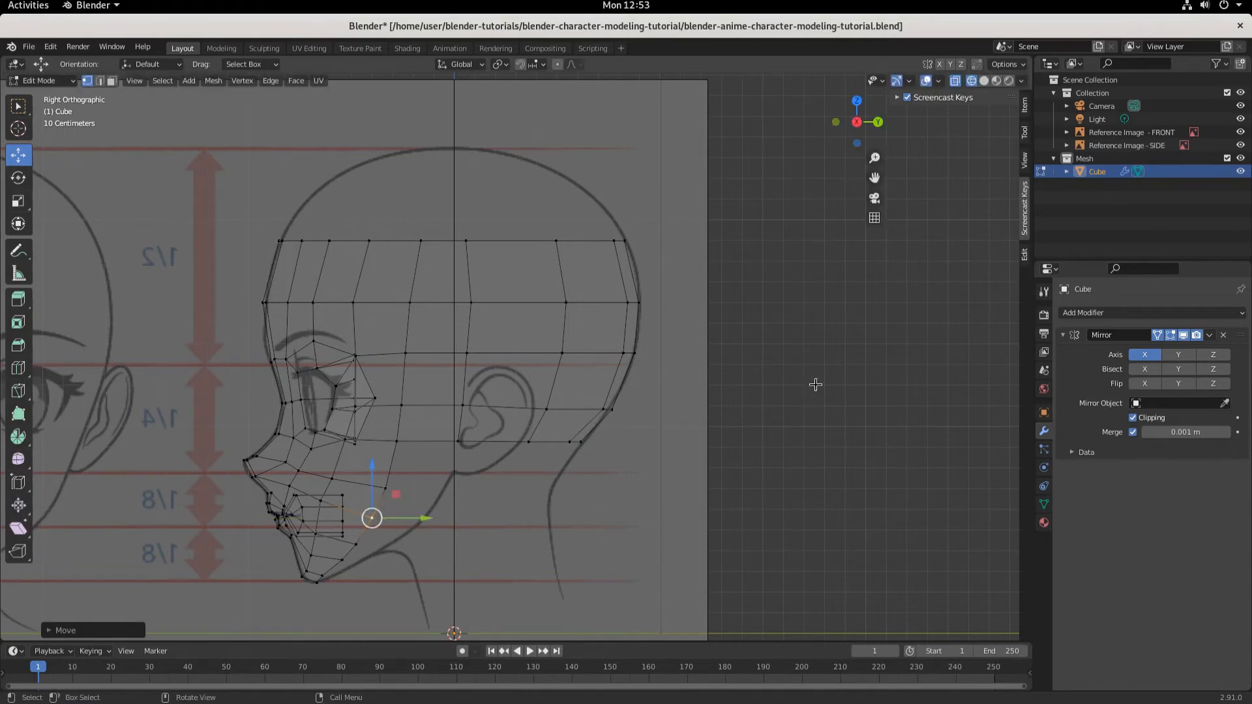
key("ctrl")
key("ctrl+s")
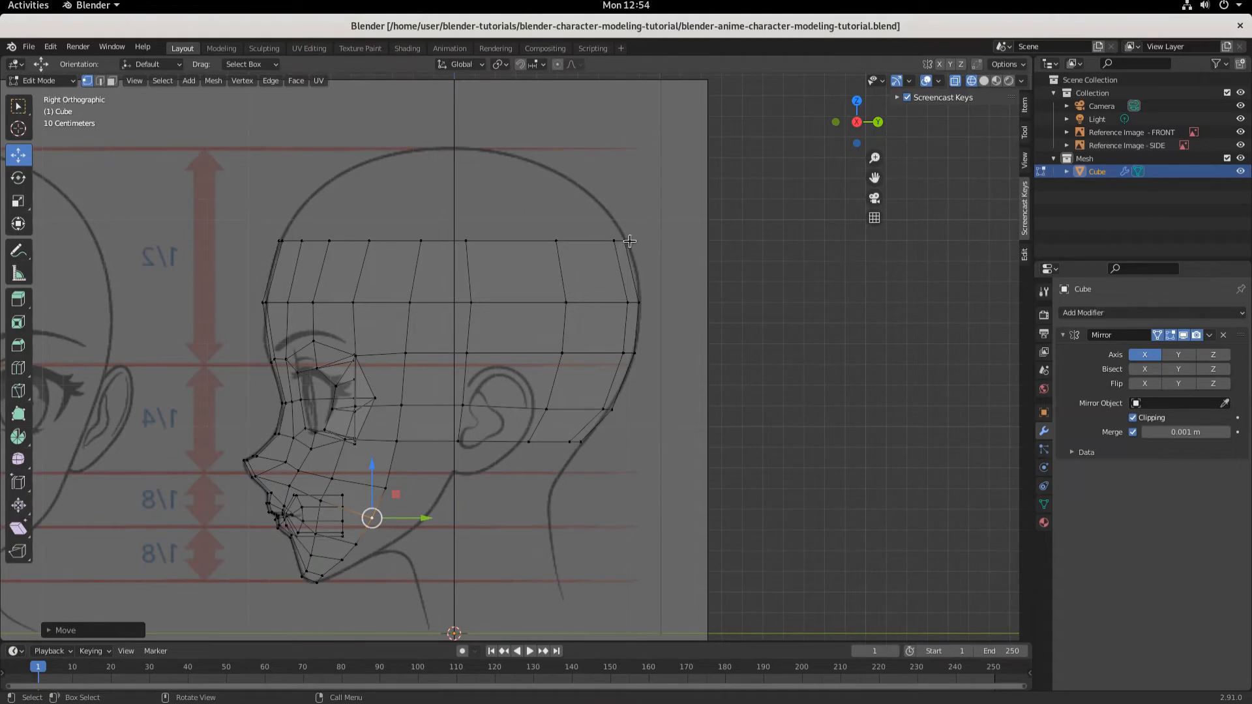
Select the rearmost vertical edge loop and move it slightly backward along Y onto the head outline
left_click(624, 241)
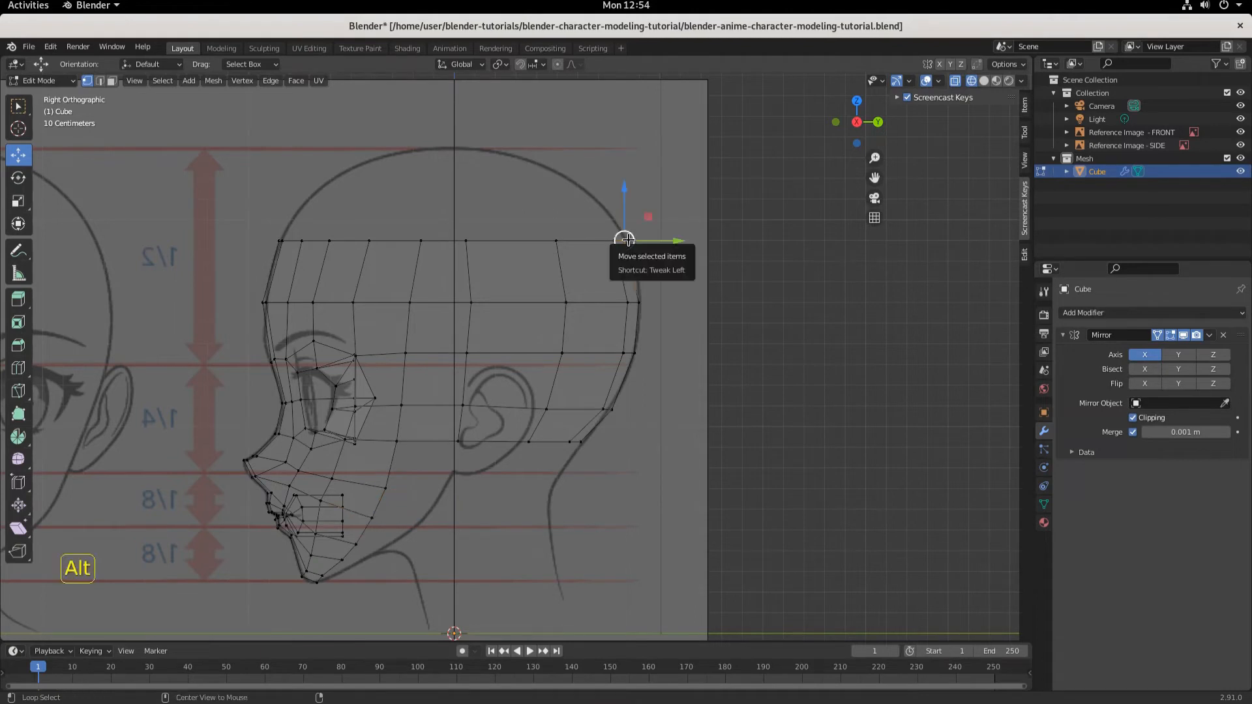
left_click(620, 241, "alt")
left_click(645, 301, "alt")
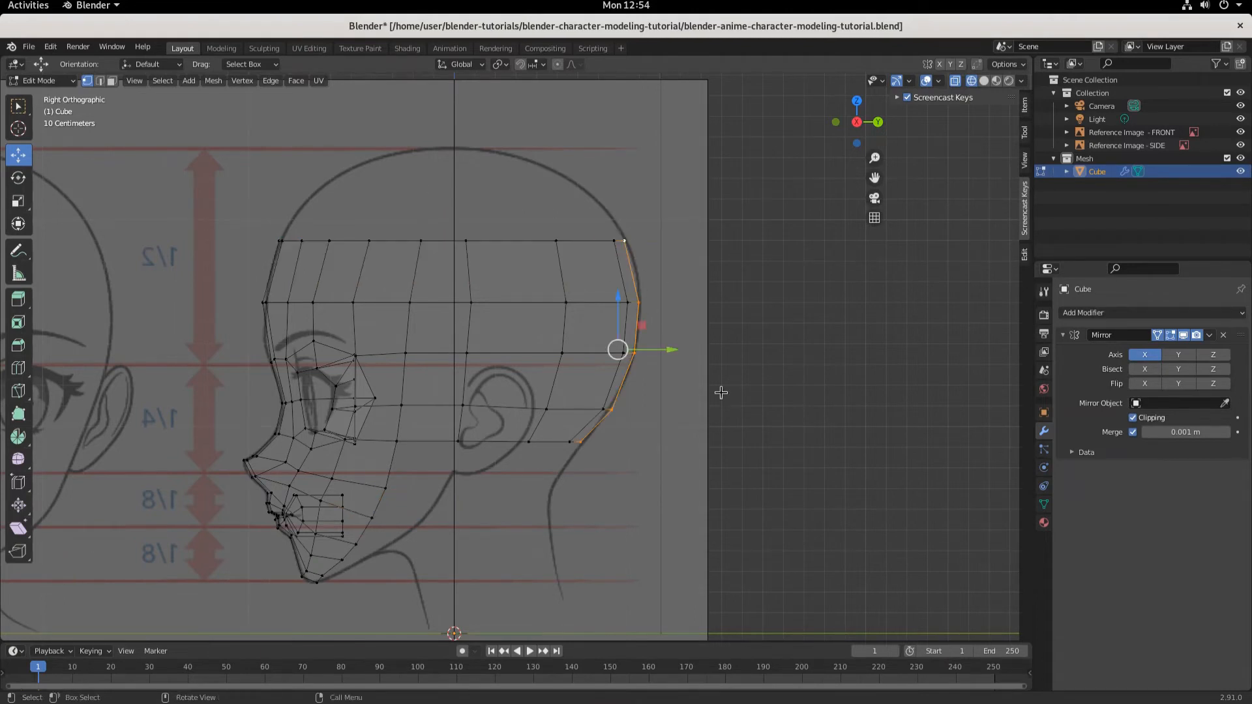
left_click_drag(676, 351, 680, 354)
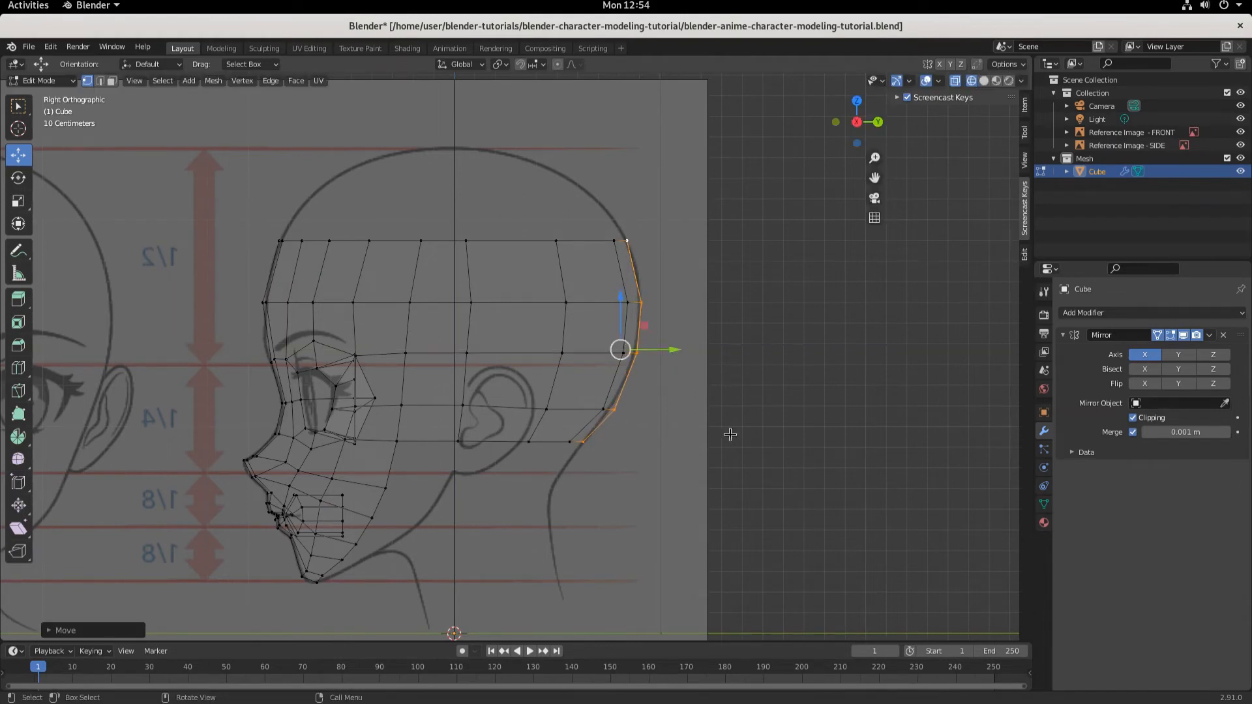
Move the rearmost vertex of the second-lowest row slightly forward along Y onto the head outline and save the file
left_click(611, 406)
left_click_drag(661, 411, 655, 410)
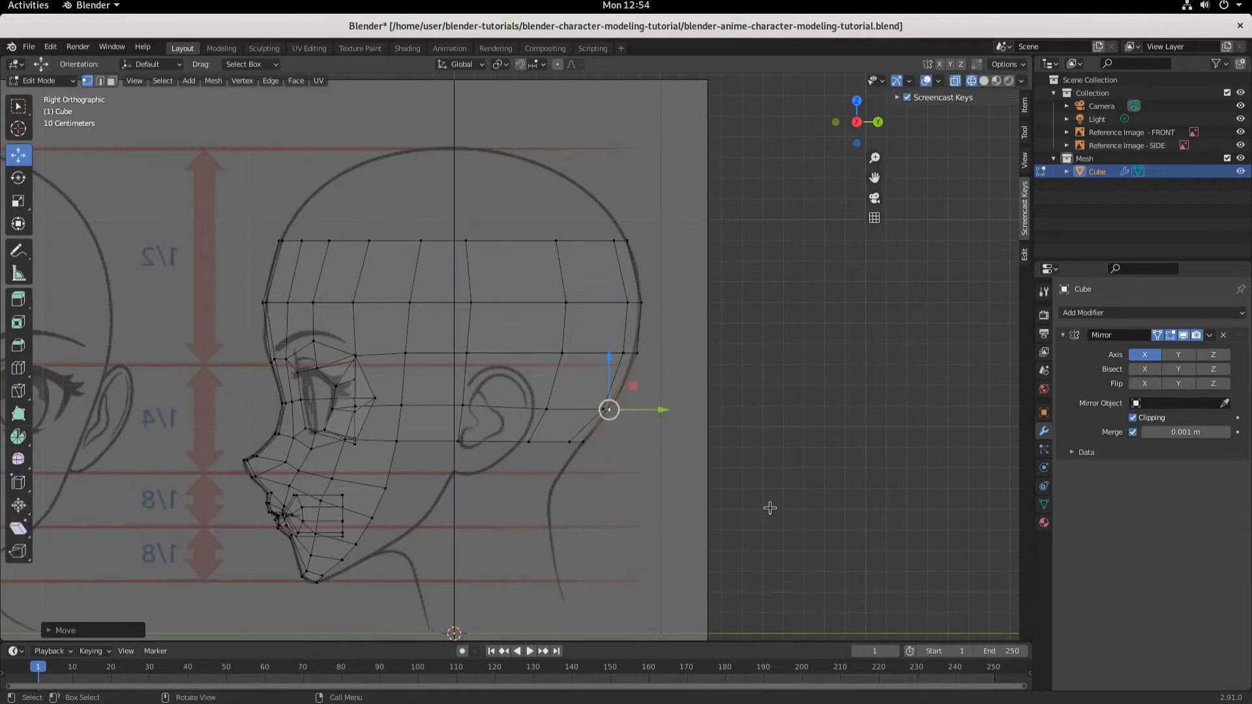
key("ctrl+s")
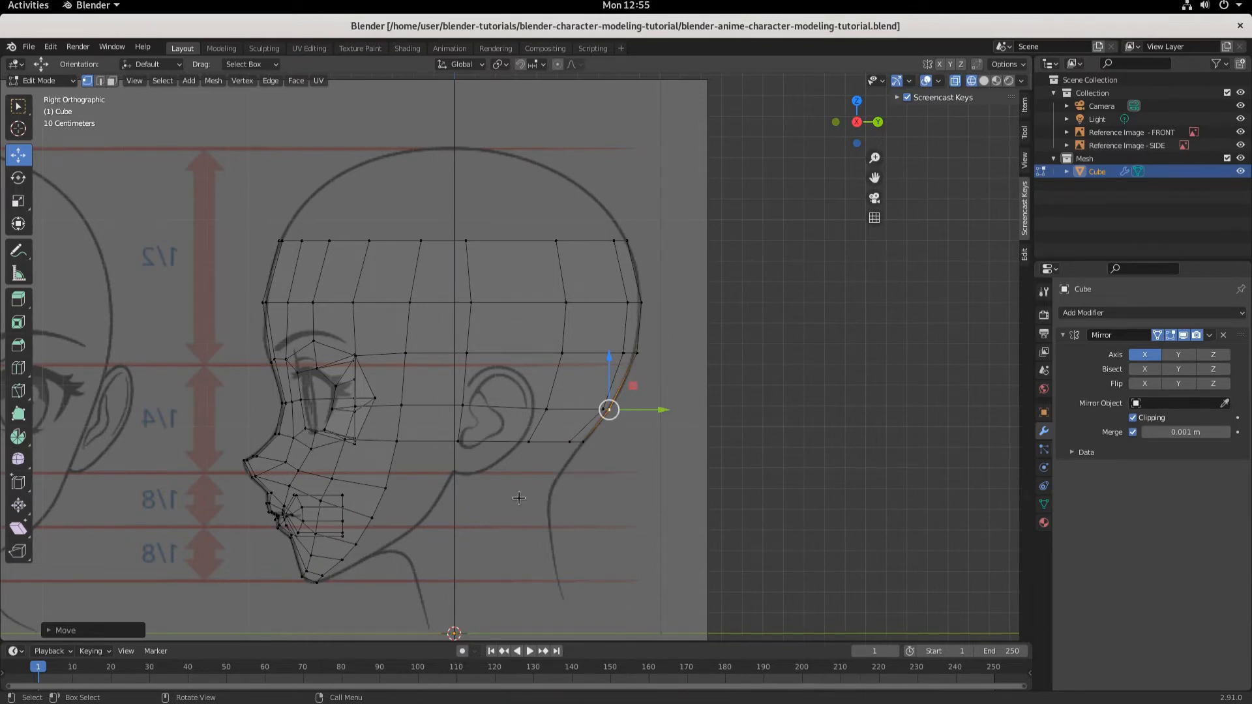
Switch to Object Mode and rename the Cube object as Head Mesh
middle_click_drag(518, 498, 539, 440, "shift")
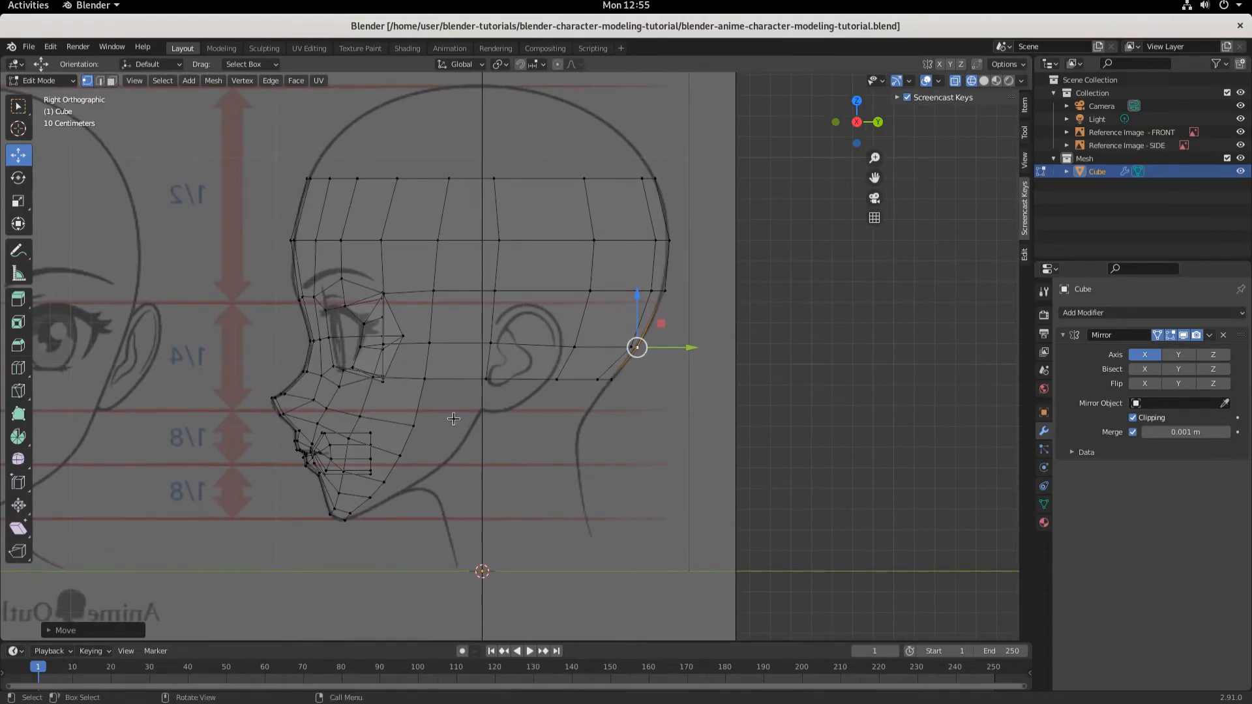
left_click(41, 80)
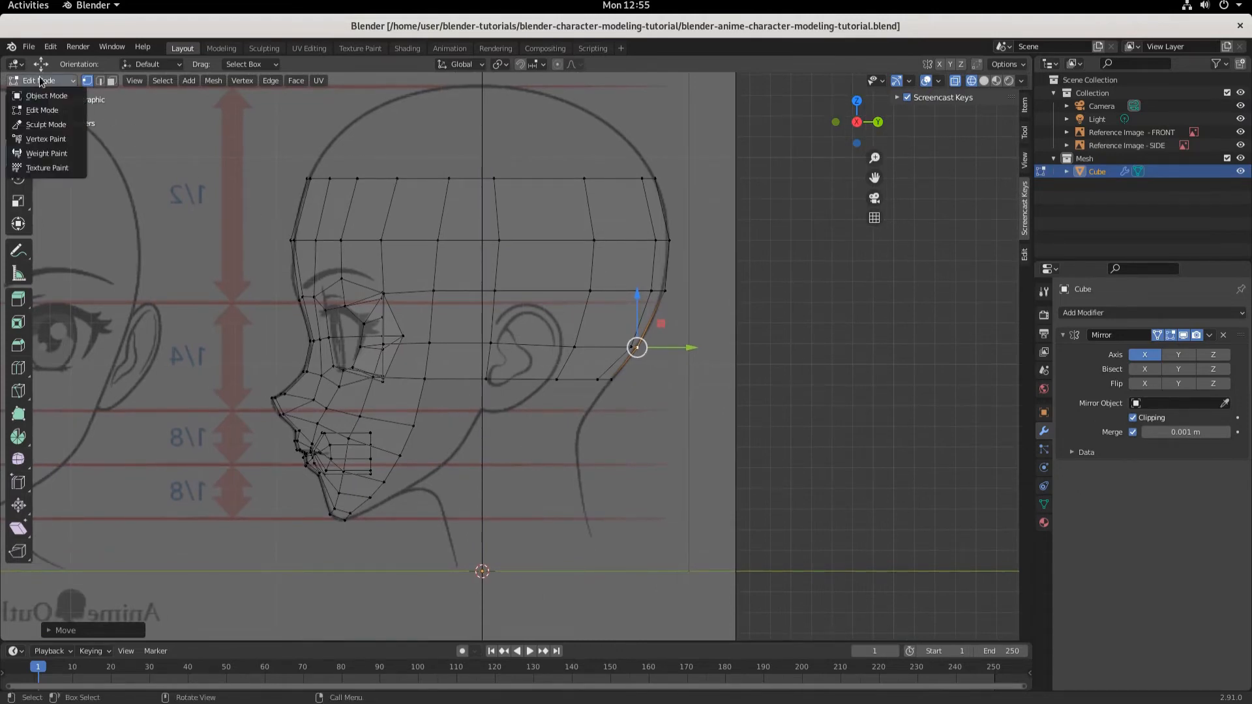
left_click(45, 96)
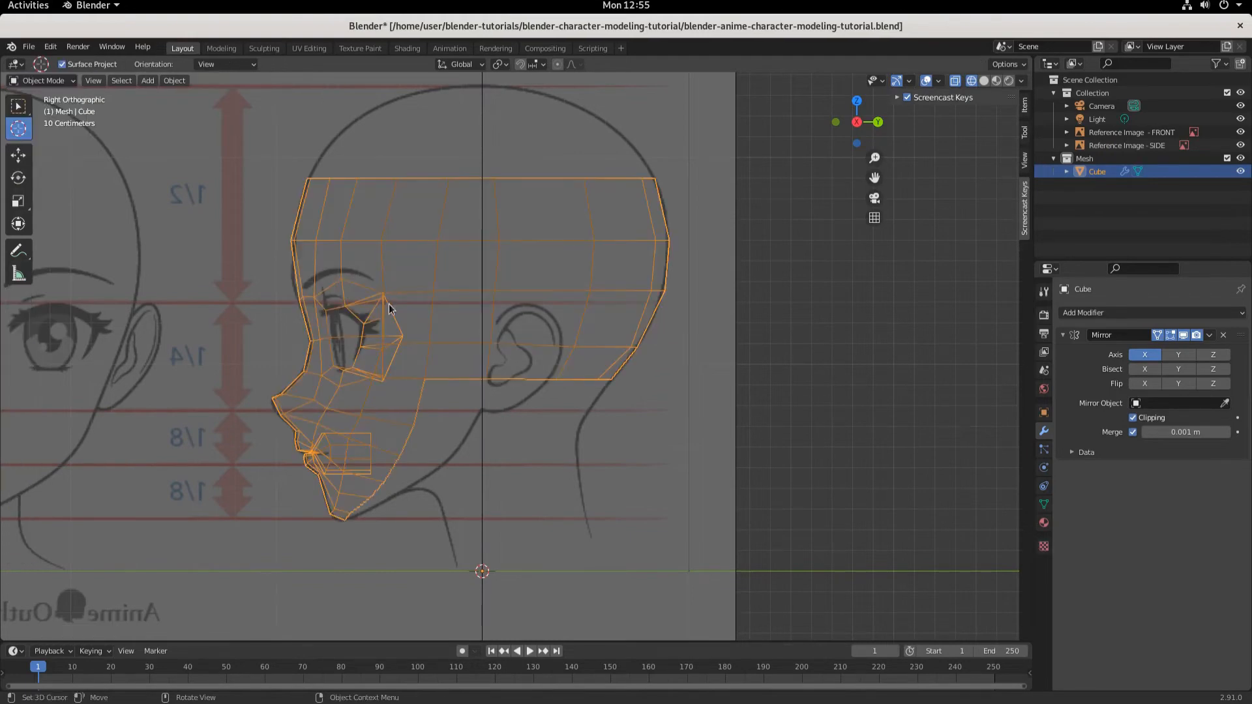
double_click(1096, 171)
type("H")
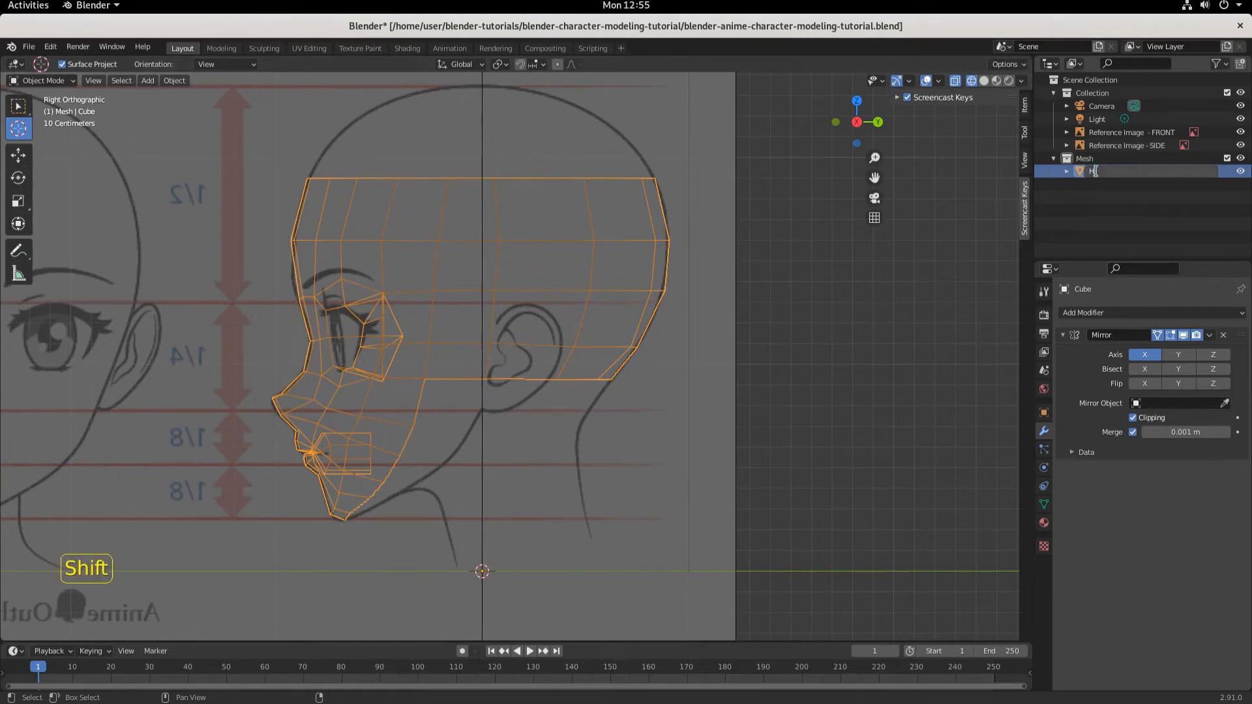
type("ead Mesh")
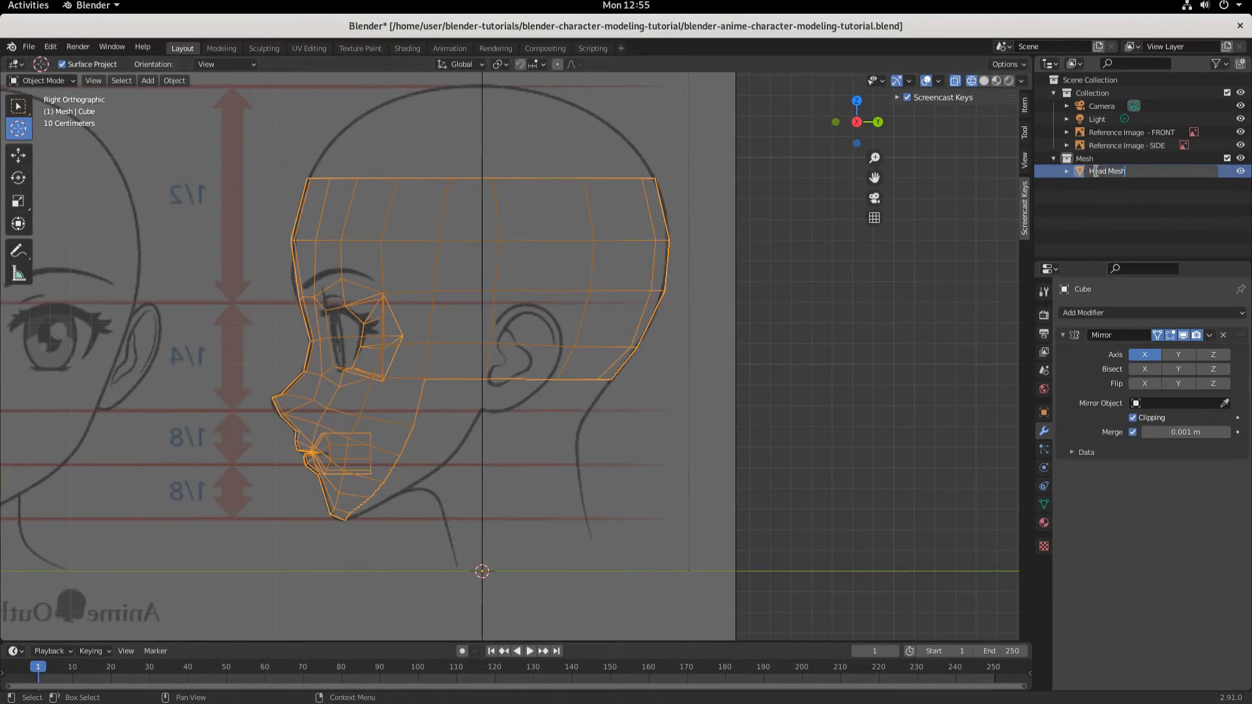
key("Return")
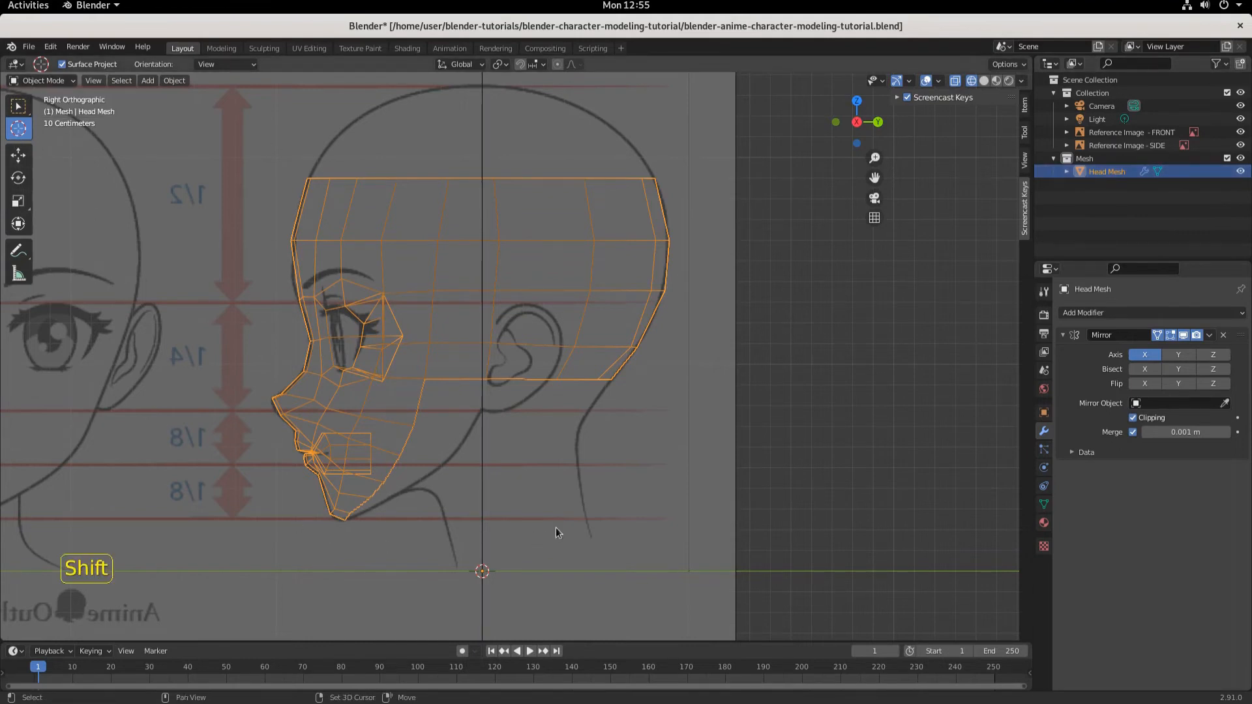
Add a mesh circle at the world origin and set it to 8 vertices
key("shift+a")
mouse_move(555, 440)
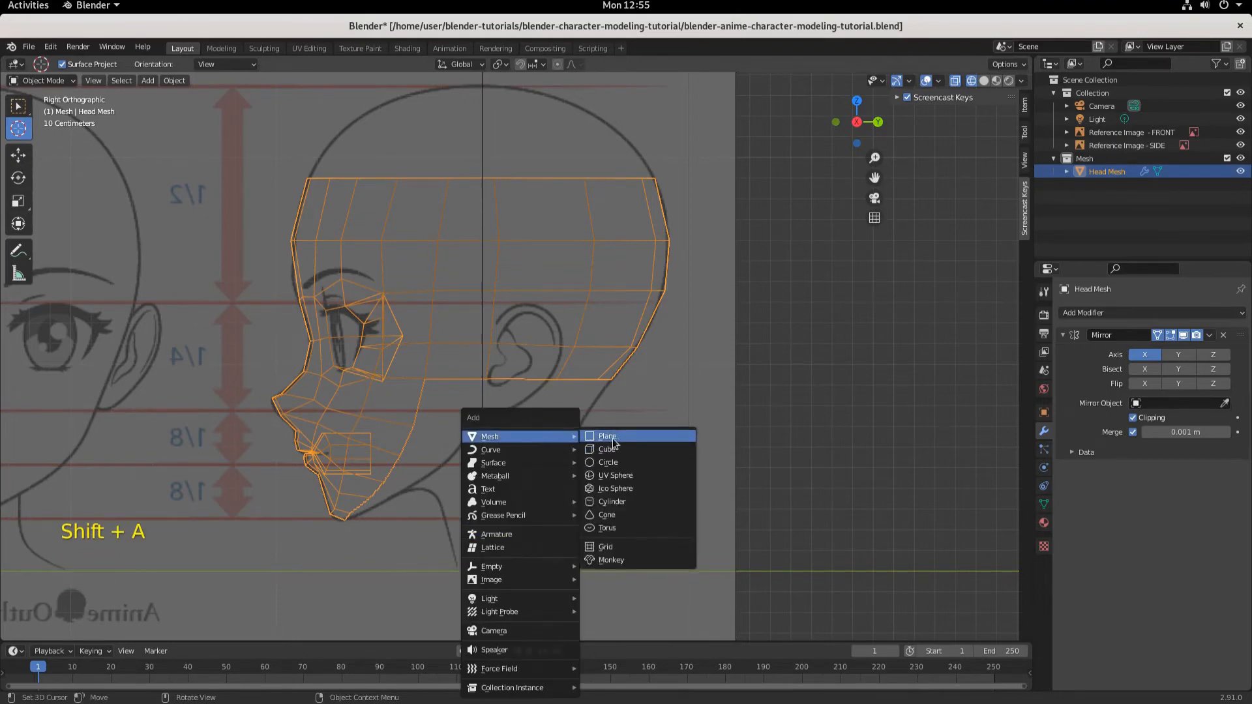
left_click(632, 463)
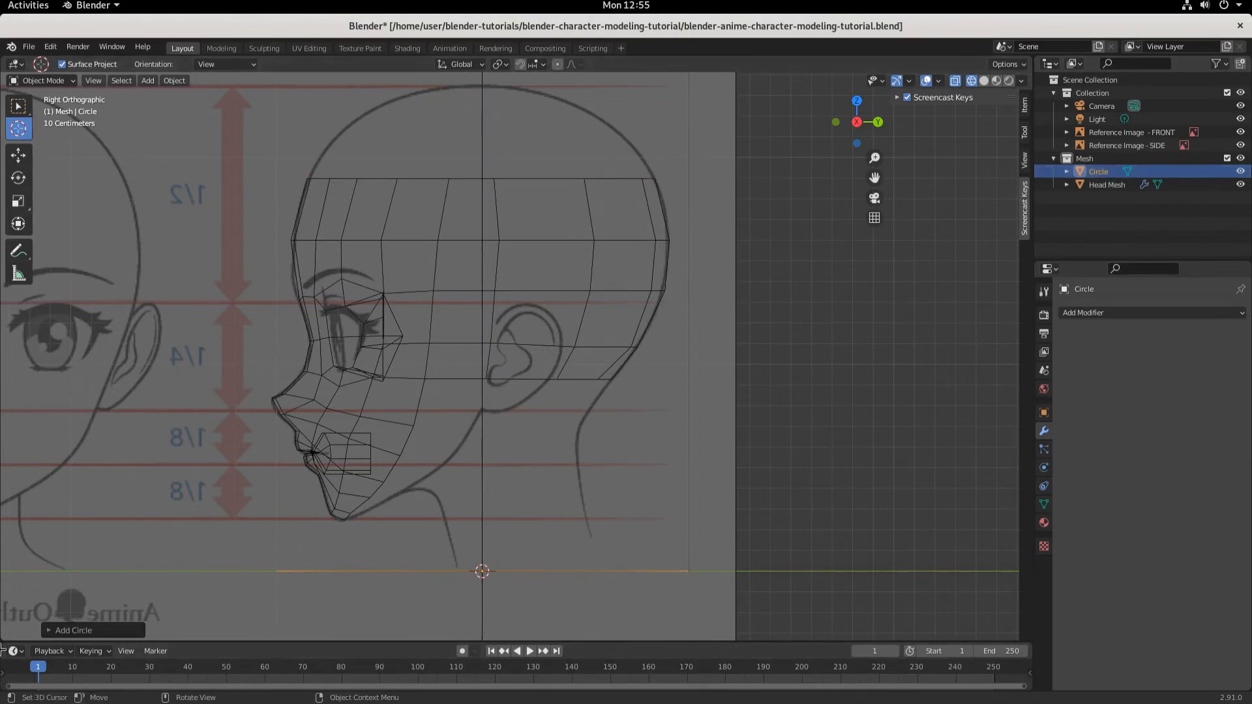
left_click(48, 629)
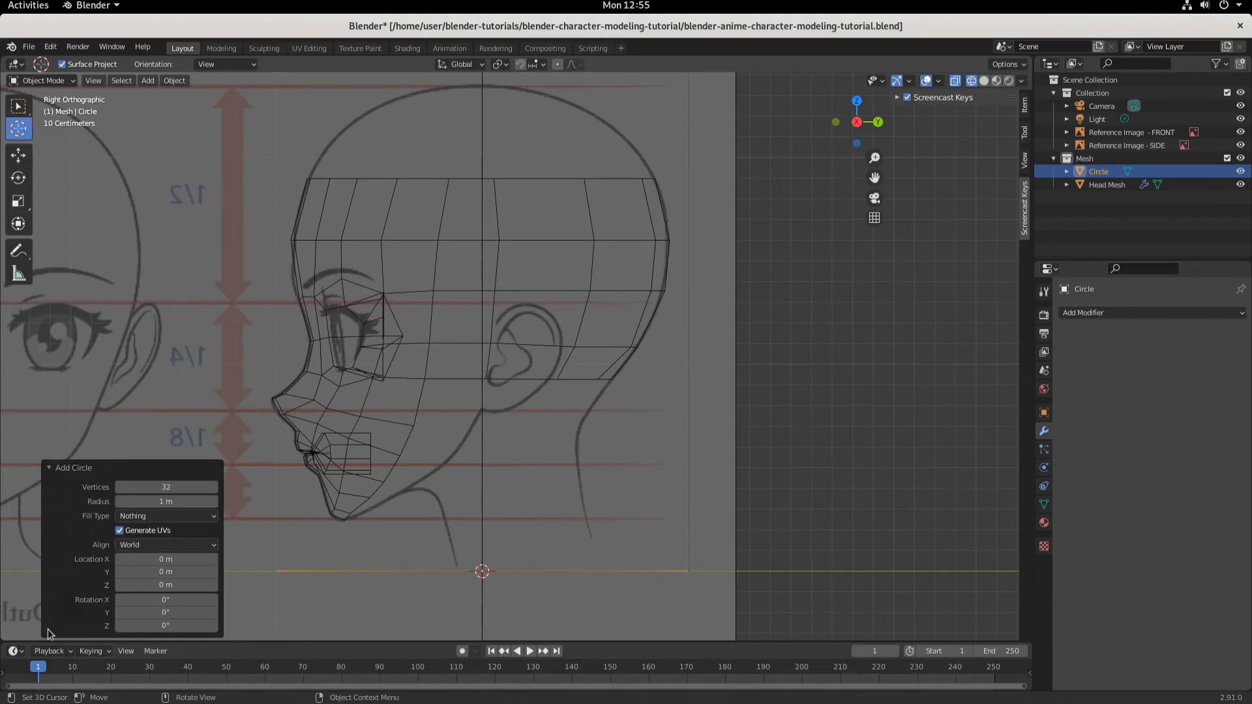
left_click(179, 485)
type("8")
Rename the new Circle object as Neck
left_click(1103, 190)
double_click(1103, 172)
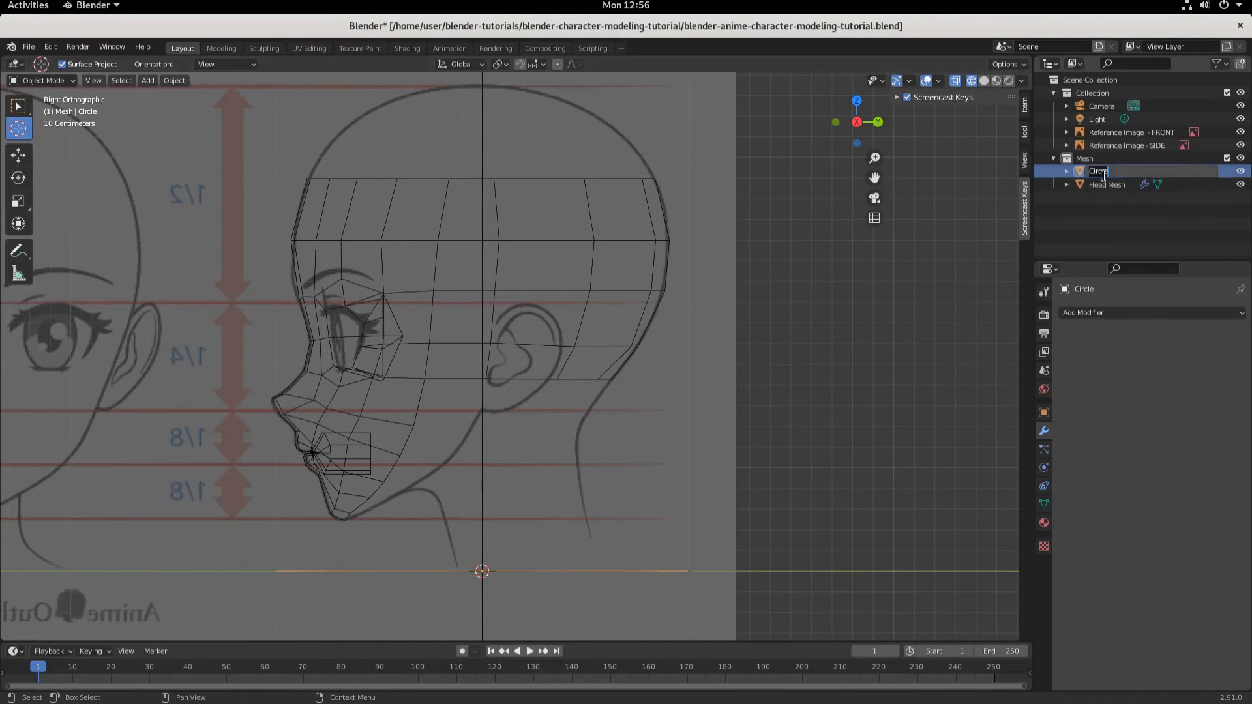
type("Neck")
key("Return")
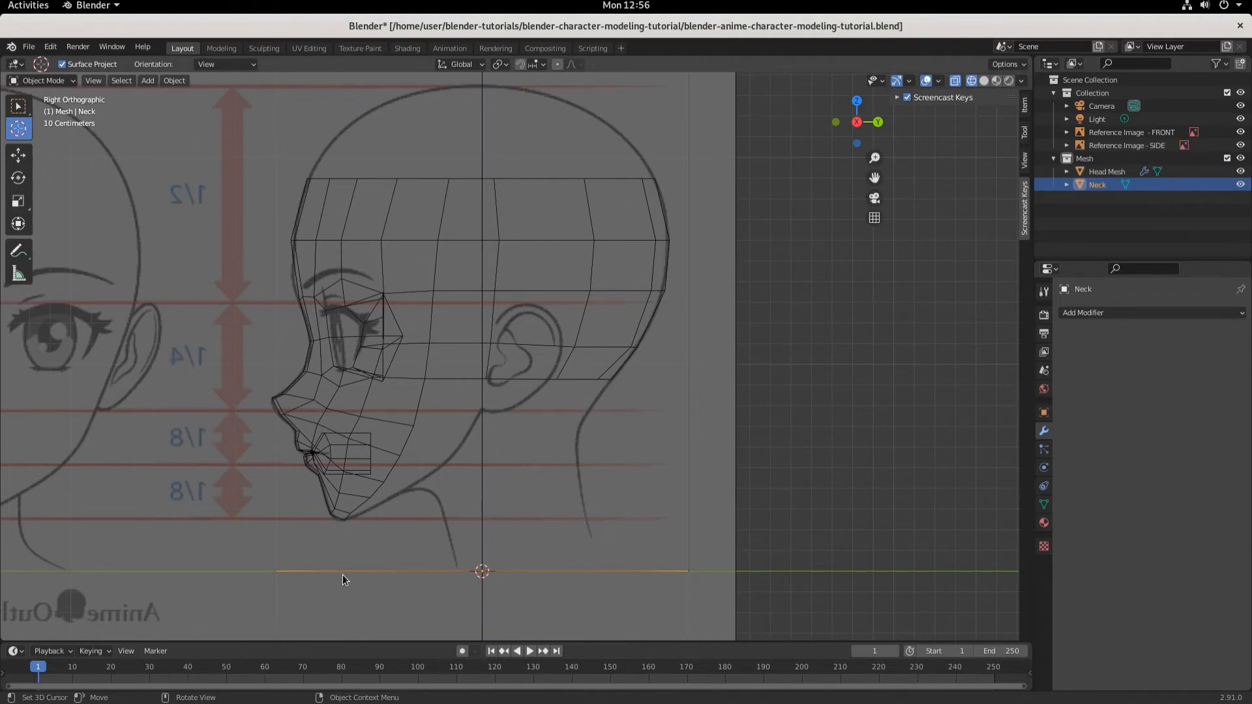
Snap the 3D cursor to the world origin
key("shift+s")
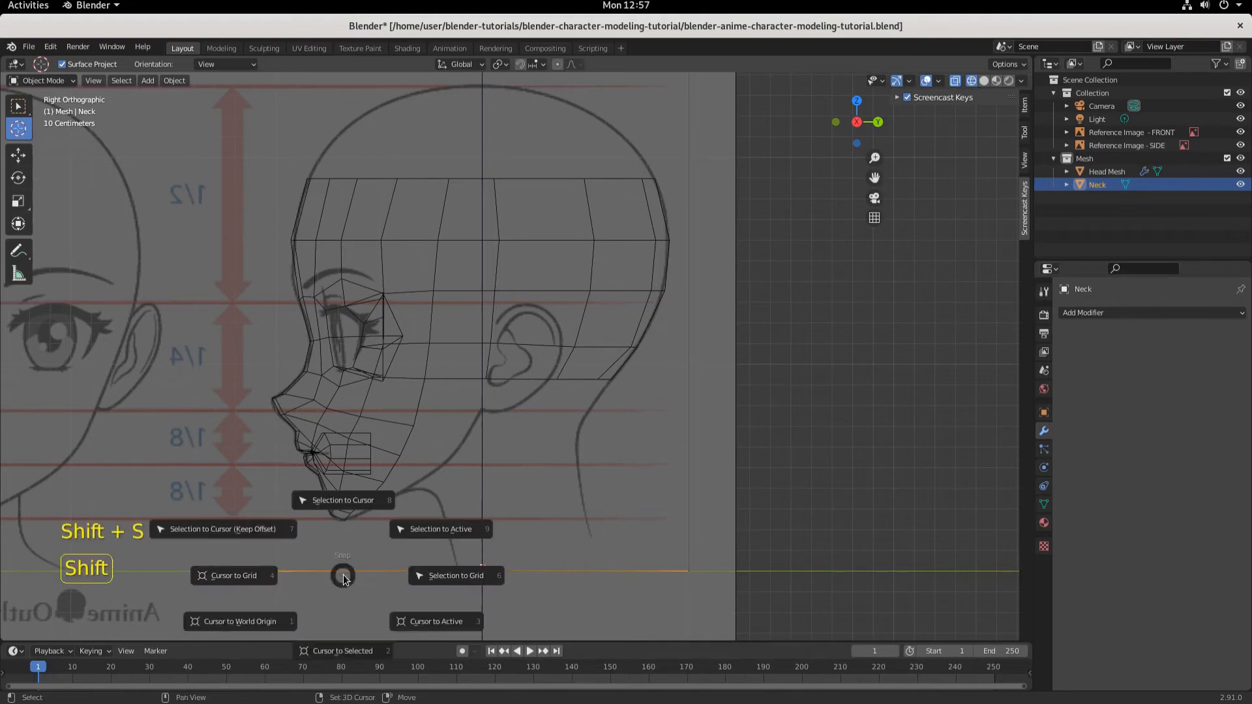
left_click(233, 621)
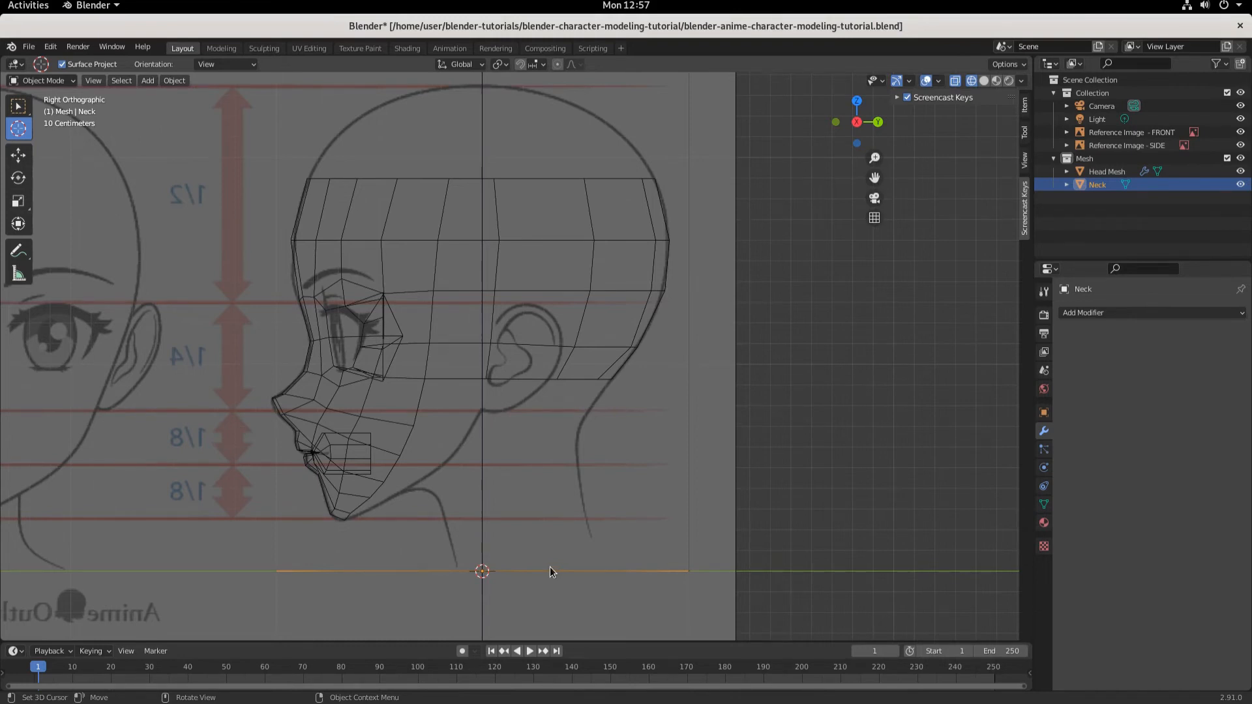
key("shift+s")
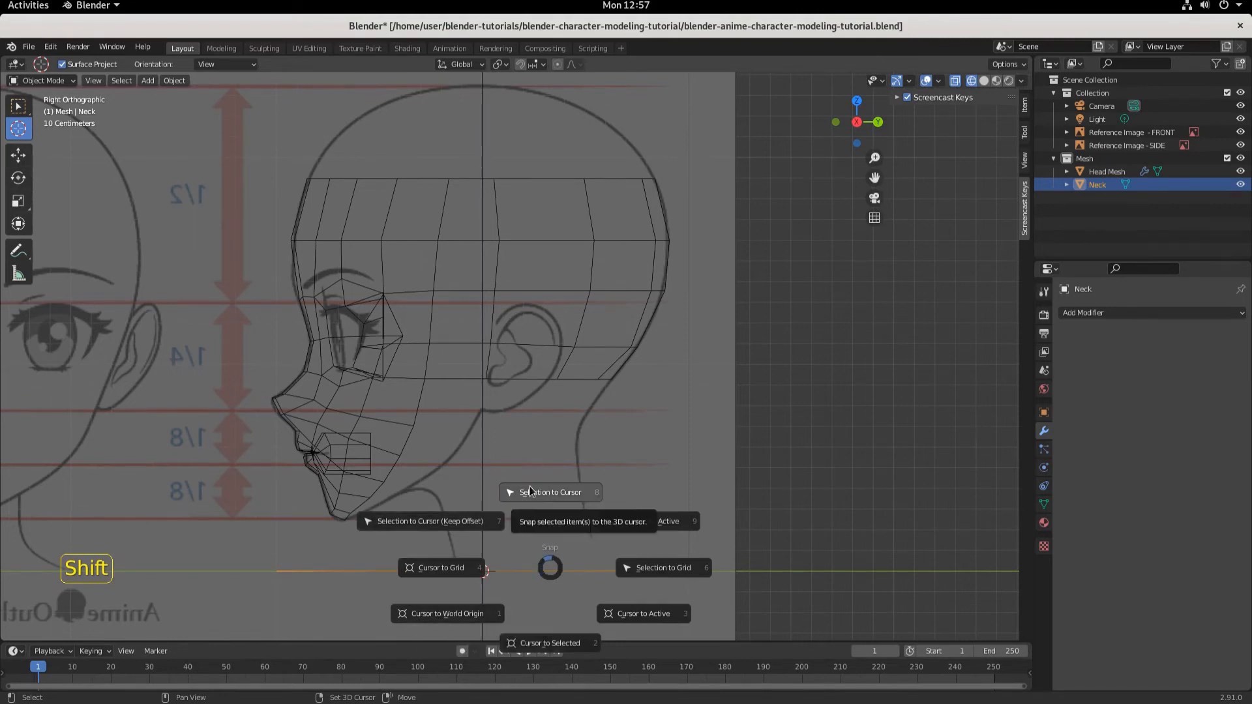
left_click(445, 613)
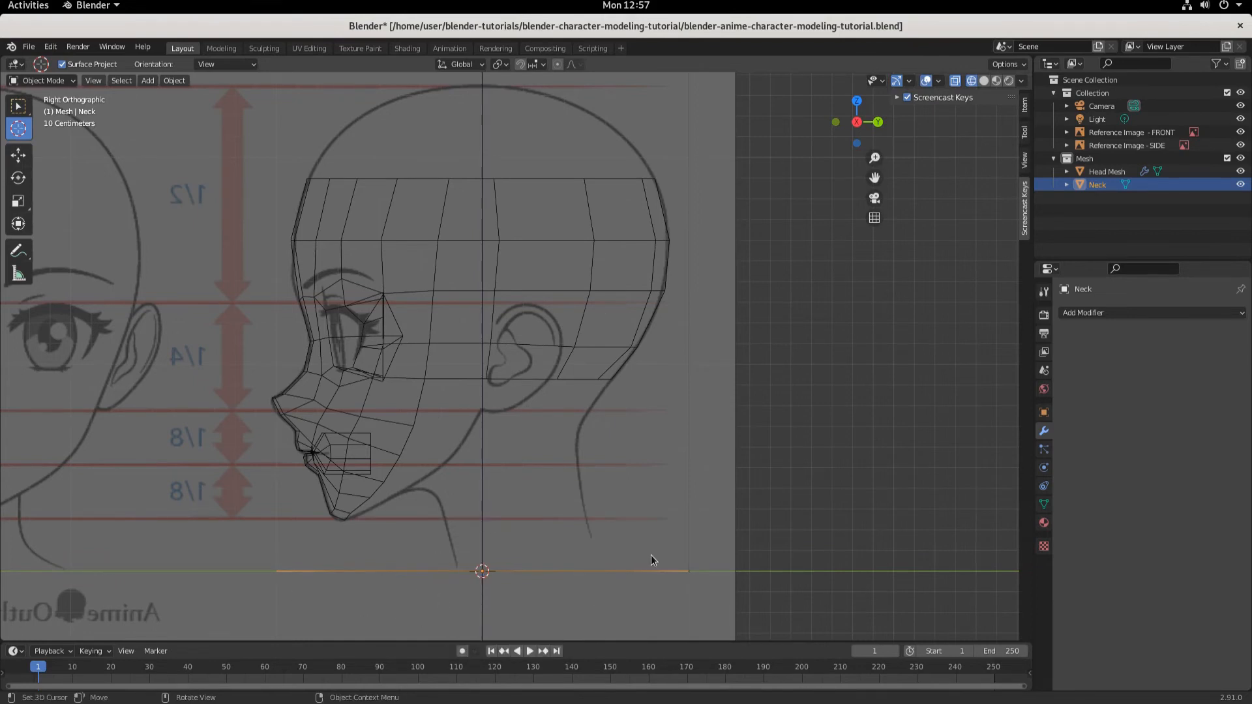
In front view, raise the neck circle about 0.247 m along Z to chin level and scale it by about 0.273 to the neck's width
key("KP_1")
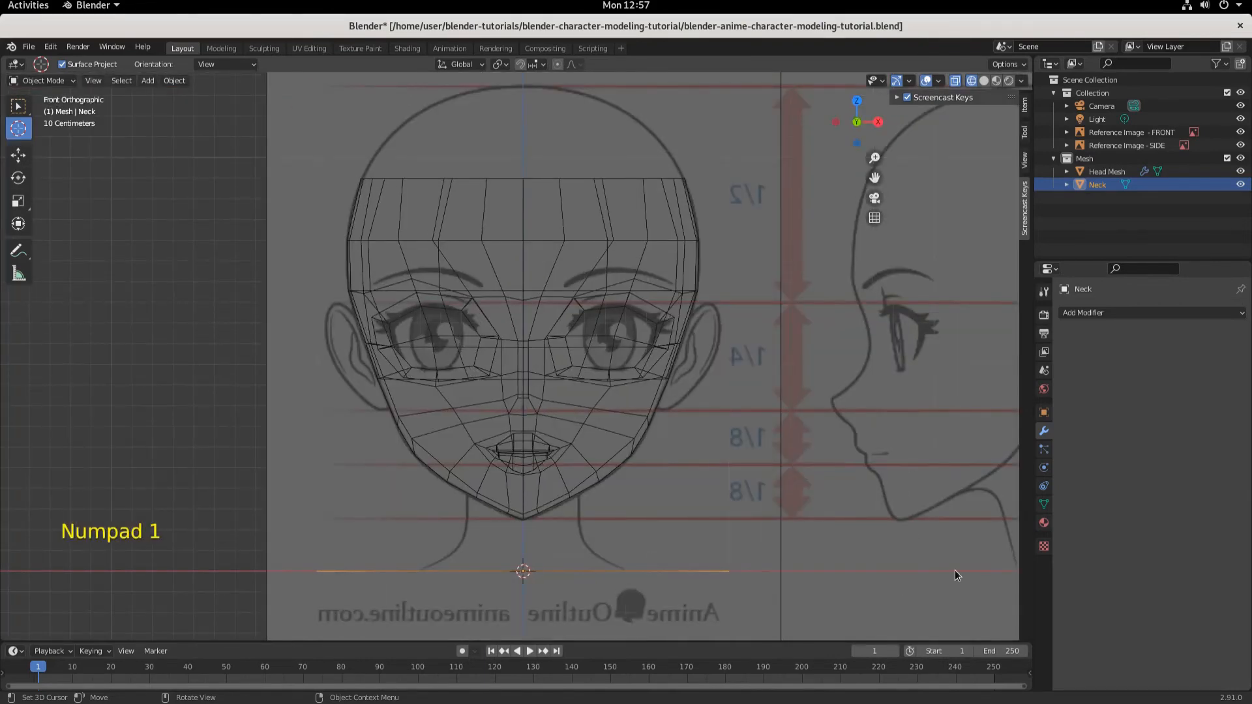
key("g")
key("z")
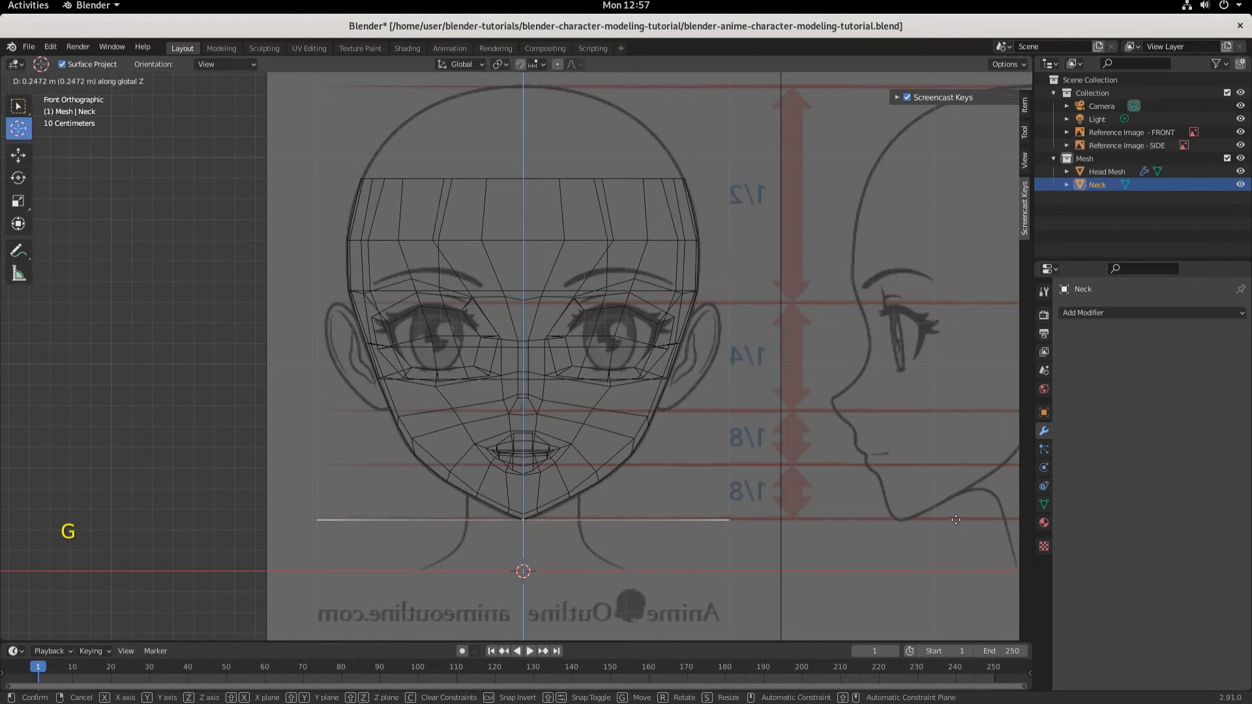
left_click(954, 520)
key("s")
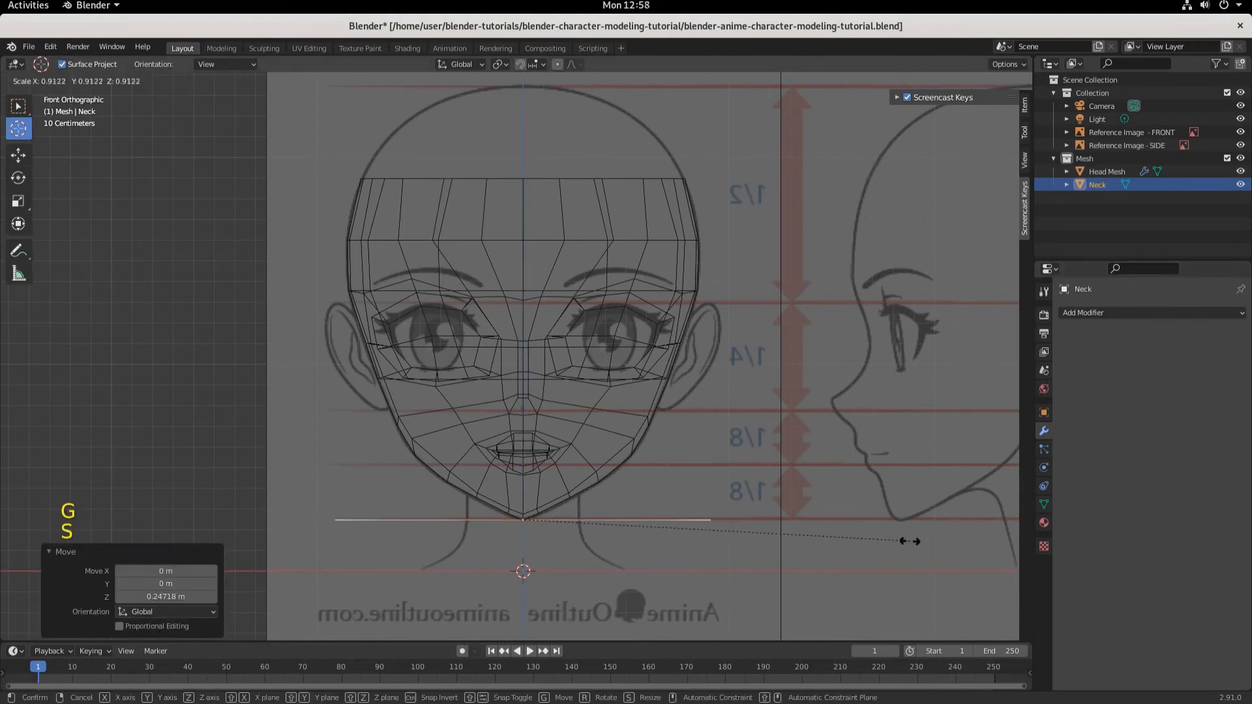
left_click(599, 607)
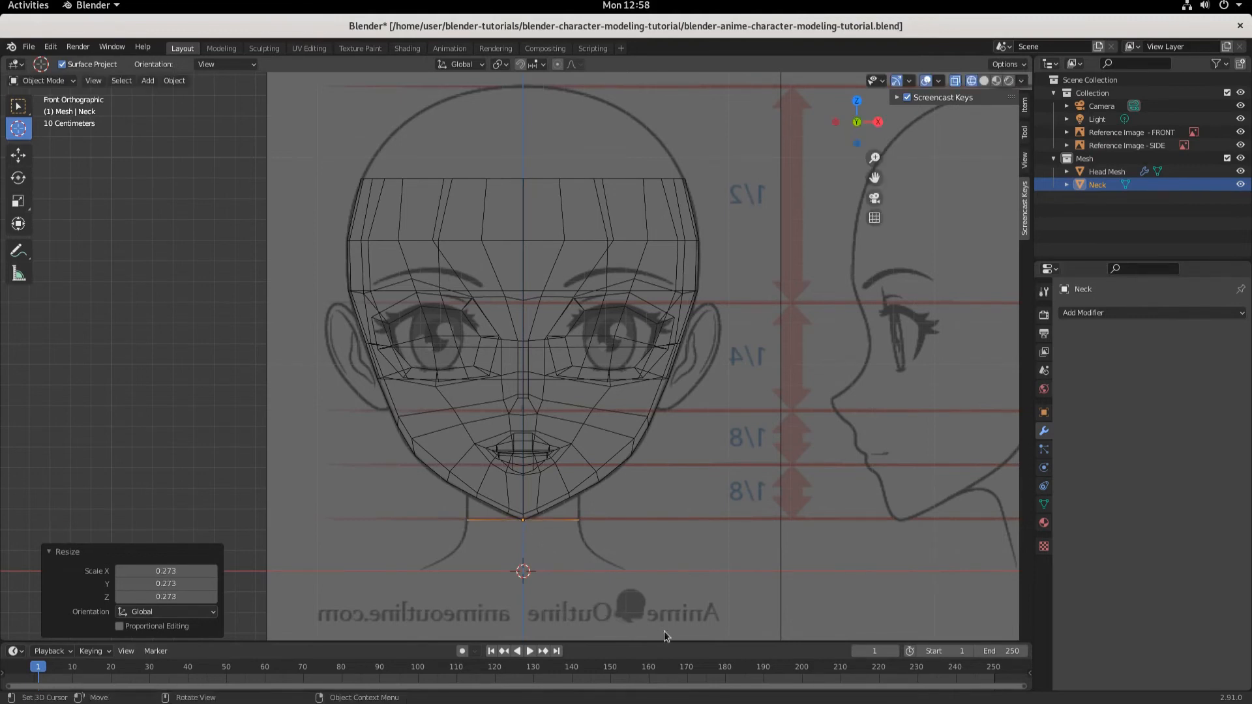
Lower the neck circle about 0.092 m along Z and scale it by about 1.037 to fit the front neck outline
key("g")
key("z")
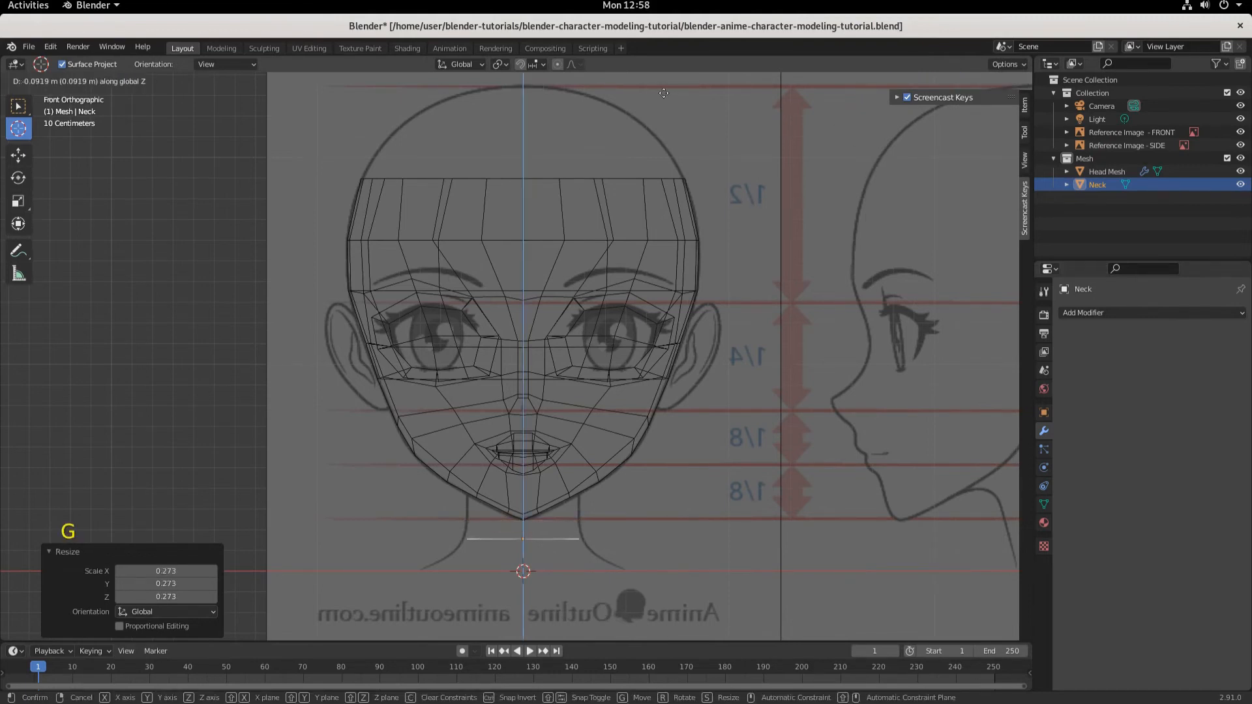
left_click(663, 93)
key("s")
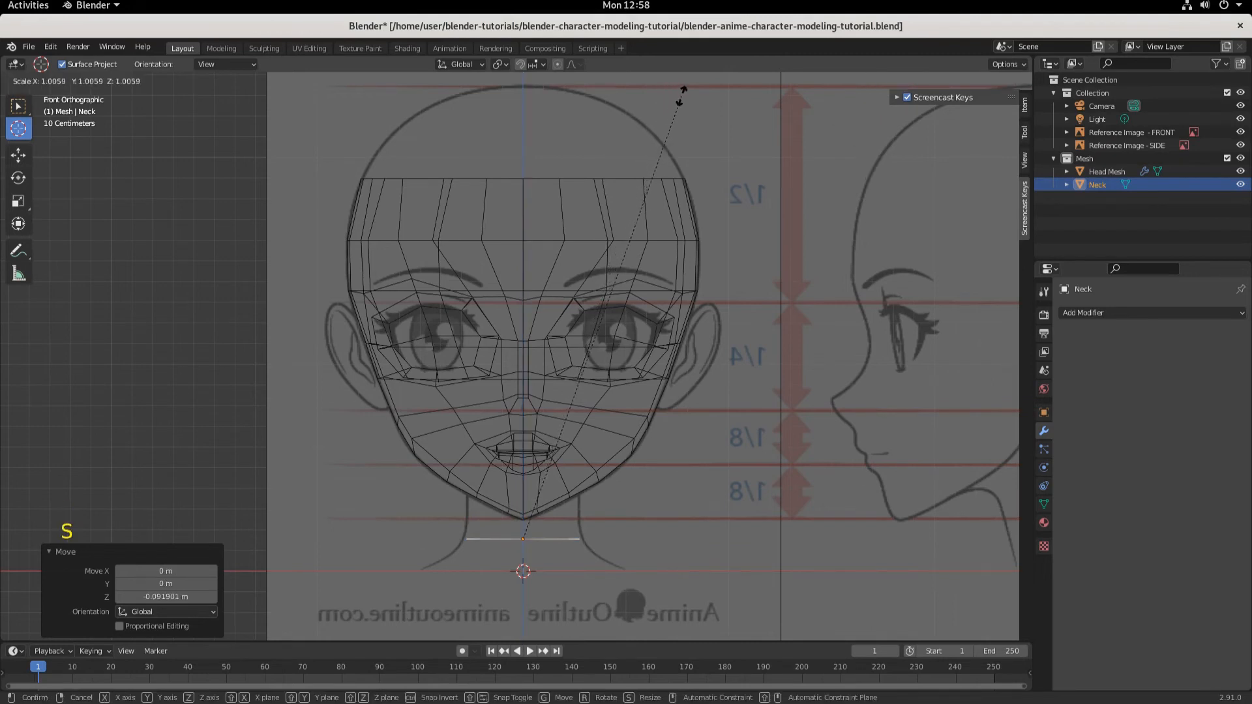
left_click(704, 93)
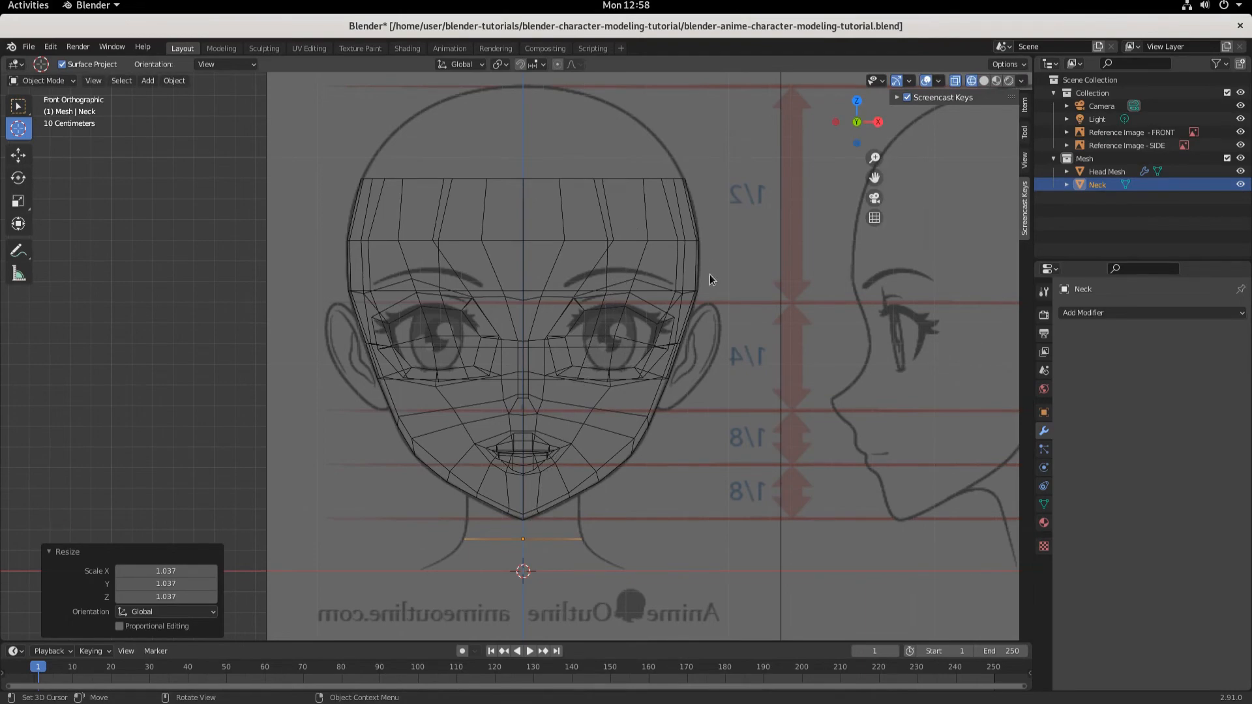
In side view, move the neck circle backward about 0.196 m along Y to sit between the neck lines
key("KP_3")
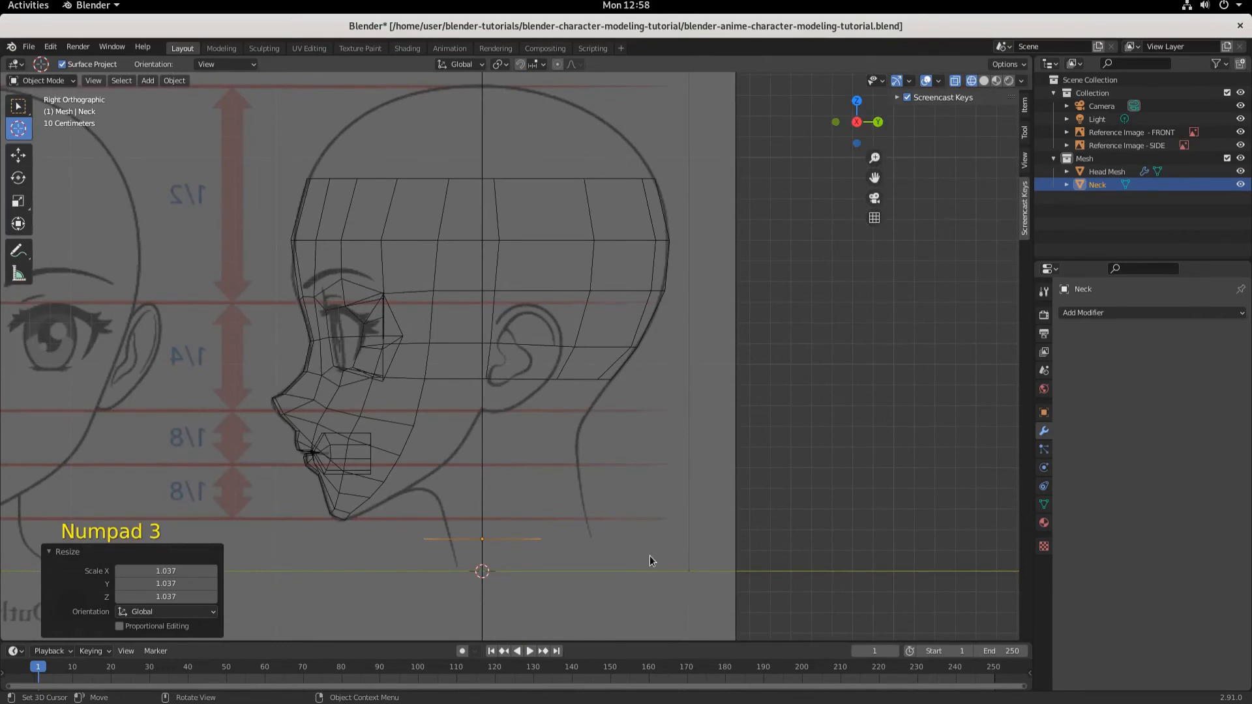
key("g")
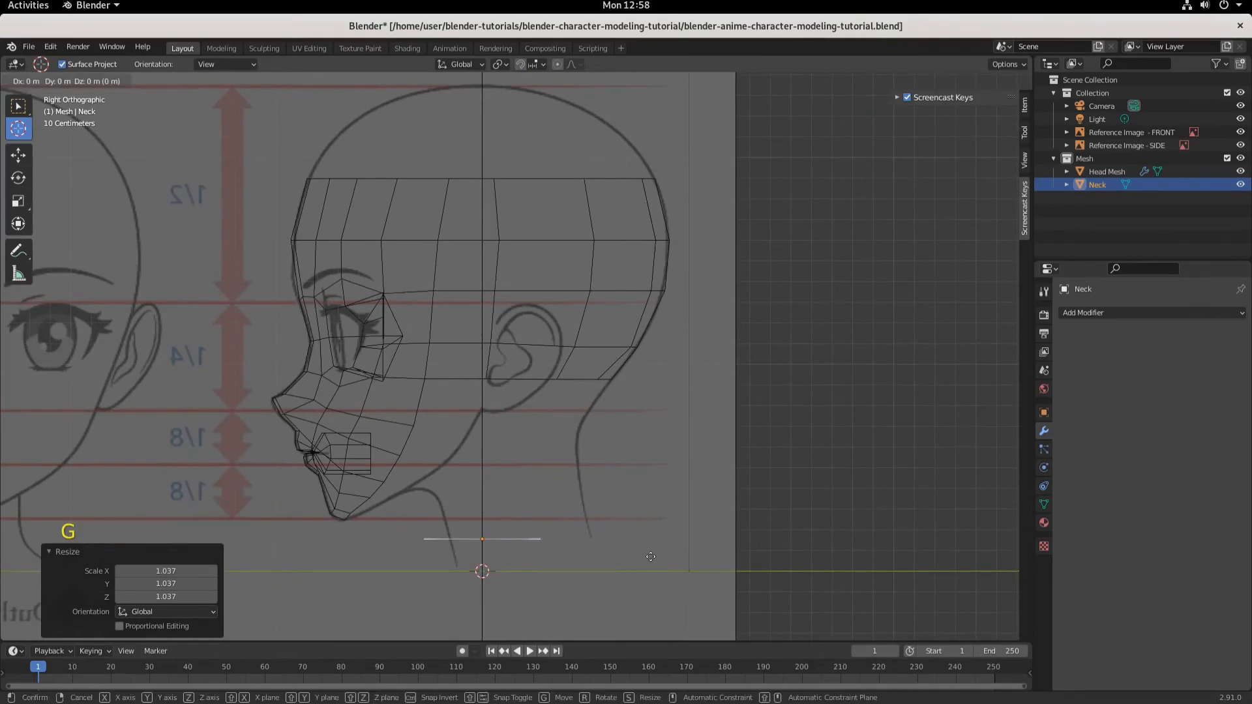
key("y")
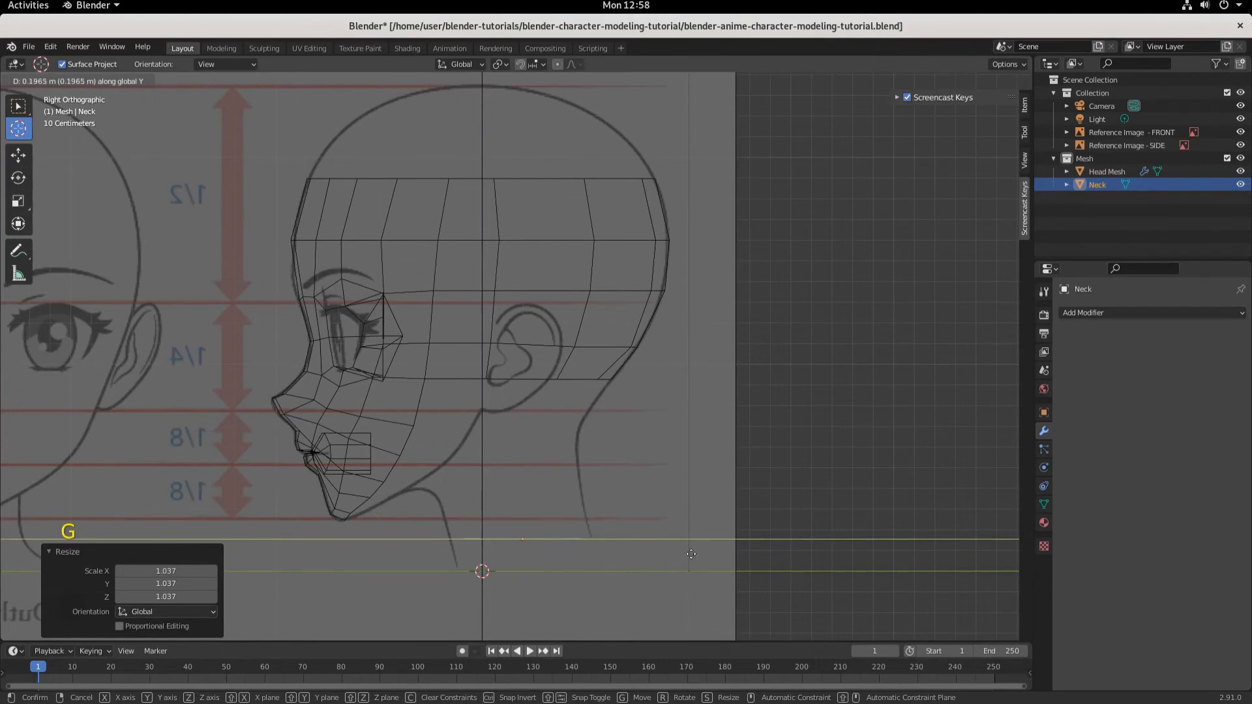
left_click(691, 554)
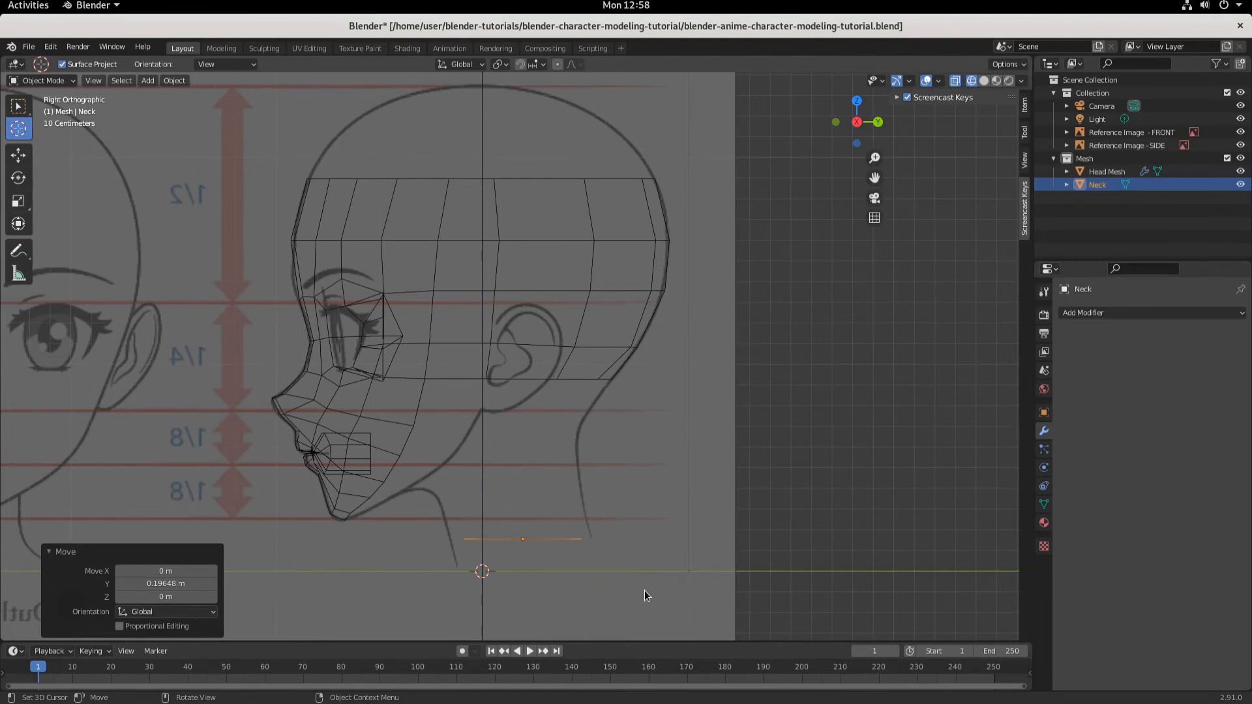
Tilt the neck circle about 15.6° in side view and scale it by about 1.17 to span the neck outline
key("r")
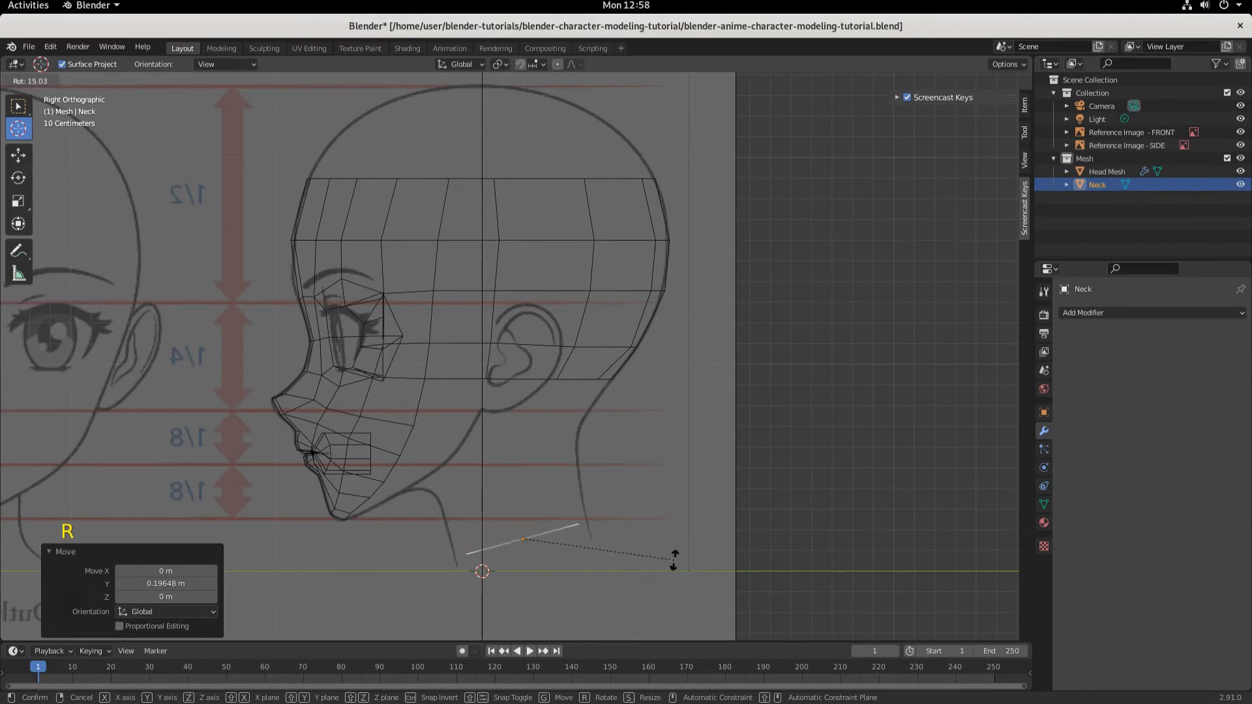
left_click(675, 557)
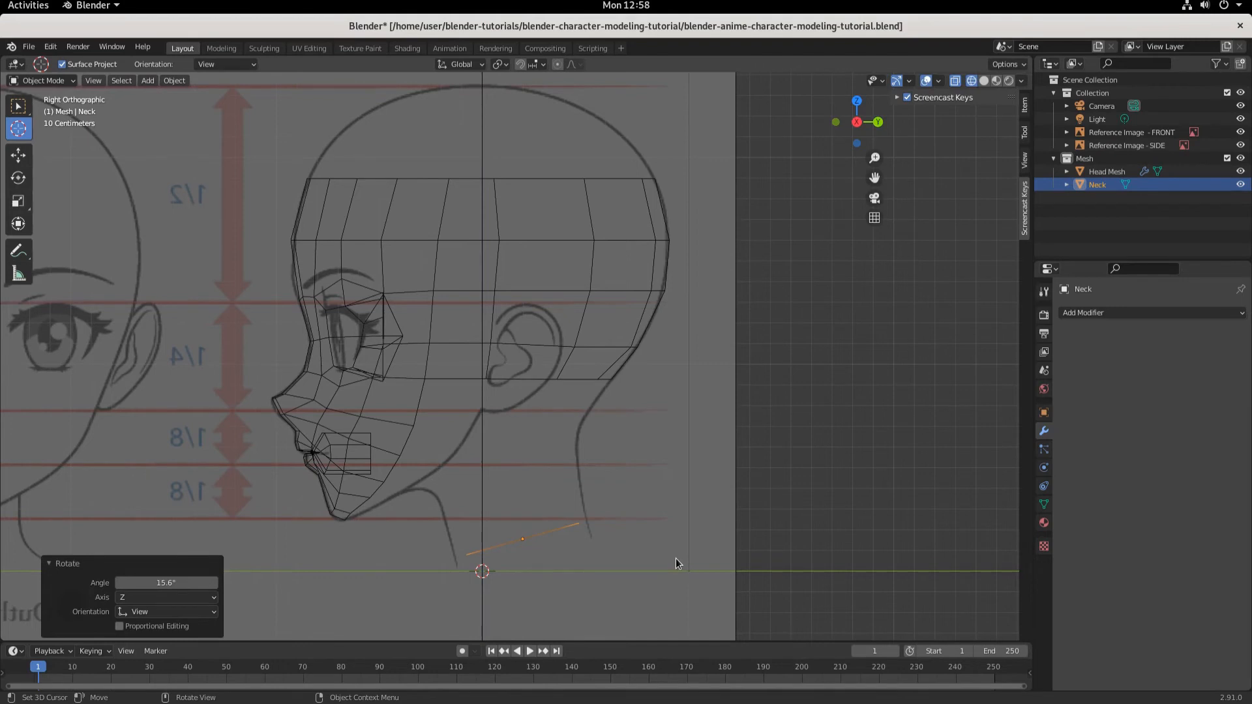
key("s")
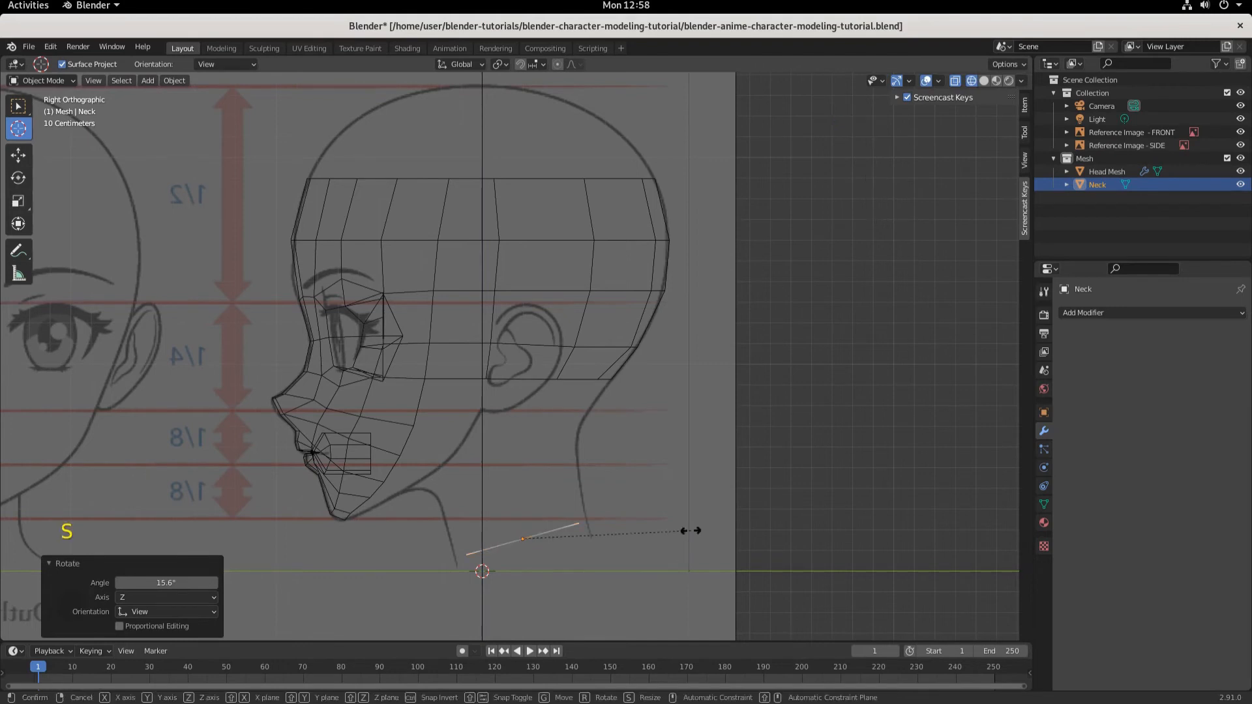
left_click(718, 546)
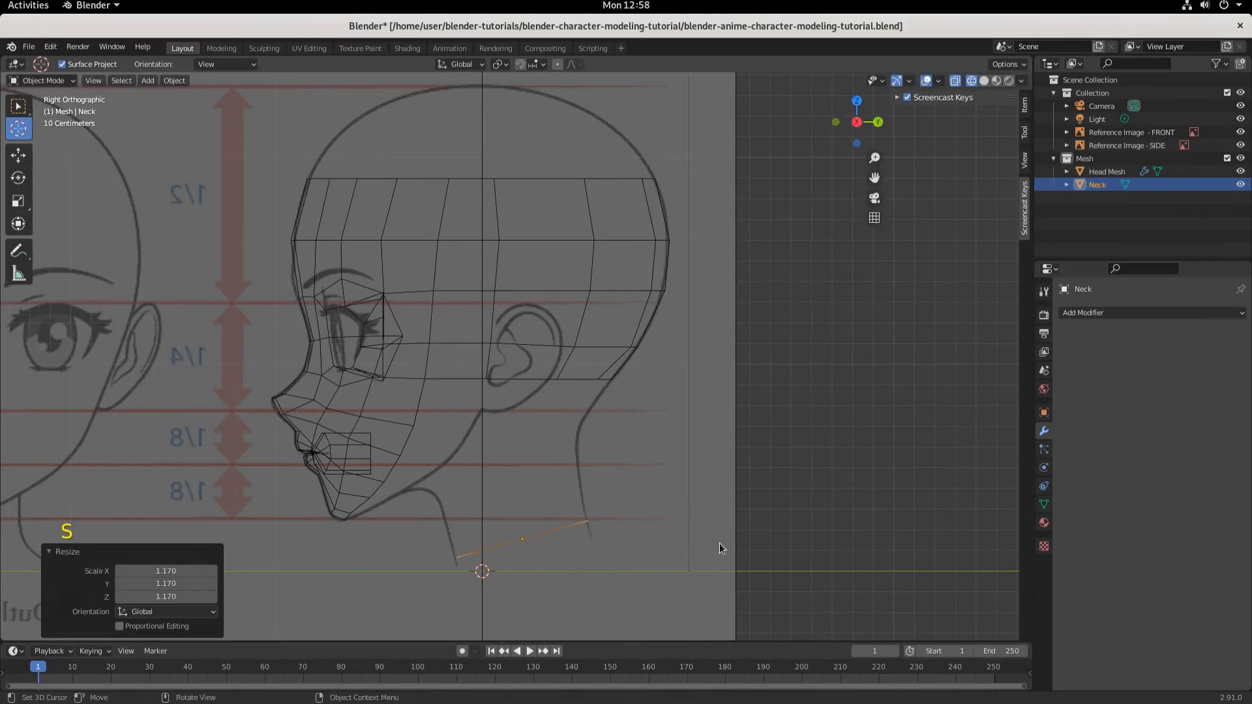
Scale the neck circle by about 0.916 in front view and by about 1.064 in side view to refine its fit
key("KP_1")
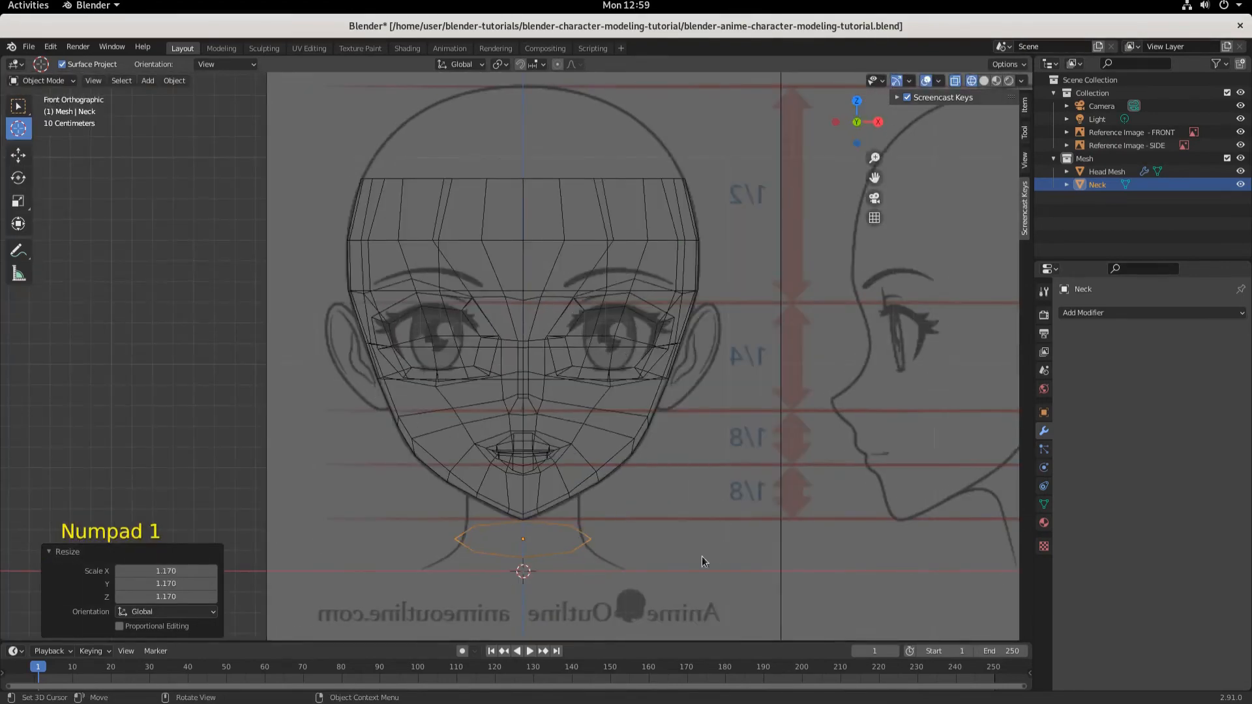
scroll(668, 601, "up", 1)
key("s")
left_click(656, 600)
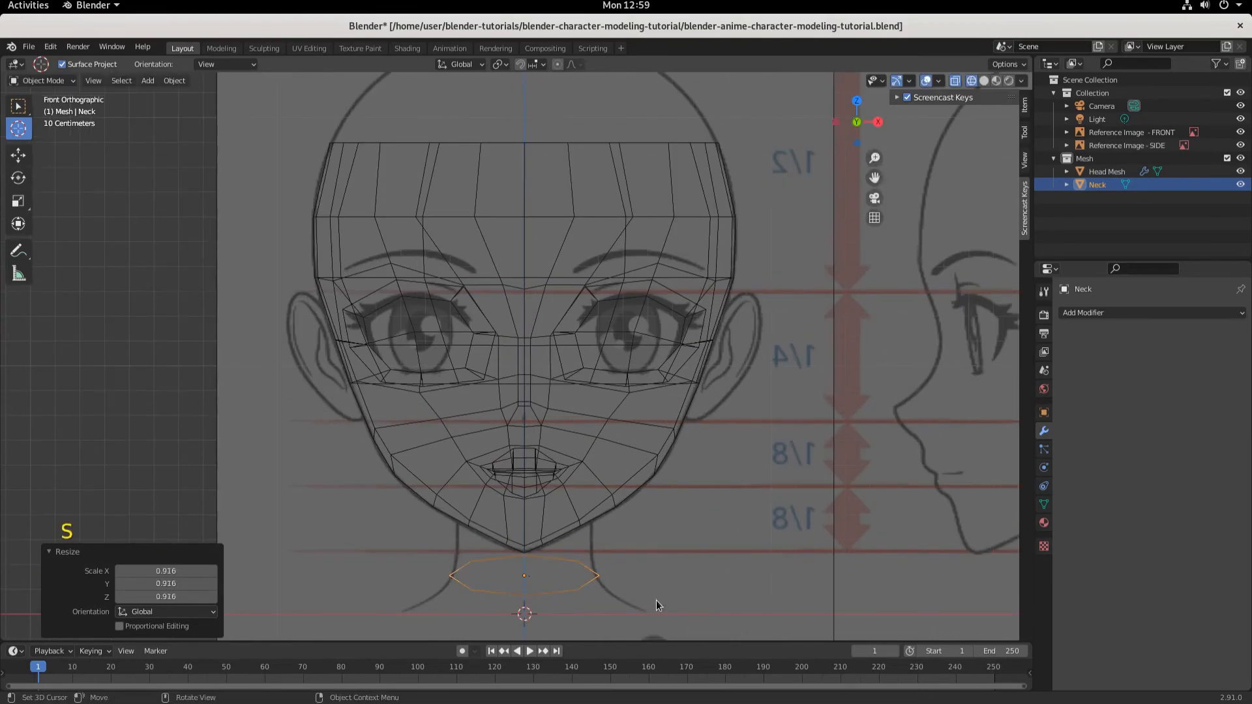
key("KP_3")
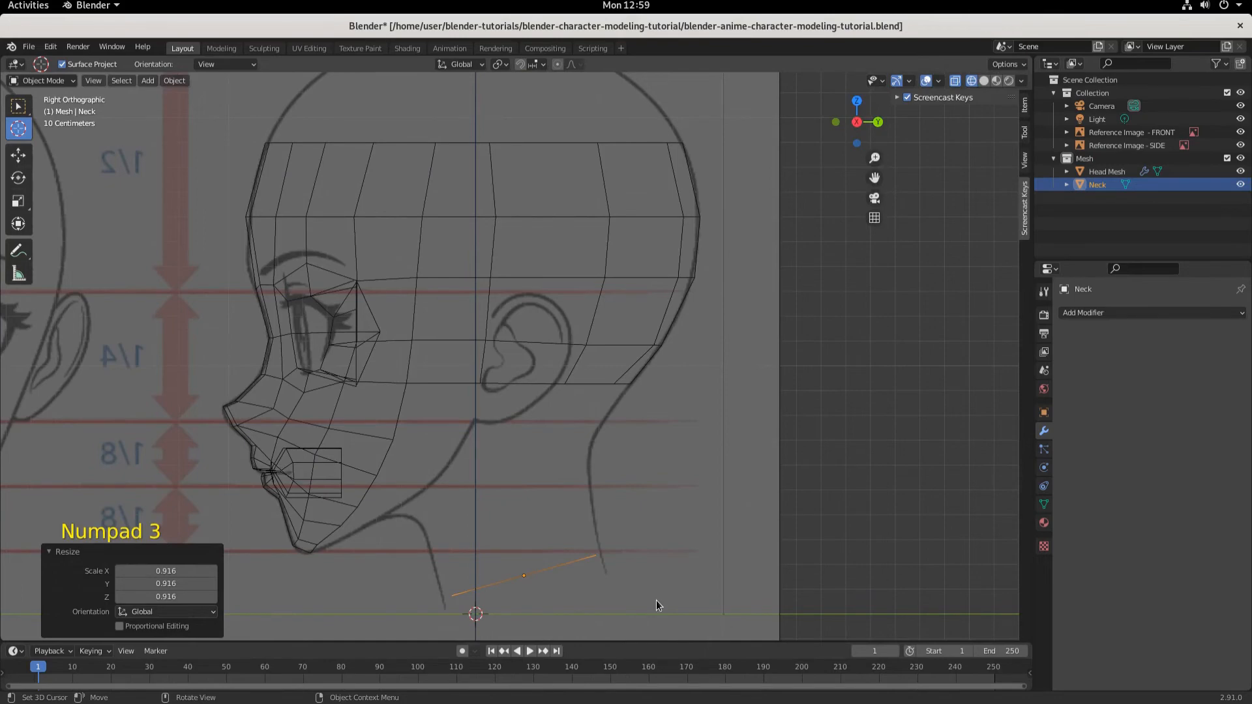
key("s")
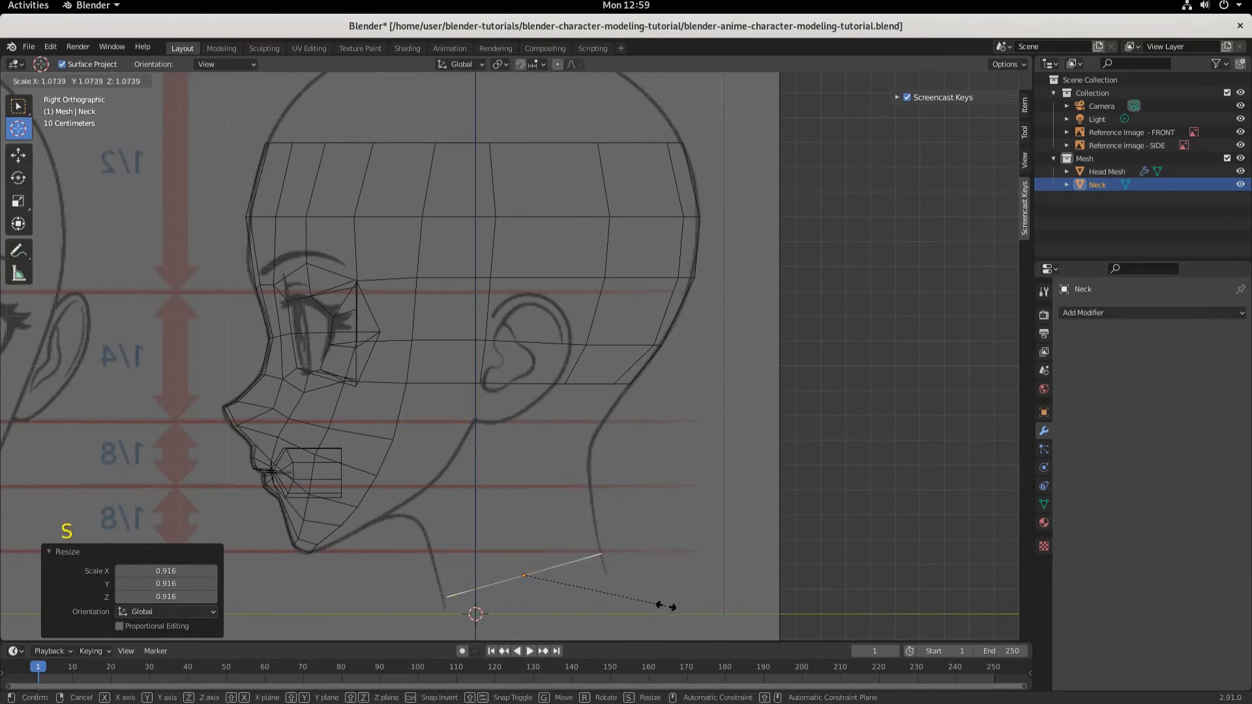
left_click(664, 605)
In front view, narrow the neck circle along X by a factor of about 0.932
key("KP_1")
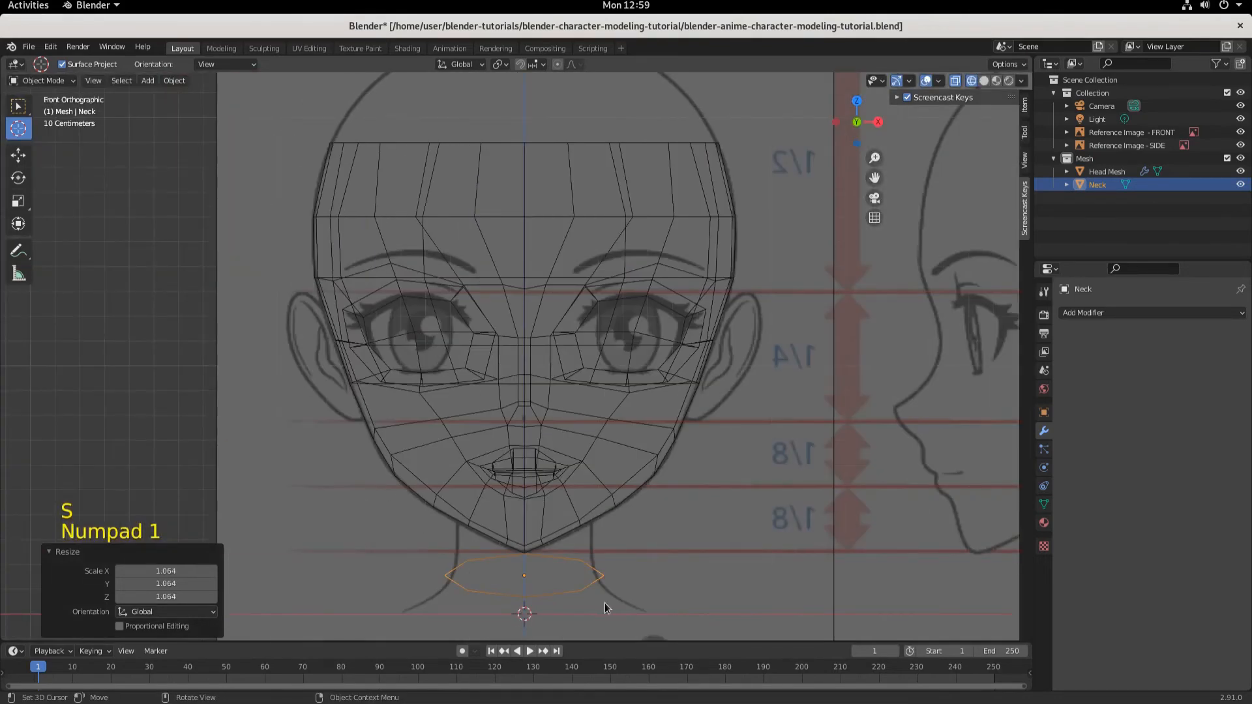
key("s")
key("x")
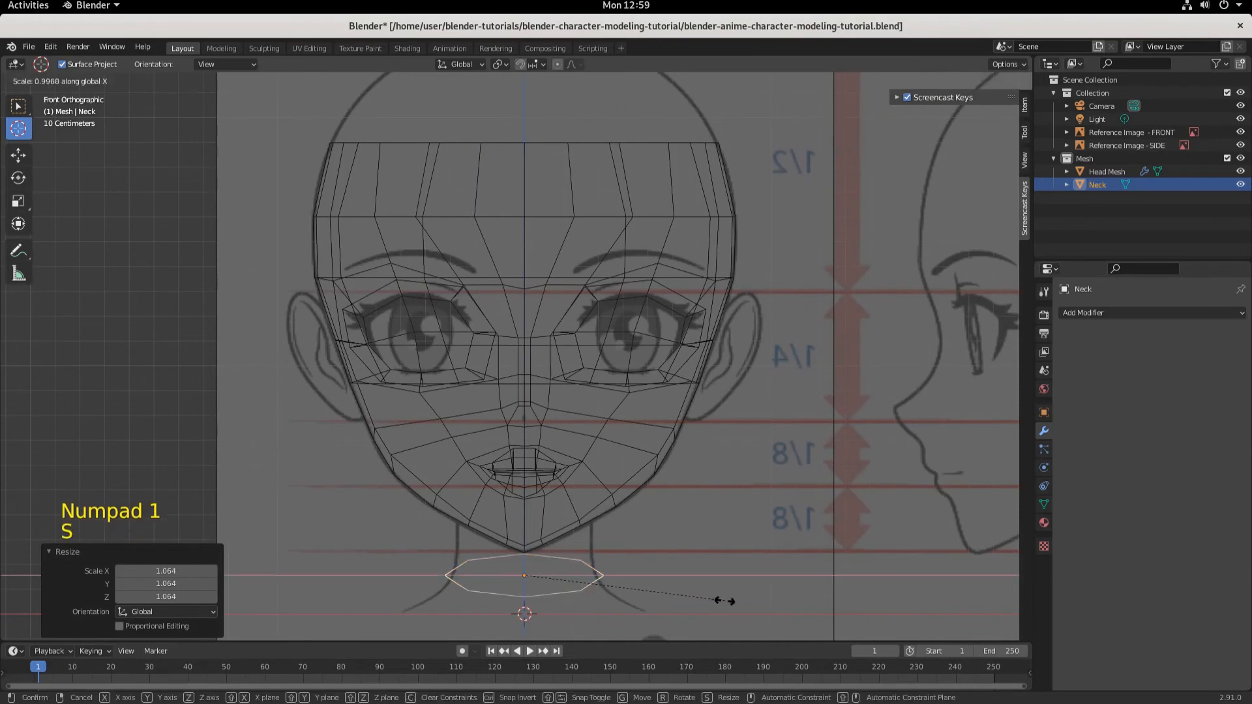
left_click(712, 599)
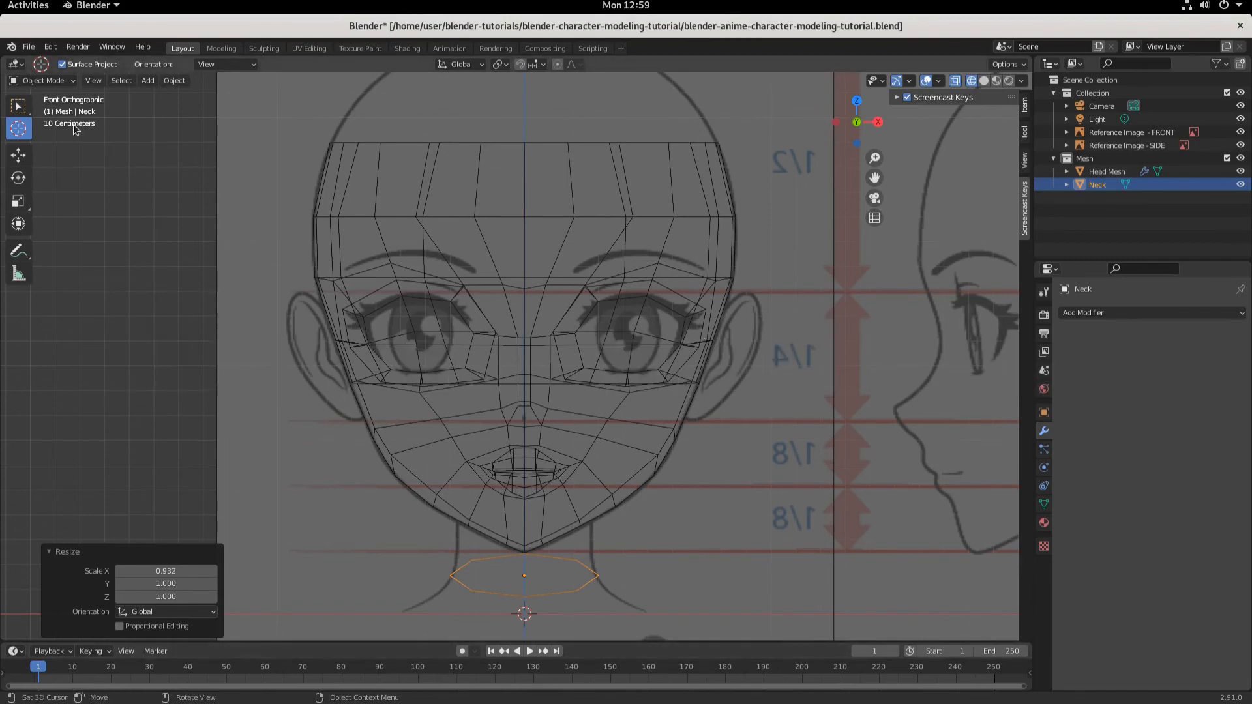
In Edit Mode, delete the neck circle's vertices on the negative X side, keeping those on the centre line
left_click(42, 81)
left_click(54, 111)
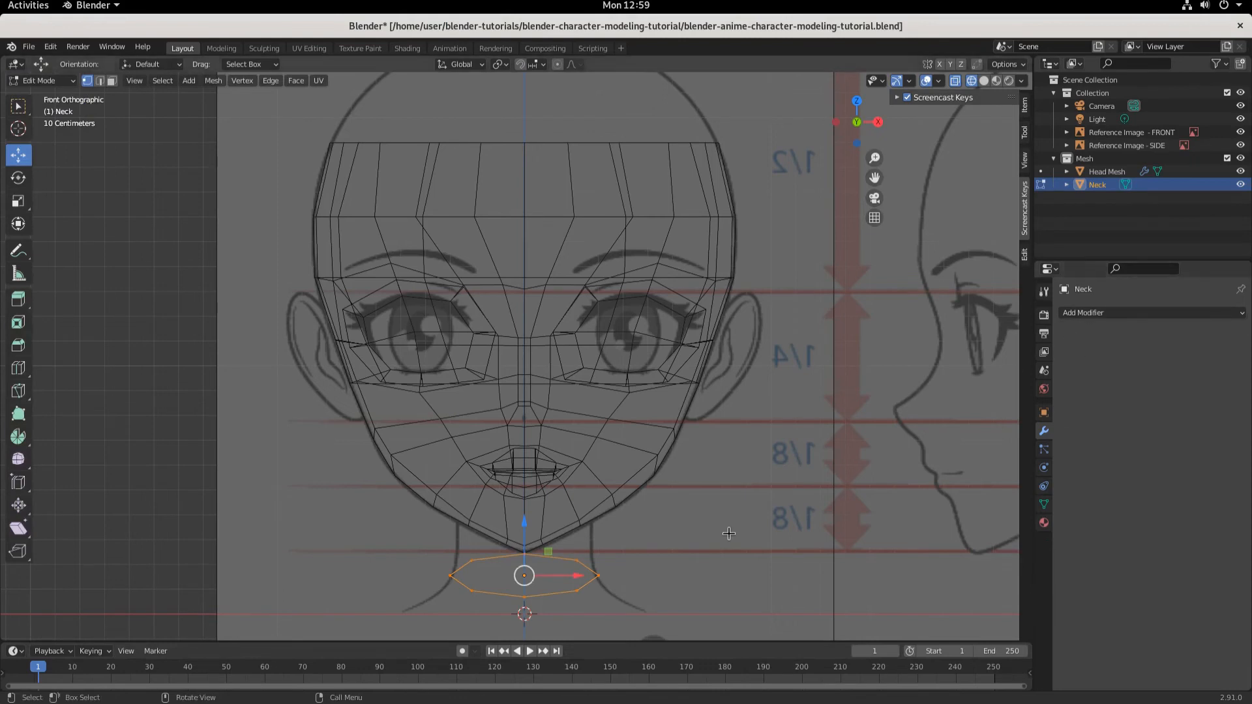
left_click_drag(418, 520, 484, 597)
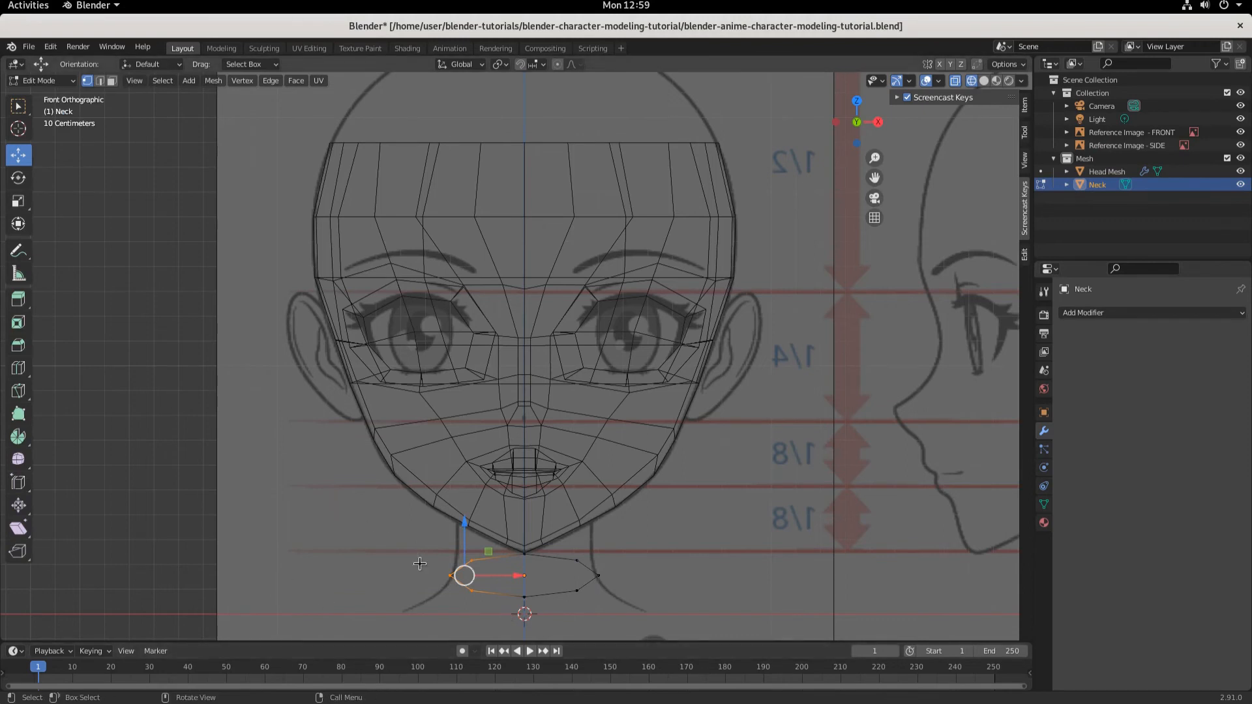
key("Delete")
key("Up")
key("Return")
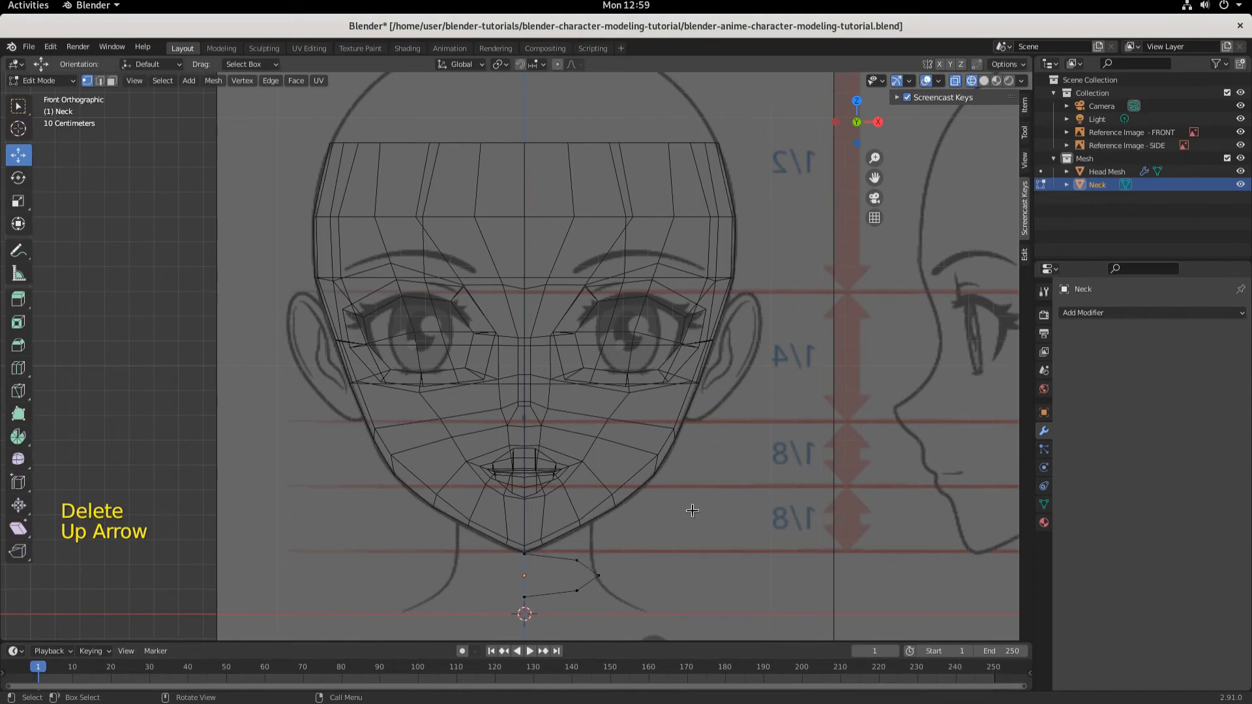
In Object Mode, add a Mirror modifier on the X axis to the neck half circle
left_click(41, 80)
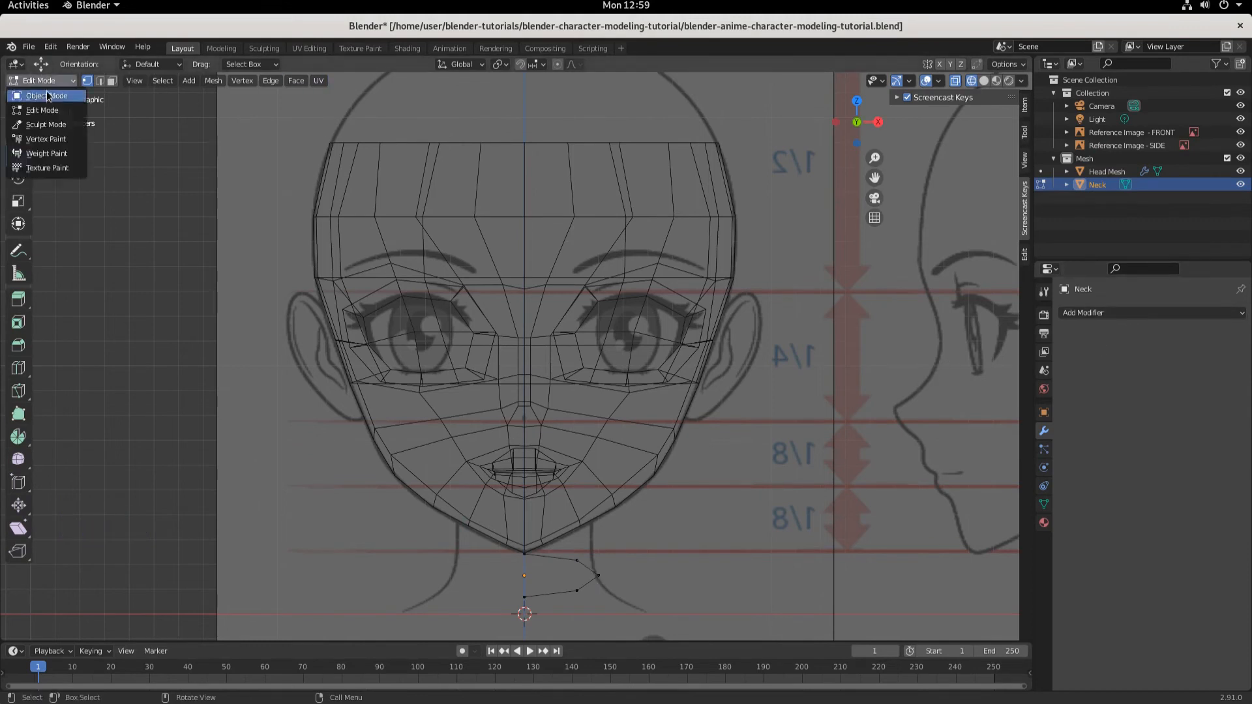
left_click(49, 96)
left_click(1089, 313)
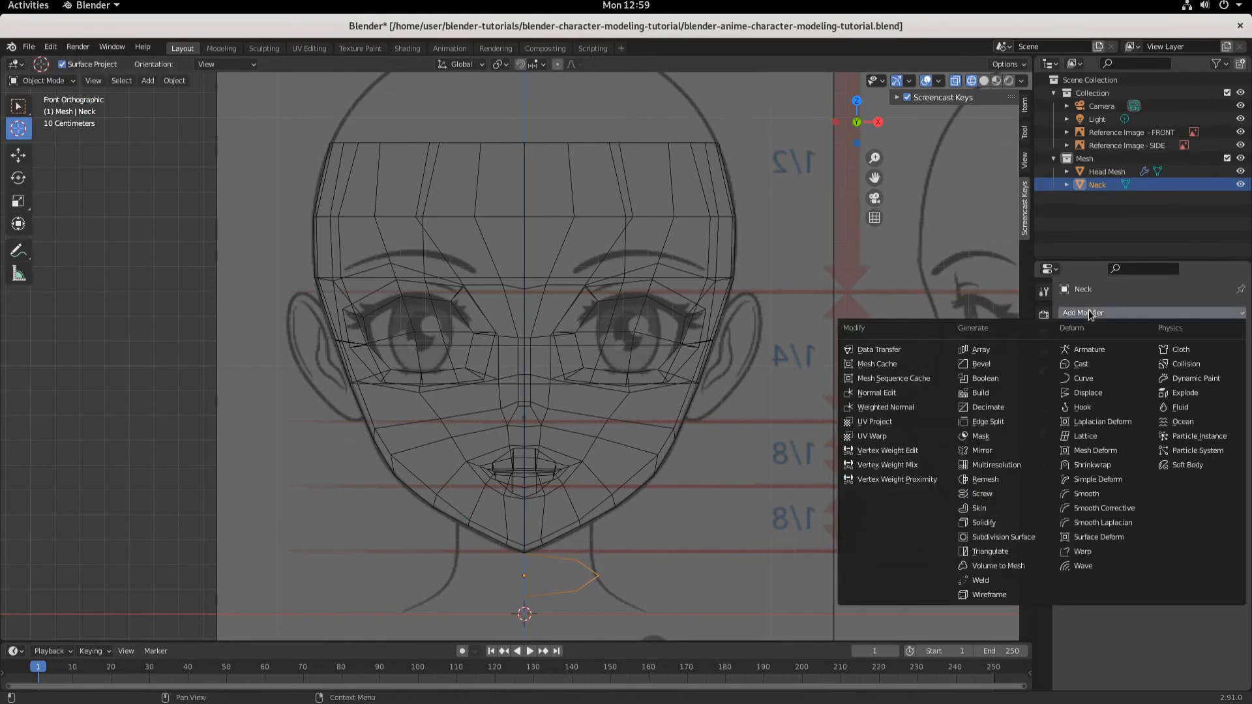
left_click(997, 449)
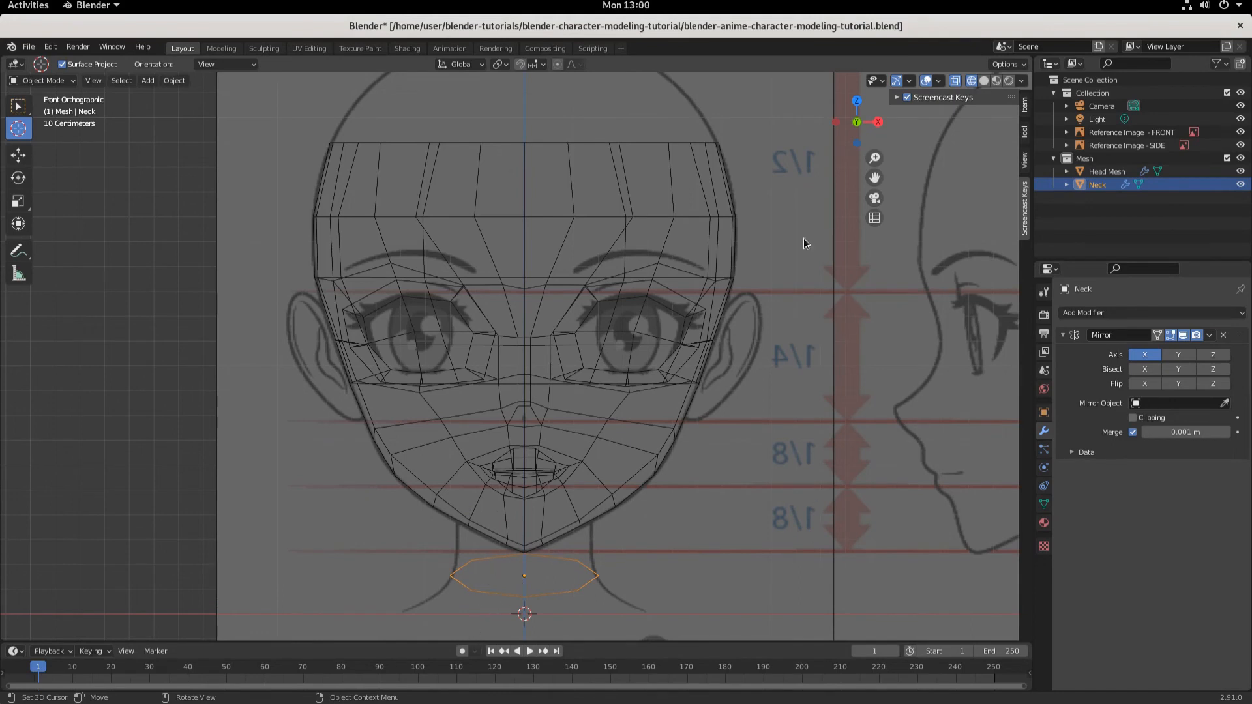
In Edit Mode, extrude the whole neck half circle upward along Z by about 0.404 m
key("Tab")
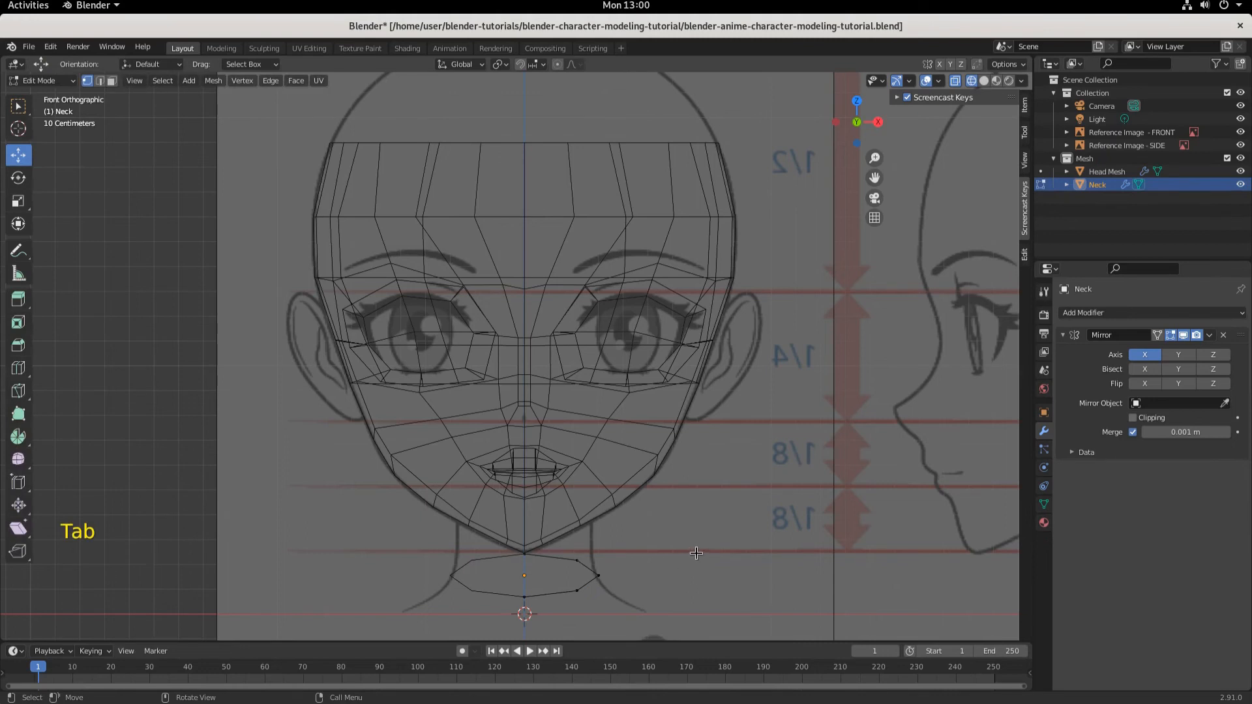
left_click(576, 590)
key("a")
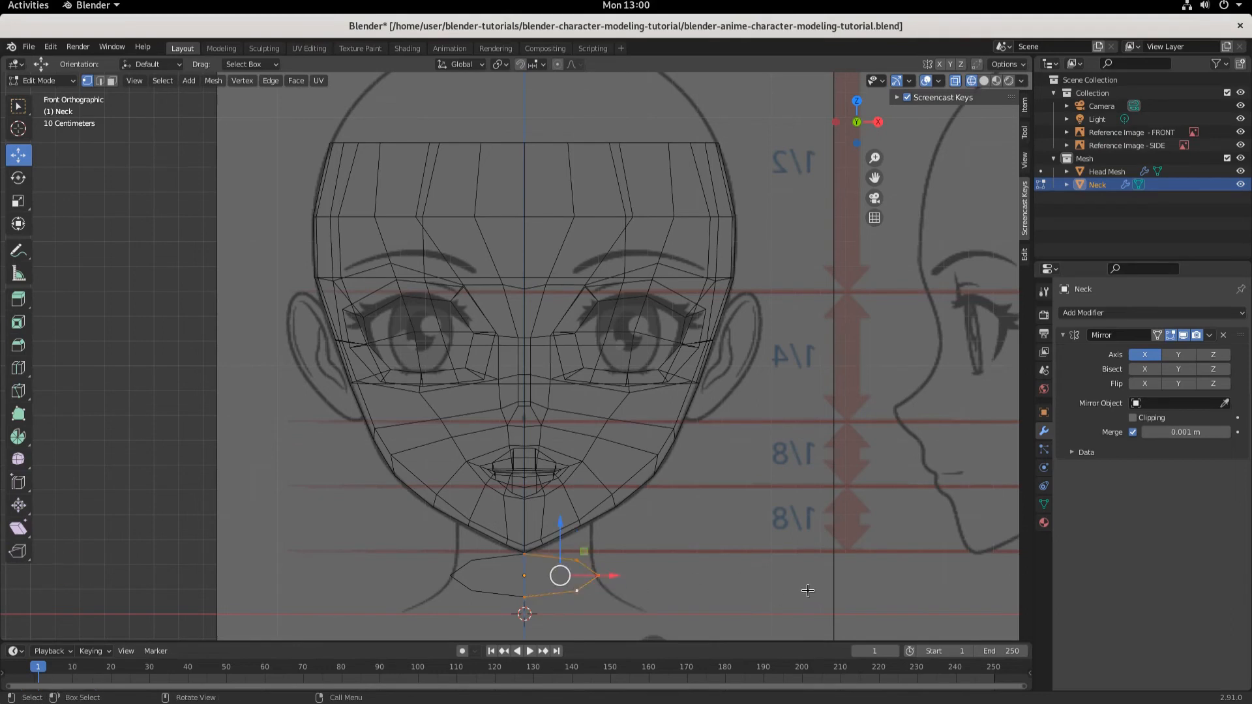
key("e")
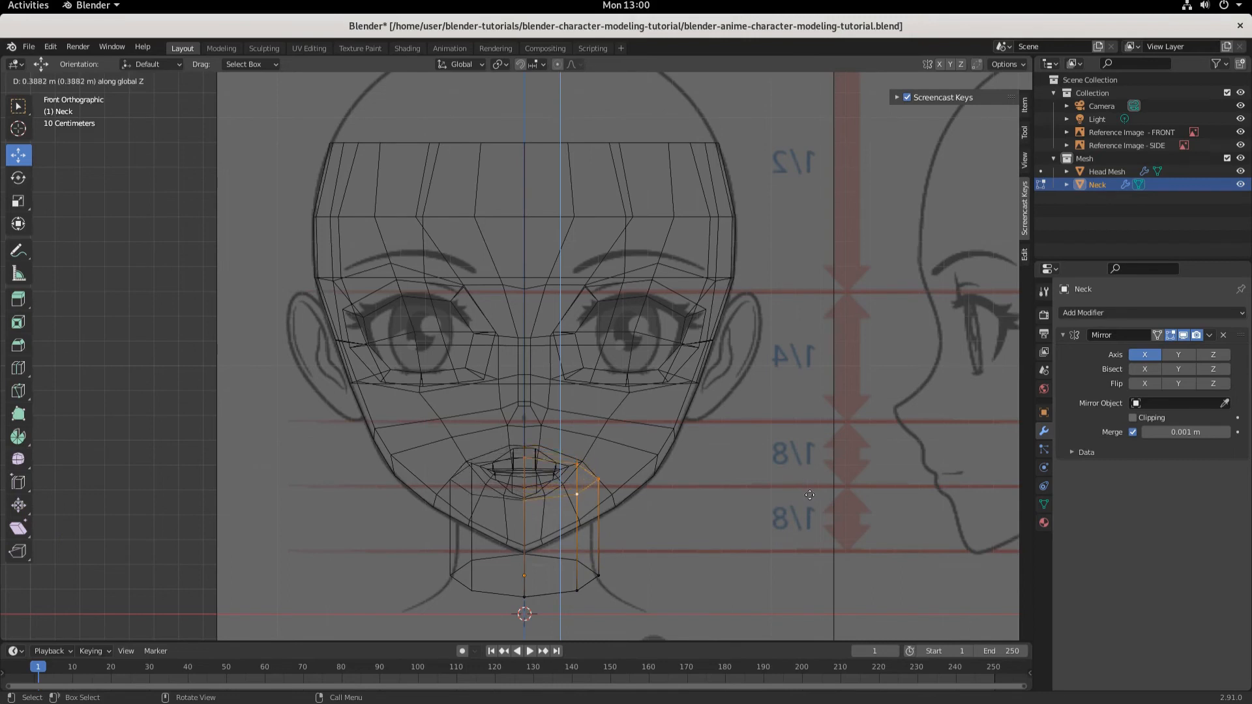
left_click(808, 490)
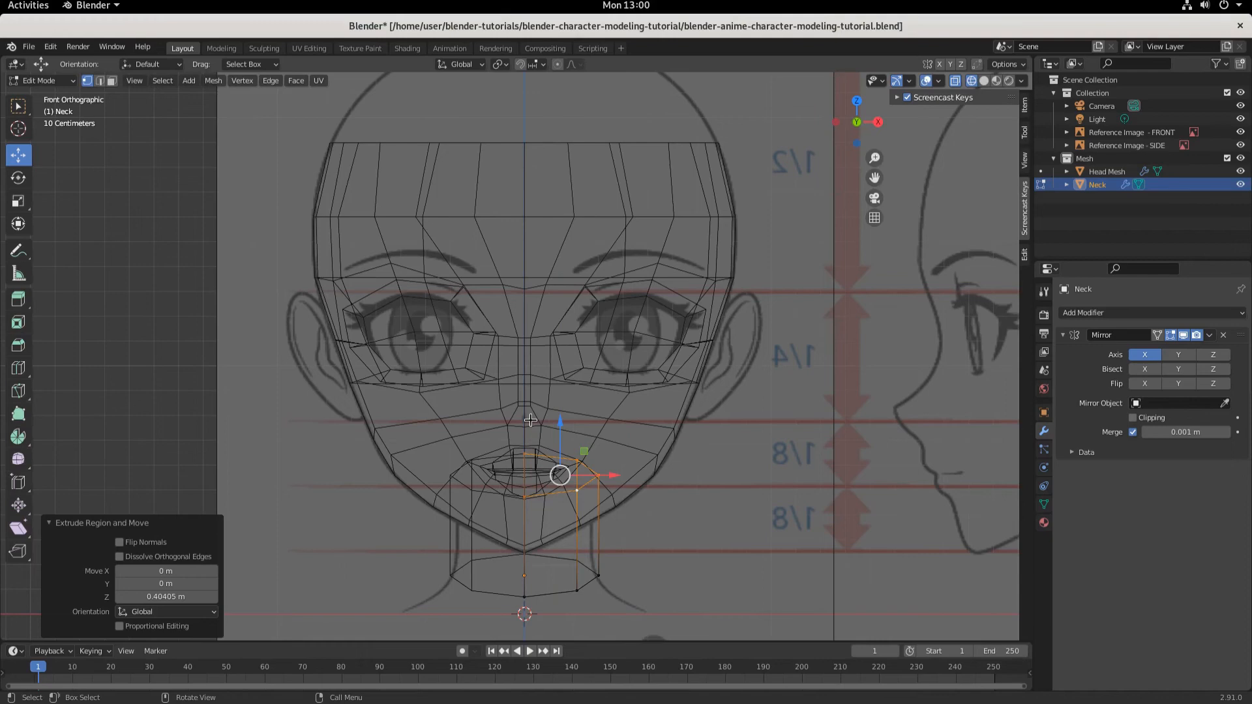
In side view, shift the neck's upper ring about -0.098 m along Y and rotate it about 9.11°
key("KP_3")
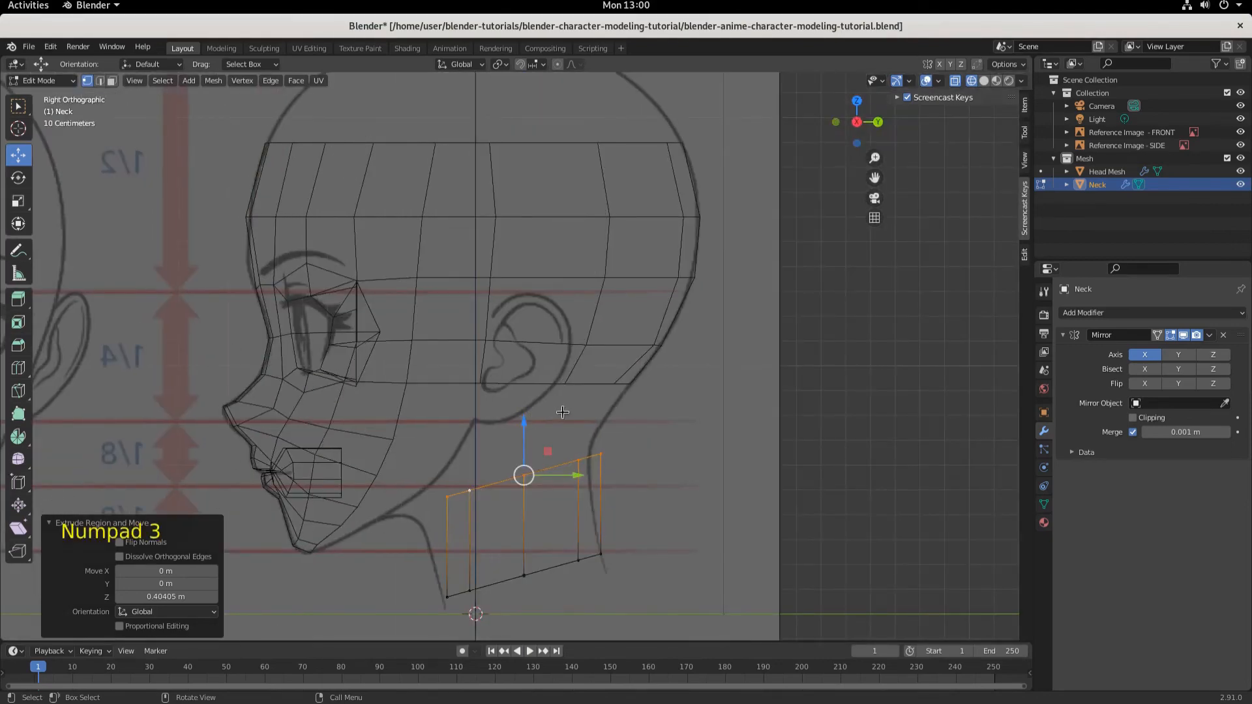
left_click_drag(574, 478, 559, 475)
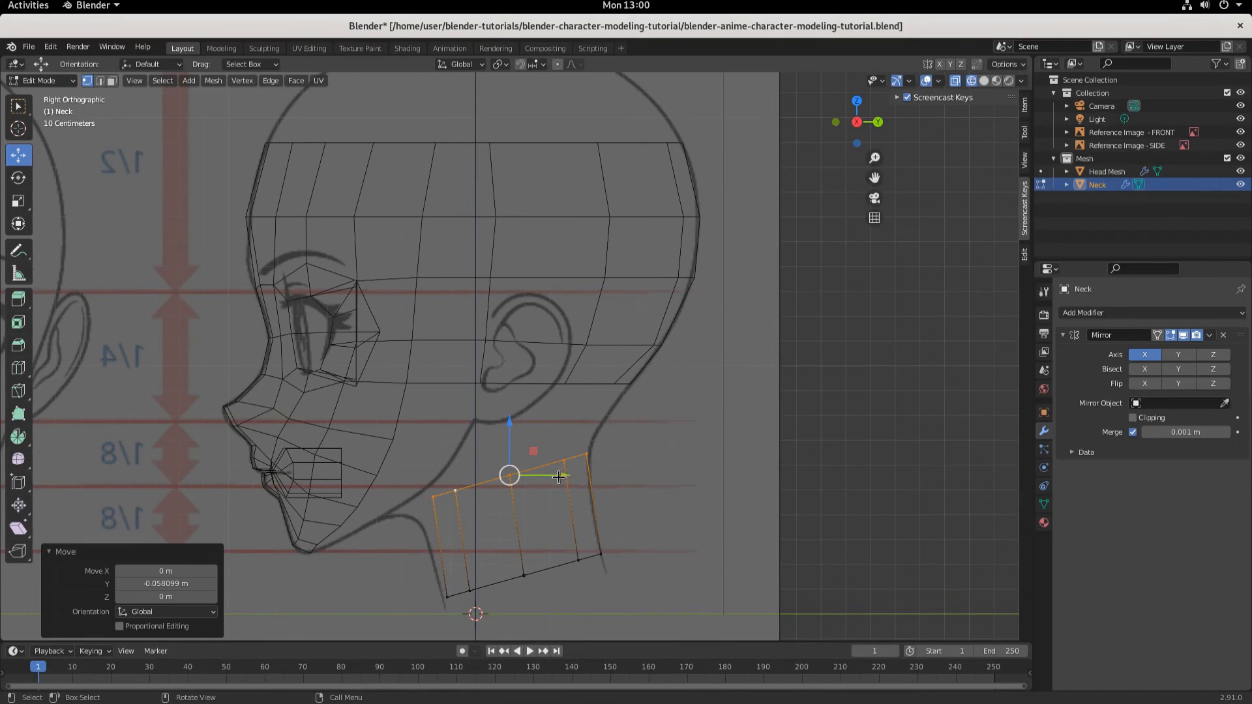
left_click_drag(562, 475, 553, 478)
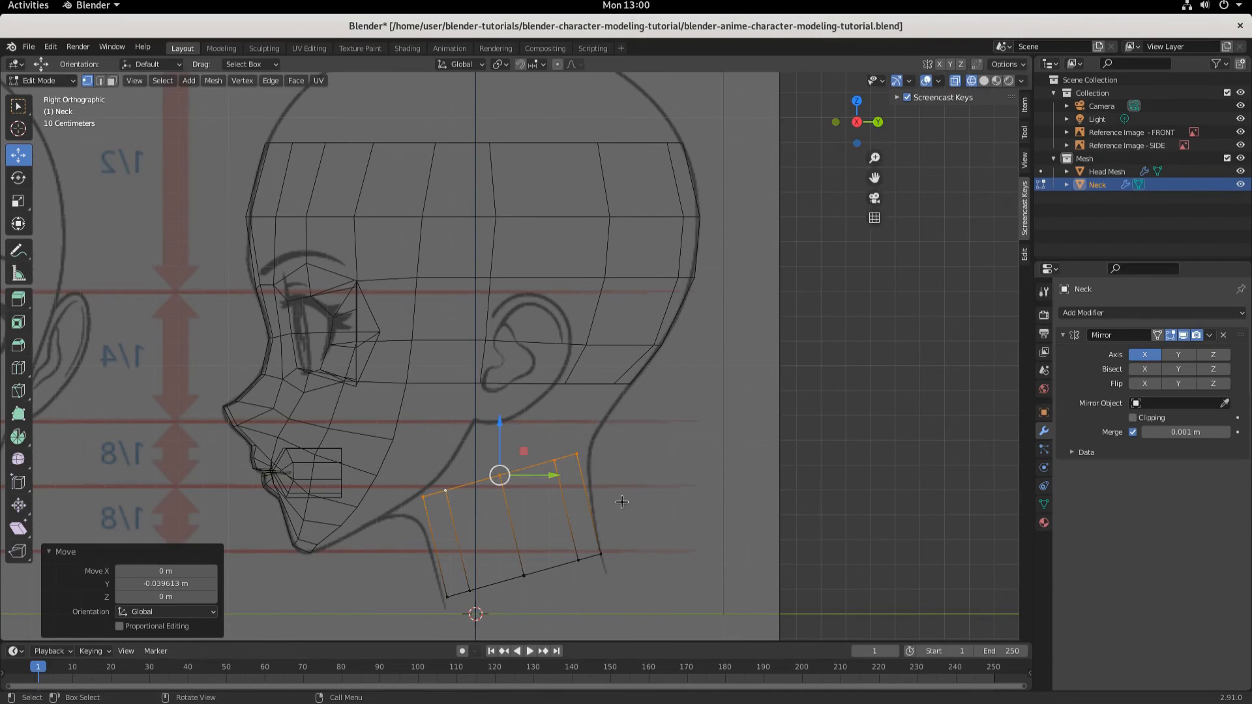
key("r")
left_click(638, 478)
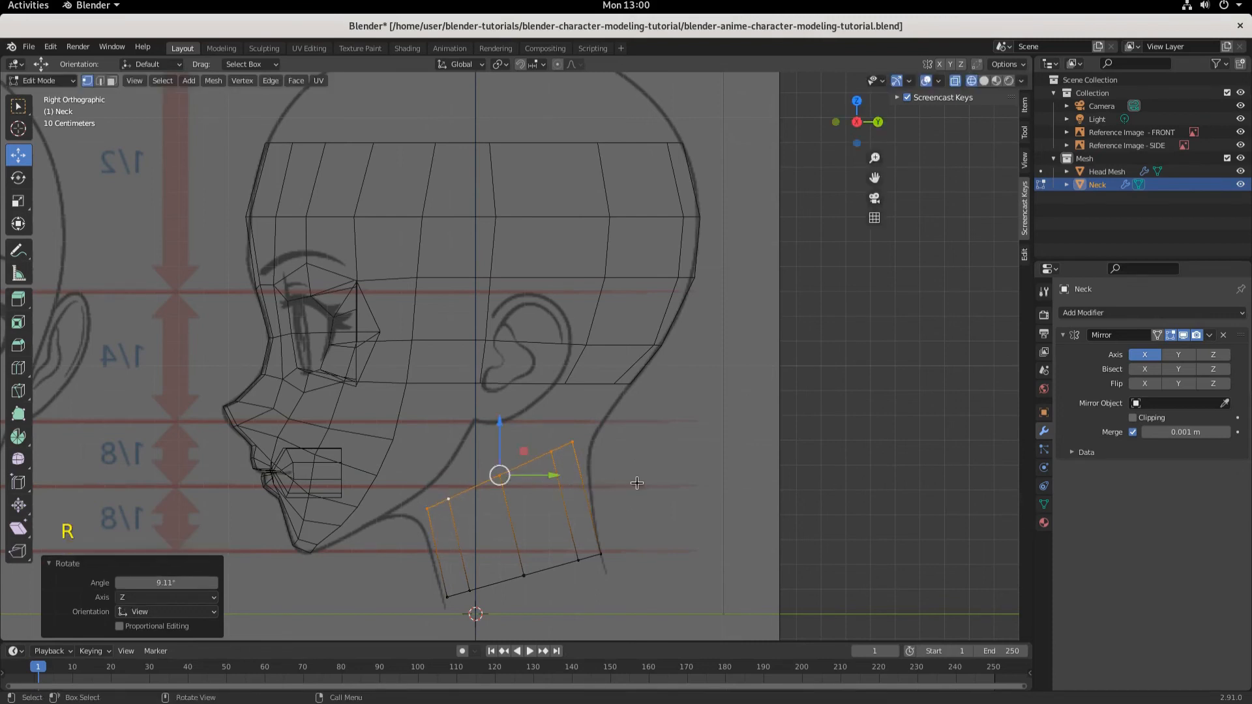
Try lowering the neck's upper ring along Z by about 0.04 m and enlarging it slightly to fit the side outline
left_click_drag(499, 422, 505, 427)
left_click_drag(501, 429, 501, 439)
key("s")
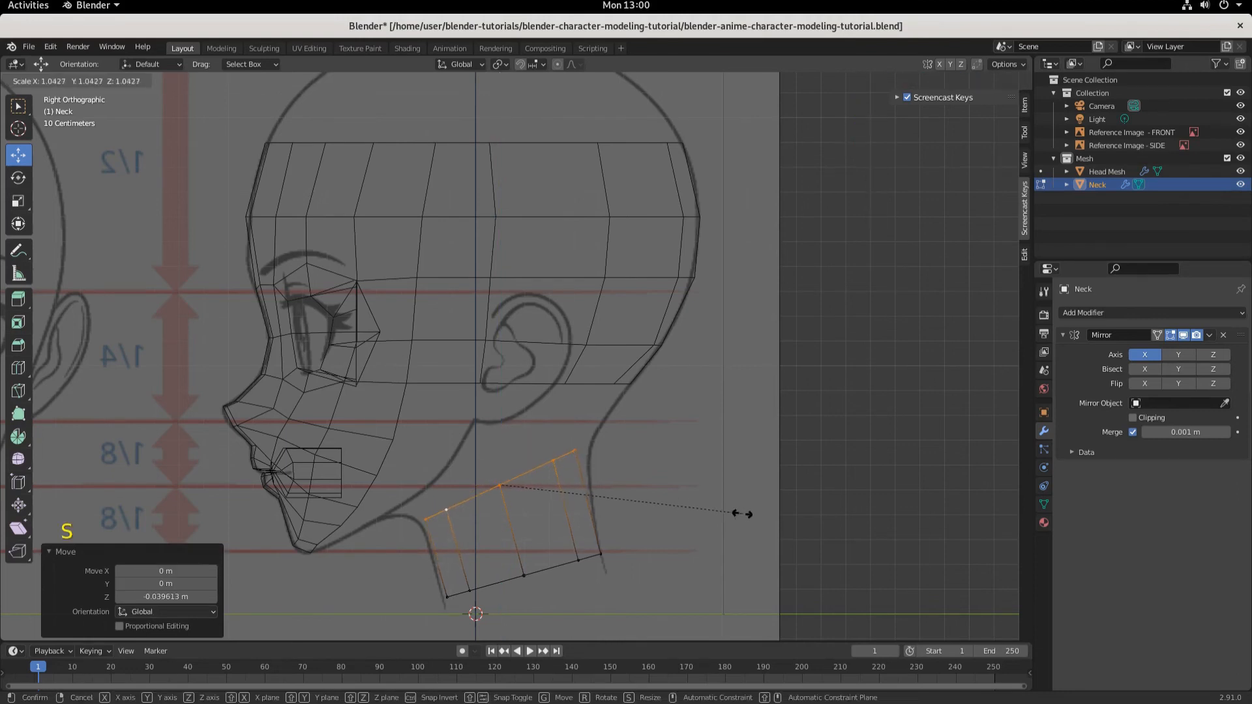
left_click(751, 510)
key("g")
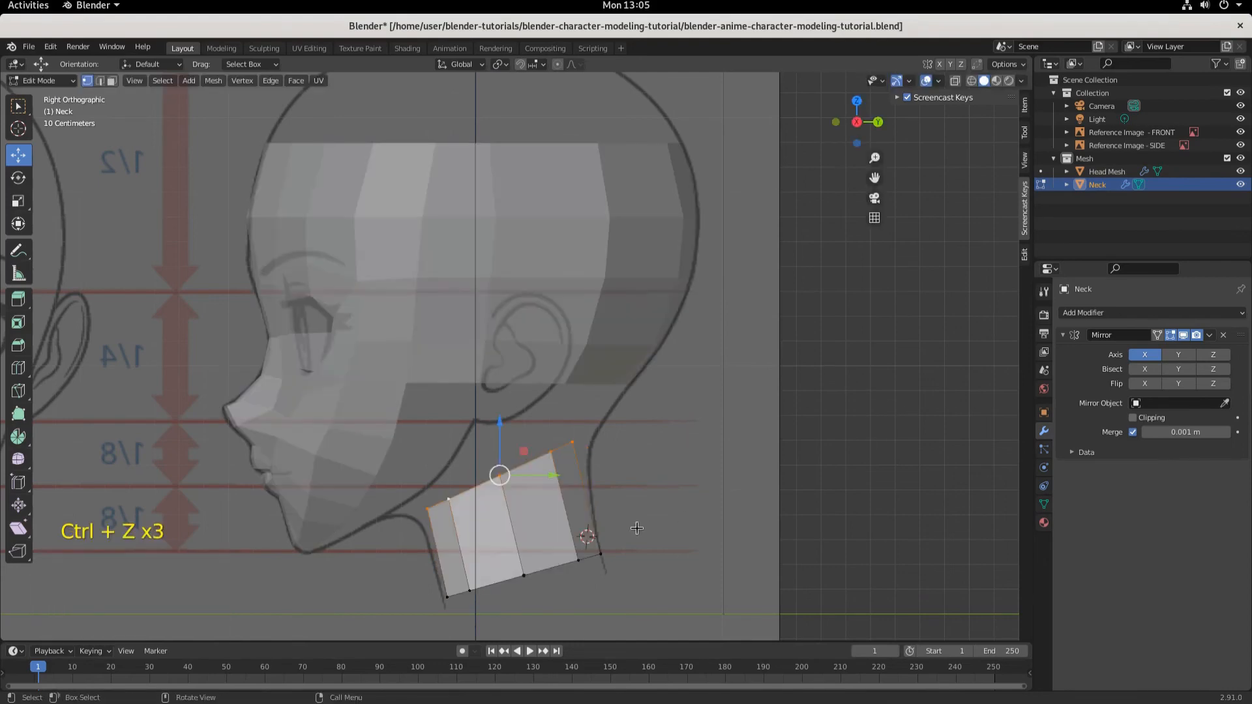
Enable Clipping in the neck's Mirror modifier and return to the side view
mouse_move(638, 528)
middle_mouse_down()
mouse_move(556, 581)
mouse_move(511, 568)
mouse_move(503, 600)
mouse_move(592, 531)
mouse_move(684, 508)
middle_mouse_up()
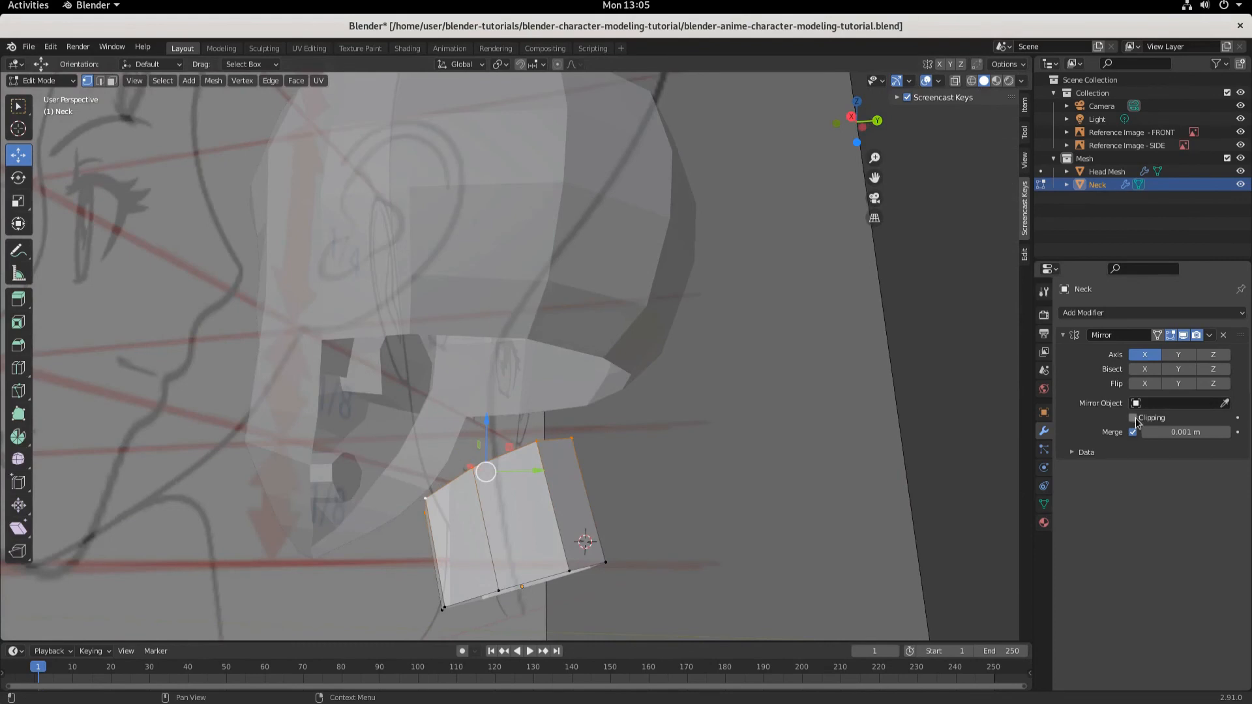
key("KP_3")
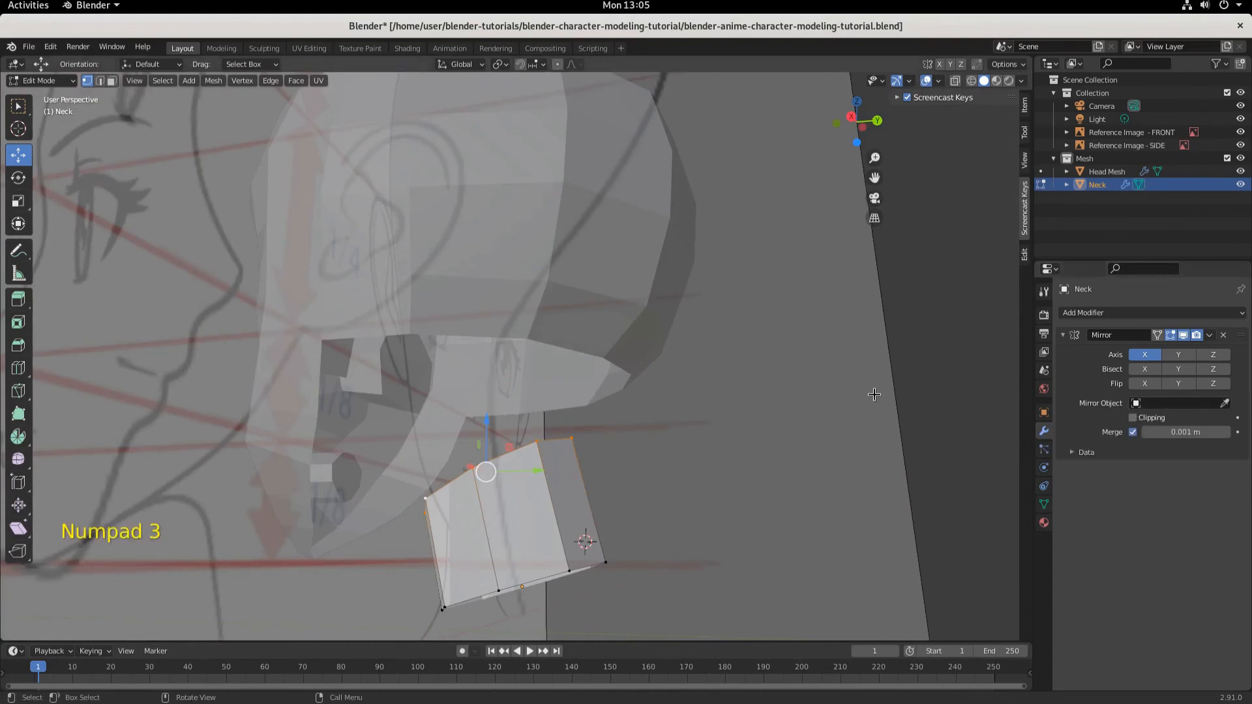
key("KP_3")
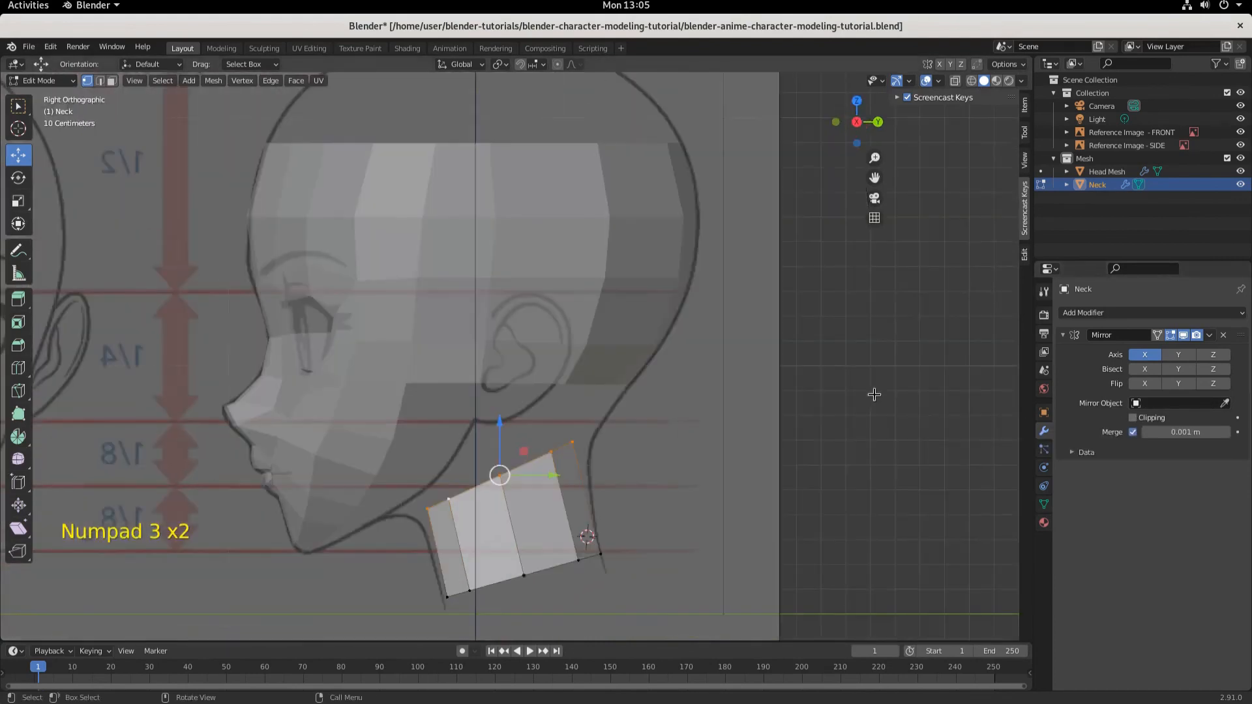
left_click(1132, 419)
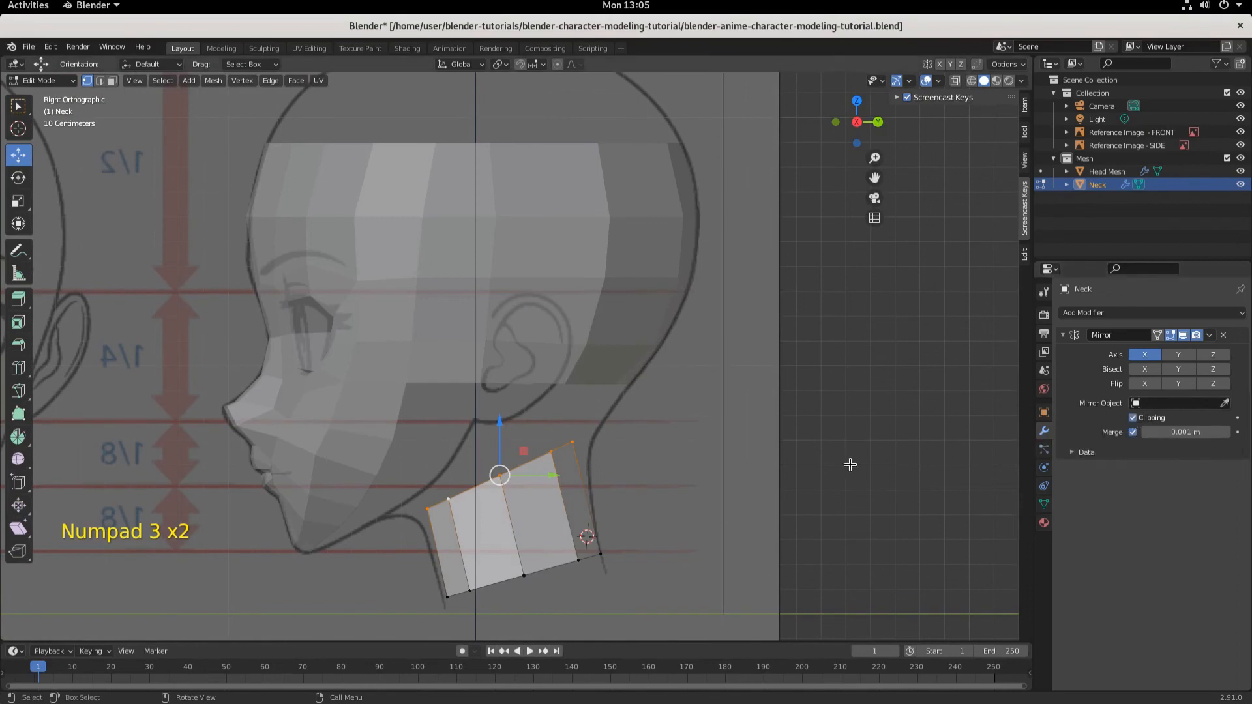
Scale the neck's upper ring by about 1.127 and move it about 0.016 m in Y and -0.037 m in Z
key("s")
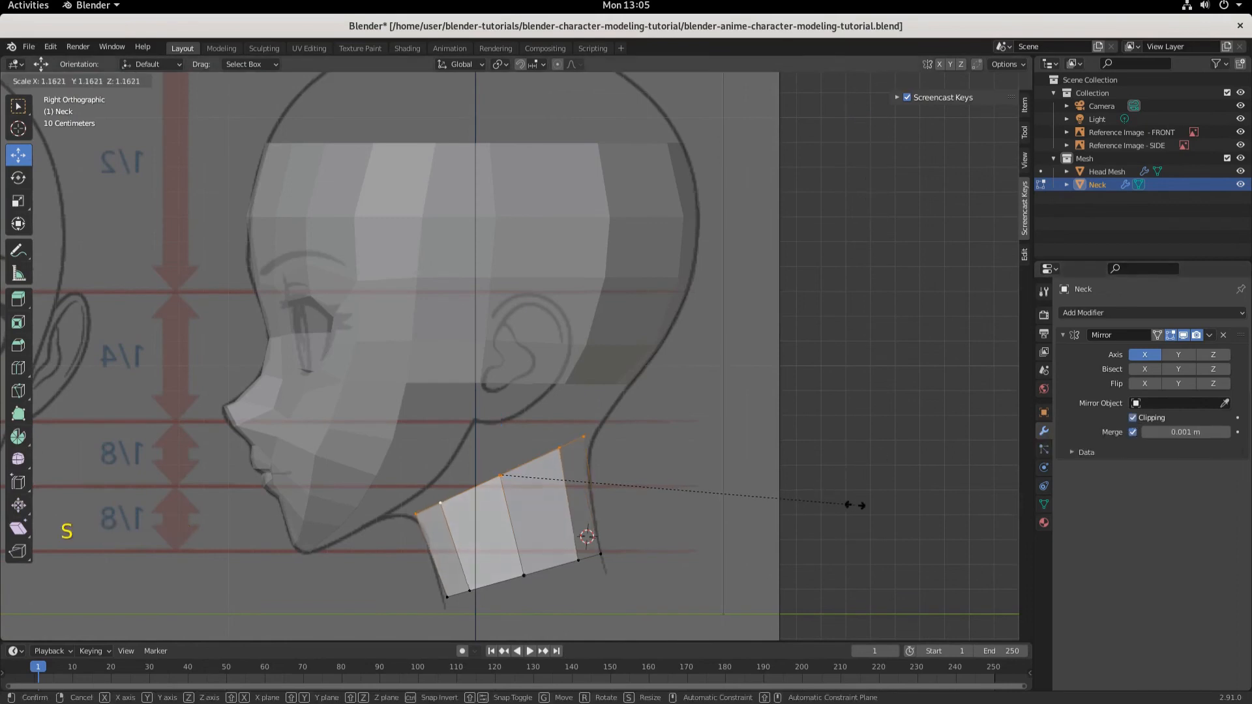
left_click(844, 507)
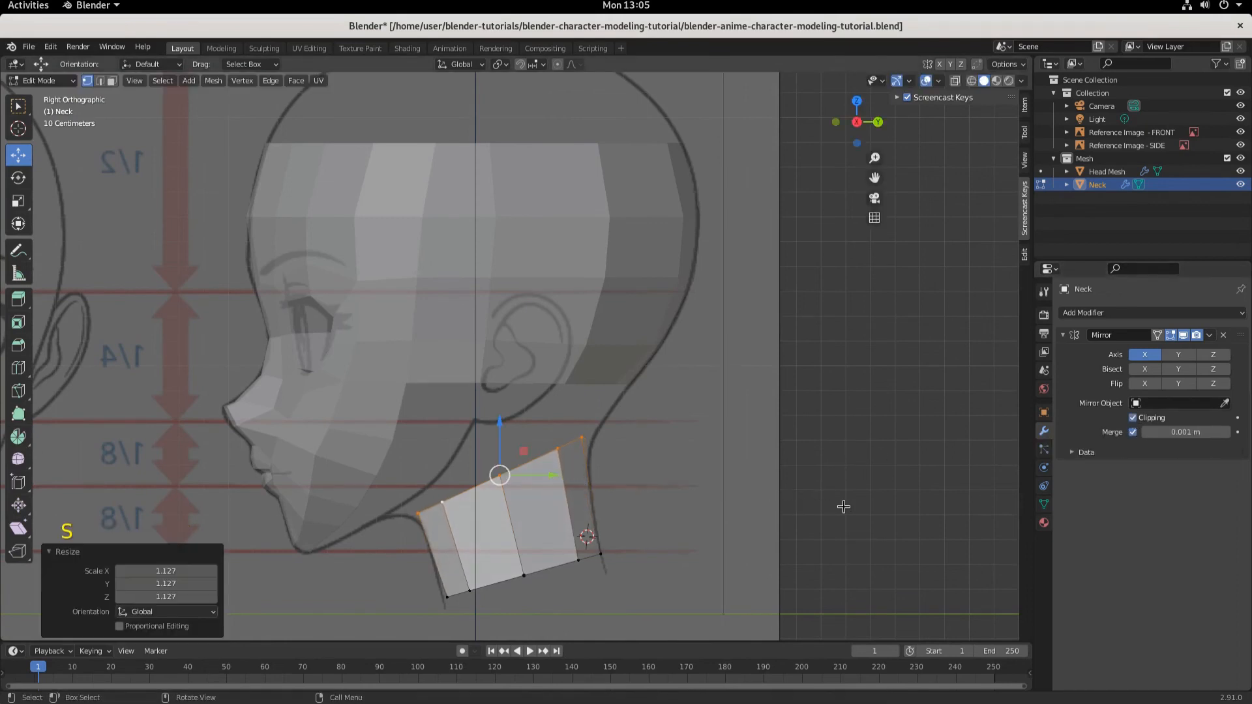
key("g")
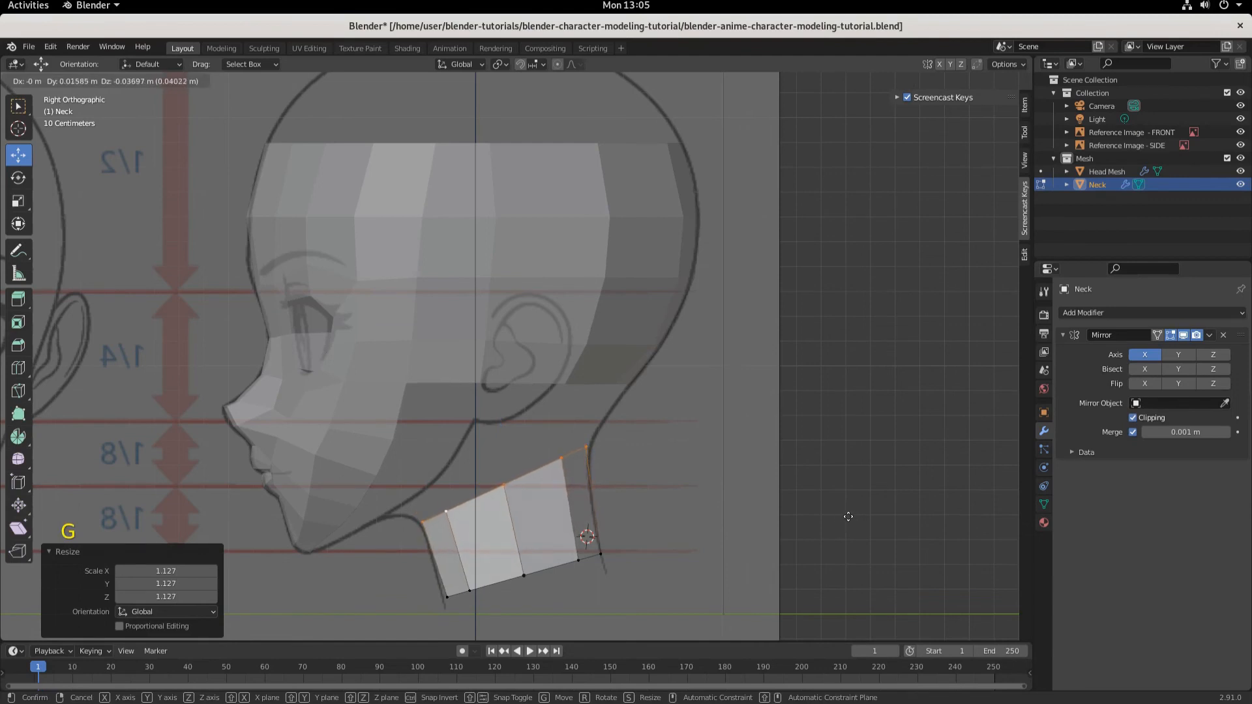
left_click(848, 516)
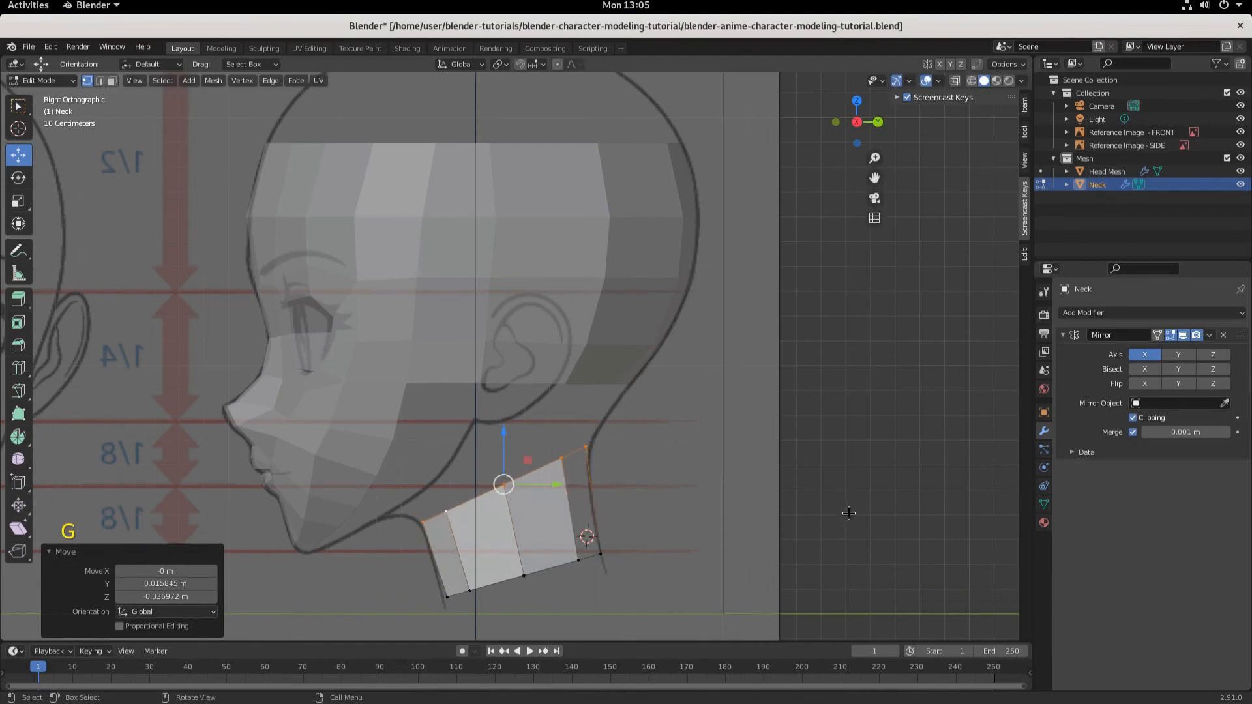
Extrude the neck's upper ring about -0.029 m in Y and 0.087 m in Z, and scale the new ring by about 1.281
key("e")
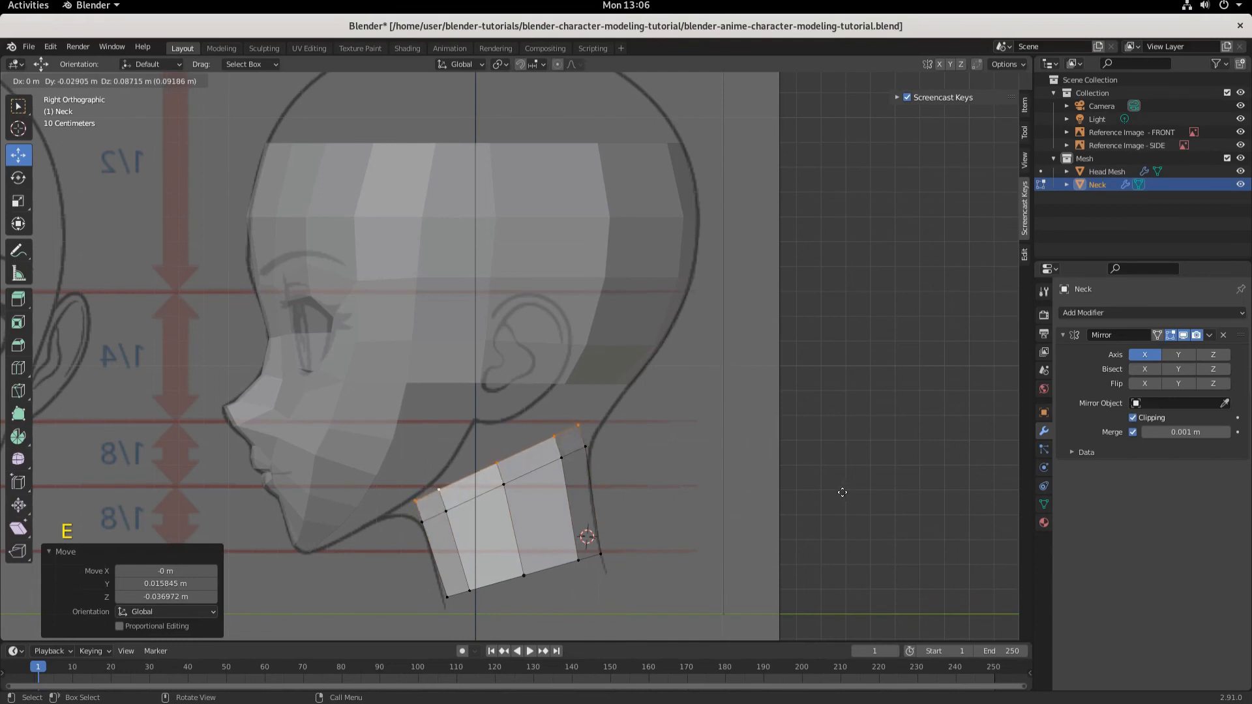
left_click(842, 492)
key("s")
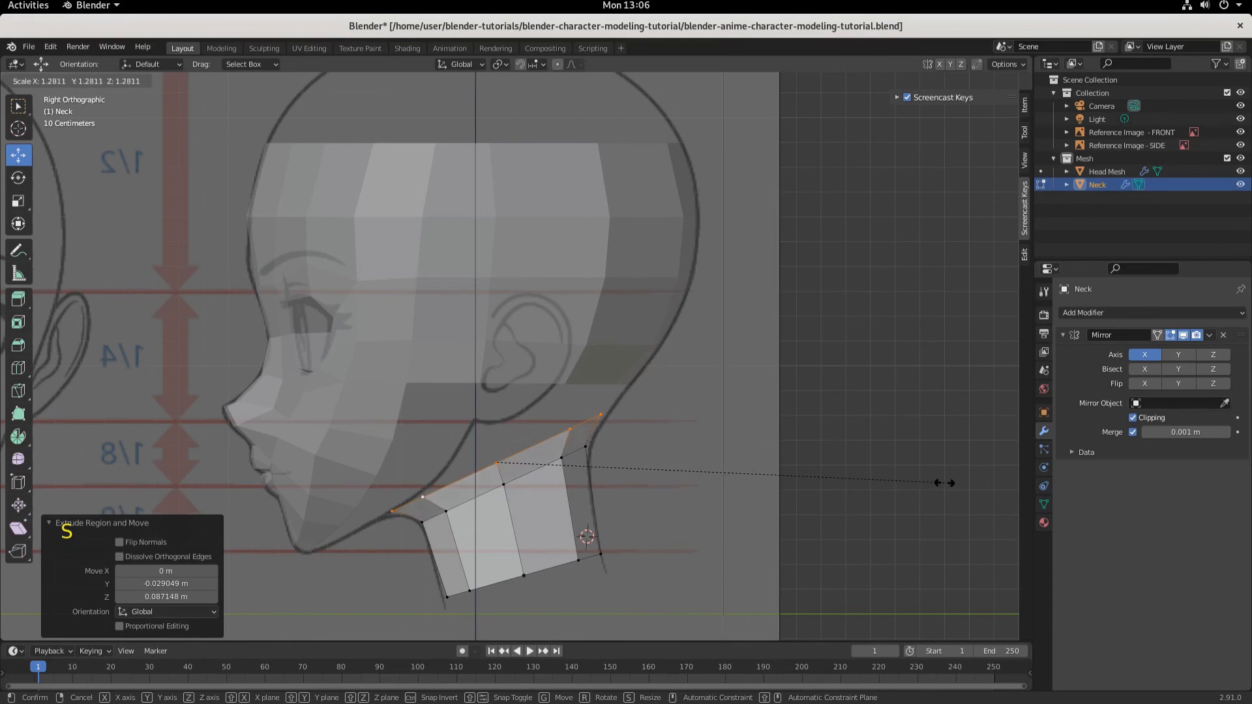
left_click(943, 482)
In Object Mode, join the Neck object into Head Mesh, keeping Head Mesh as the active object
middle_click_drag(944, 480, 747, 549)
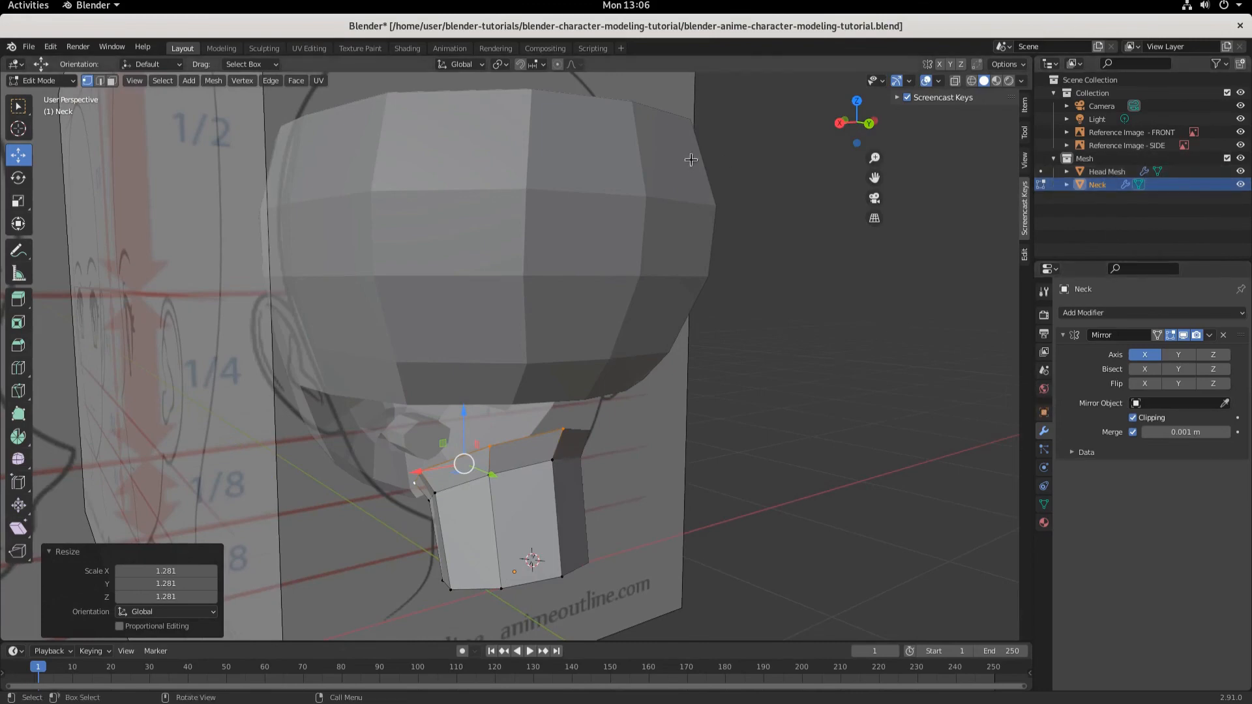
left_click(41, 80)
left_click(46, 96)
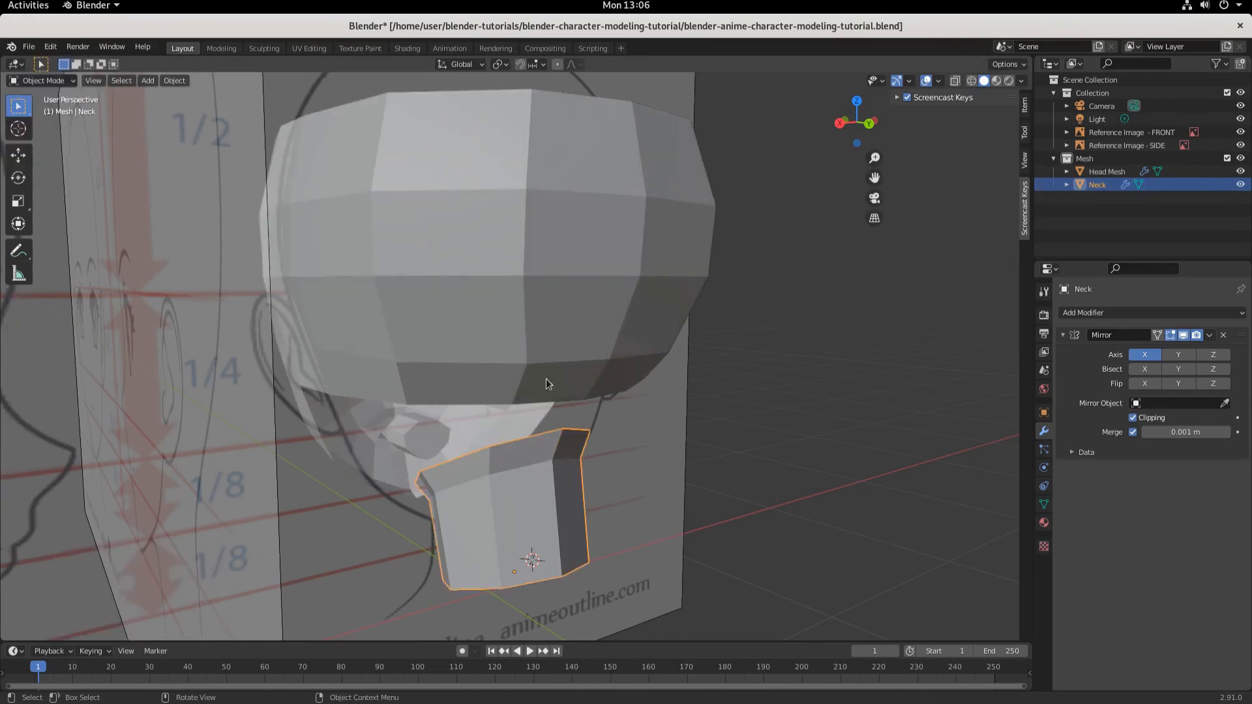
middle_click_drag(532, 431, 560, 288)
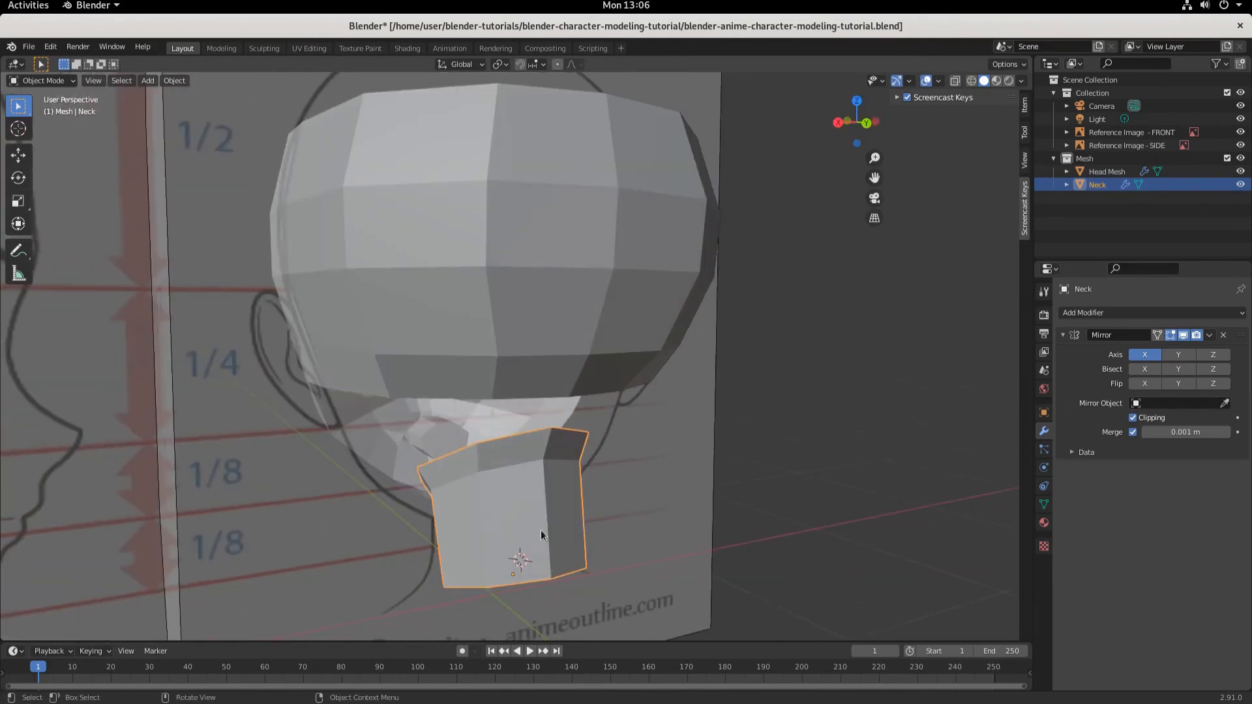
left_click(594, 230, "shift")
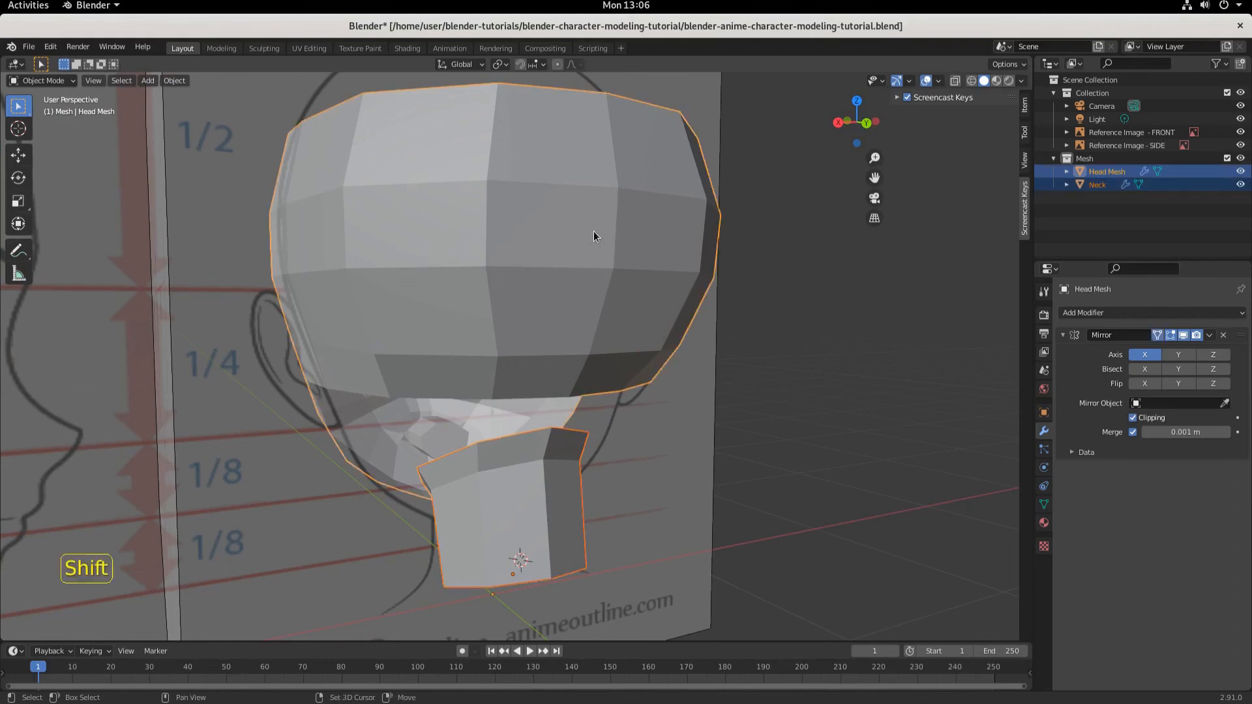
key("ctrl")
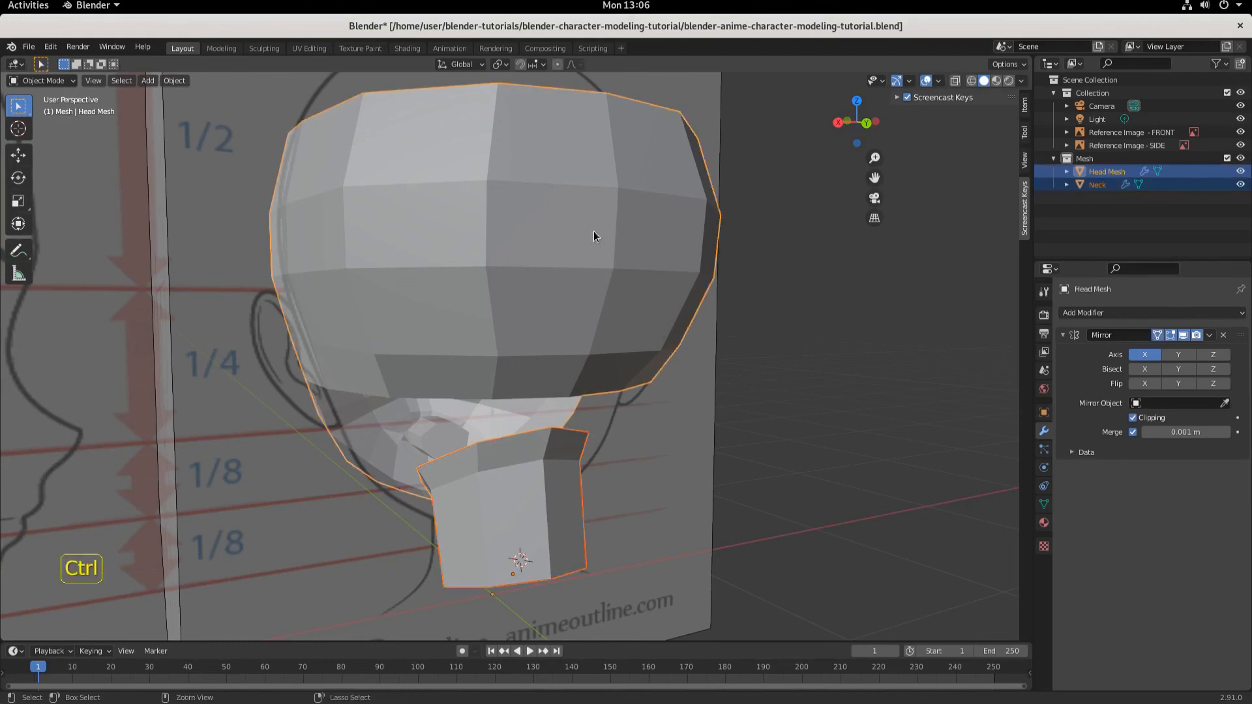
key("ctrl+j")
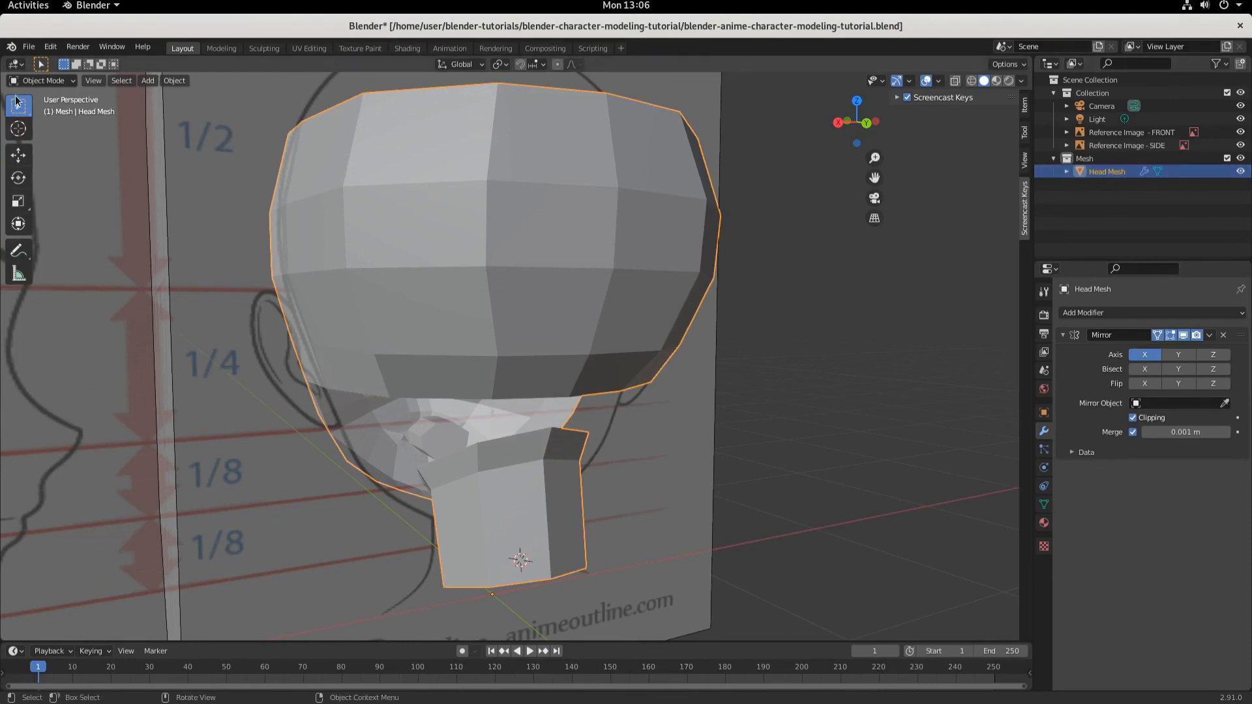
In Edit Mode, select the facing vertices along the neck's flared upper rim and the lower back edge of the head
left_click(42, 81)
left_click(36, 108)
middle_click_drag(376, 267, 573, 395)
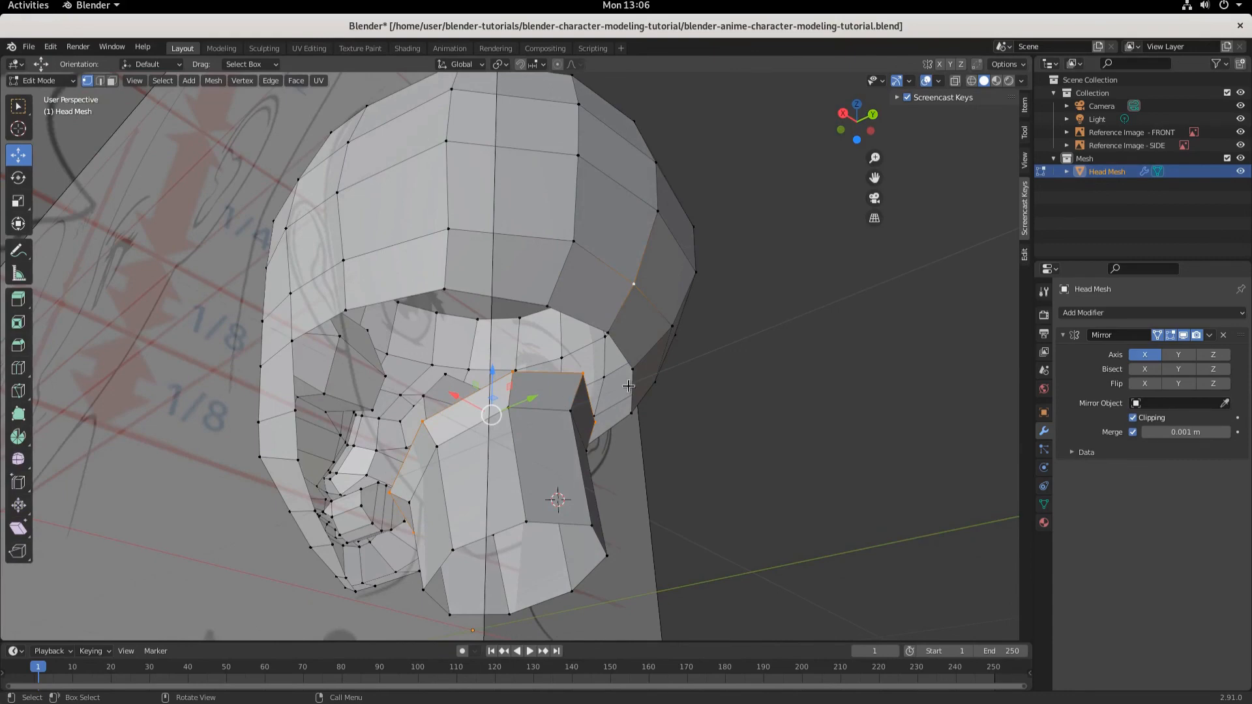
middle_click_drag(598, 378, 502, 495)
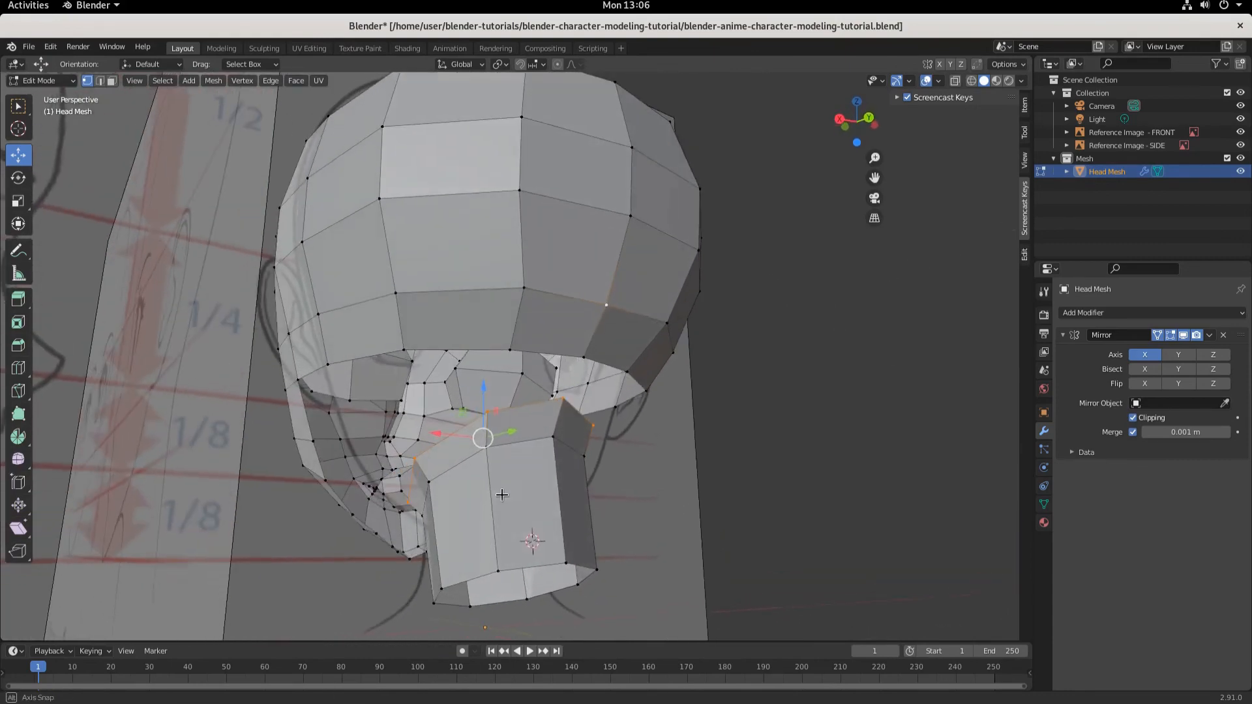
left_click(565, 397)
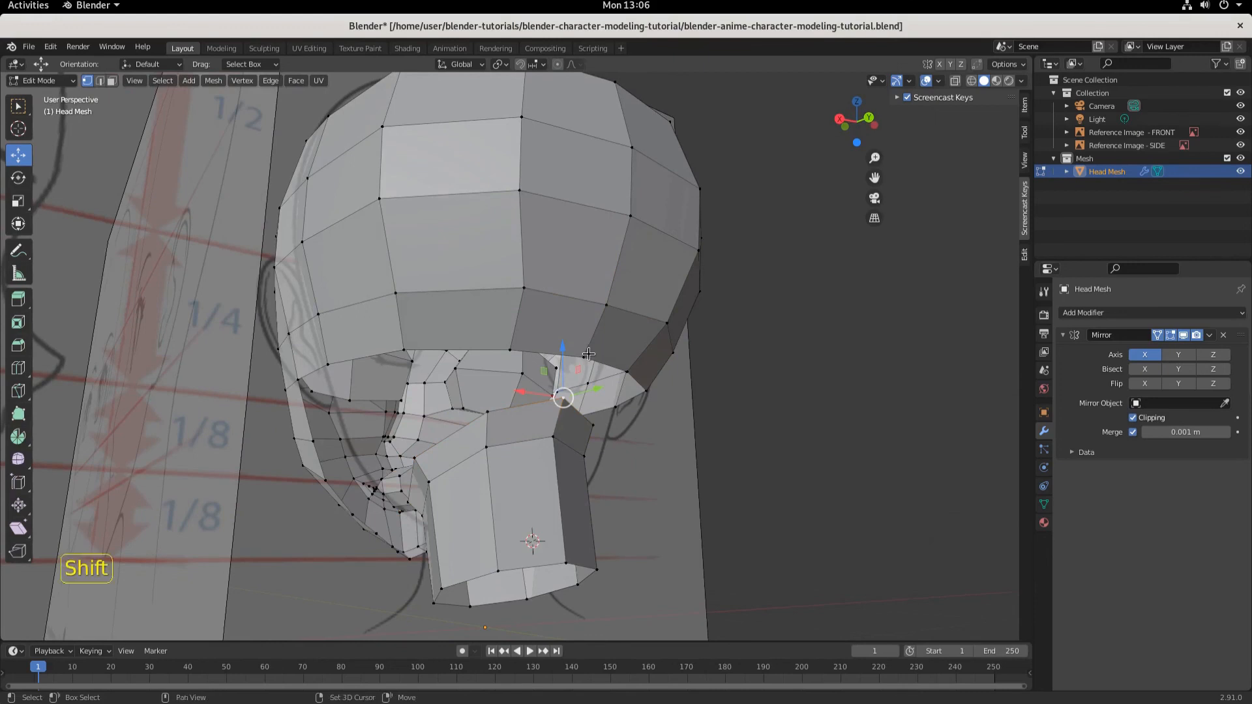
left_click(584, 357, "shift")
left_click(518, 347, "shift")
left_click(487, 412, "shift")
middle_click_drag(418, 461, 567, 450)
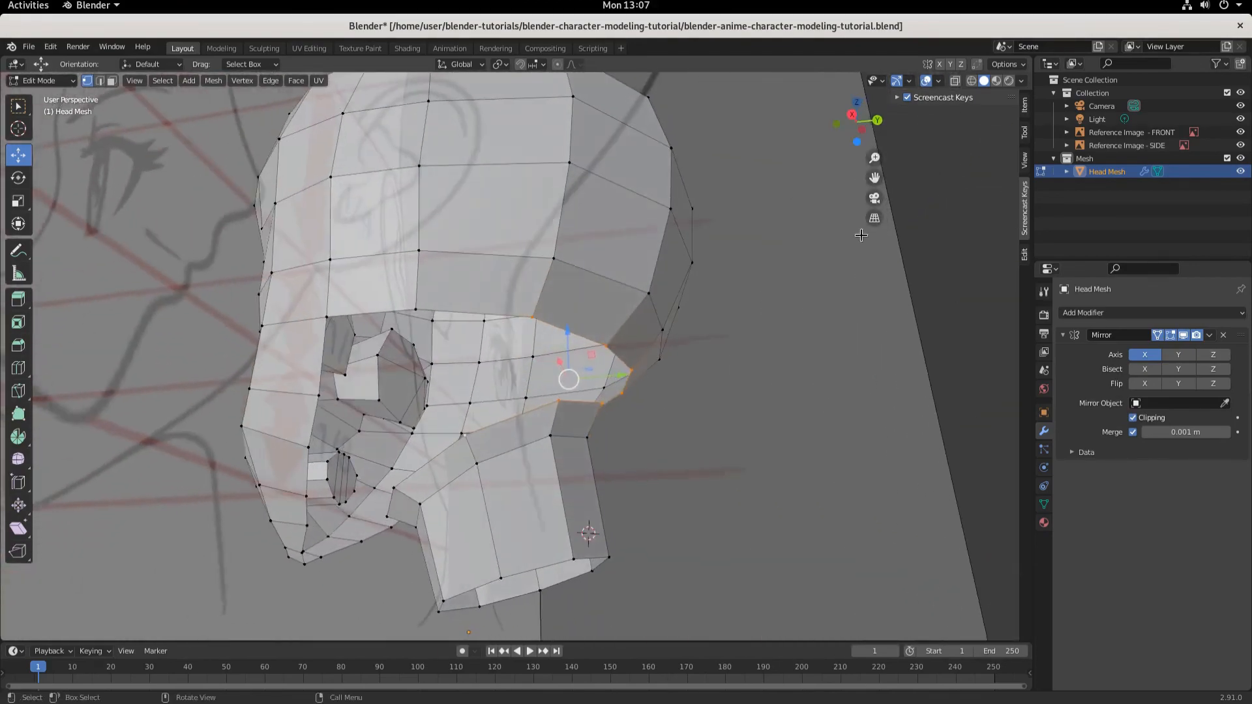
left_click(1024, 132)
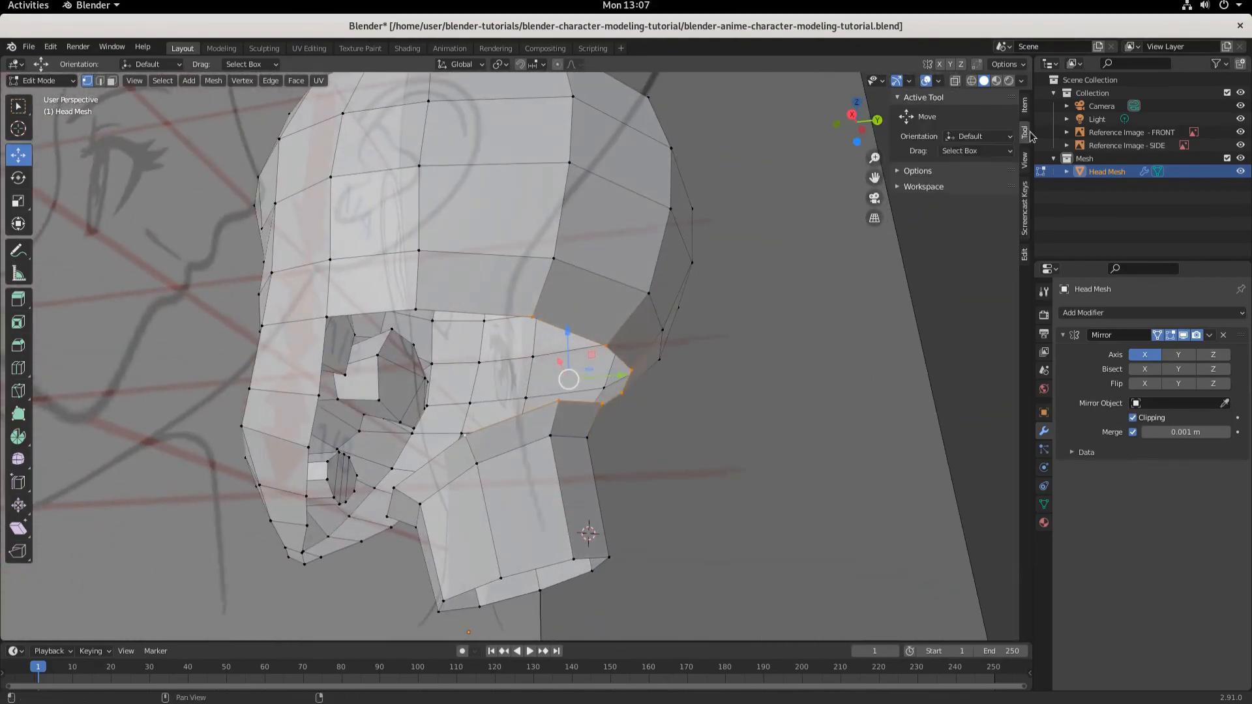
left_click(1025, 106)
left_click(1024, 132)
left_click(1025, 165)
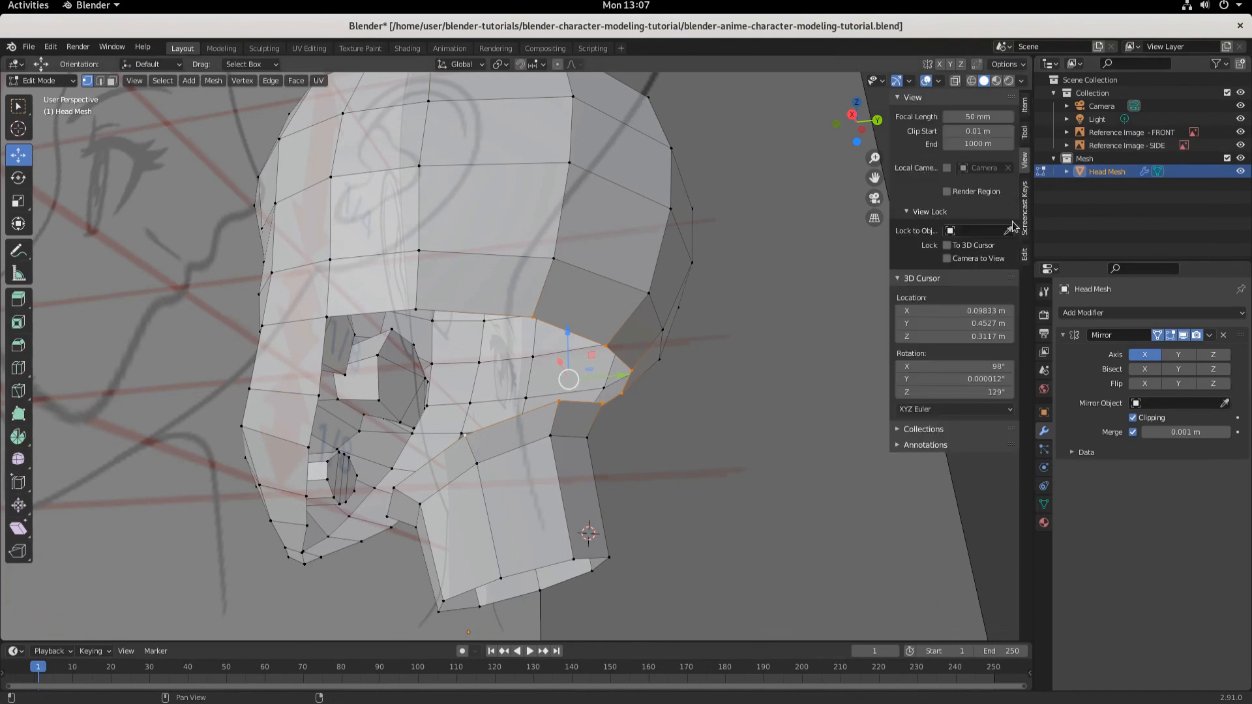
Bridge the selected upper back rim of the neck to the lower back edge of the head with LoopTools Bridge
left_click(1025, 254)
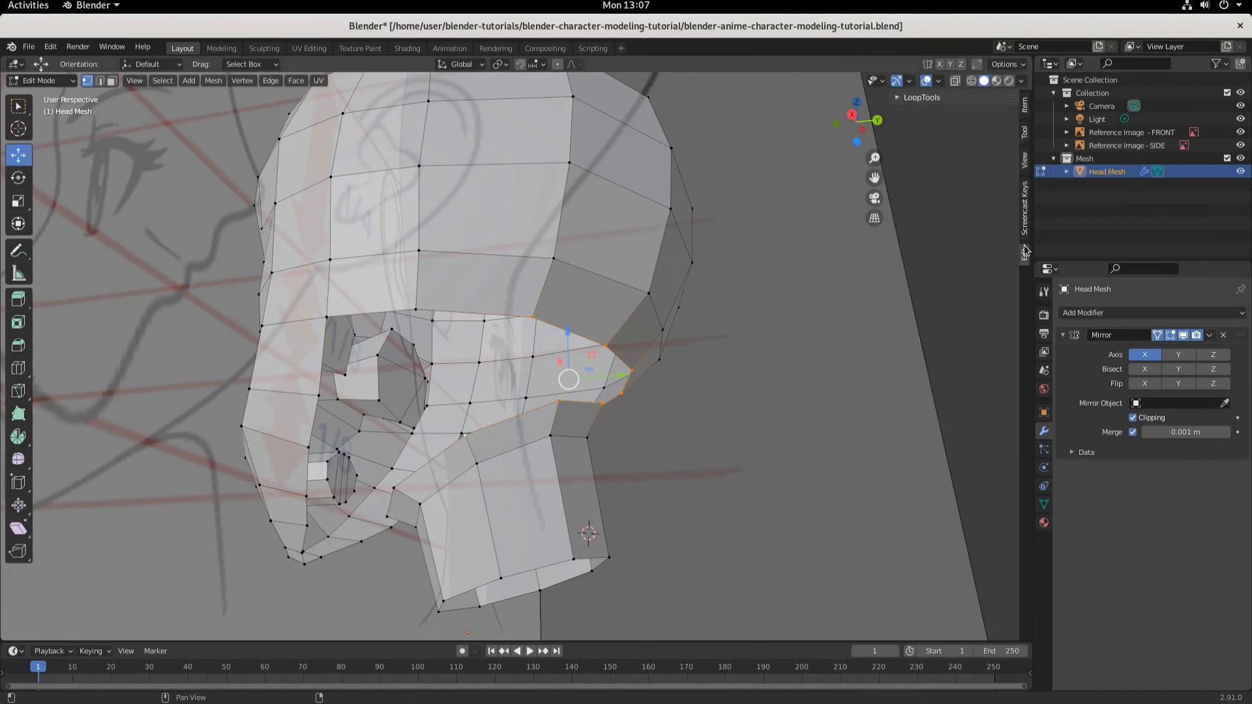
left_click(903, 99)
left_click(919, 122)
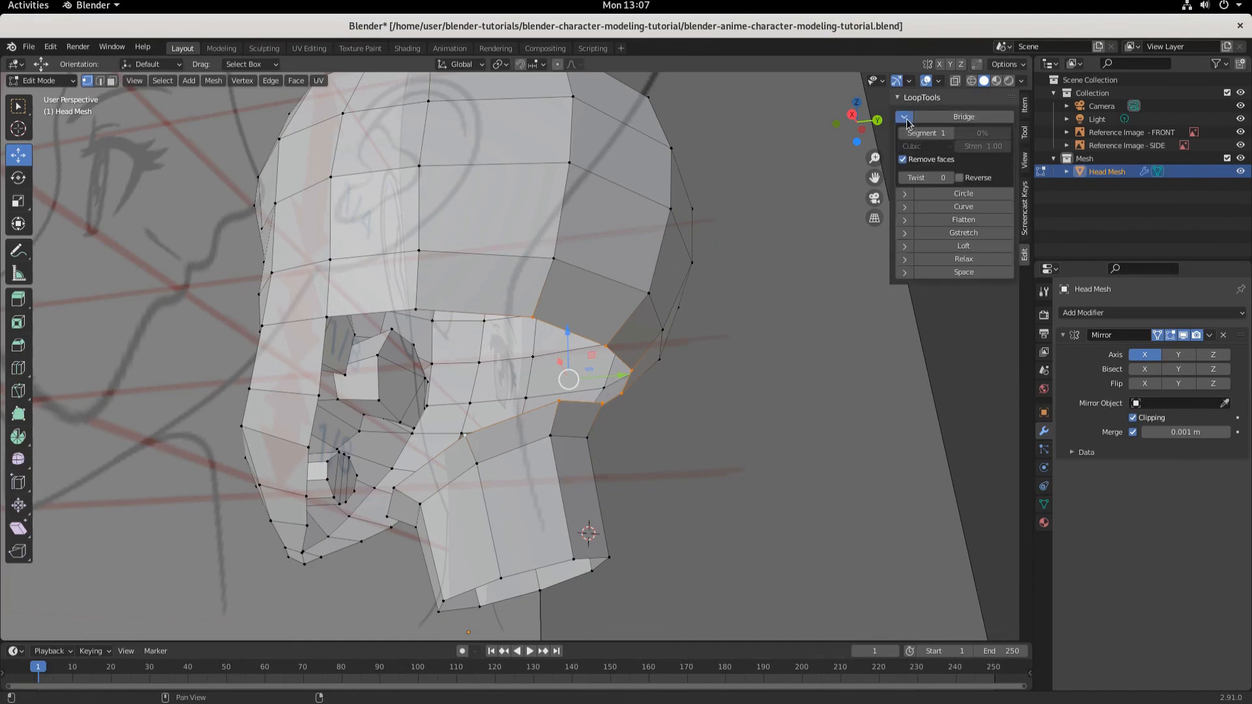
left_click(953, 118)
middle_click_drag(830, 358, 696, 369)
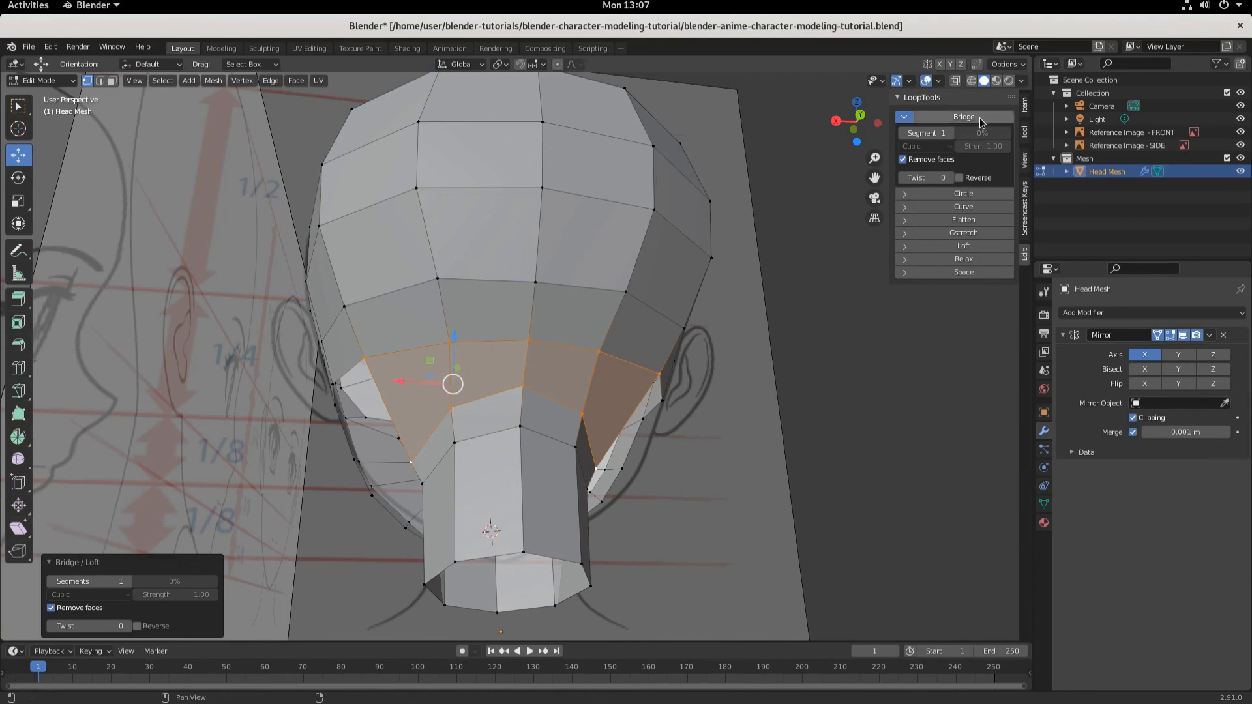
Add the LoopTools Bridge command to Quick Favorites and check the favorites list
right_click(941, 120)
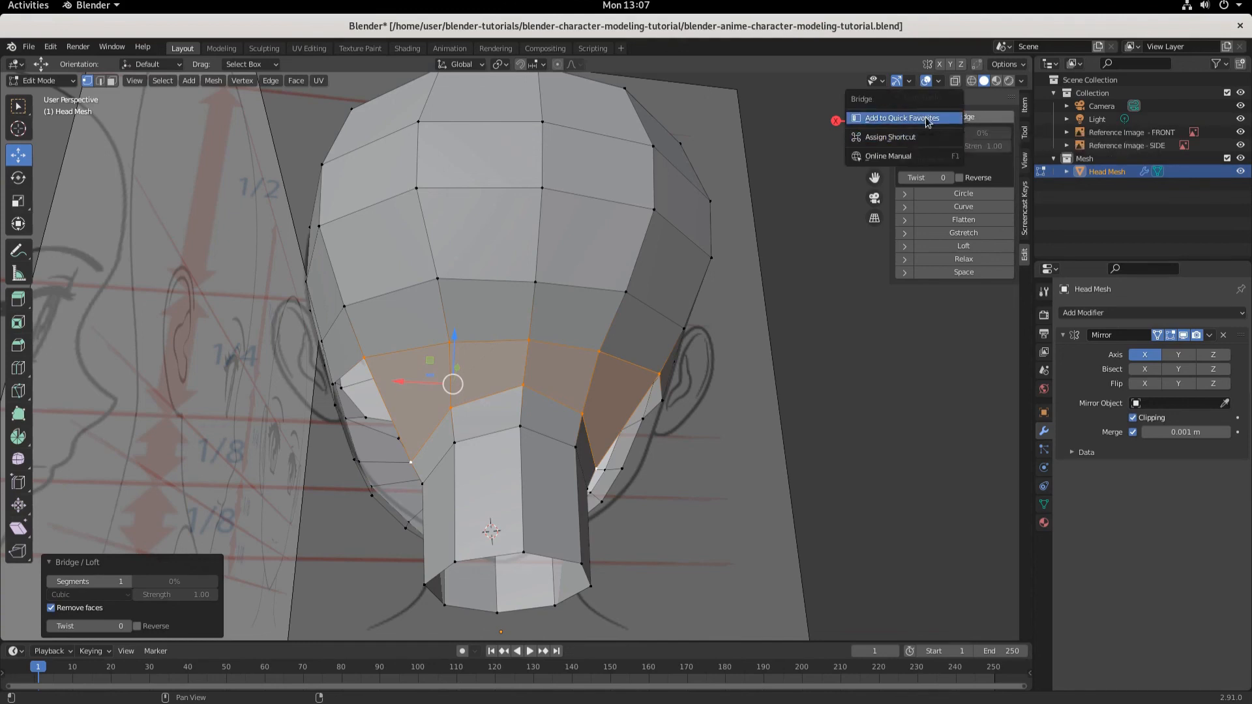
left_click(927, 121)
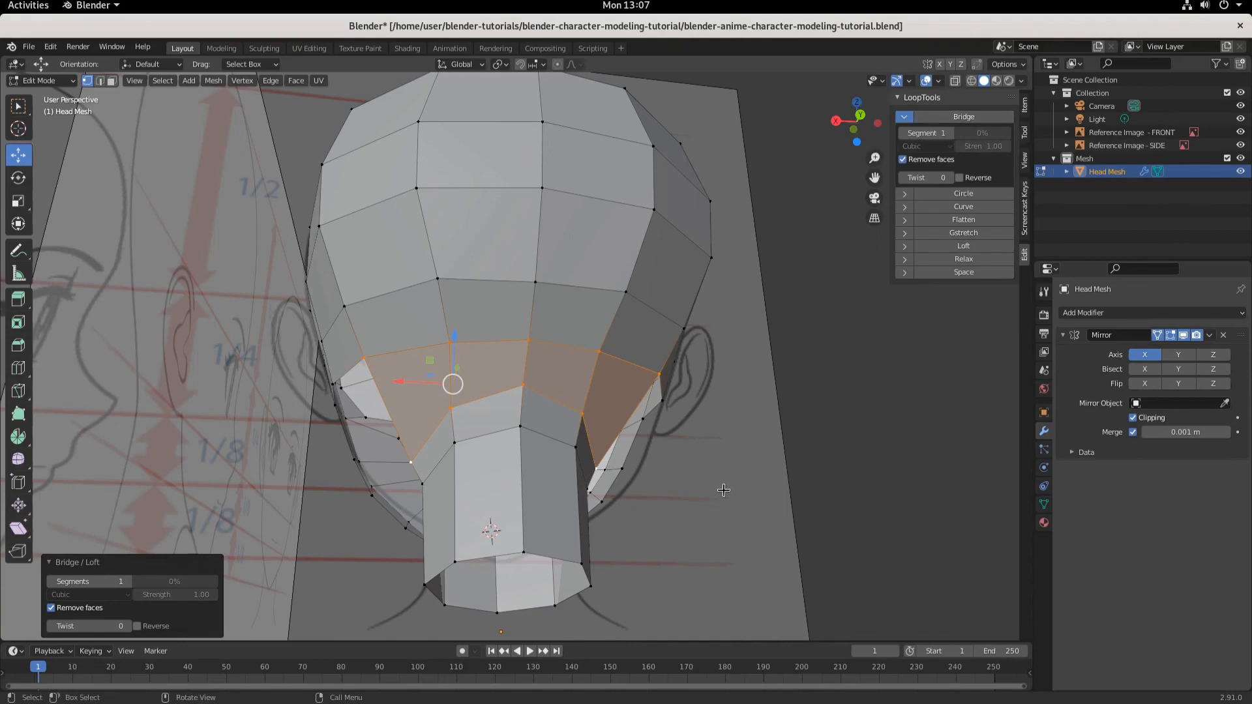
key("q")
key("q")
middle_click_drag(937, 463, 898, 475)
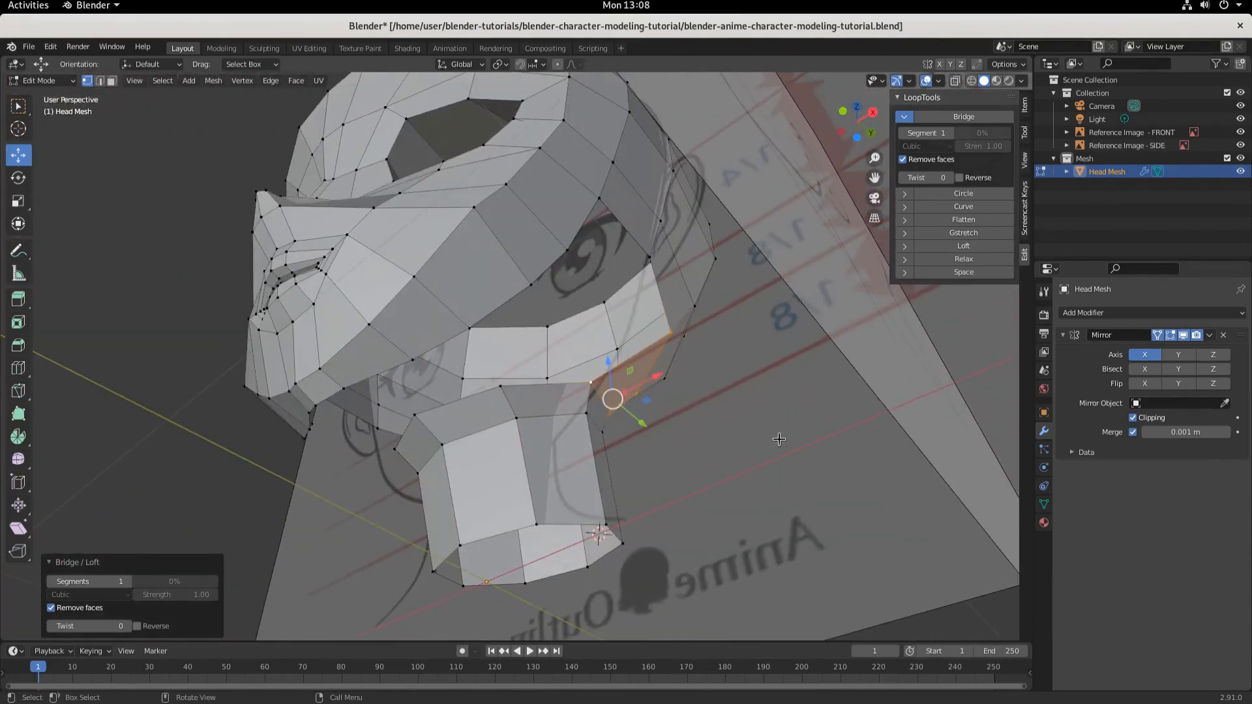
middle_click_drag(782, 442, 517, 520)
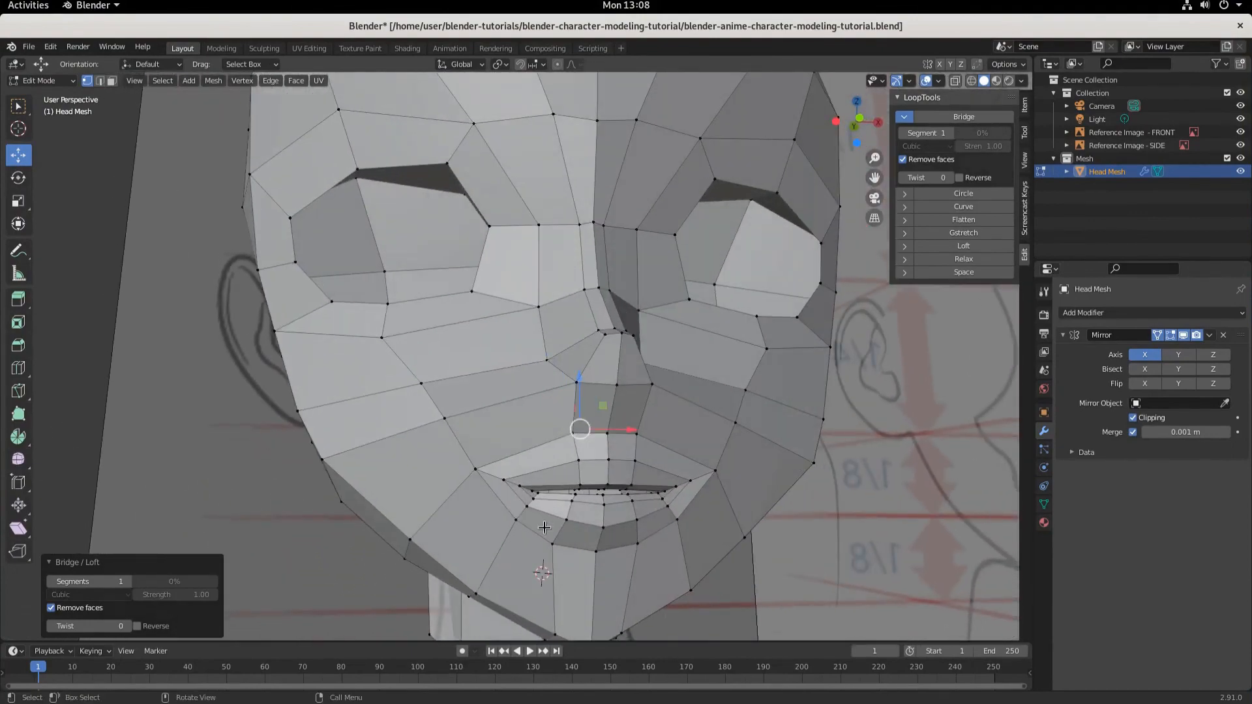